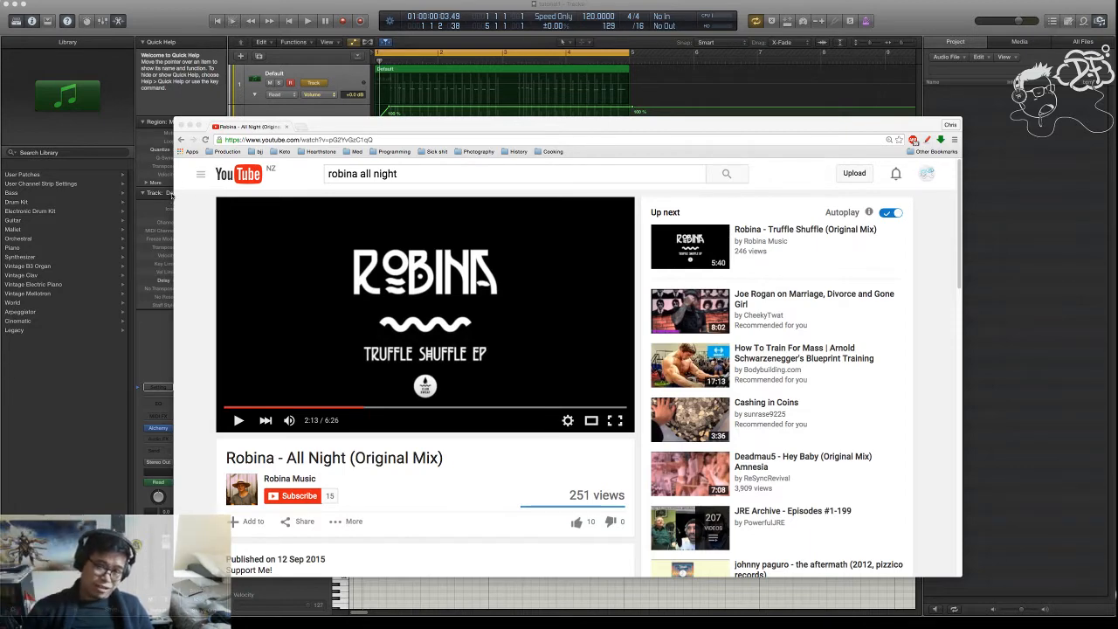
pyautogui.moveTo(356, 117); pyautogui.dragTo(456, 127)
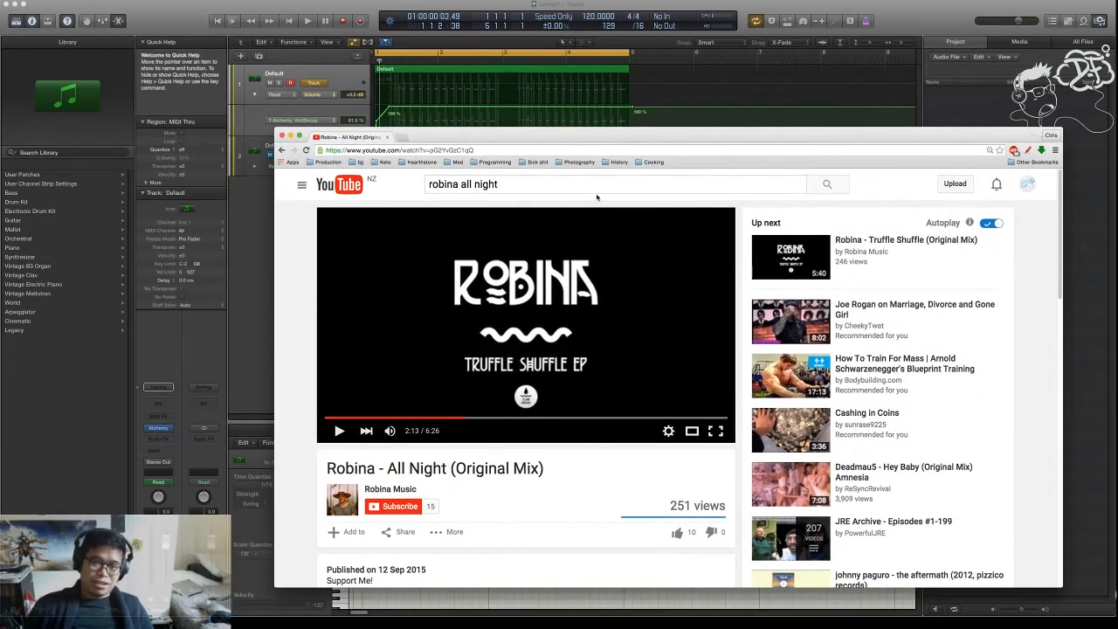
pyautogui.moveTo(548, 138); pyautogui.dragTo(684, 346)
pyautogui.moveTo(601, 183); pyautogui.dragTo(480, 75)
pyautogui.moveTo(797, 339); pyautogui.dragTo(635, 59)
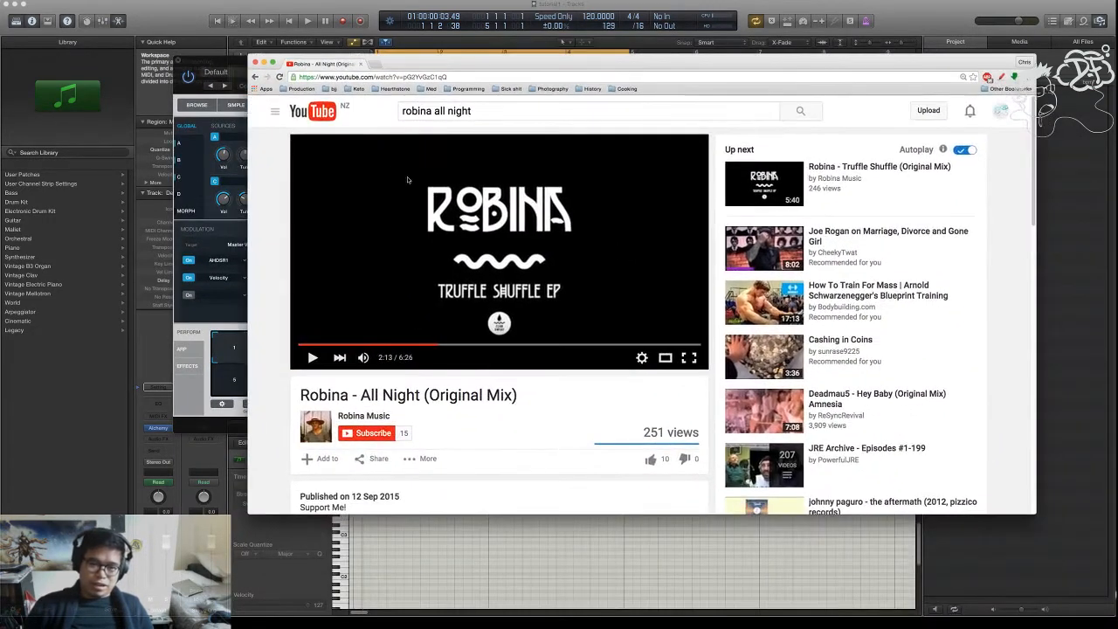
pyautogui.moveTo(461, 63); pyautogui.dragTo(503, 200)
pyautogui.moveTo(503, 56); pyautogui.dragTo(437, 60)
pyautogui.moveTo(722, 199); pyautogui.dragTo(687, 57)
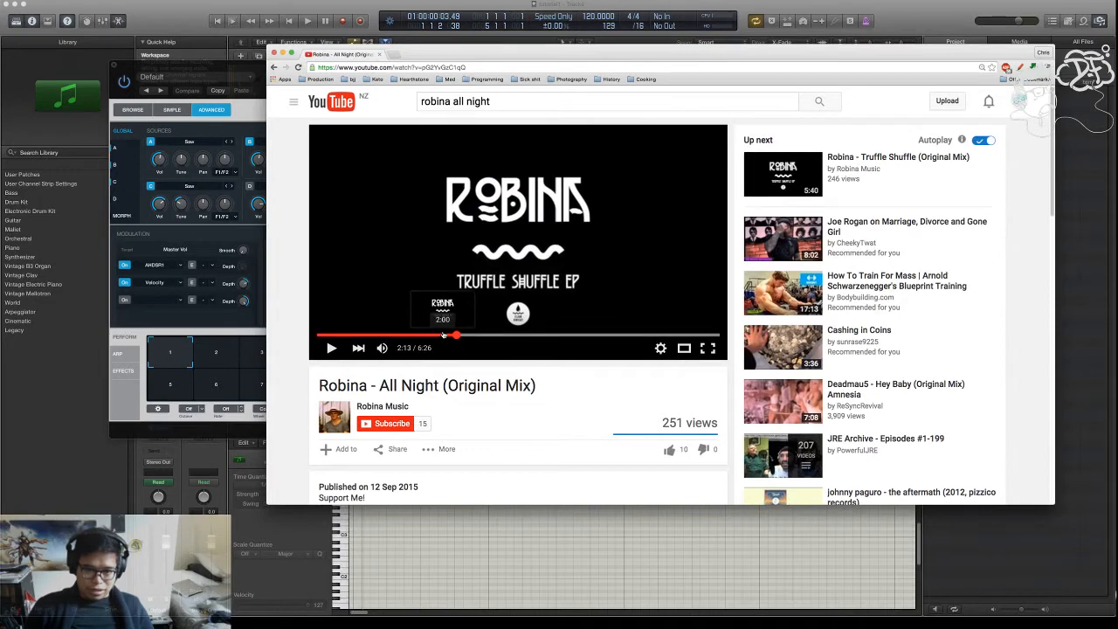
# - Play the "Robina - All Night (Original Mix)" video from 2:00 to hear the reference sound, and pause it
pyautogui.click(443, 334)
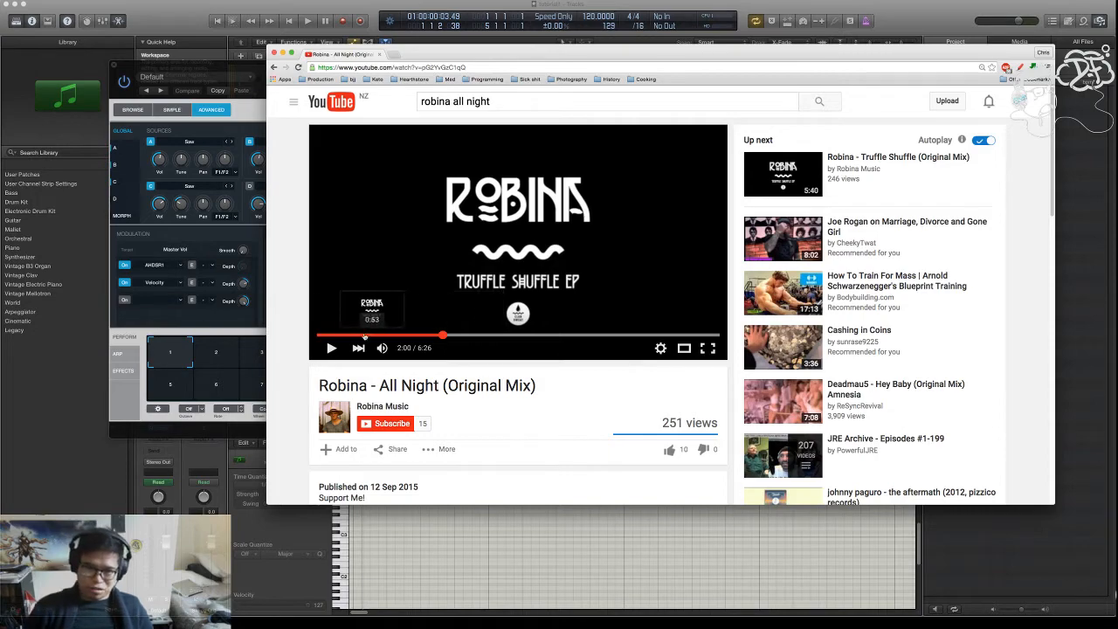
pyautogui.scroll(-3, 448, 405)
pyautogui.scroll(3, 448, 404)
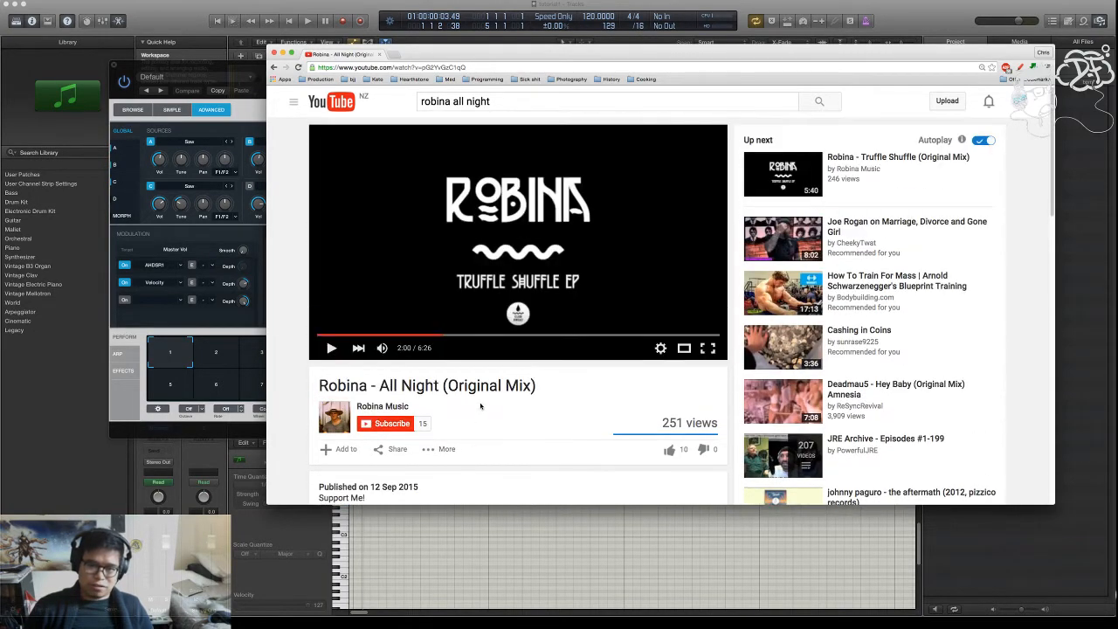
pyautogui.scroll(-1, 535, 332)
pyautogui.scroll(1, 535, 332)
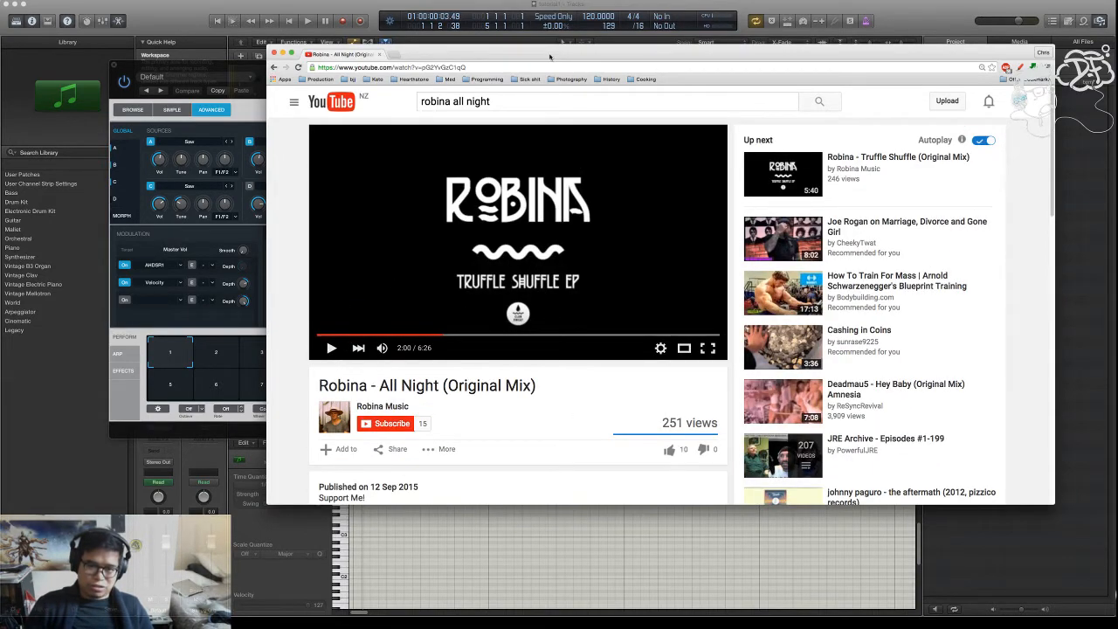
pyautogui.moveTo(554, 54); pyautogui.dragTo(534, 140)
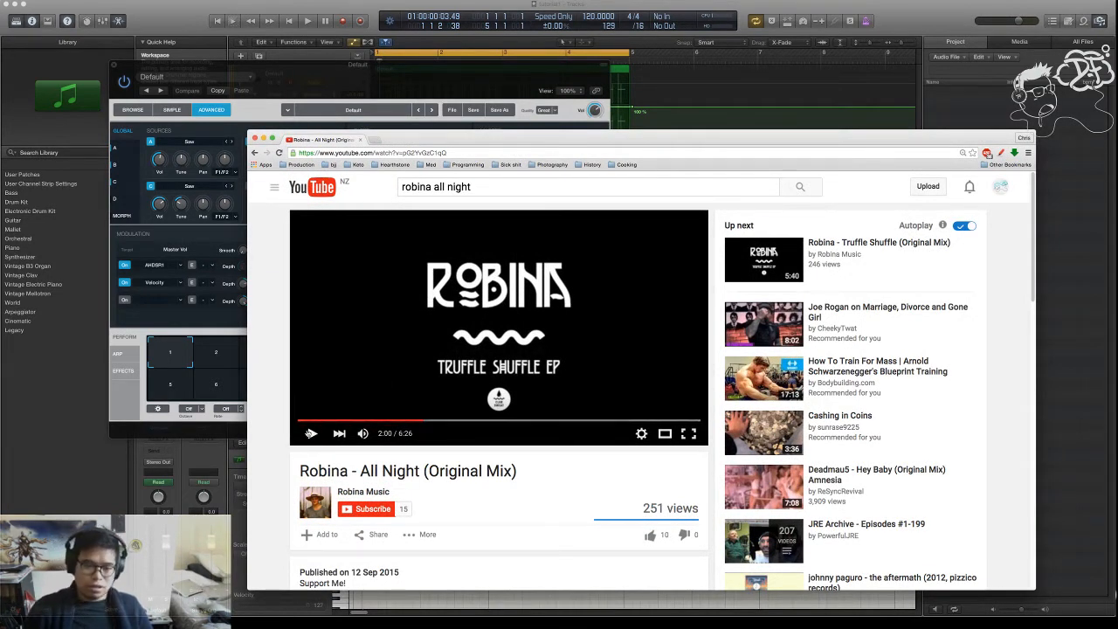
pyautogui.click(310, 433)
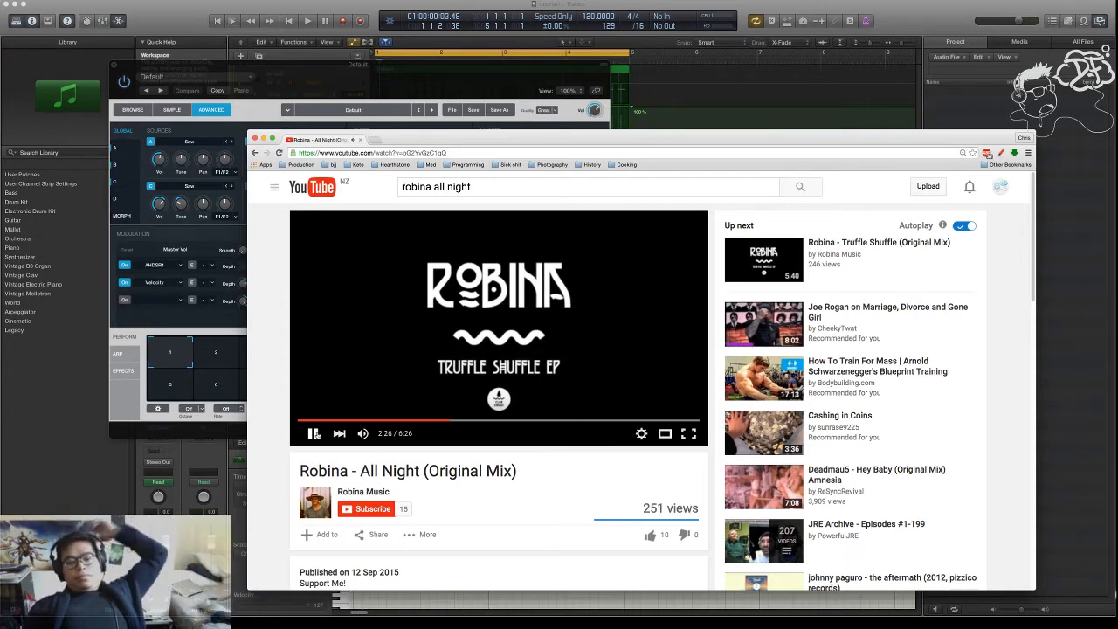
pyautogui.click(314, 434)
# - Switch to Logic Pro, select the first Default track and clear the current patch in Alchemy
pyautogui.moveTo(541, 140); pyautogui.dragTo(641, 159)
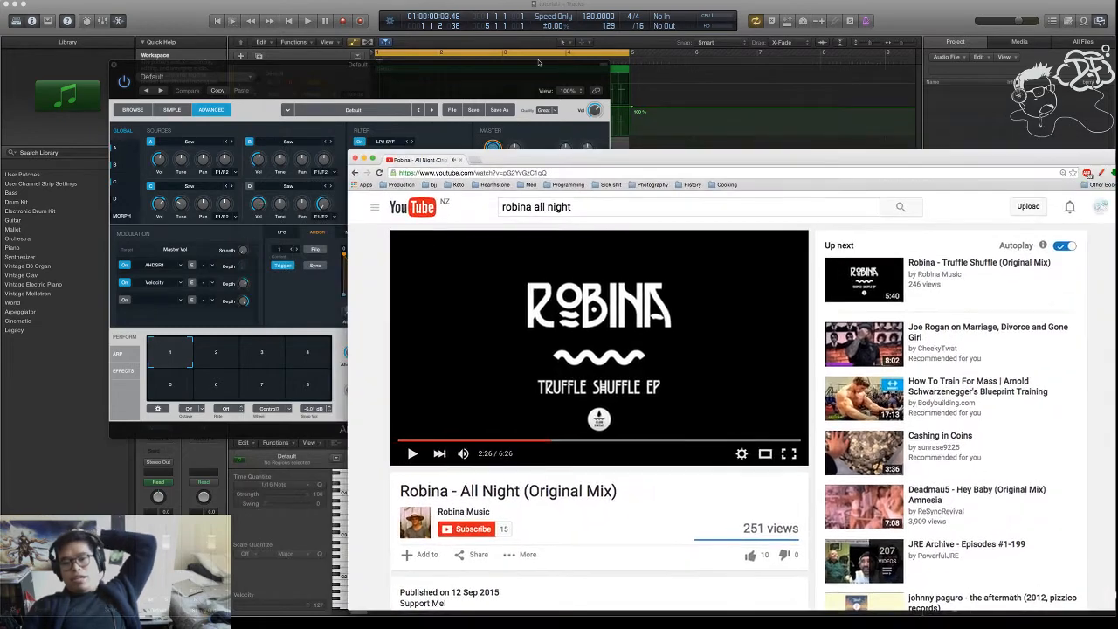
pyautogui.moveTo(539, 62); pyautogui.dragTo(957, 75)
pyautogui.click(363, 87)
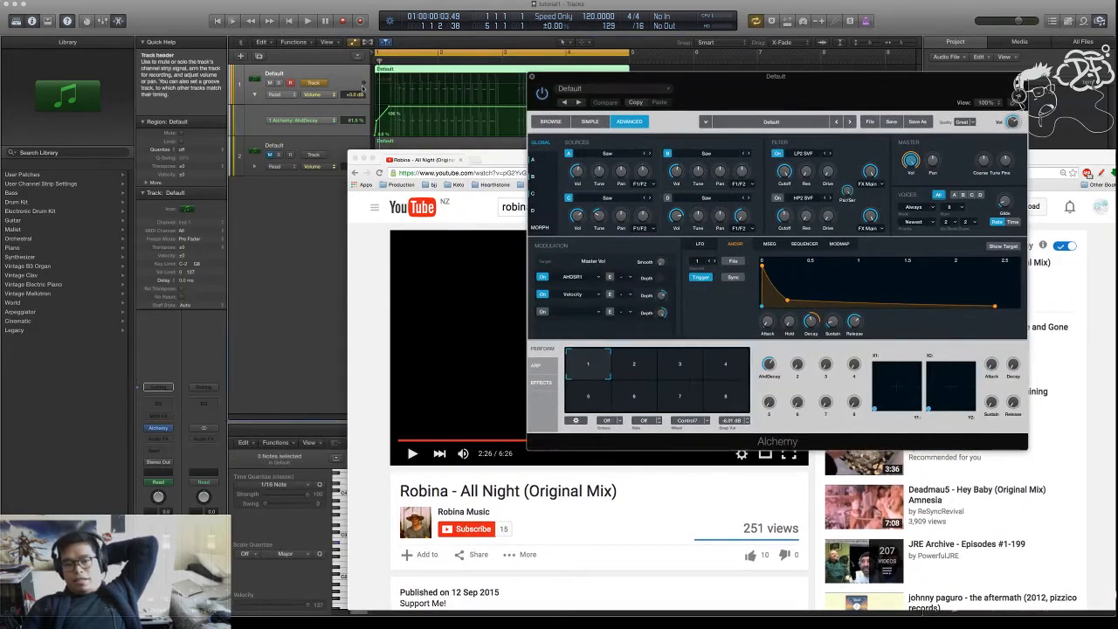
pyautogui.moveTo(824, 98); pyautogui.dragTo(732, 98)
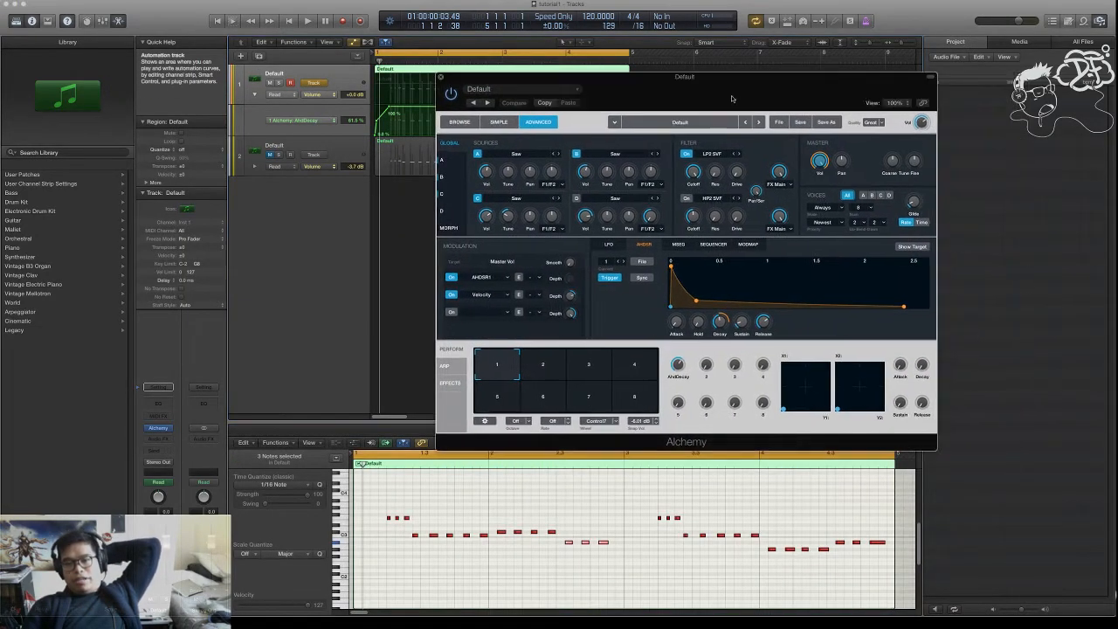
pyautogui.click(783, 124)
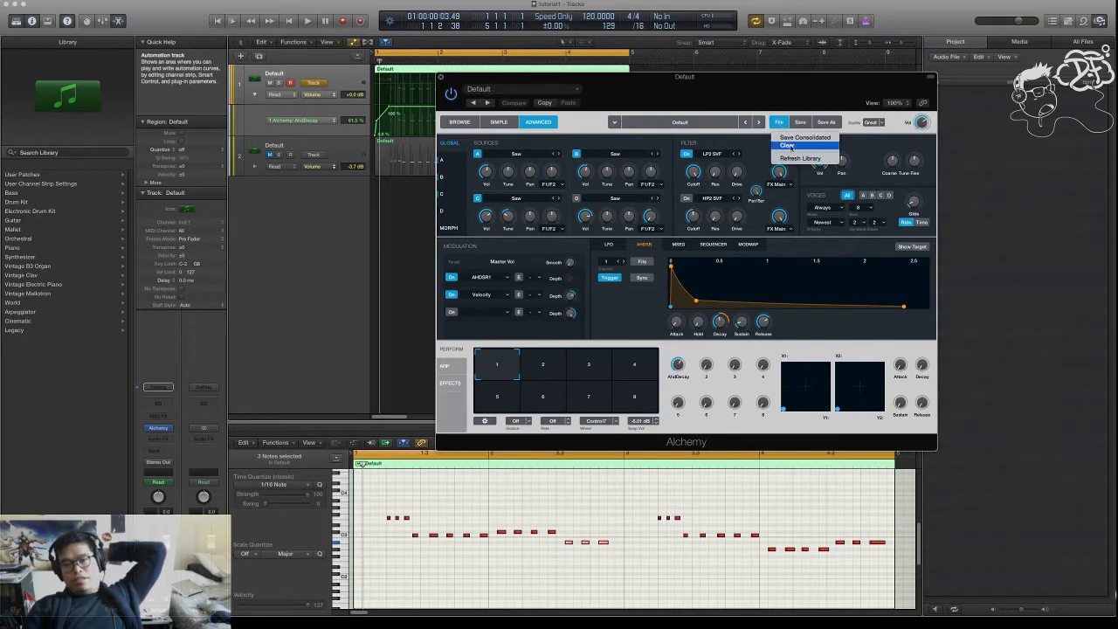
pyautogui.click(789, 146)
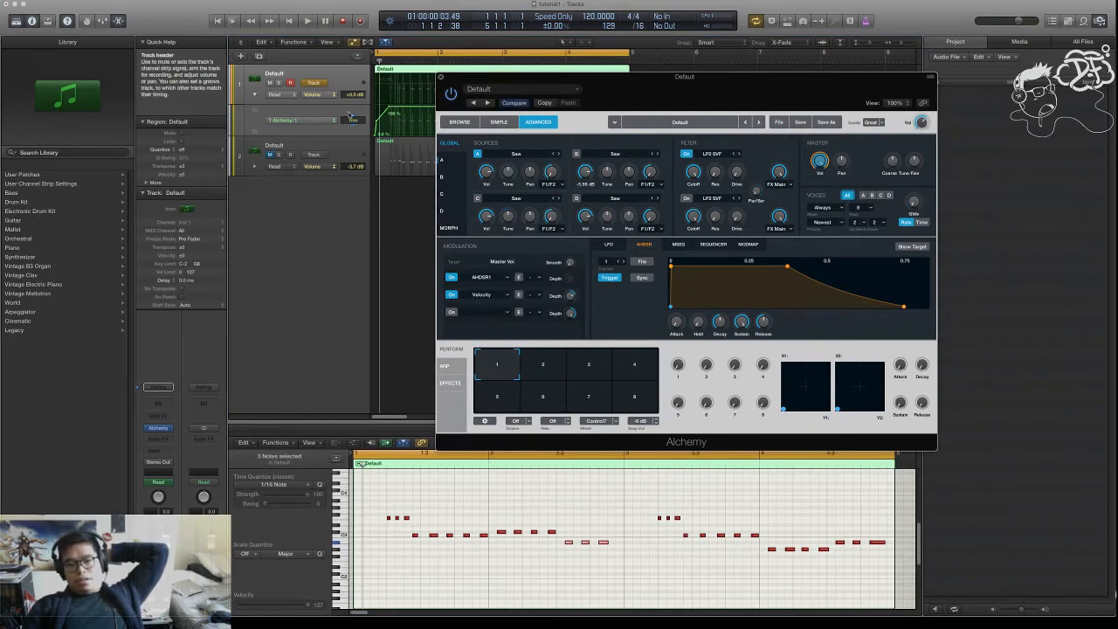
# - Flatten the first track's Alchemy automation by deleting the point near bar 1 and lowering the bar 5 point to 0%
pyautogui.click(391, 110)
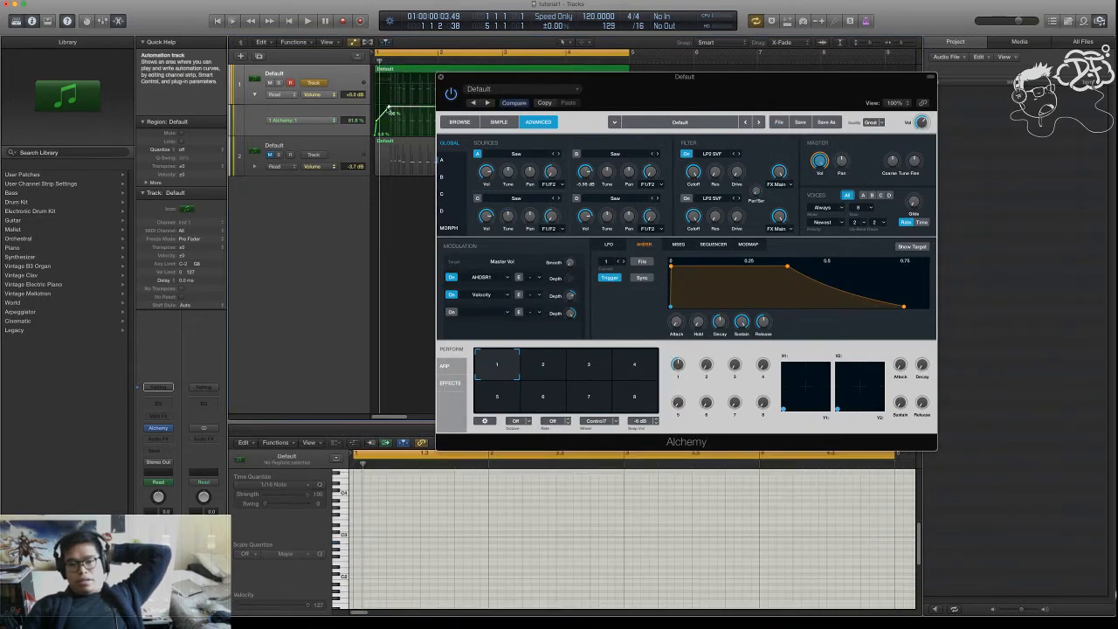
pyautogui.moveTo(390, 110); pyautogui.dragTo(584, 199)
pyautogui.click(556, 88)
pyautogui.click(587, 78)
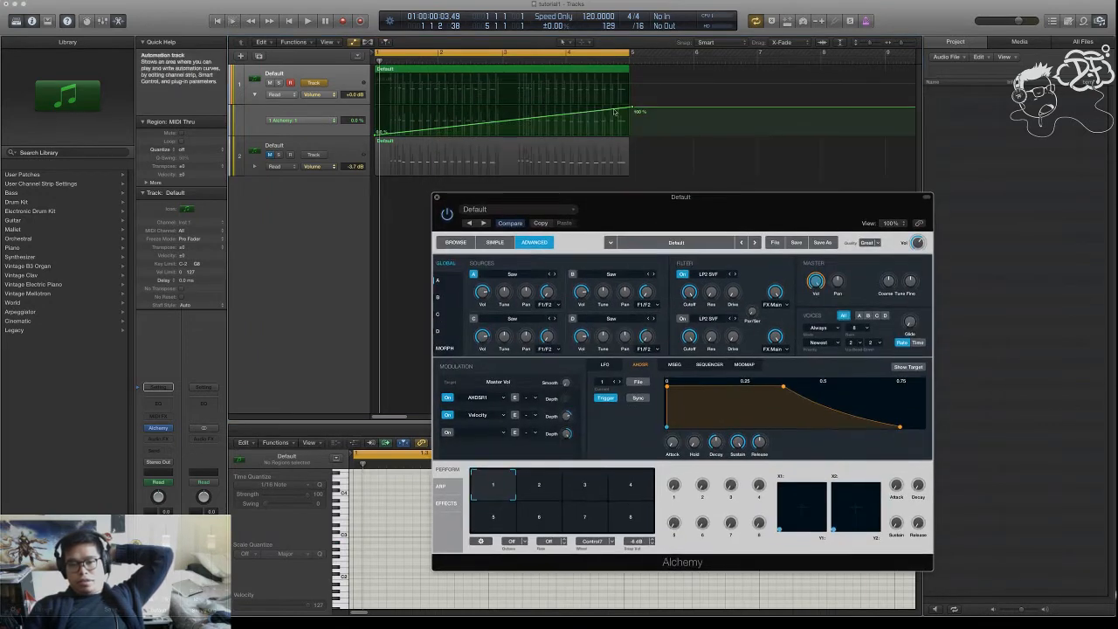
pyautogui.moveTo(631, 108); pyautogui.dragTo(631, 137)
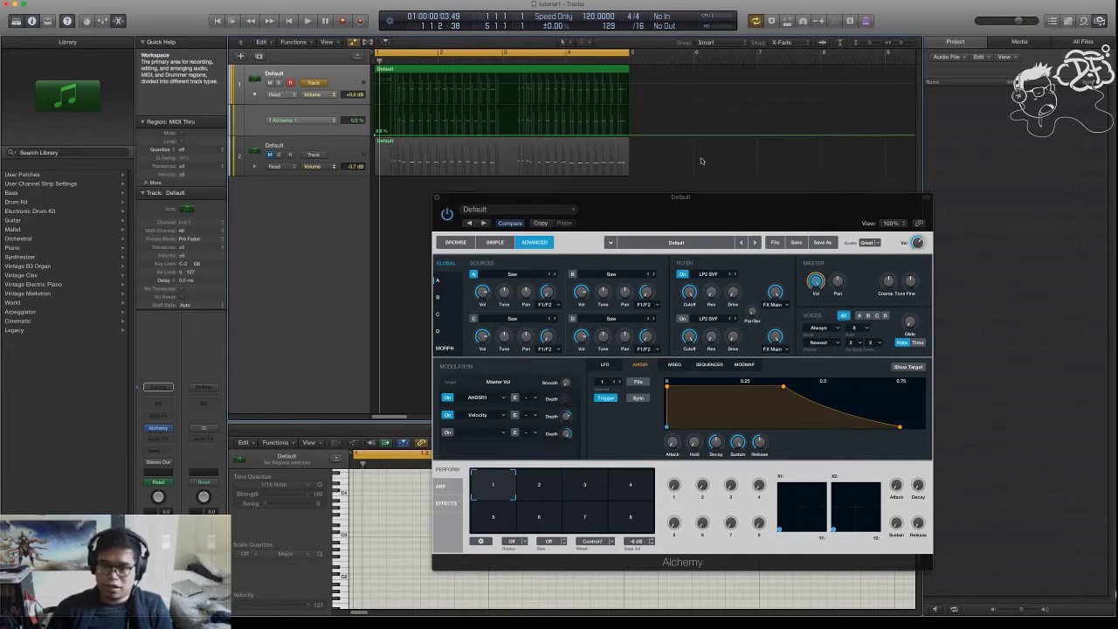
# - Open source A's detailed settings and play the loop to hear its plain saw sound
pyautogui.moveTo(682, 197)
pyautogui.mouseDown()
pyautogui.moveTo(614, 189)
pyautogui.moveTo(692, 178)
pyautogui.mouseUp()
pyautogui.click(427, 274)
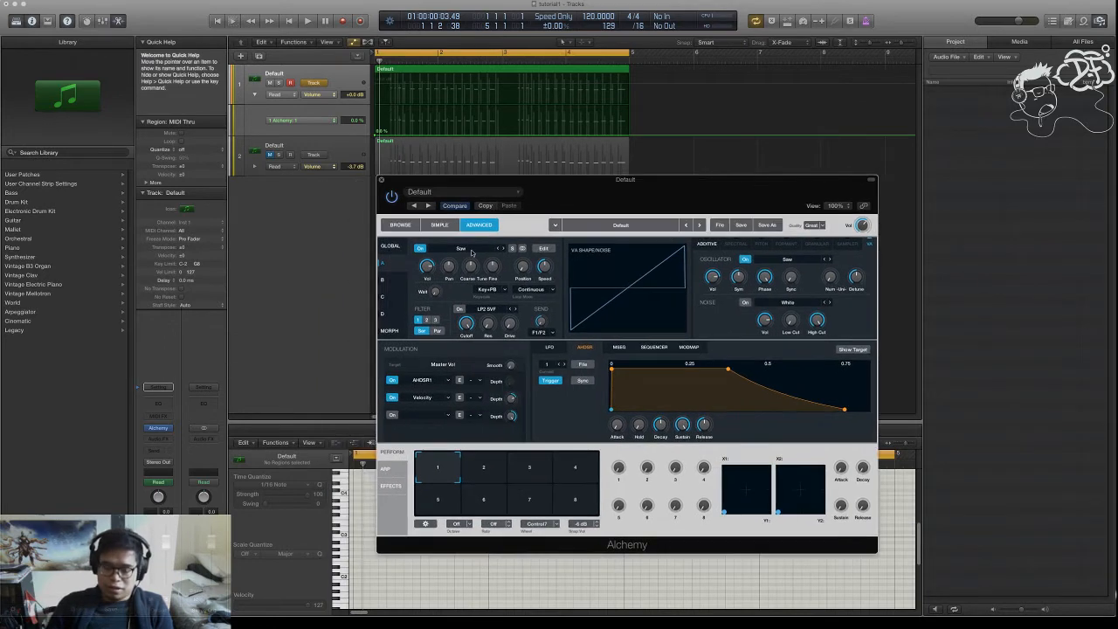
pyautogui.press('space')
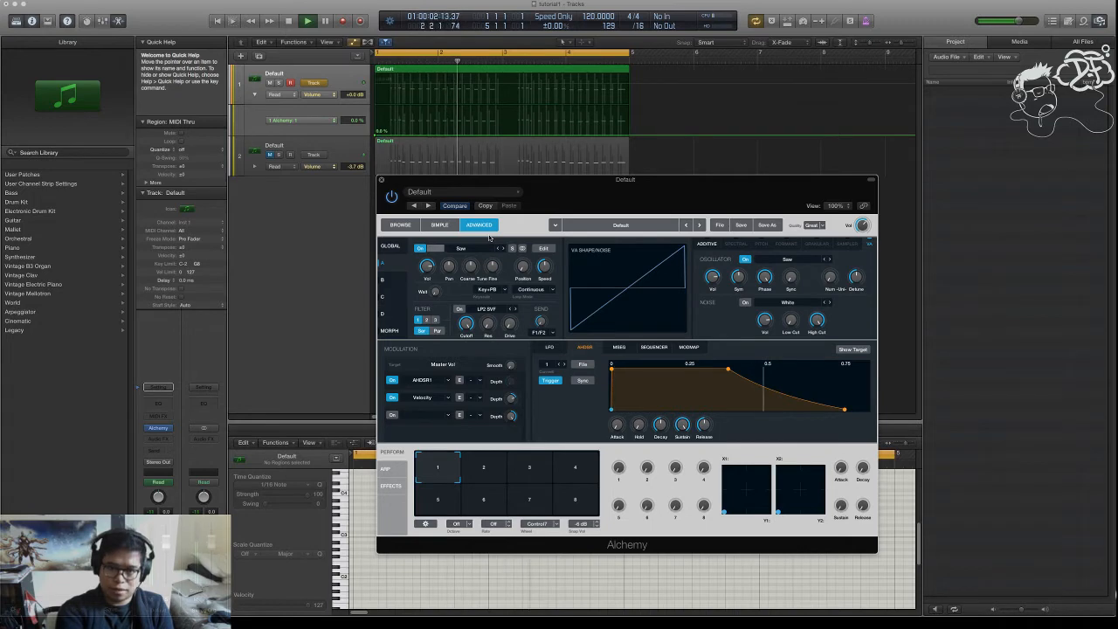
pyautogui.press('space')
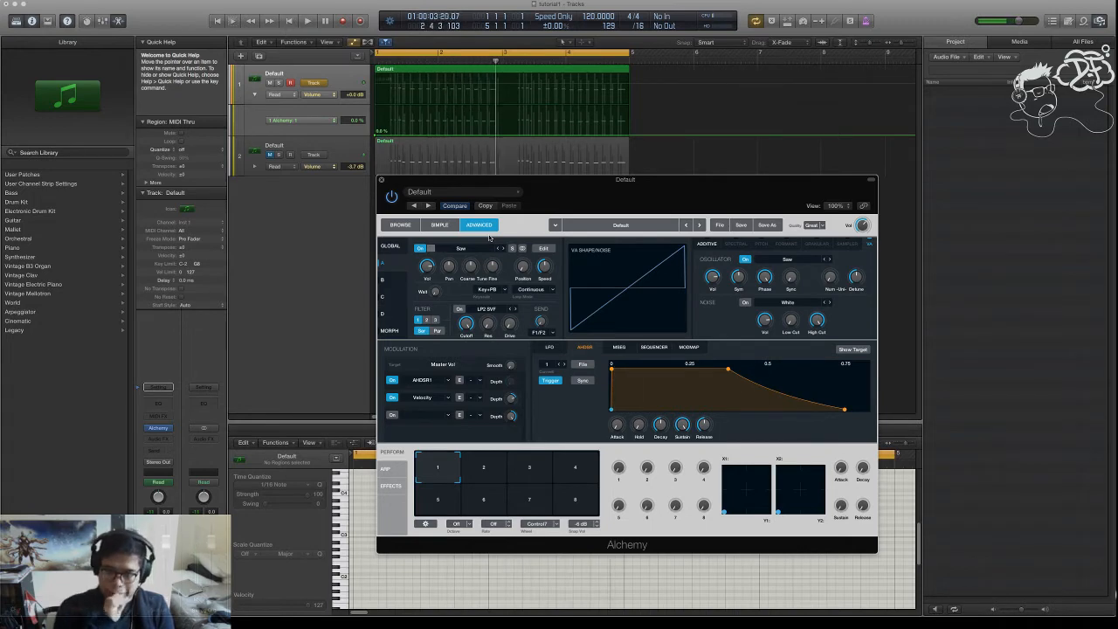
# - Turn on source B, set its coarse tune to 7 semitones and audition the loop
pyautogui.click(384, 279)
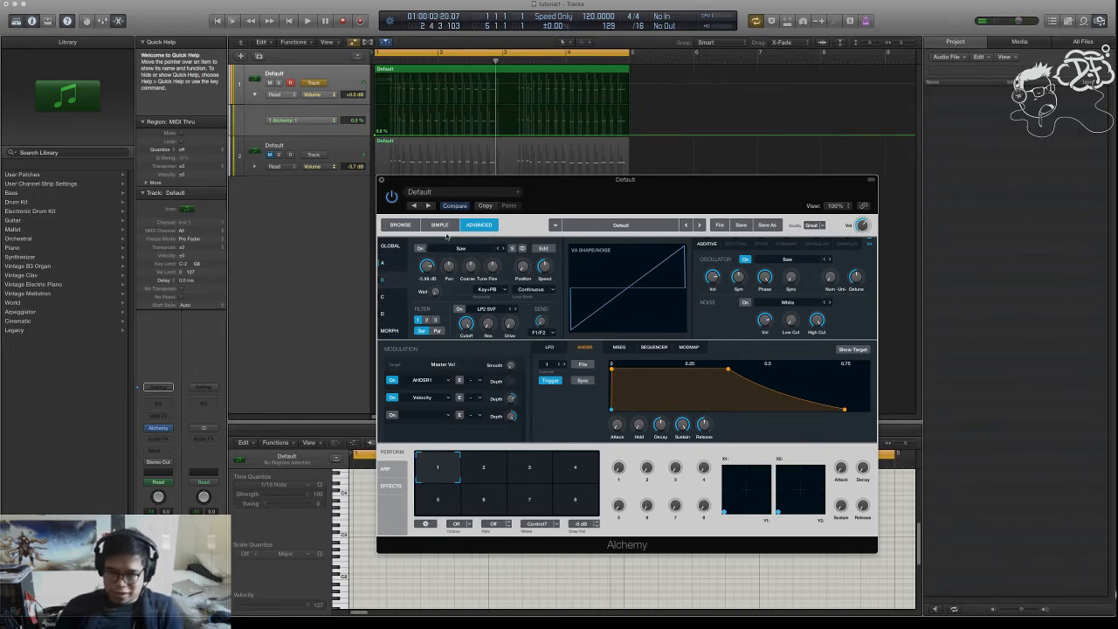
pyautogui.moveTo(545, 196); pyautogui.dragTo(645, 183)
pyautogui.click(498, 246)
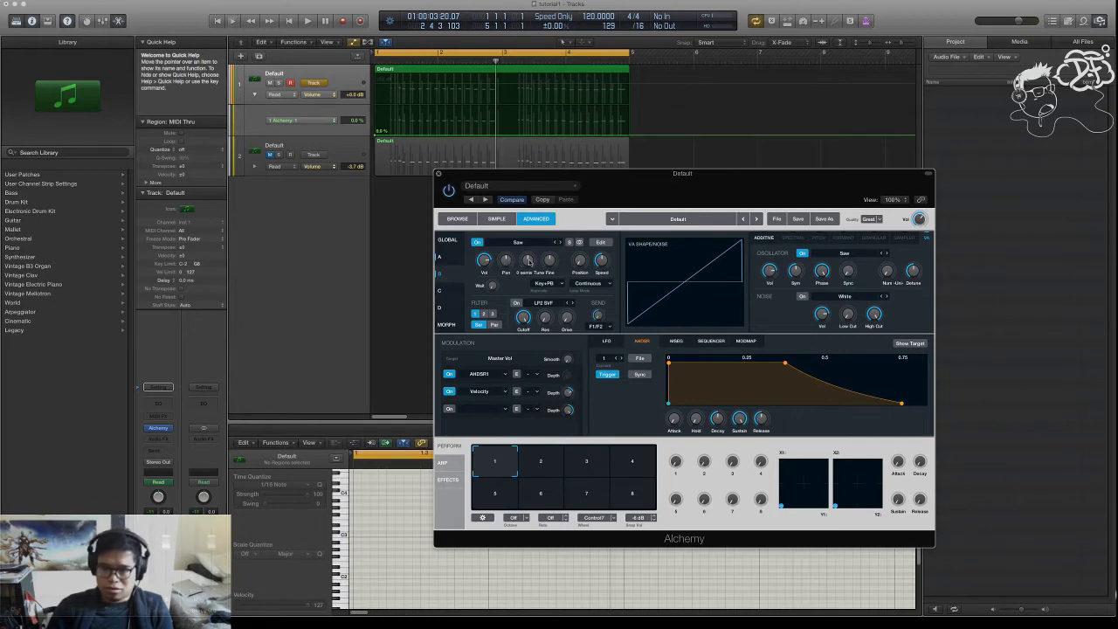
pyautogui.click(528, 259)
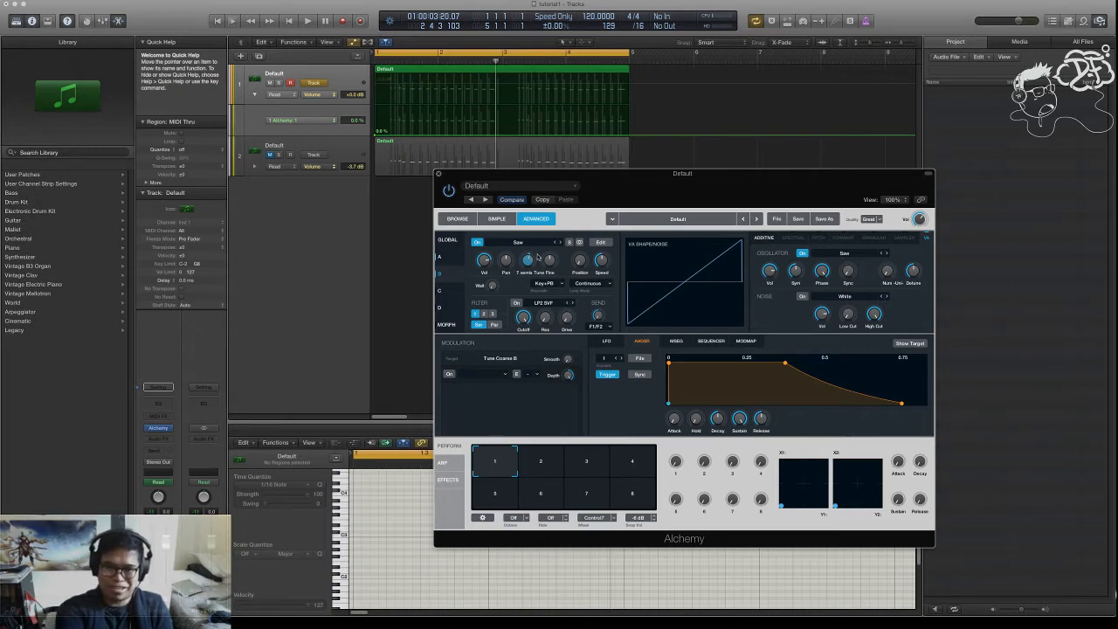
pyautogui.press('space')
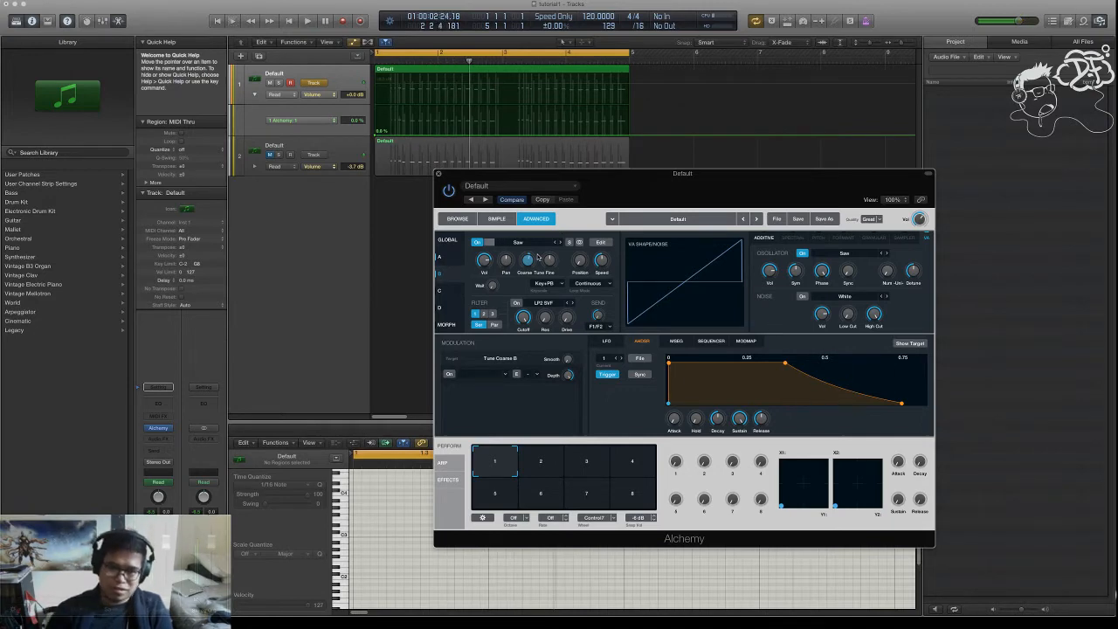
# - Lower source B's coarse tune to about -17 semitones, auditioning the loop between adjustments
pyautogui.moveTo(527, 261); pyautogui.dragTo(524, 274)
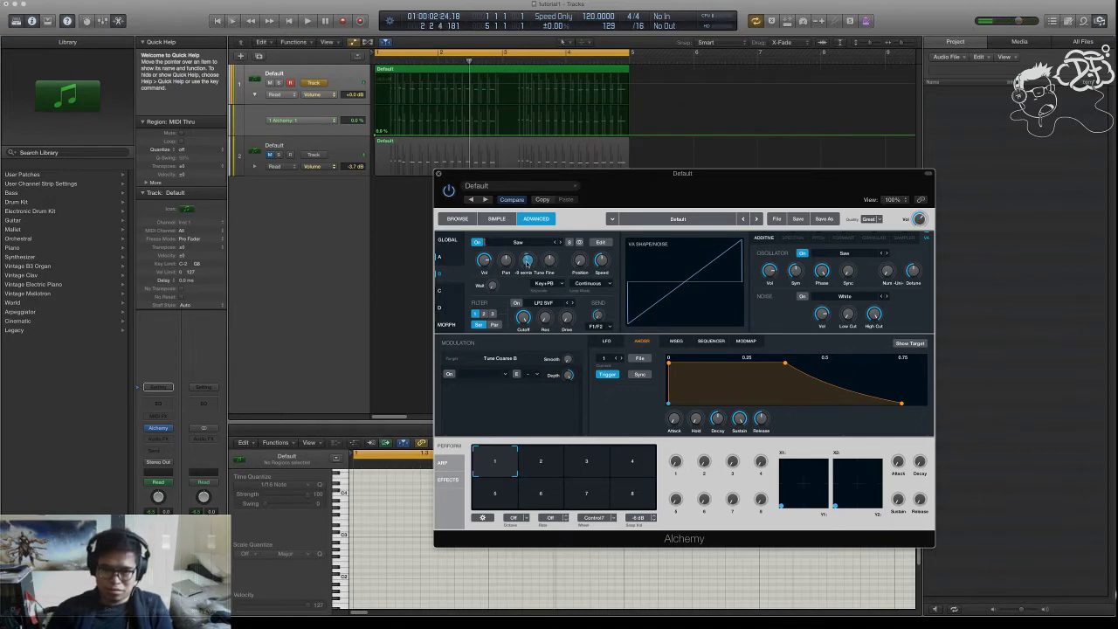
pyautogui.scroll(-3, 528, 262)
pyautogui.press('space')
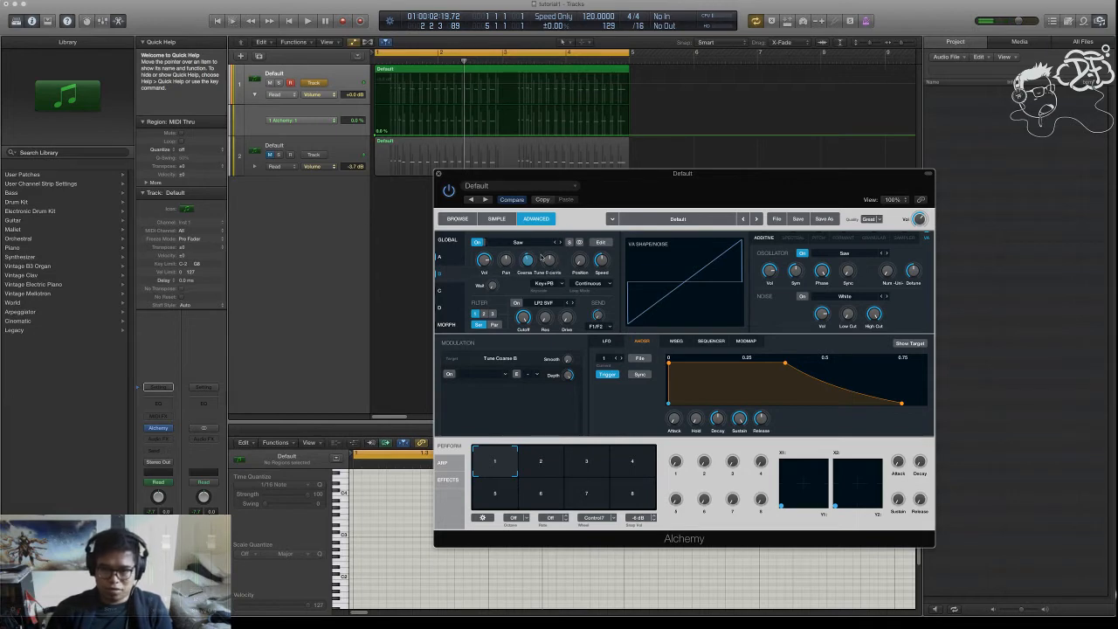
pyautogui.moveTo(528, 261); pyautogui.dragTo(526, 268)
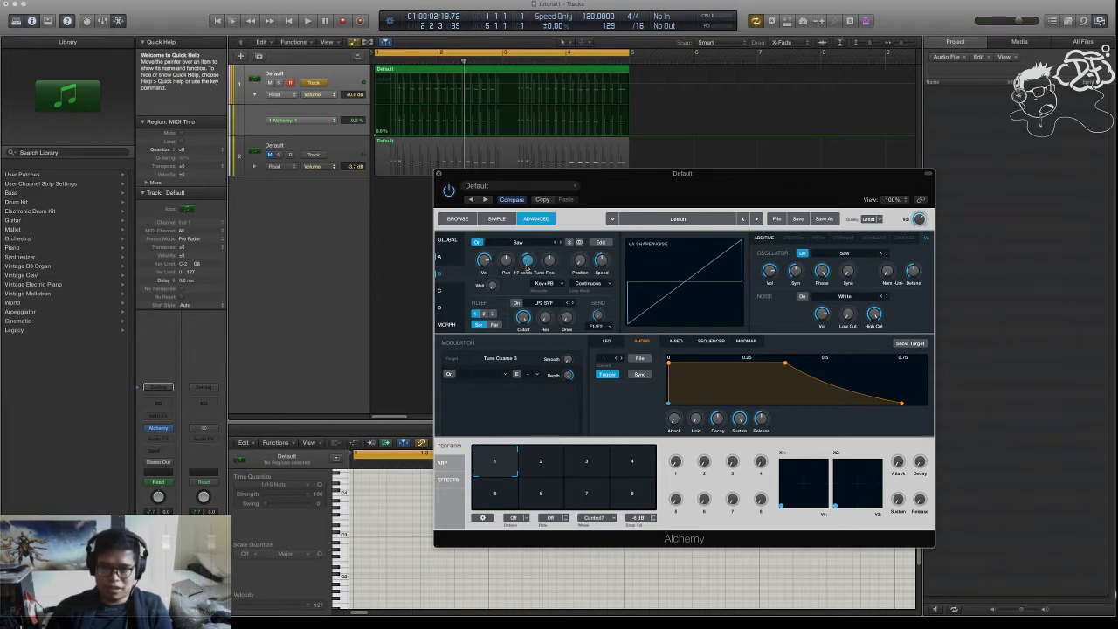
pyautogui.moveTo(527, 267); pyautogui.dragTo(527, 269)
pyautogui.press('space')
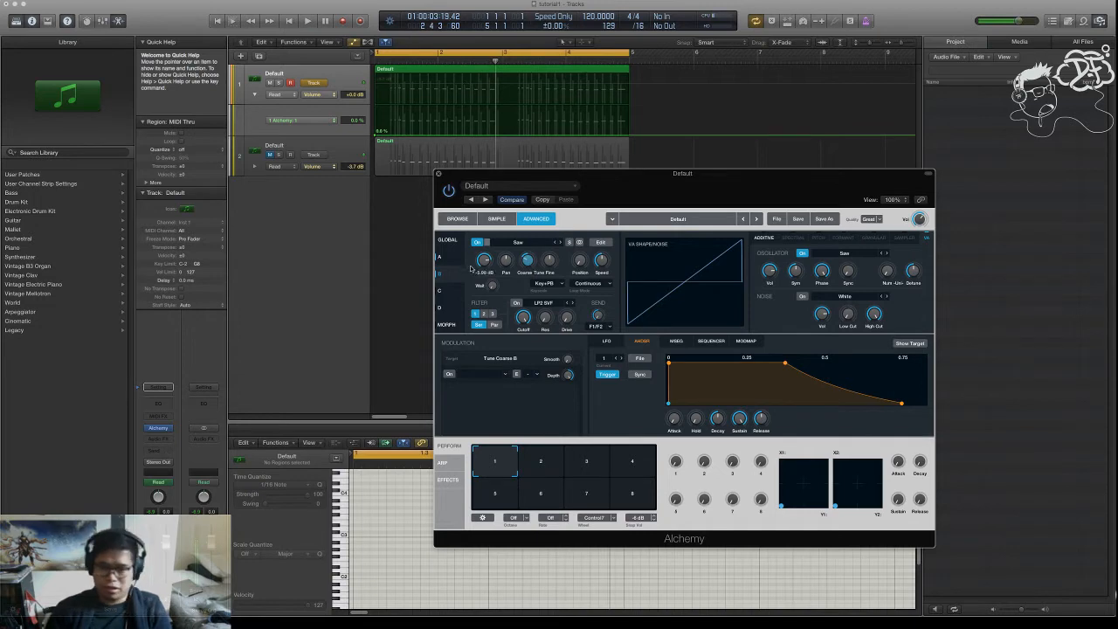
# - Examine the settings of sources A, B and C by comparing them repeatedly
pyautogui.click(442, 292)
pyautogui.click(446, 258)
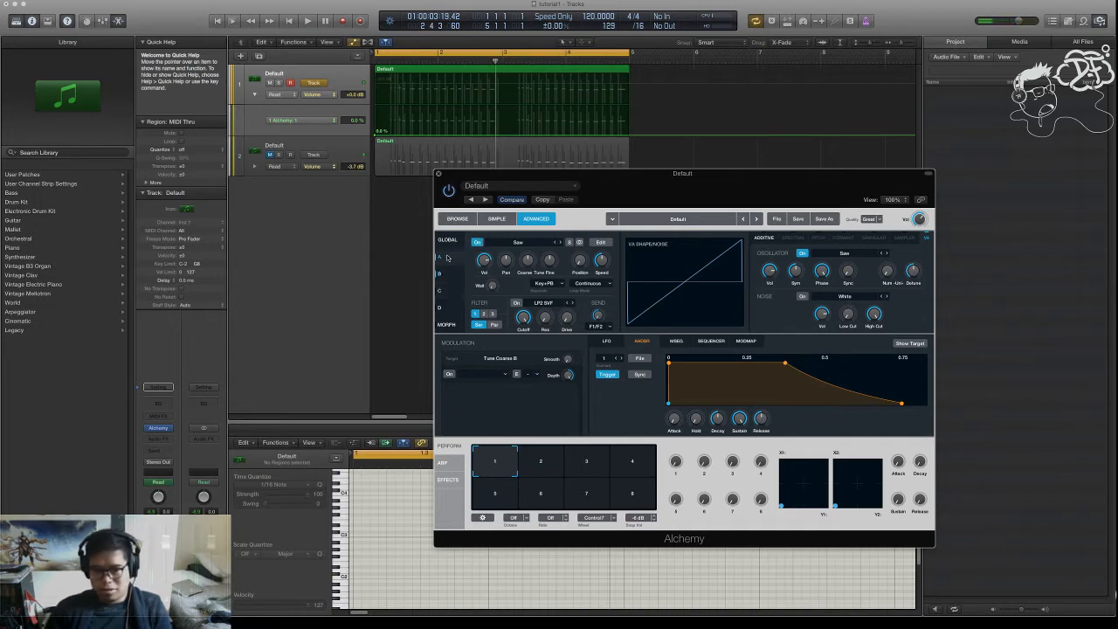
pyautogui.click(443, 274)
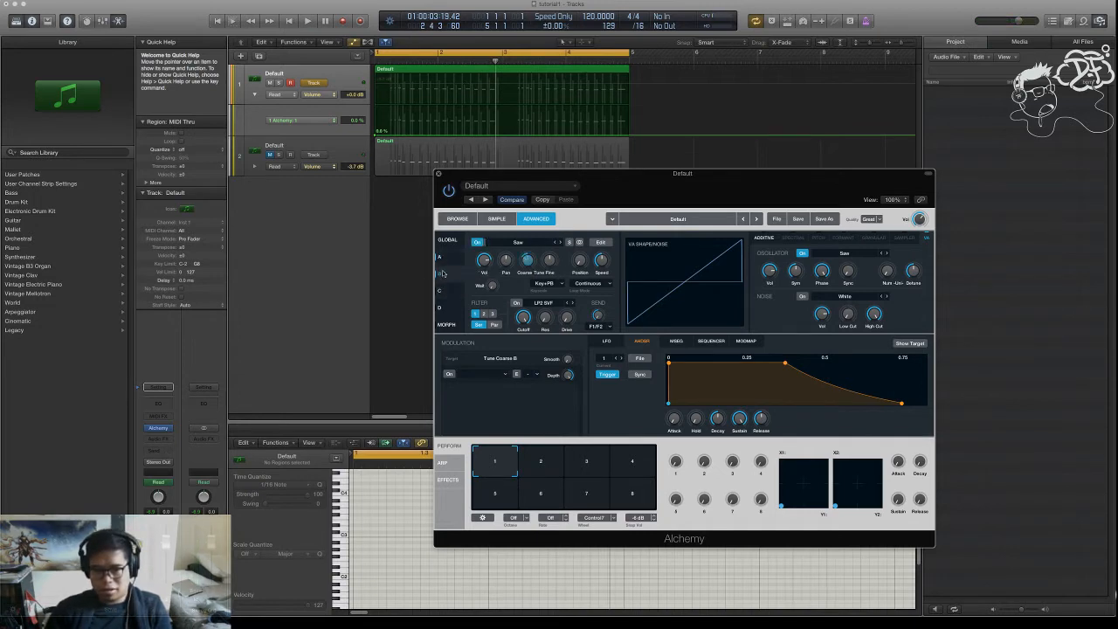
pyautogui.click(441, 291)
pyautogui.click(442, 257)
pyautogui.click(442, 274)
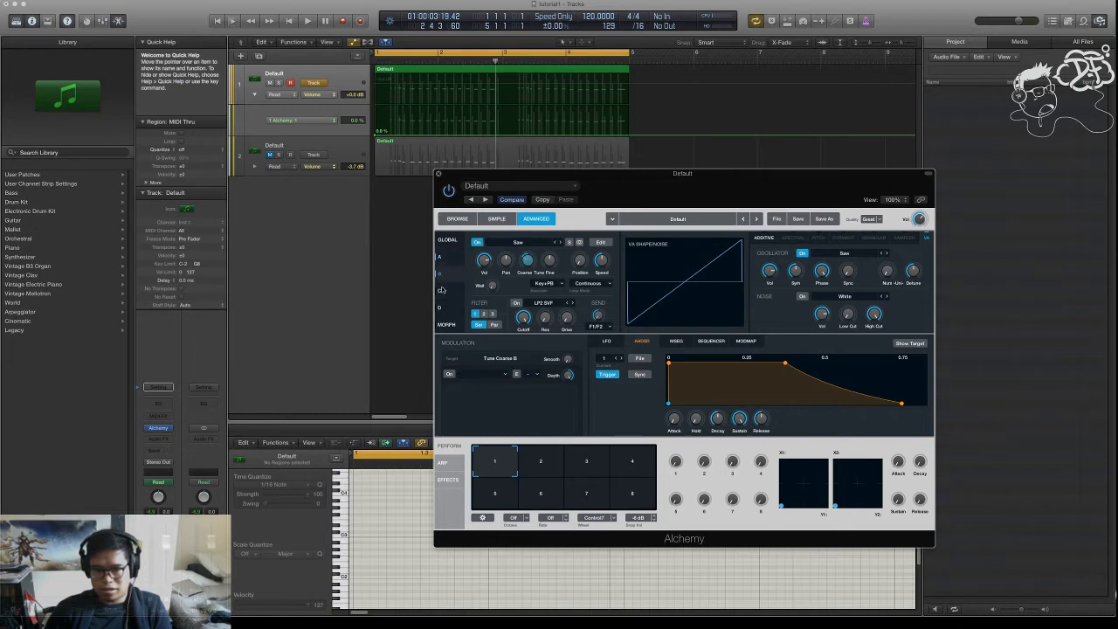
pyautogui.click(441, 291)
pyautogui.click(442, 258)
pyautogui.click(443, 274)
pyautogui.click(442, 291)
pyautogui.click(441, 258)
pyautogui.click(446, 274)
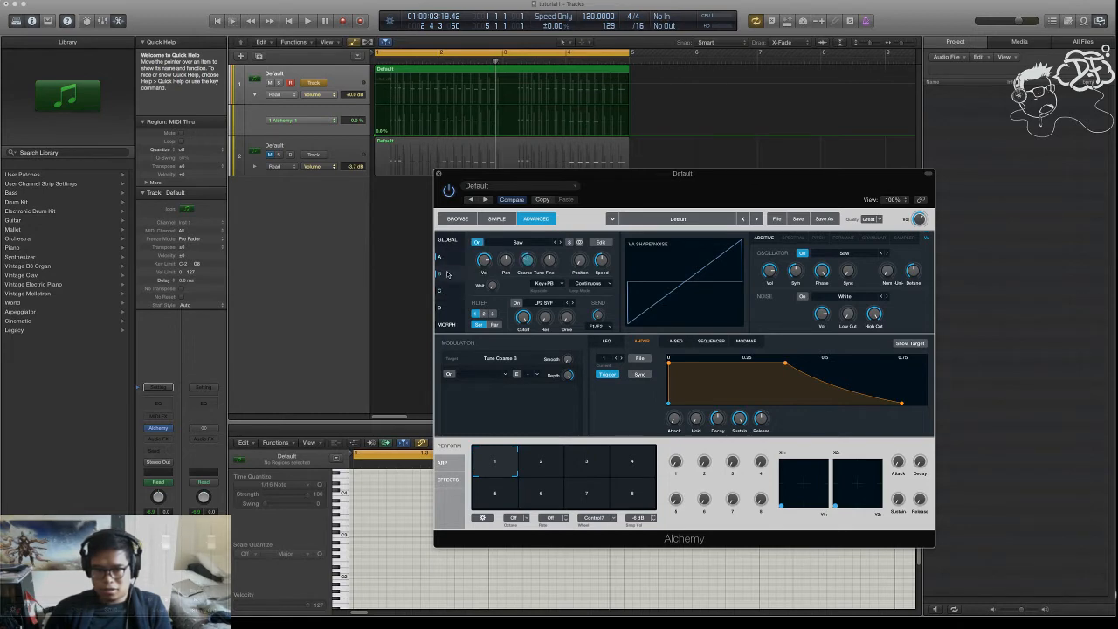
pyautogui.click(447, 289)
pyautogui.click(449, 260)
pyautogui.click(447, 274)
# - Turn on source C with its saw wave and adjust its fine tune
pyautogui.click(448, 290)
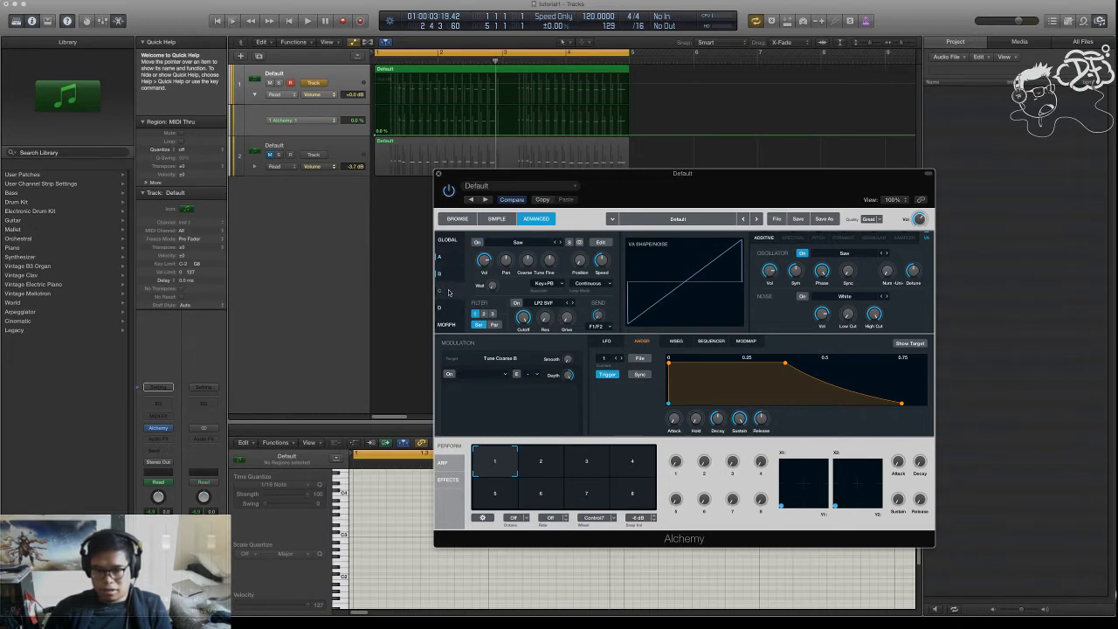
pyautogui.click(477, 242)
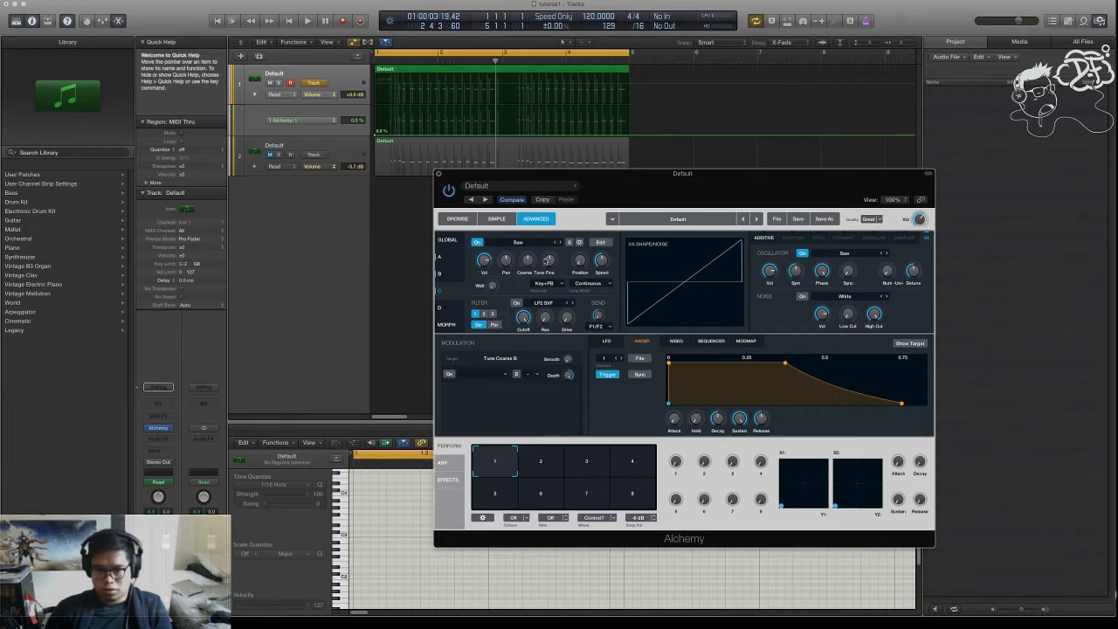
pyautogui.click(440, 257)
pyautogui.click(439, 290)
pyautogui.click(550, 259)
pyautogui.moveTo(550, 260); pyautogui.dragTo(550, 261)
# - Set source A's fine tune to -10 cents and audition the loop
pyautogui.click(441, 257)
pyautogui.moveTo(549, 259); pyautogui.dragTo(547, 261)
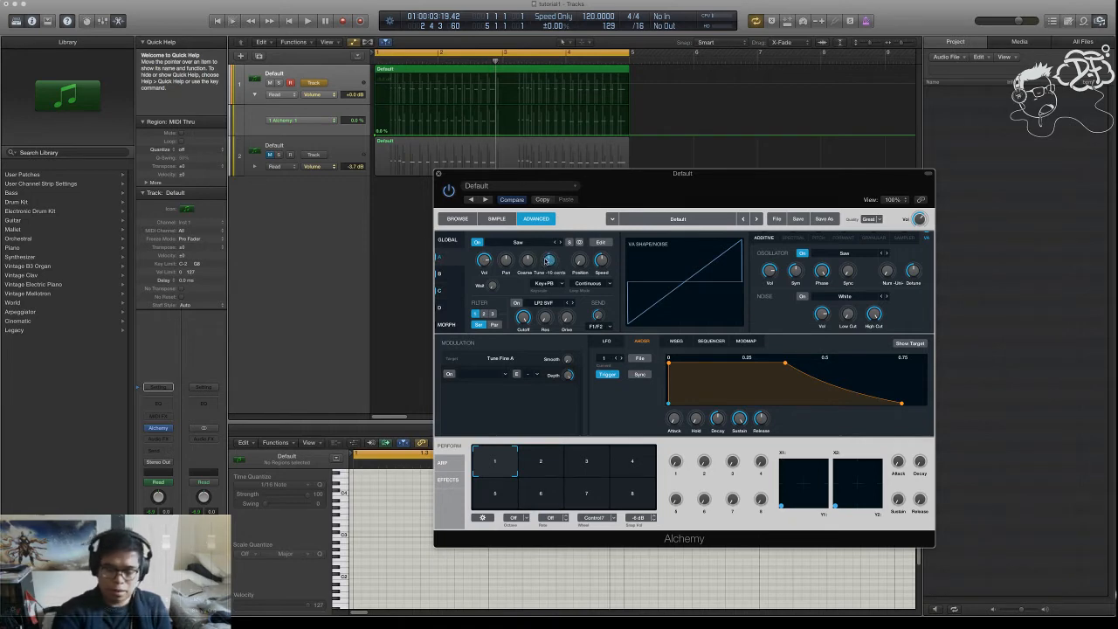
pyautogui.press('space')
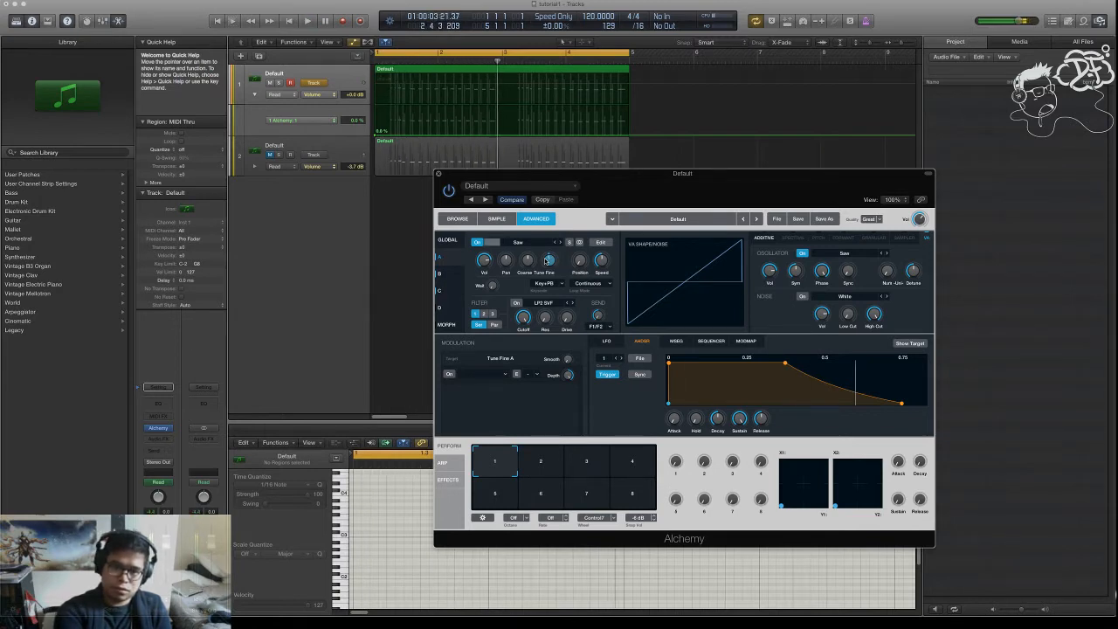
# - Raise source B's volume to about -1.2 dB and audition the loop
pyautogui.click(441, 274)
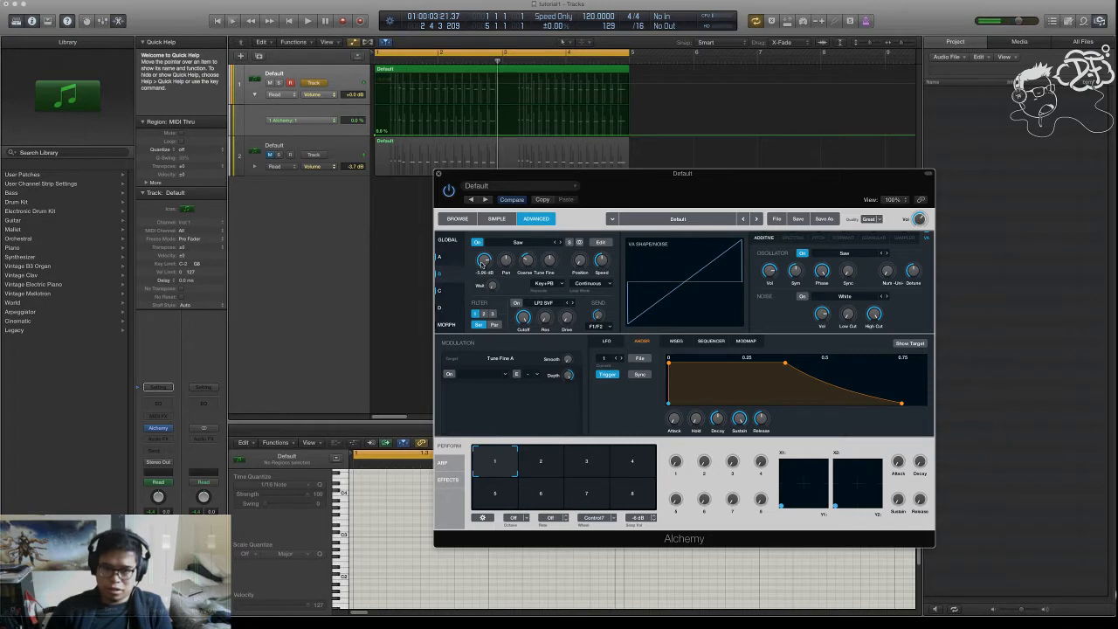
pyautogui.click(483, 260)
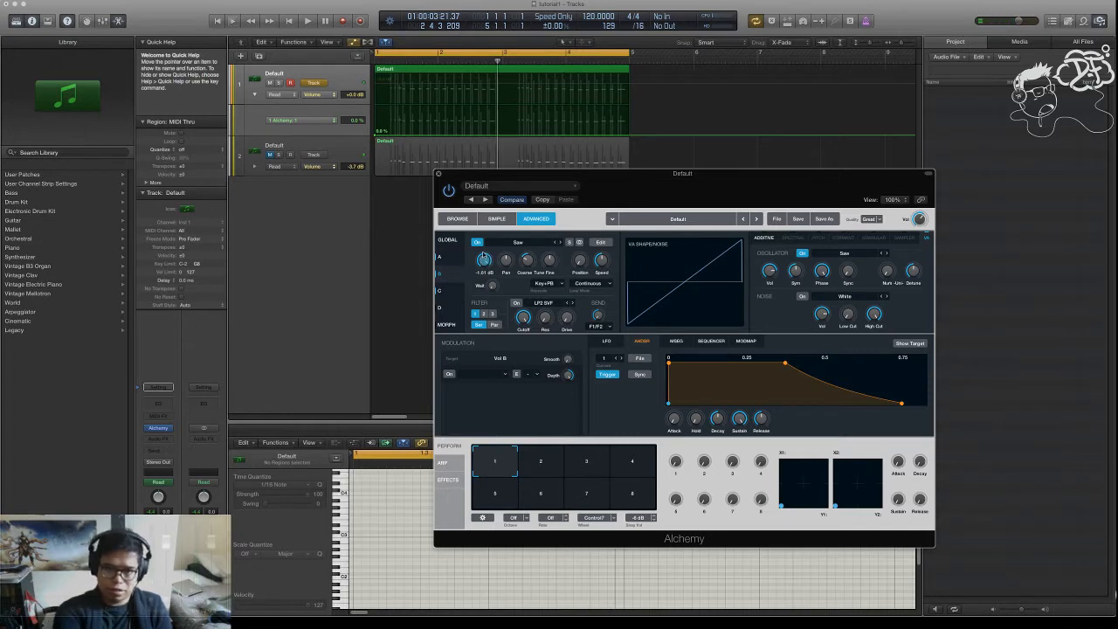
pyautogui.press('Return')
pyautogui.press('space')
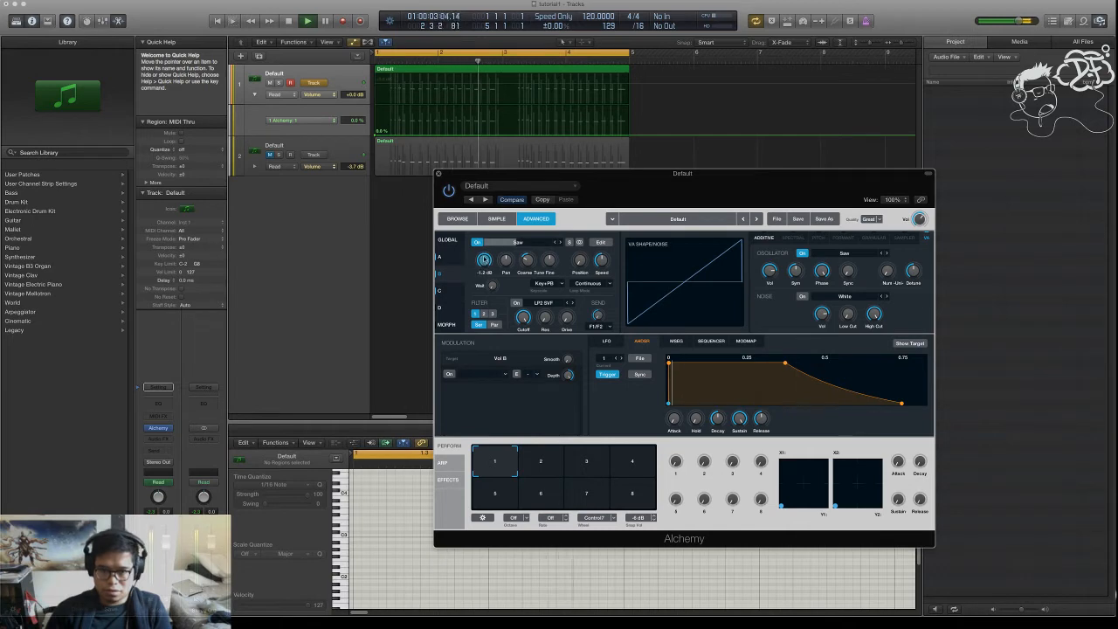
# - Set source B's VA oscillator count to 2 while the loop plays, checking it against source A
pyautogui.click(601, 260)
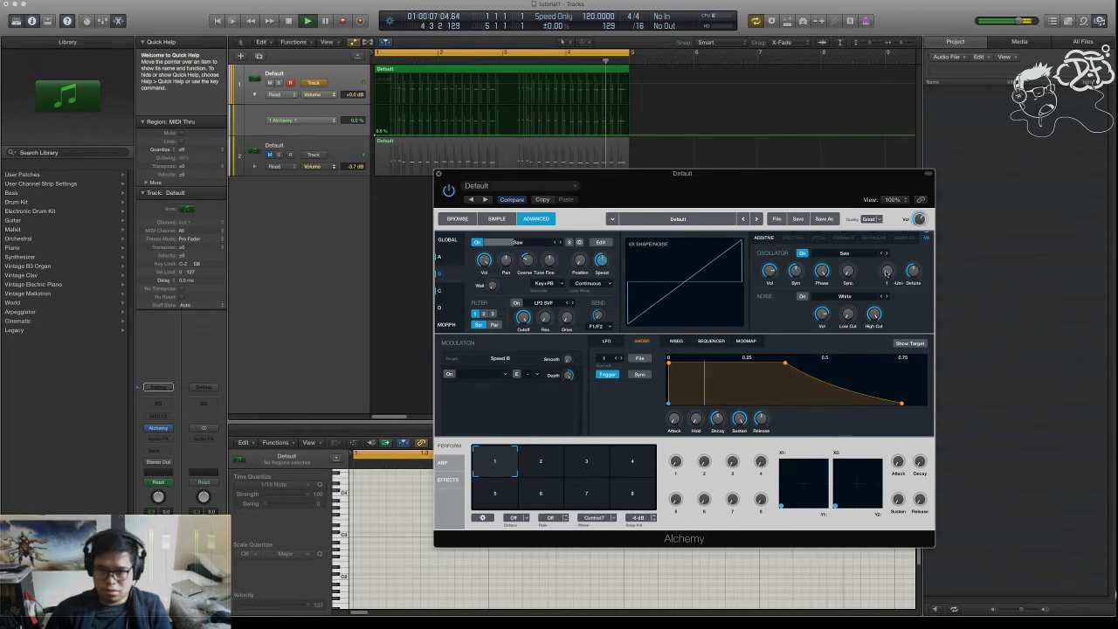
pyautogui.moveTo(887, 272); pyautogui.dragTo(890, 264)
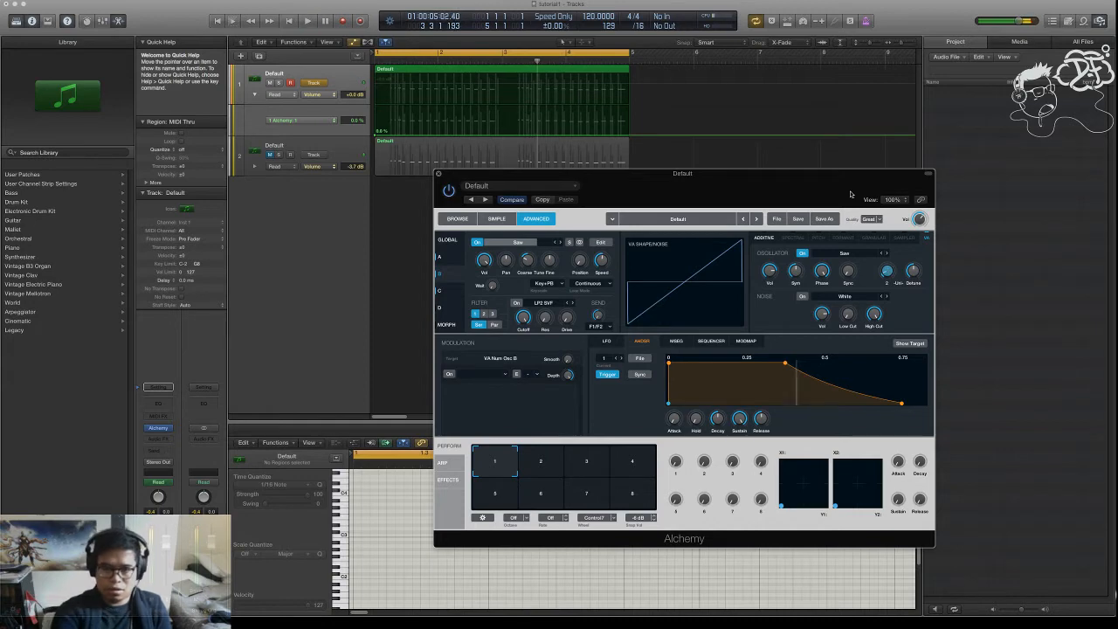
pyautogui.click(444, 258)
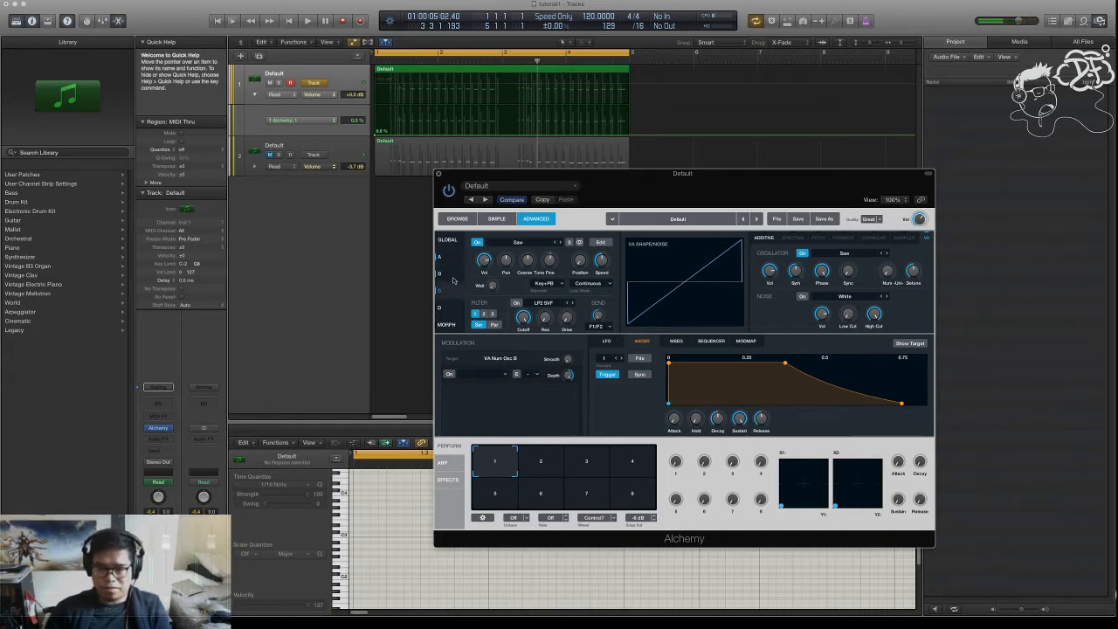
pyautogui.click(442, 274)
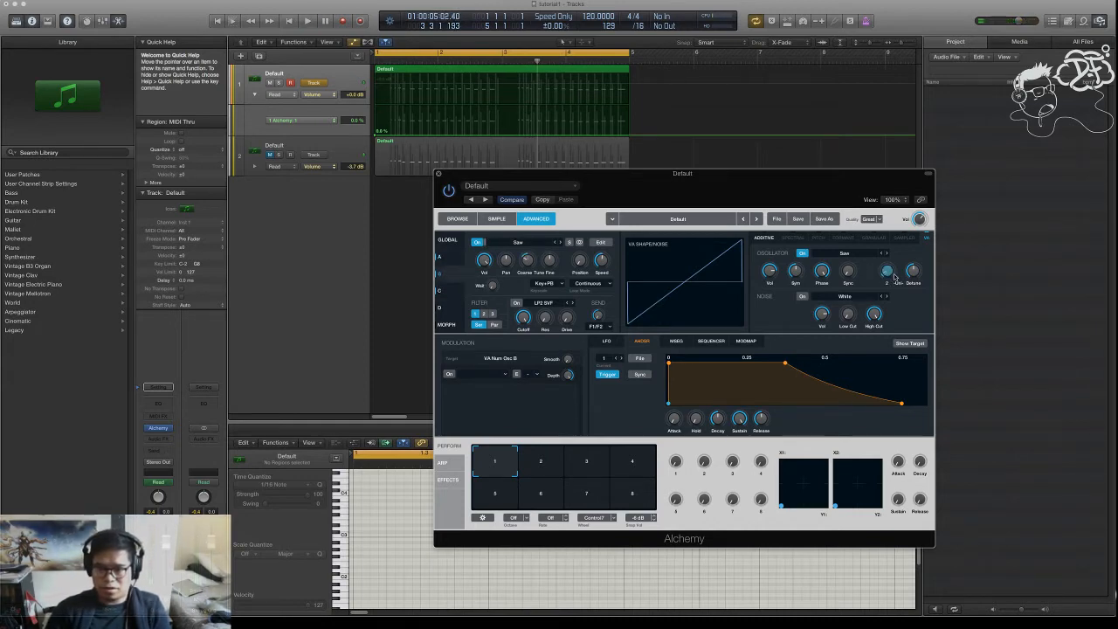
# - Raise source A's VA oscillator count and set its detune to about 20%, auditioning the source in solo
pyautogui.click(439, 257)
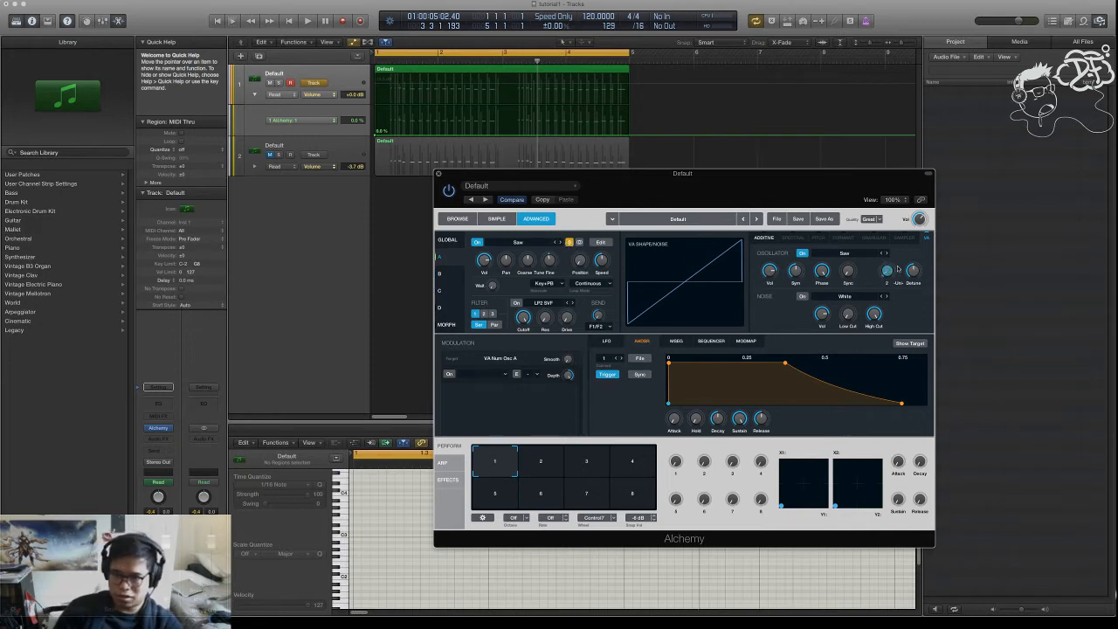
pyautogui.press('space')
pyautogui.moveTo(913, 272); pyautogui.dragTo(917, 345)
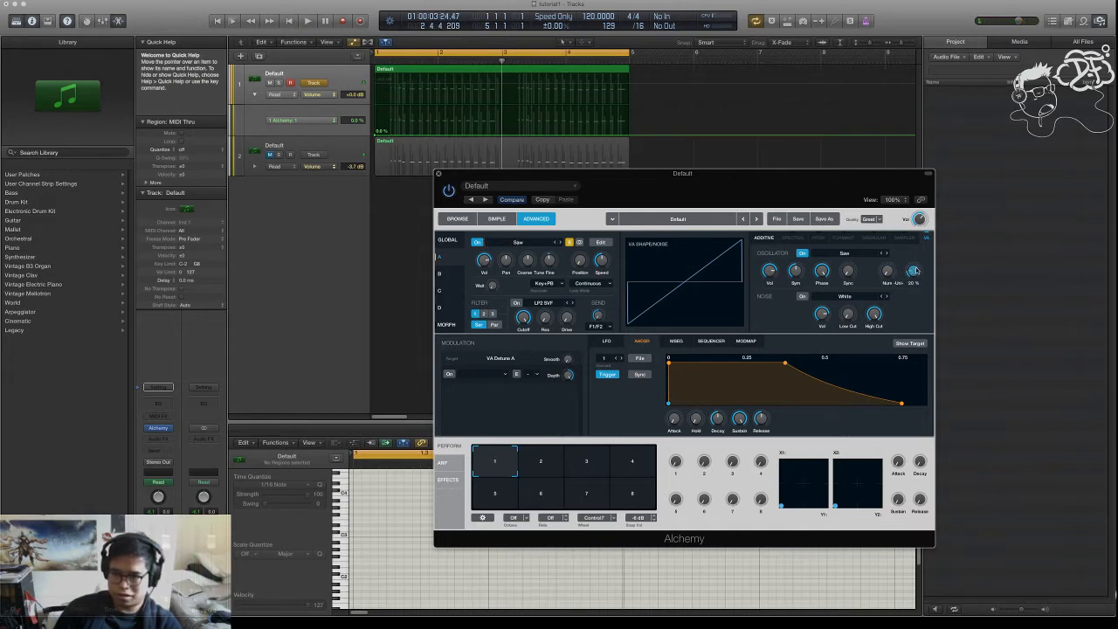
pyautogui.press('space')
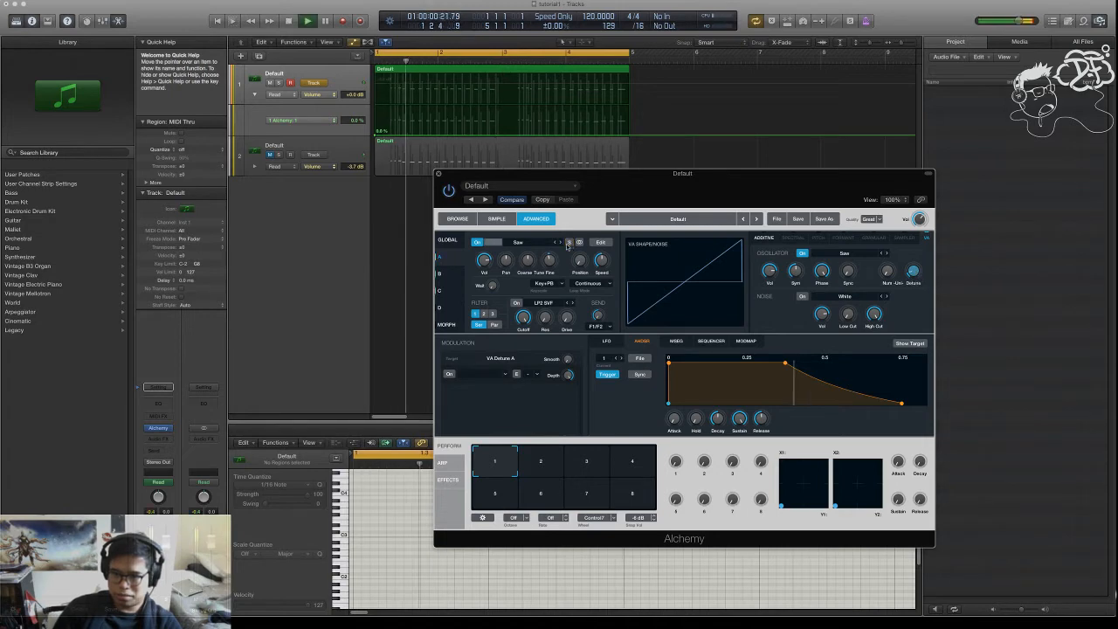
# - Compare the volume and oscillator settings of sources A and B, moving the synth window clear of the tracks
pyautogui.moveTo(621, 190); pyautogui.dragTo(568, 172)
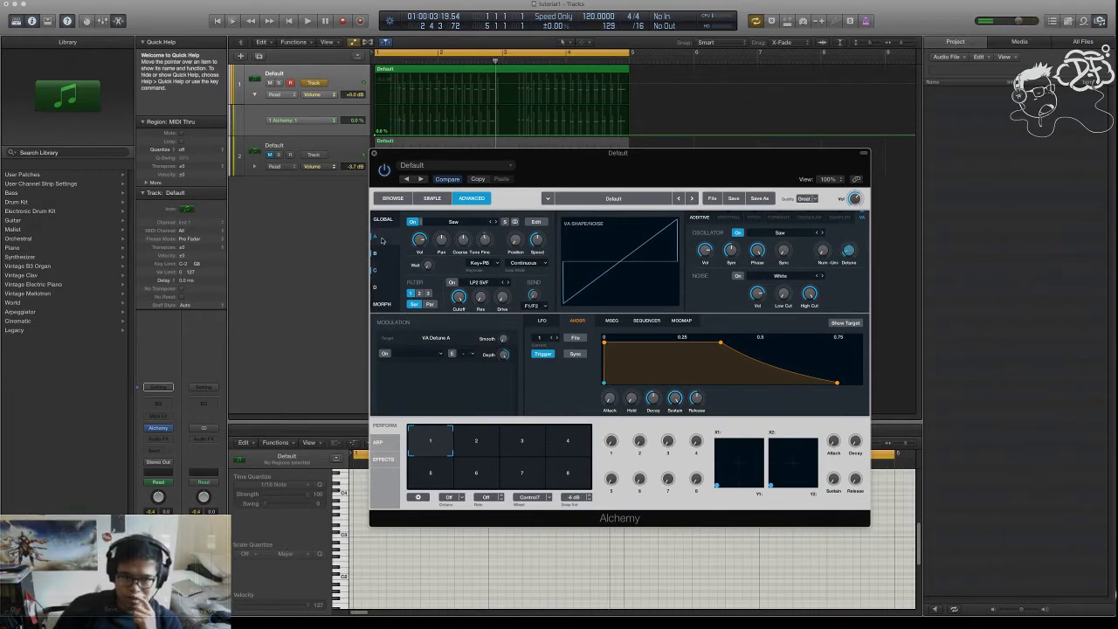
pyautogui.click(385, 219)
pyautogui.moveTo(605, 171); pyautogui.dragTo(726, 144)
pyautogui.click(241, 242)
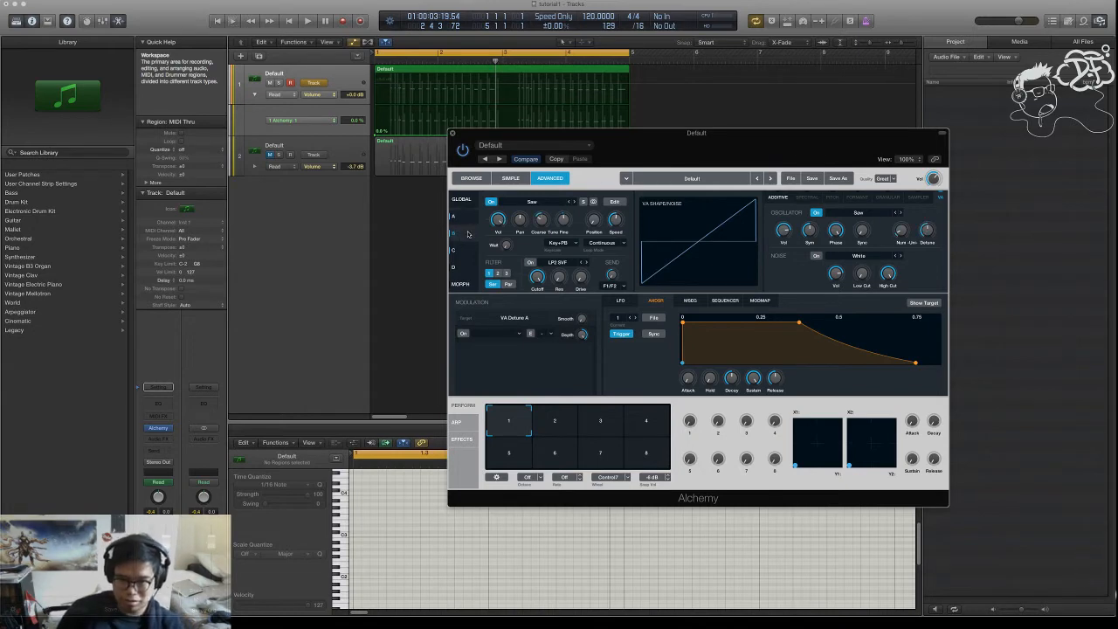
pyautogui.moveTo(590, 156); pyautogui.dragTo(618, 150)
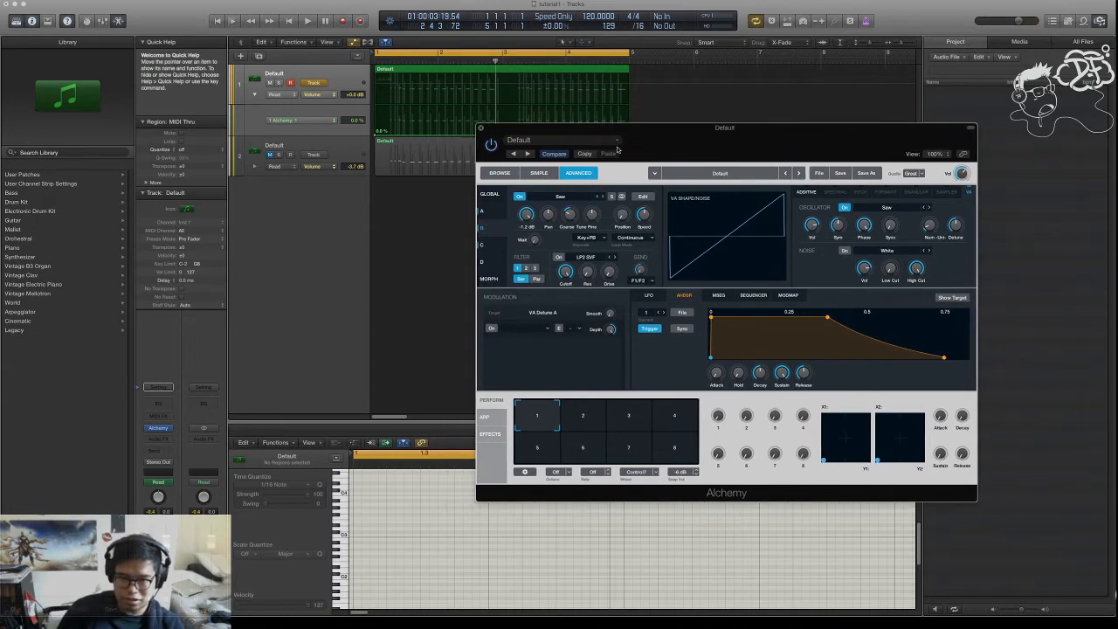
pyautogui.click(524, 218)
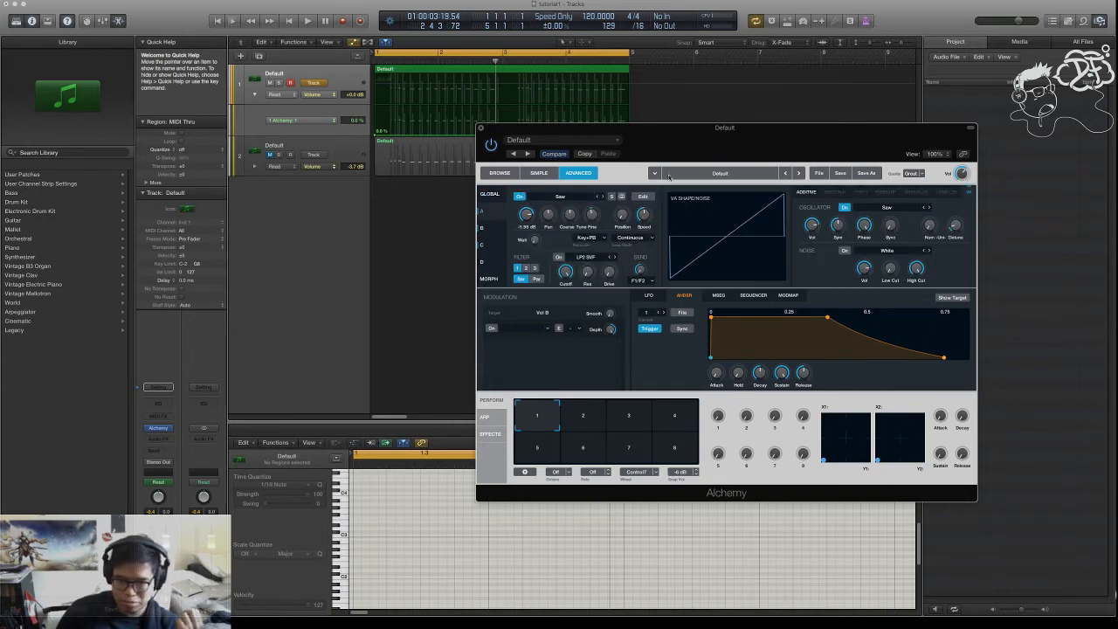
pyautogui.moveTo(841, 147); pyautogui.dragTo(715, 176)
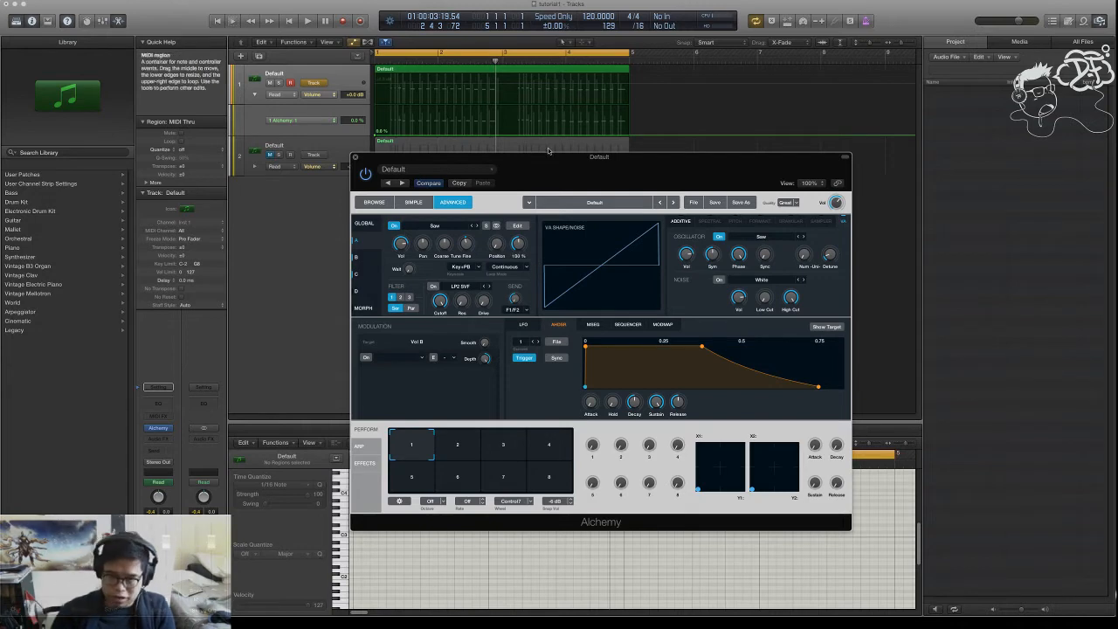
pyautogui.moveTo(780, 156); pyautogui.dragTo(732, 158)
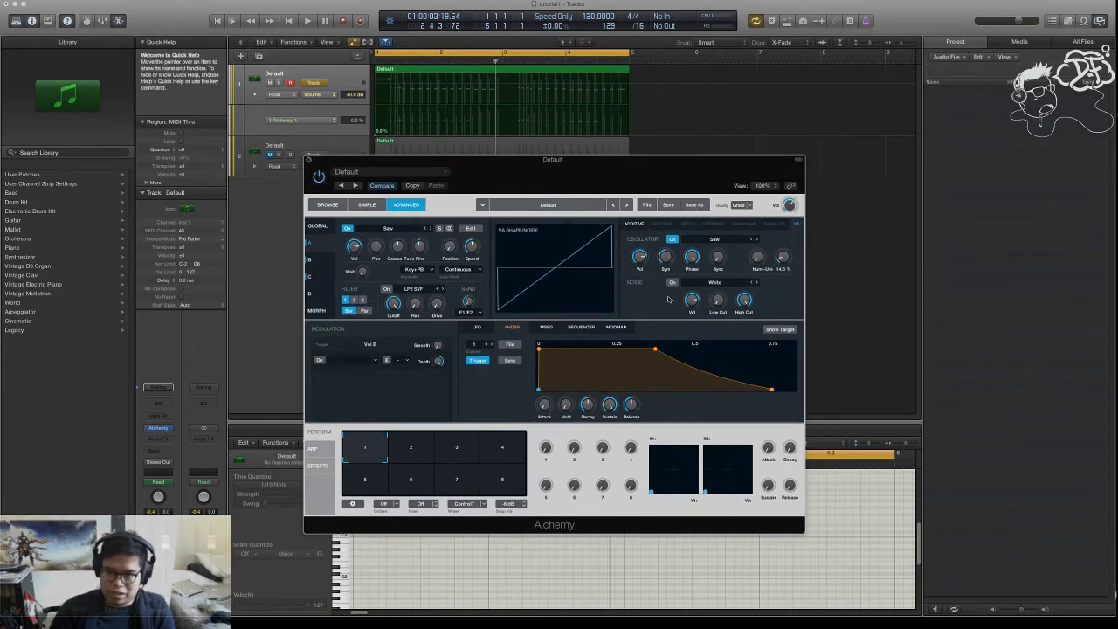
# - Examine the waveform categories available for source A's VA oscillator without changing the saw
pyautogui.click(715, 239)
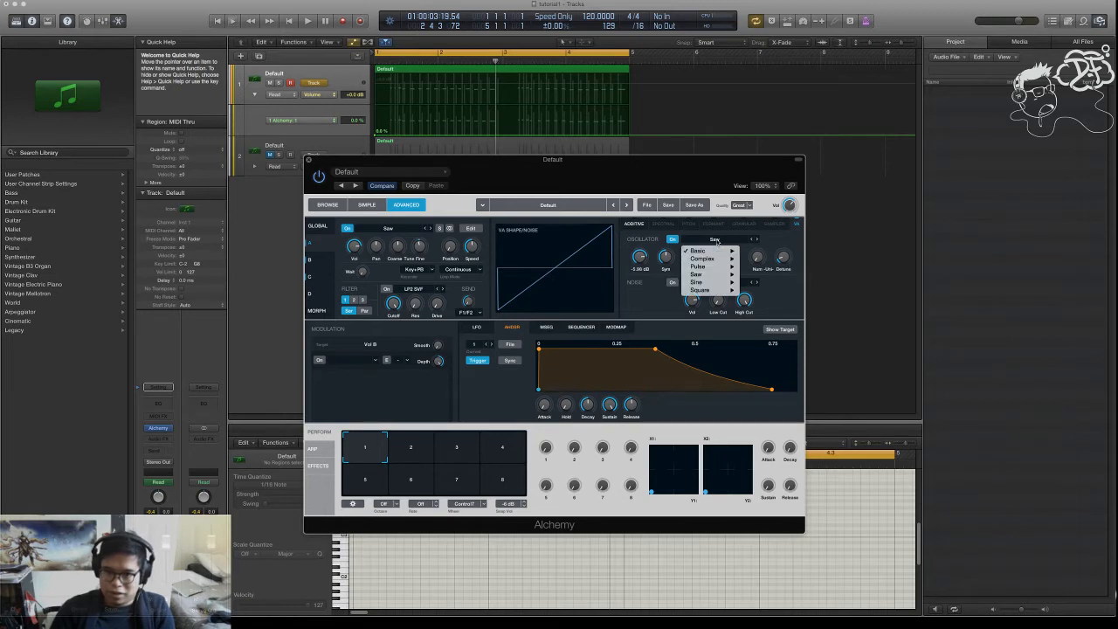
pyautogui.click(794, 247)
pyautogui.click(721, 240)
pyautogui.click(776, 244)
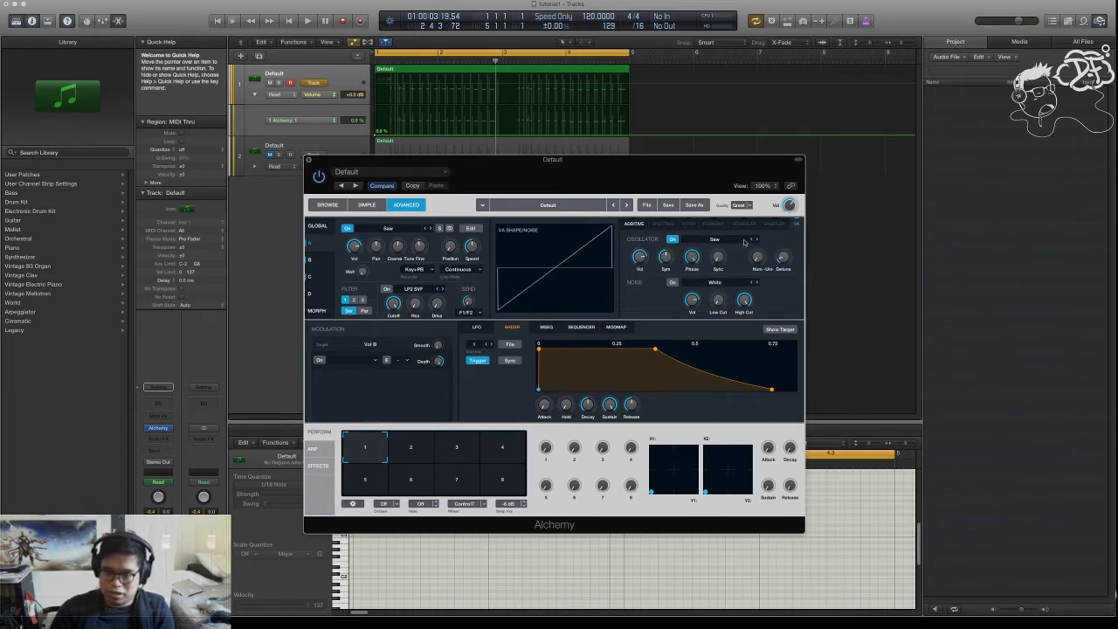
pyautogui.click(744, 242)
pyautogui.click(780, 238)
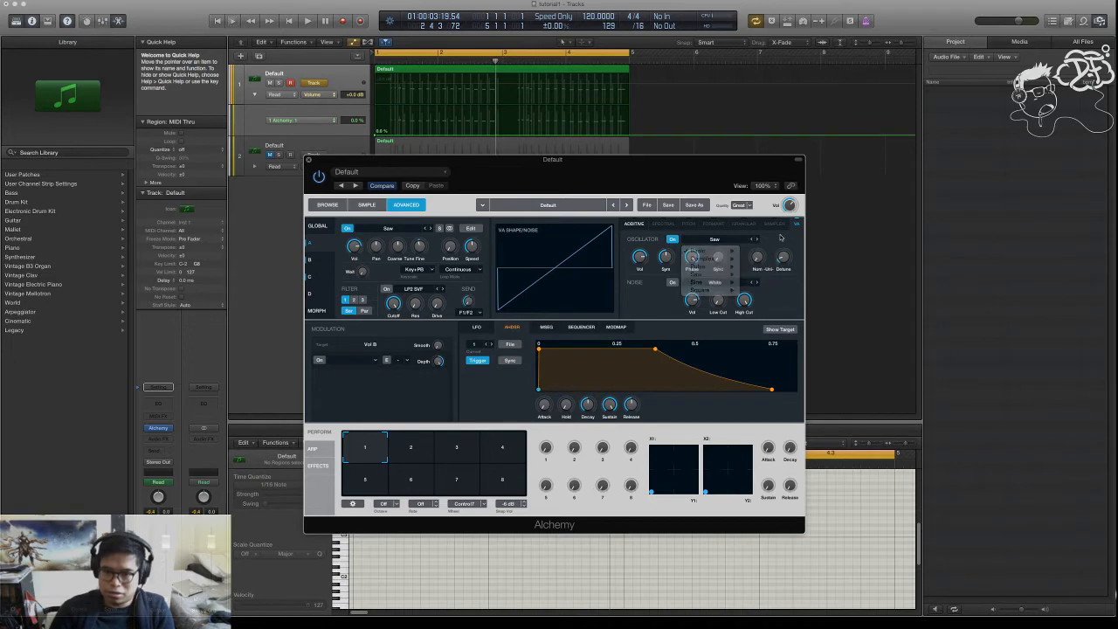
pyautogui.click(745, 242)
pyautogui.click(783, 239)
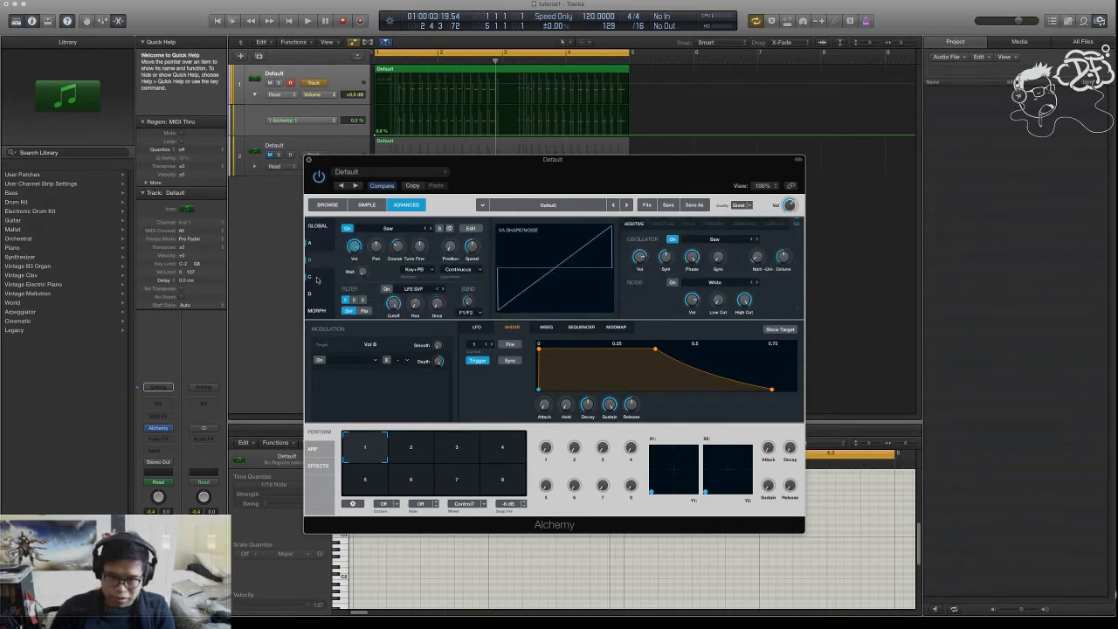
# - Show the global settings with the master volume's modulation sources, and reposition the synth window
pyautogui.click(316, 232)
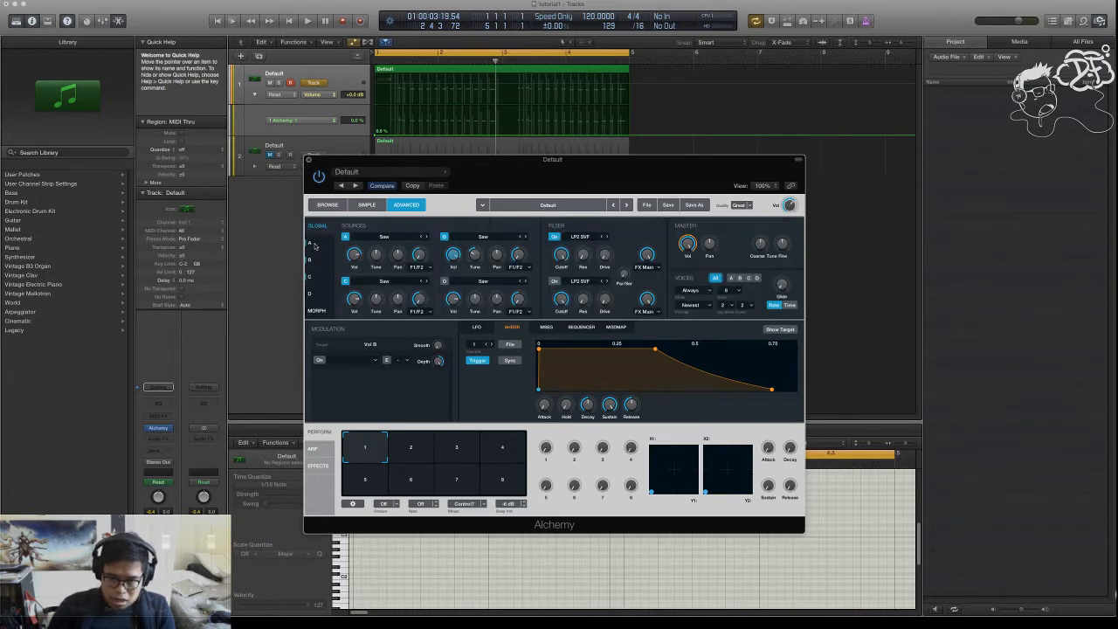
pyautogui.click(315, 247)
pyautogui.click(321, 231)
pyautogui.click(692, 245)
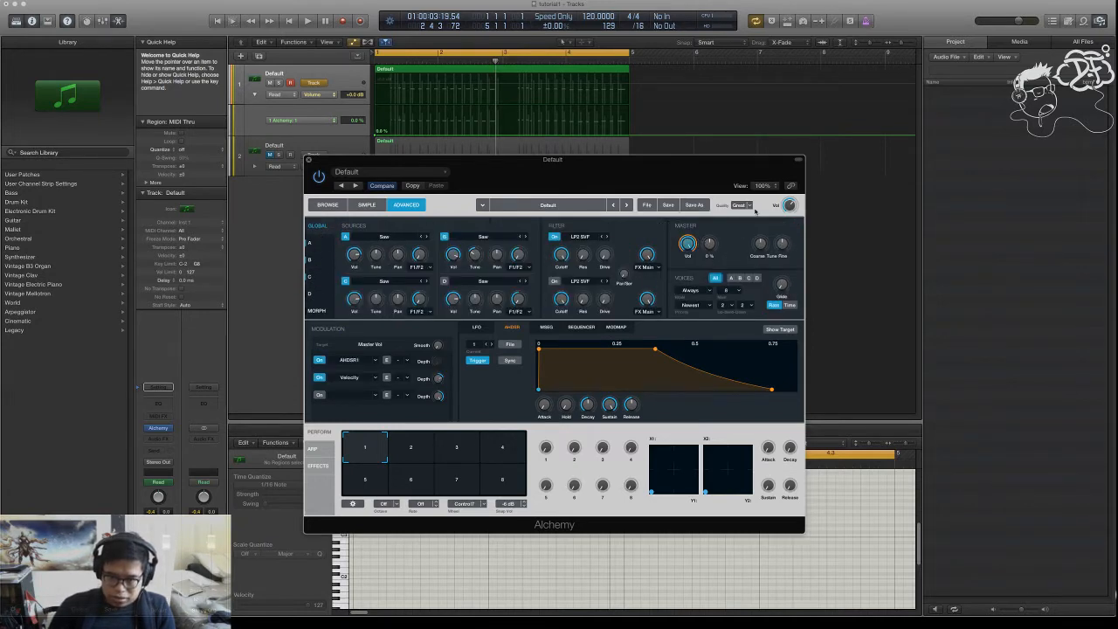
pyautogui.moveTo(723, 179); pyautogui.dragTo(682, 231)
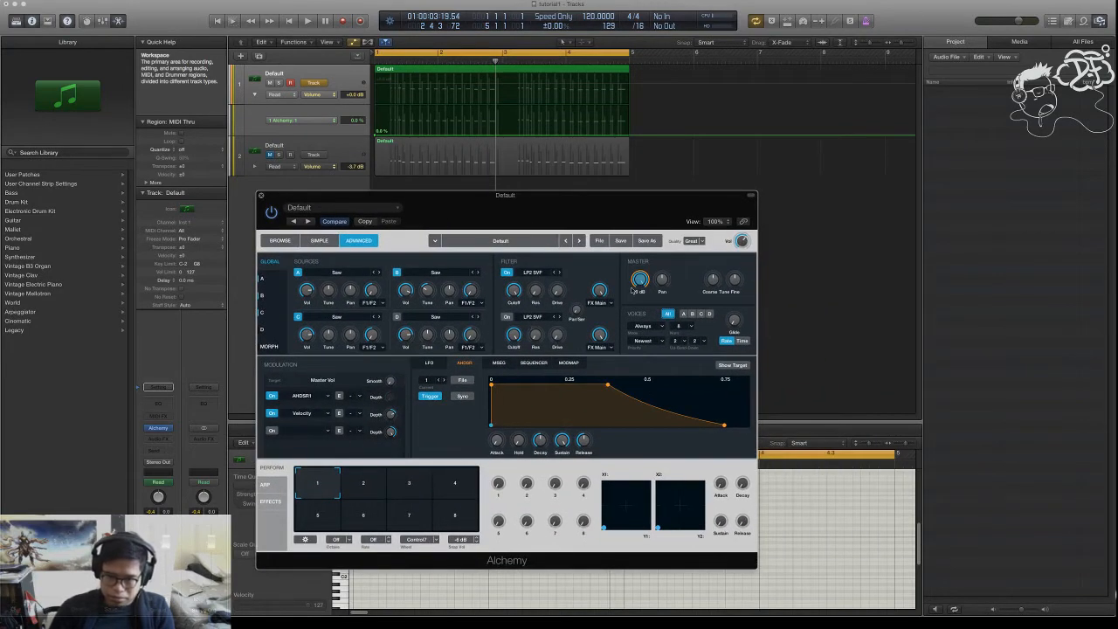
pyautogui.moveTo(648, 195); pyautogui.dragTo(661, 184)
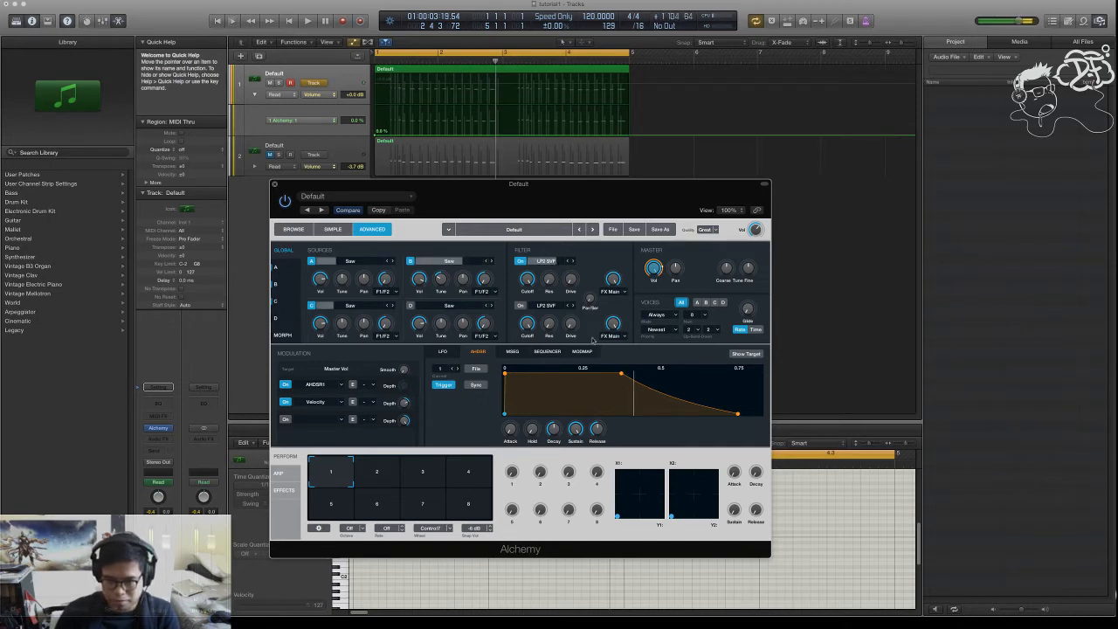
# - Reshape the master volume's AHDSR envelope with near-zero sustain, about 0.65 s decay and a longer release
pyautogui.moveTo(572, 450); pyautogui.dragTo(568, 484)
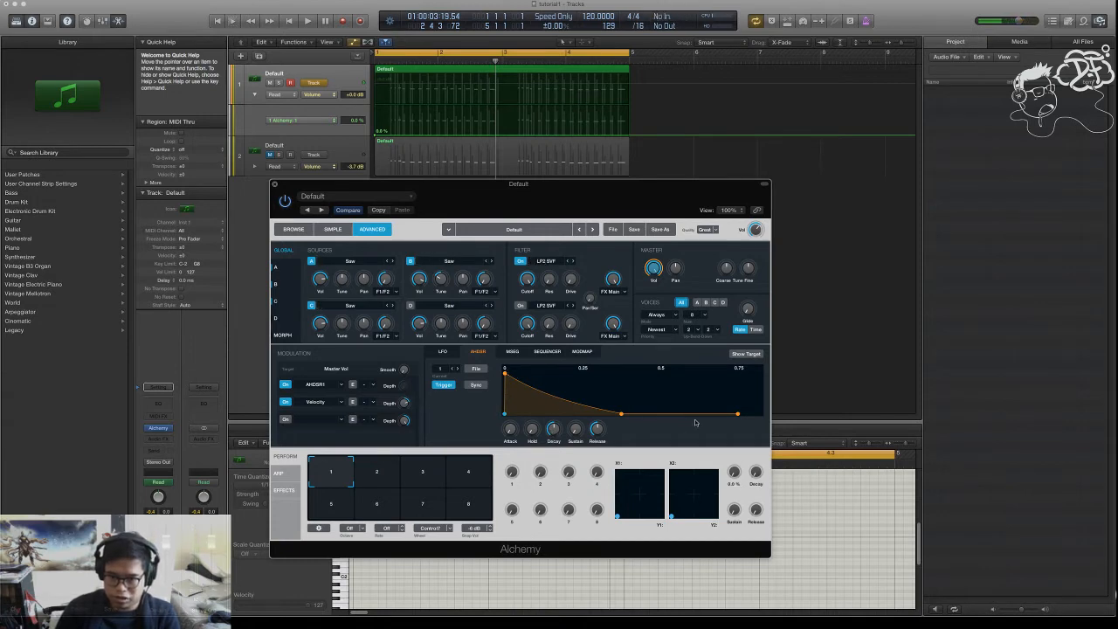
pyautogui.moveTo(599, 447); pyautogui.dragTo(597, 427)
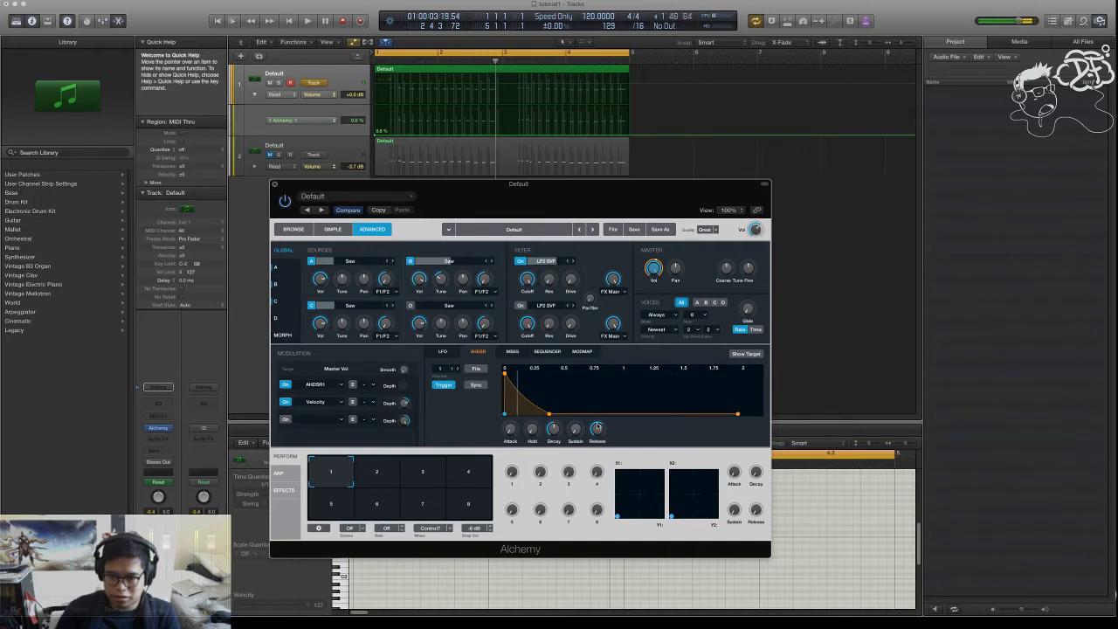
pyautogui.moveTo(597, 427); pyautogui.dragTo(597, 426)
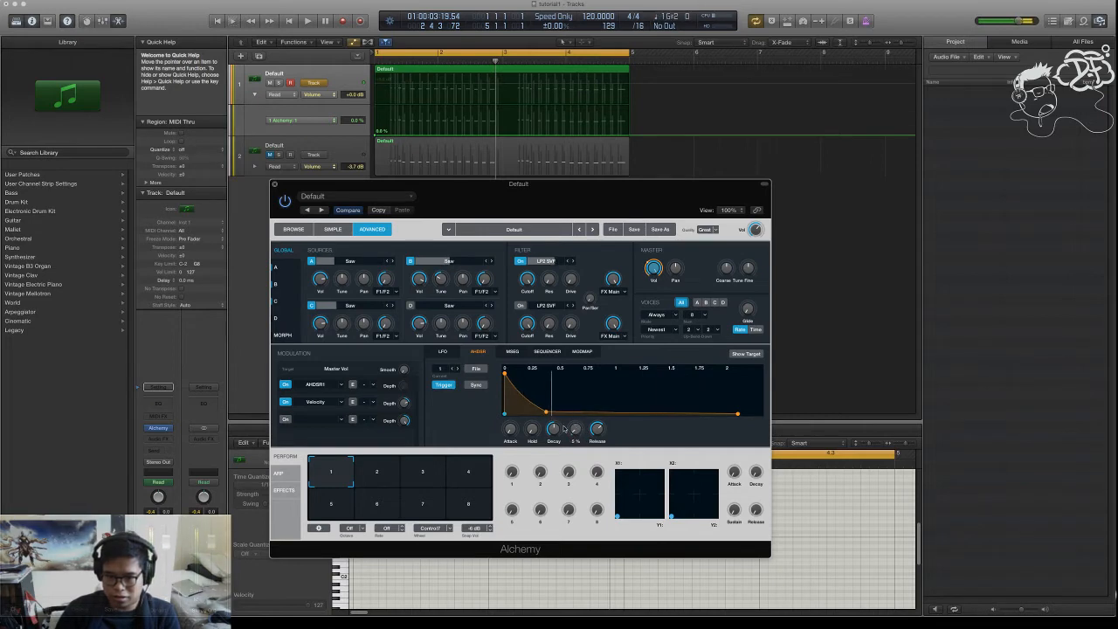
pyautogui.moveTo(553, 428); pyautogui.dragTo(560, 423)
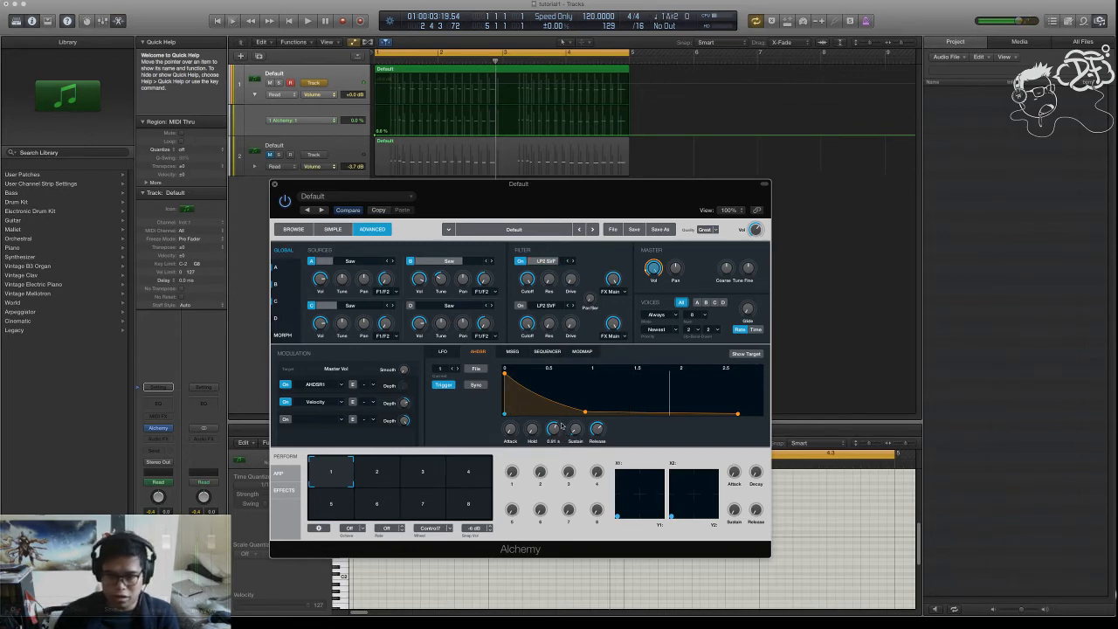
pyautogui.moveTo(596, 434); pyautogui.dragTo(597, 439)
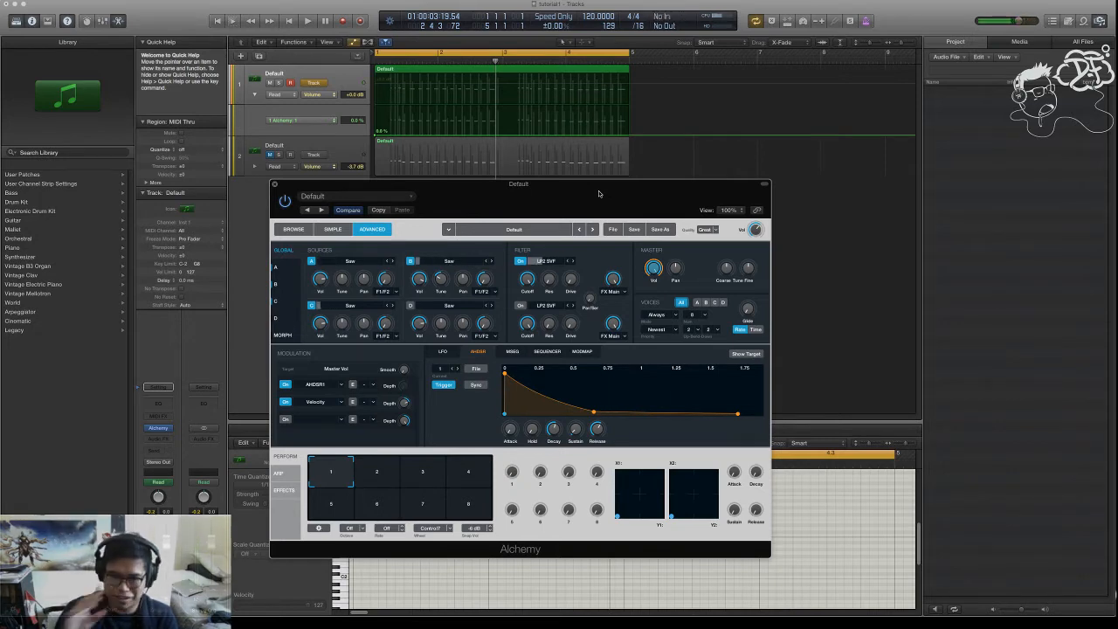
# - Check source A and the global settings, and audition the loop with the current volume envelope
pyautogui.moveTo(598, 194); pyautogui.dragTo(612, 213)
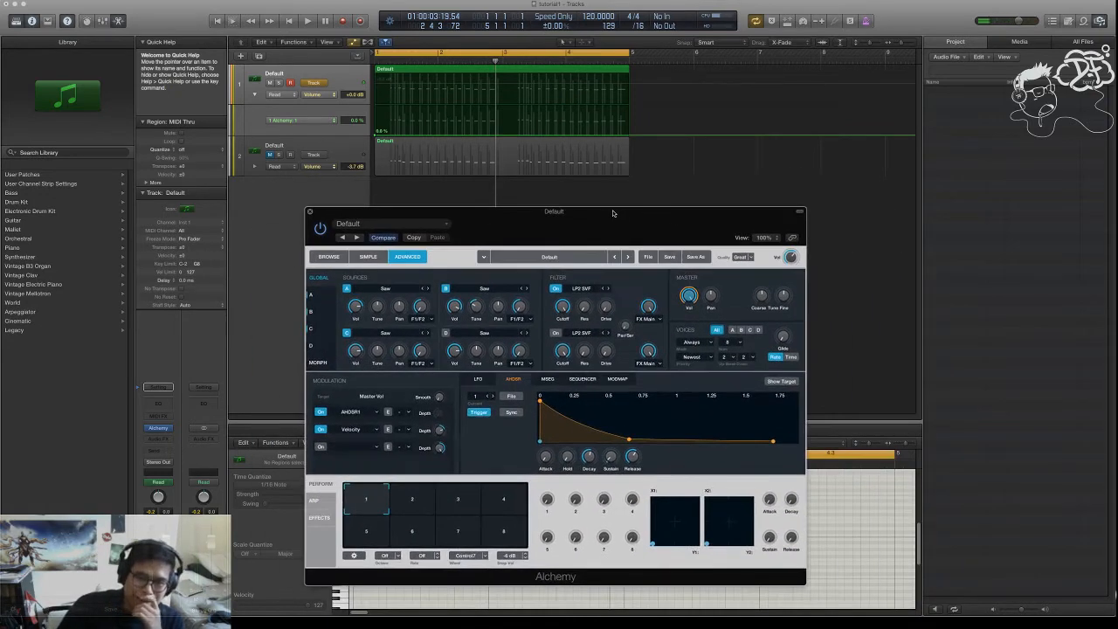
pyautogui.click(329, 303)
pyautogui.click(320, 277)
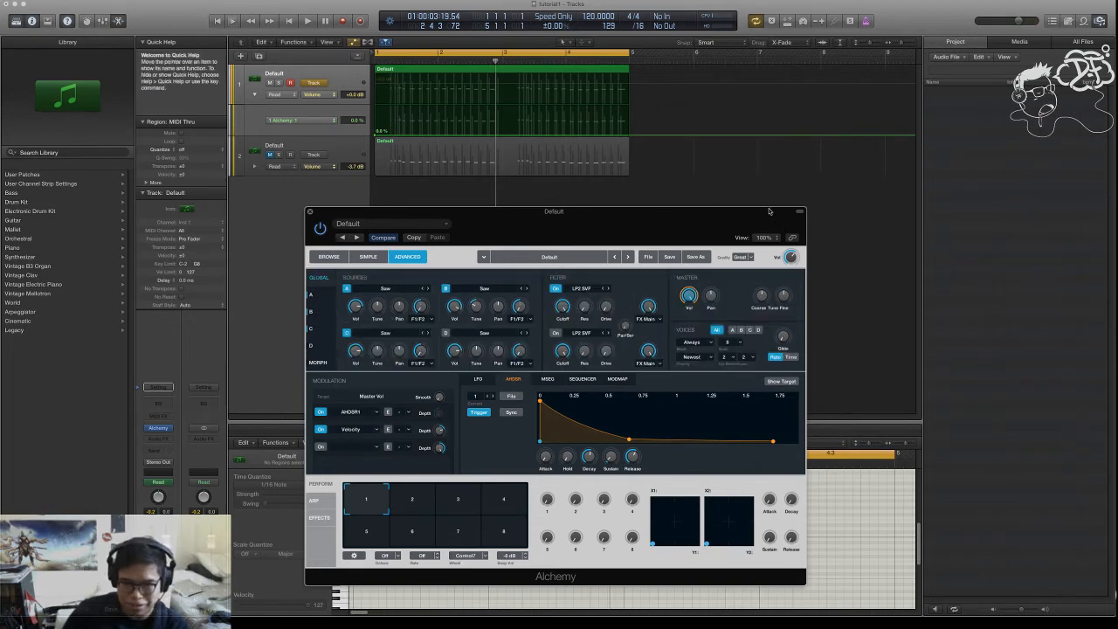
pyautogui.press('space')
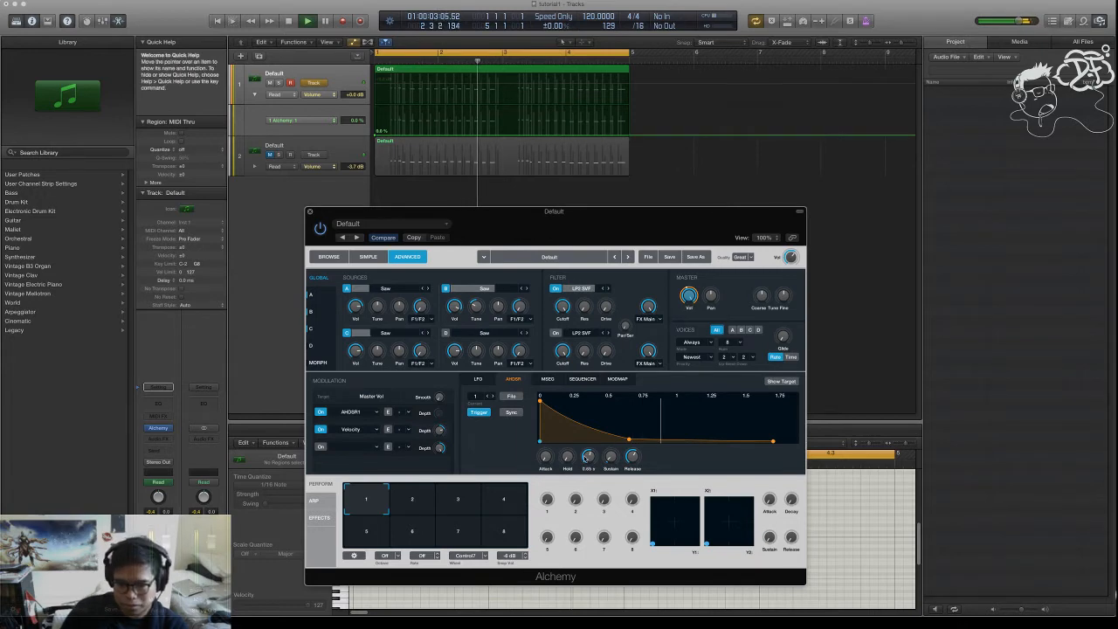
pyautogui.press('space')
# - Shorten the volume envelope's decay to roughly 0.25 s while auditioning the loop
pyautogui.moveTo(695, 217); pyautogui.dragTo(763, 209)
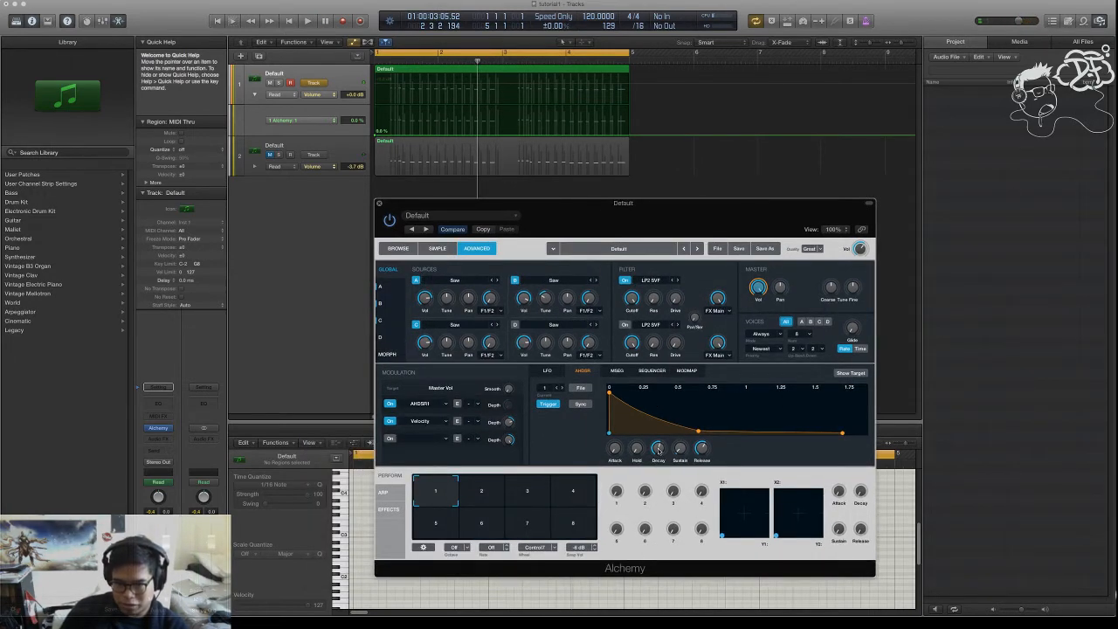
pyautogui.moveTo(657, 450)
pyautogui.mouseDown()
pyautogui.moveTo(656, 464)
pyautogui.moveTo(656, 449)
pyautogui.mouseUp()
pyautogui.press('space')
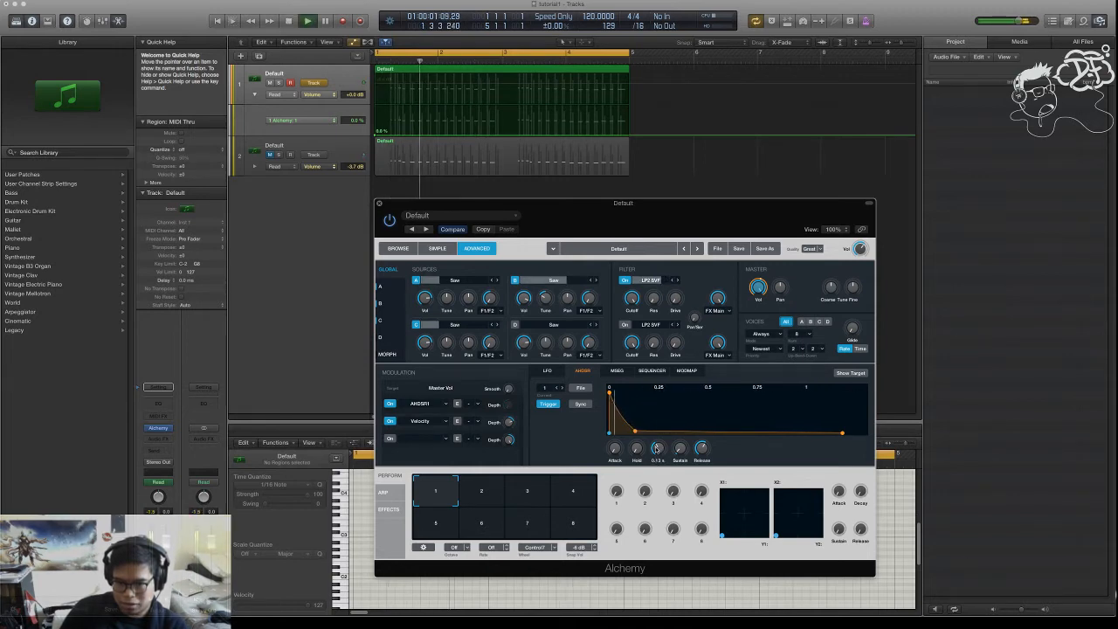
pyautogui.scroll(4, 657, 448)
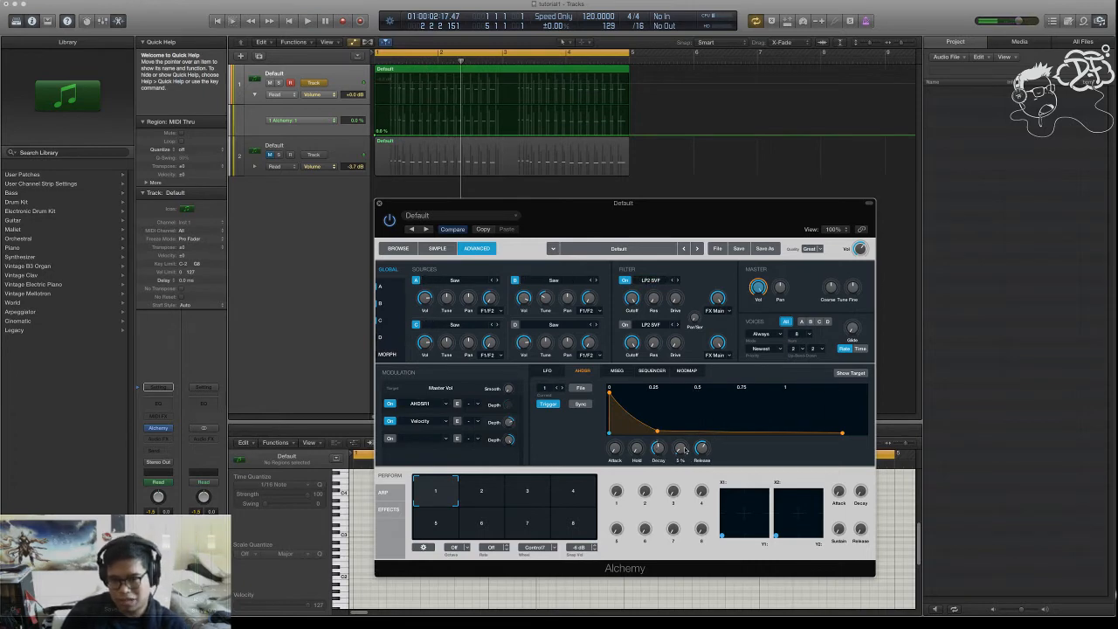
# - Audition the loop with the volume envelope's decay at 1 s, and shorten the decay to about 0.35 s
pyautogui.press('space')
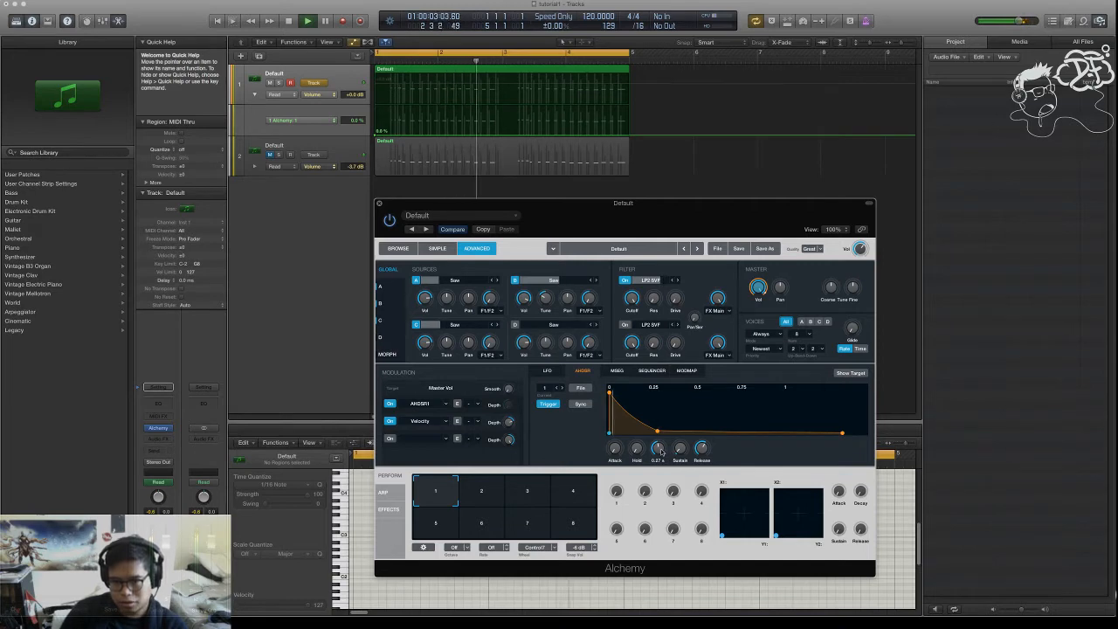
pyautogui.press('space')
pyautogui.moveTo(658, 448); pyautogui.dragTo(657, 438)
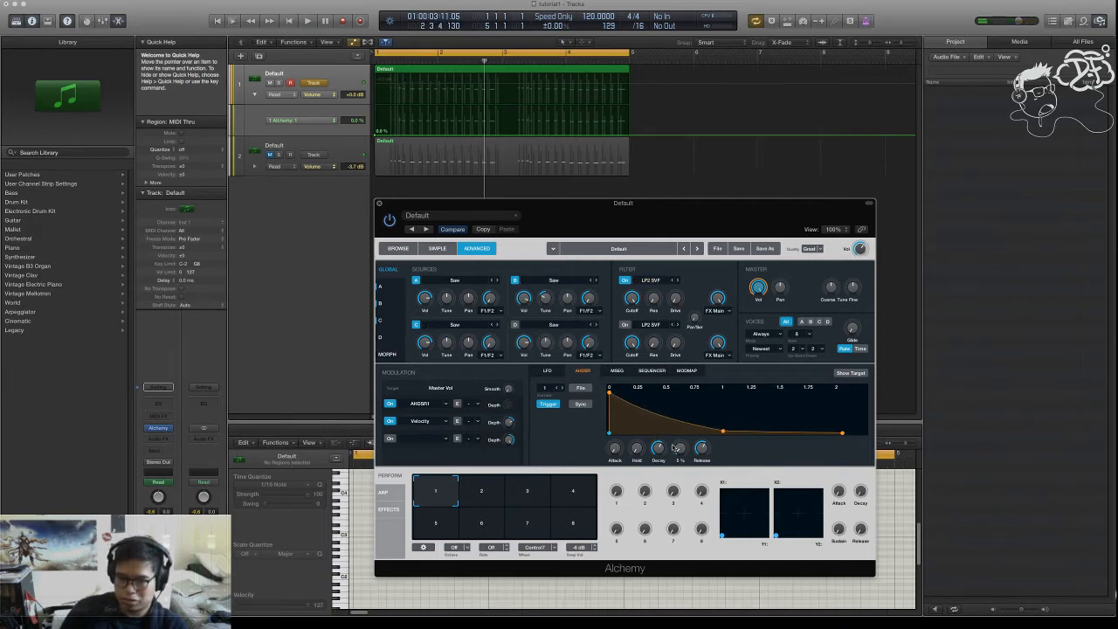
pyautogui.press('space')
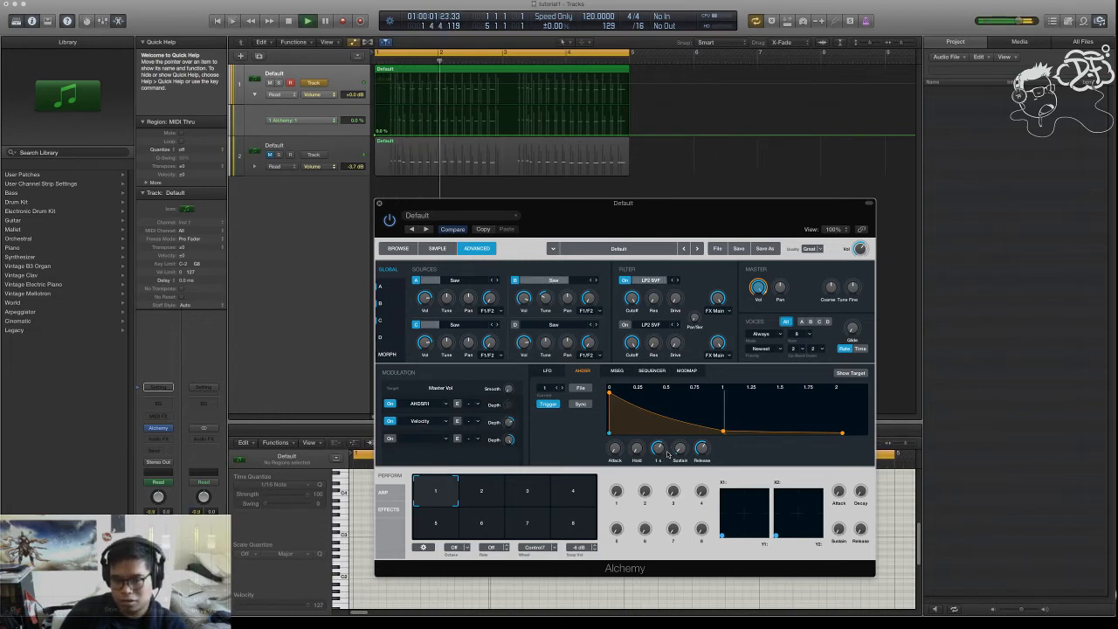
pyautogui.press('space')
pyautogui.moveTo(659, 449); pyautogui.dragTo(661, 463)
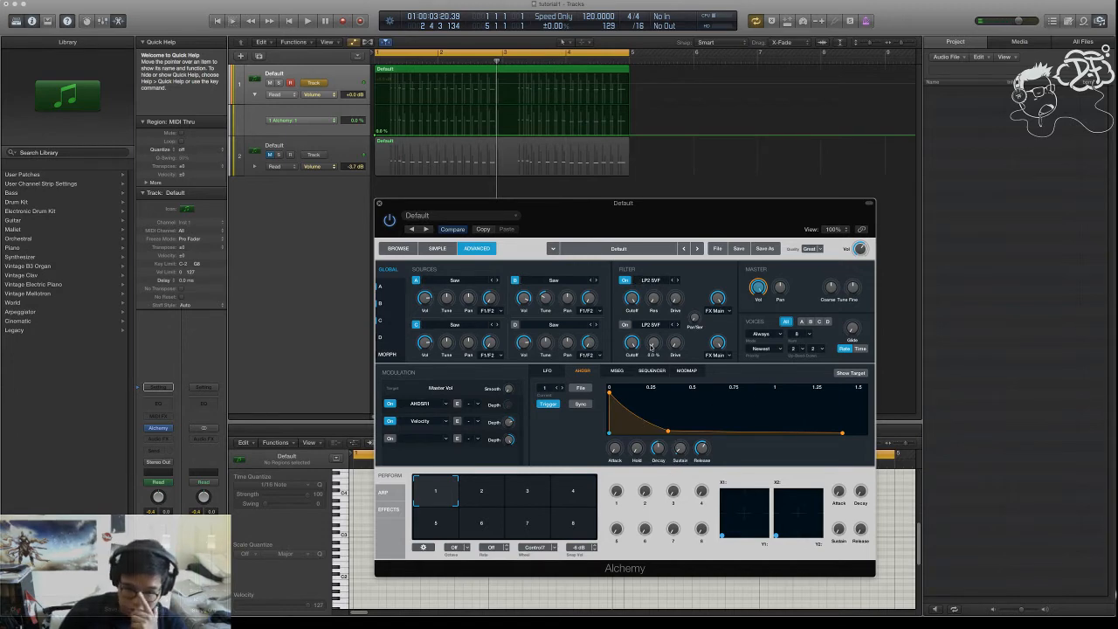
# - Review the individual settings of sources A, B and C against the global settings
pyautogui.click(381, 290)
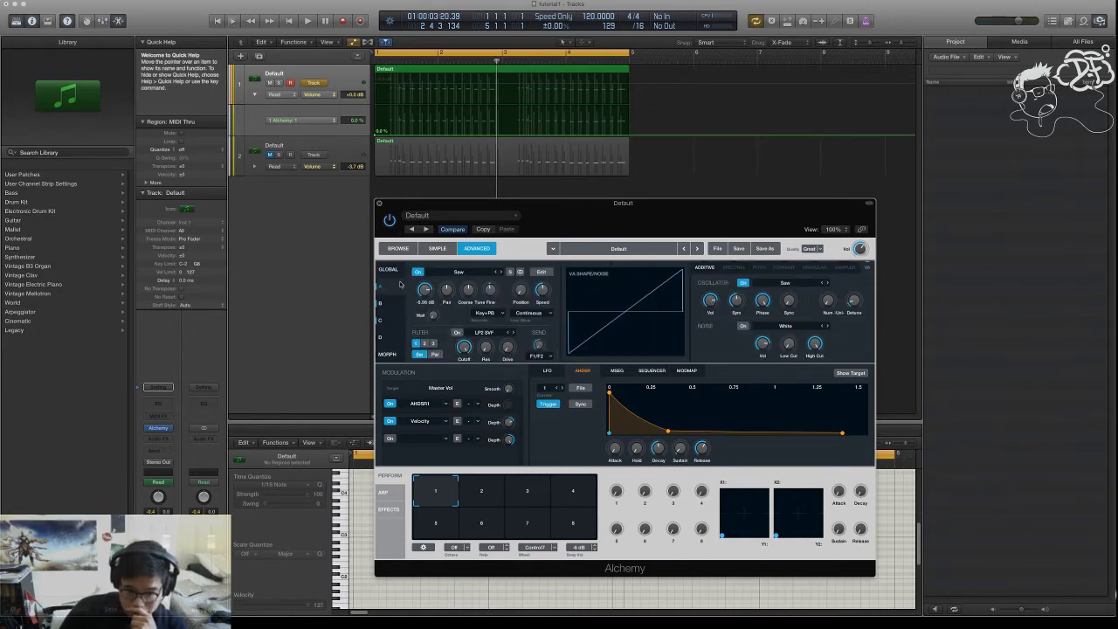
pyautogui.click(390, 269)
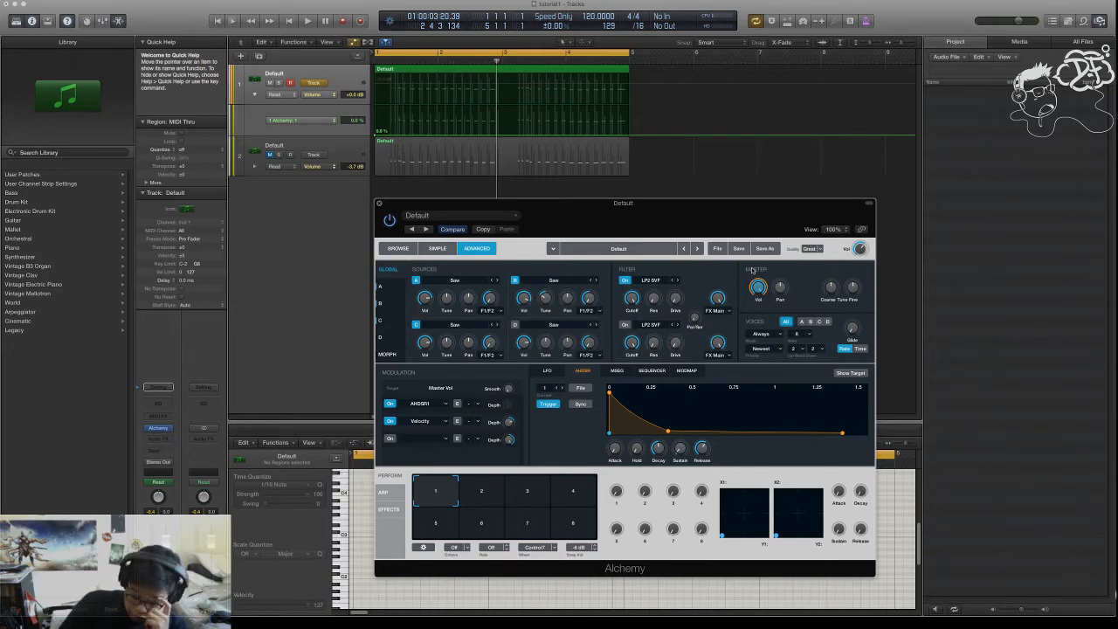
pyautogui.click(381, 293)
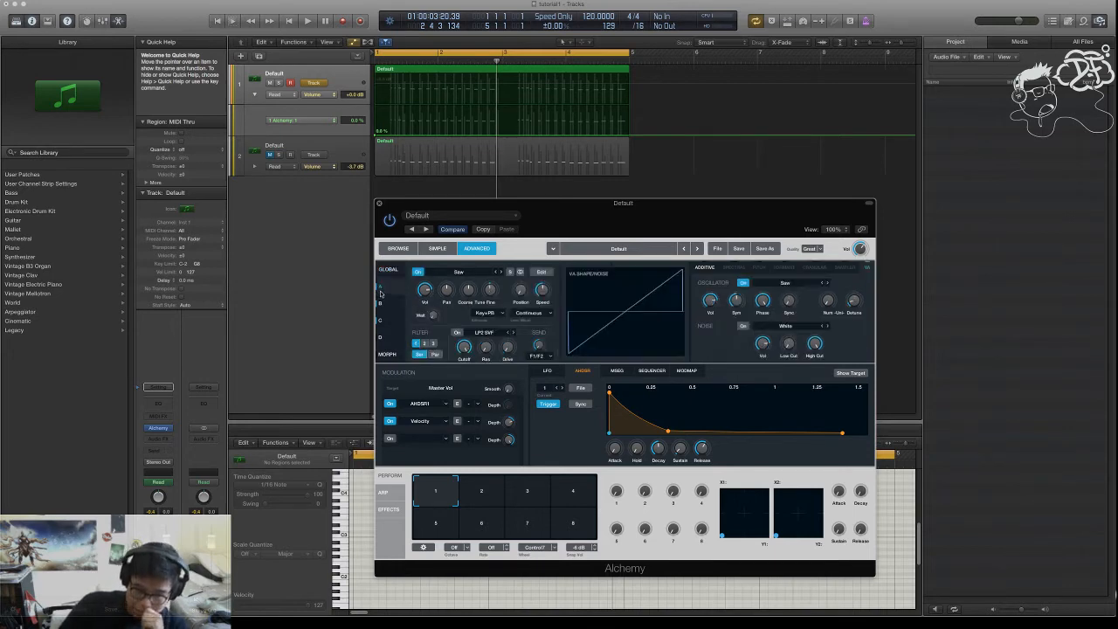
pyautogui.click(392, 308)
pyautogui.click(387, 291)
pyautogui.click(388, 271)
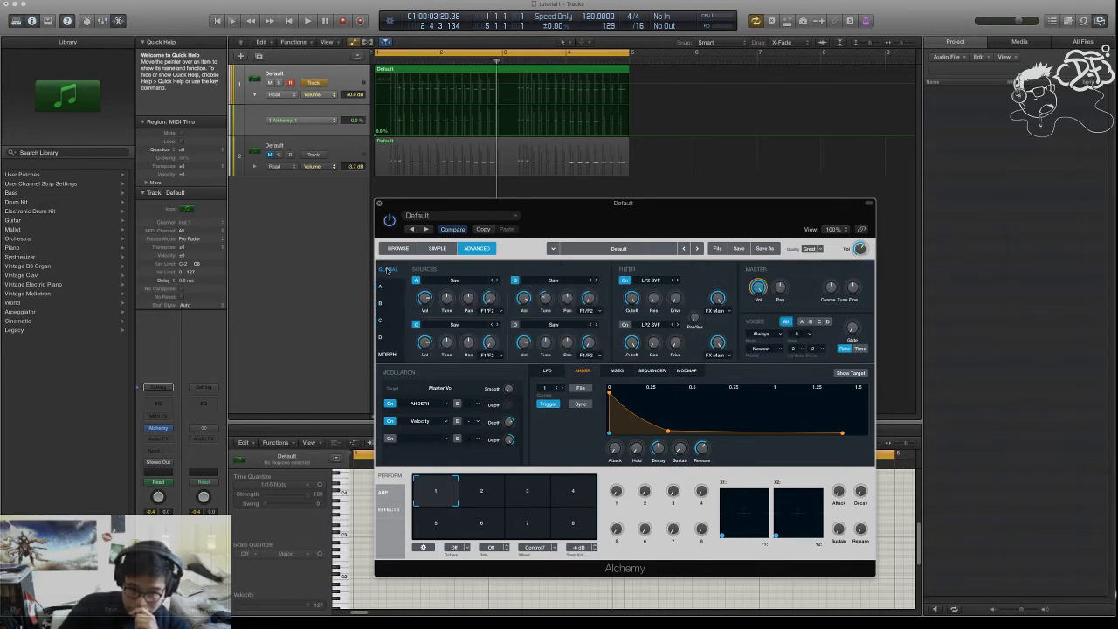
pyautogui.click(390, 290)
pyautogui.click(390, 306)
pyautogui.click(388, 320)
pyautogui.click(389, 305)
pyautogui.click(389, 290)
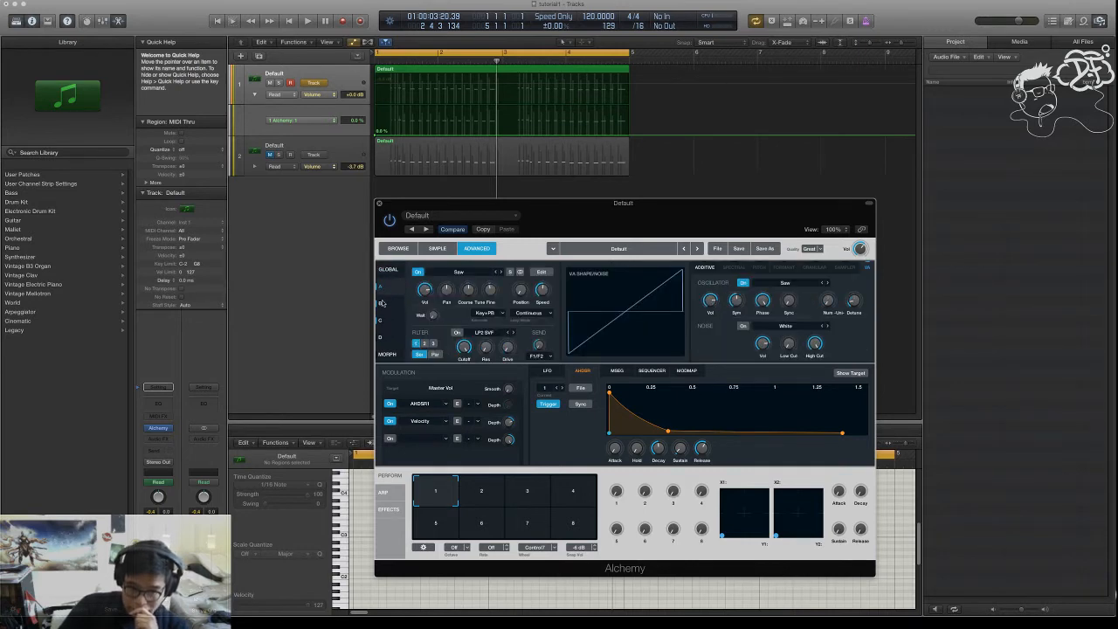
pyautogui.click(389, 305)
pyautogui.click(388, 320)
pyautogui.click(389, 306)
pyautogui.click(391, 271)
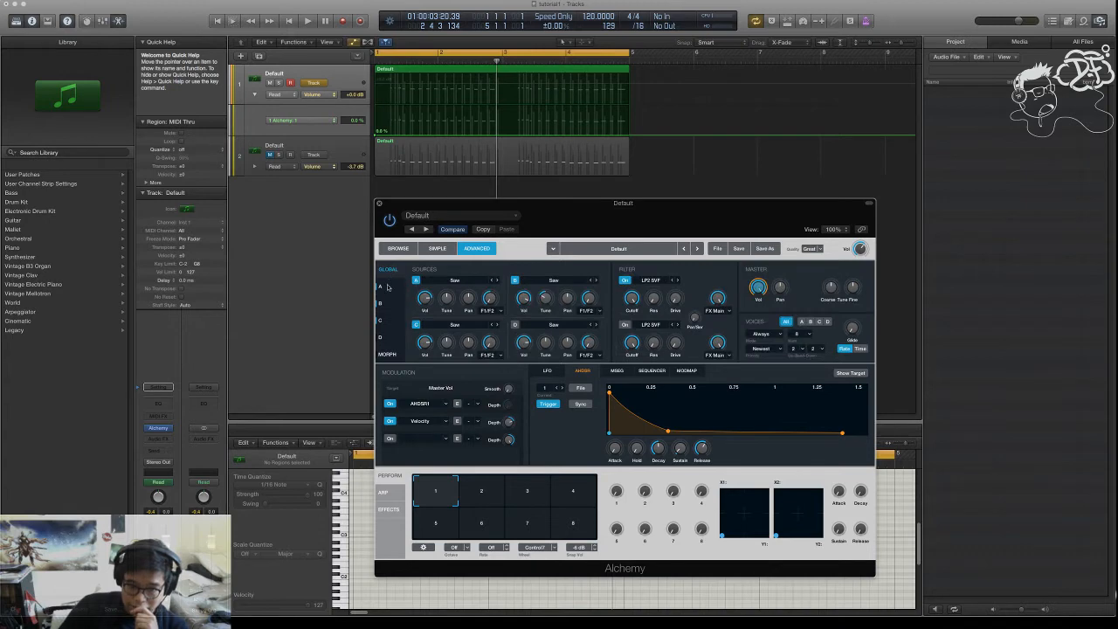
# - Reposition the synth window and assign AHDSR1 to modulate source A's filter cutoff
pyautogui.moveTo(702, 211); pyautogui.dragTo(603, 206)
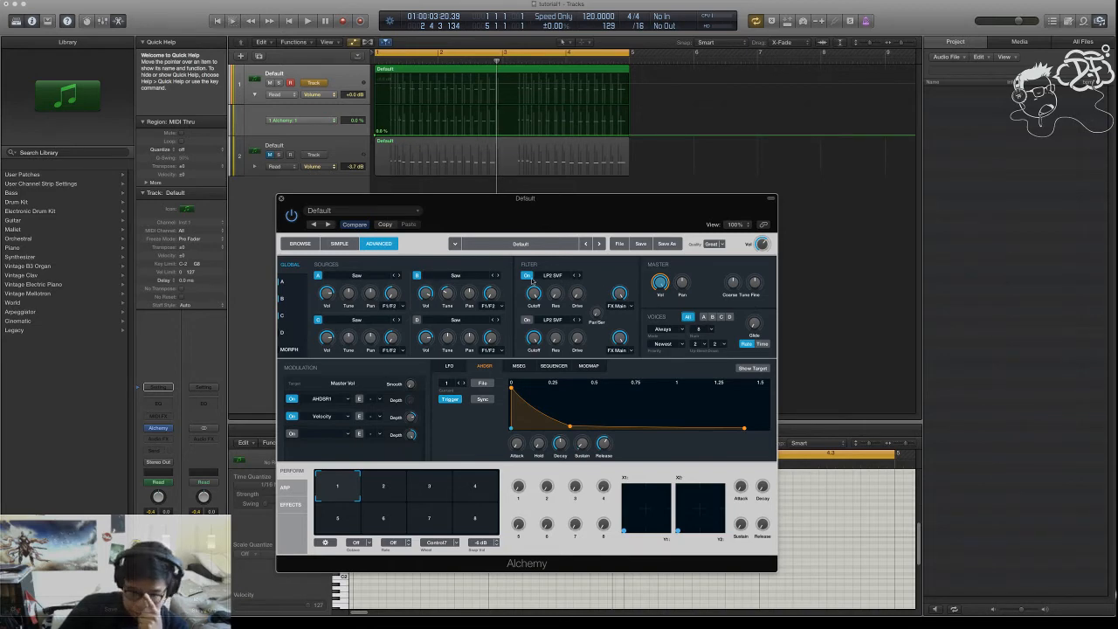
pyautogui.click(283, 281)
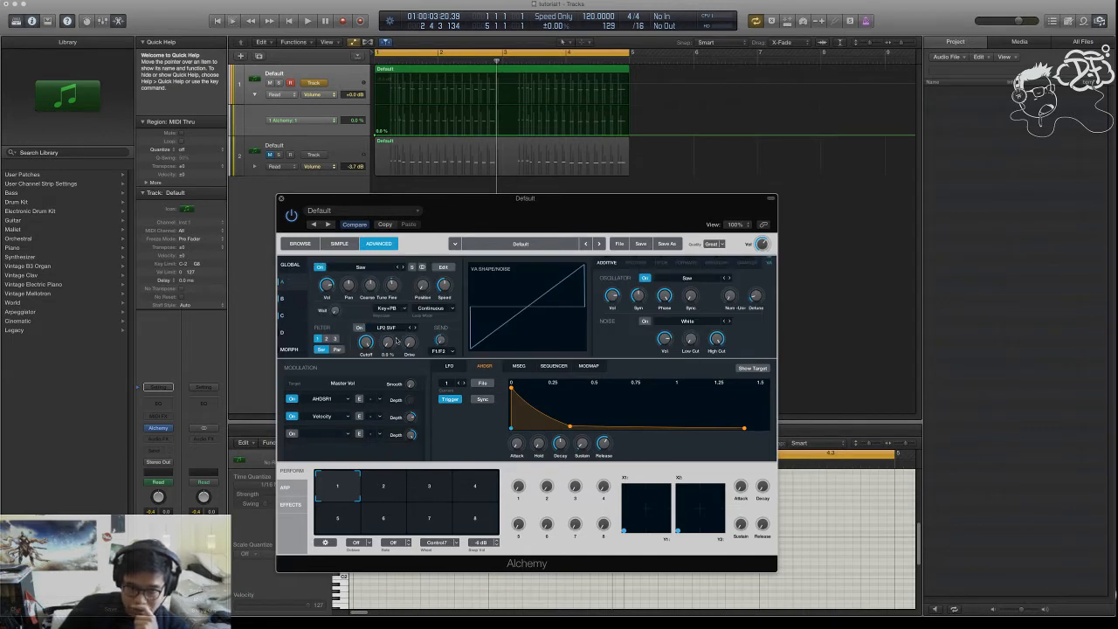
pyautogui.rightClick(367, 343)
pyautogui.moveTo(433, 351)
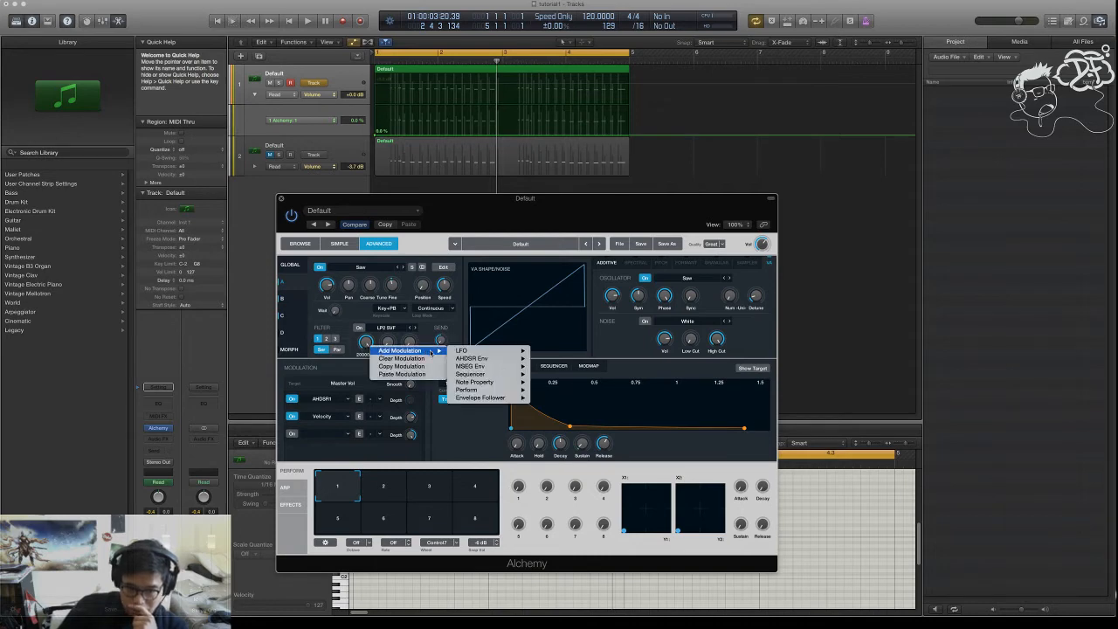
pyautogui.click(550, 359)
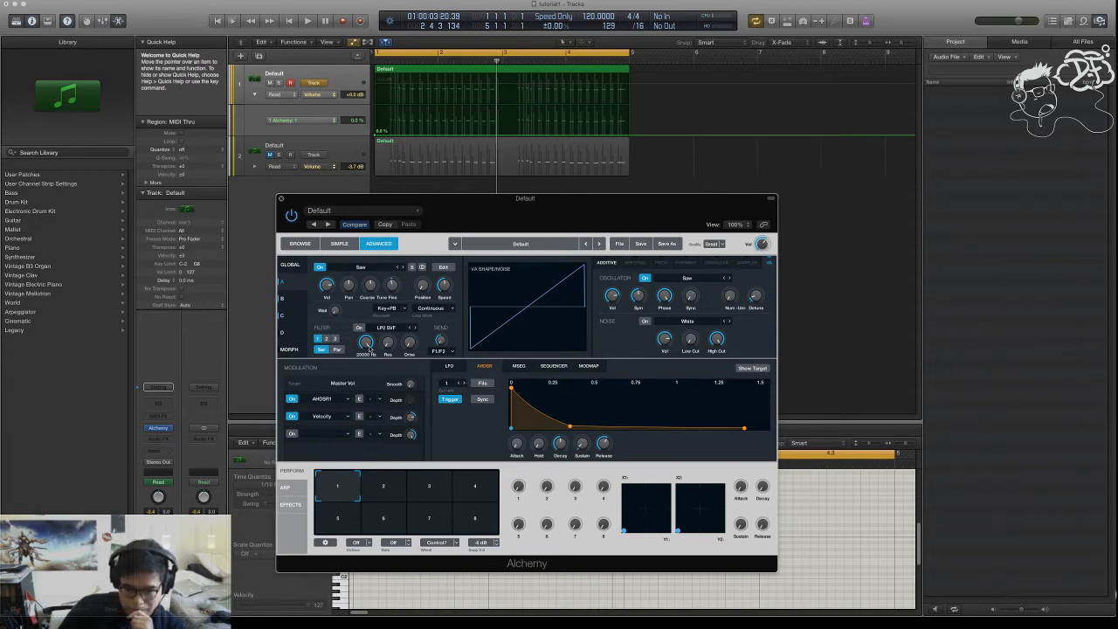
pyautogui.rightClick(367, 344)
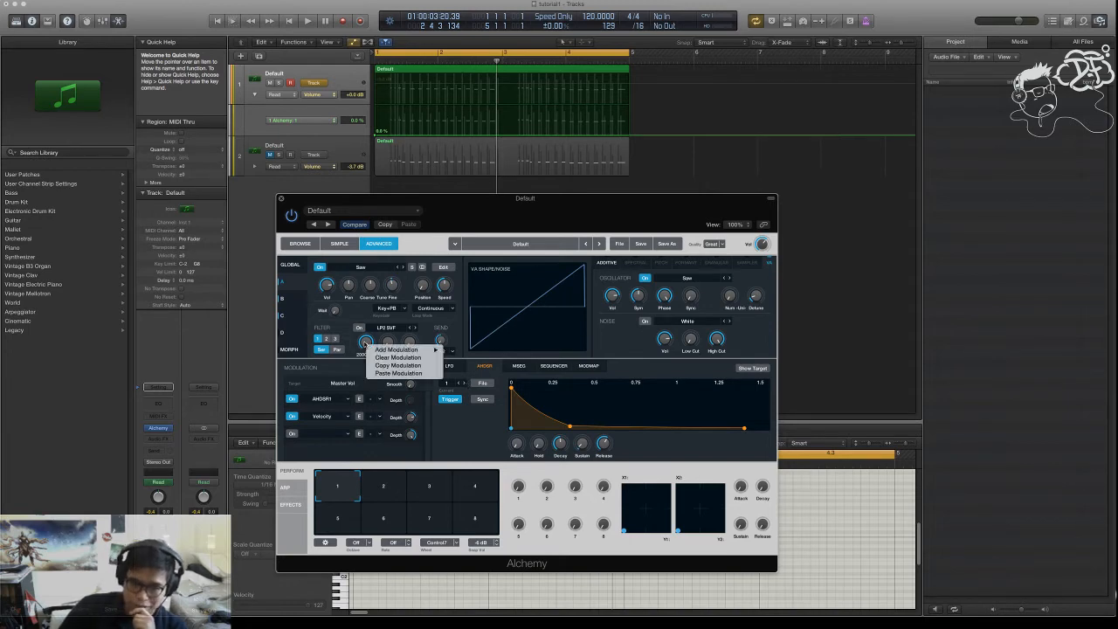
pyautogui.moveTo(414, 349)
pyautogui.moveTo(489, 358)
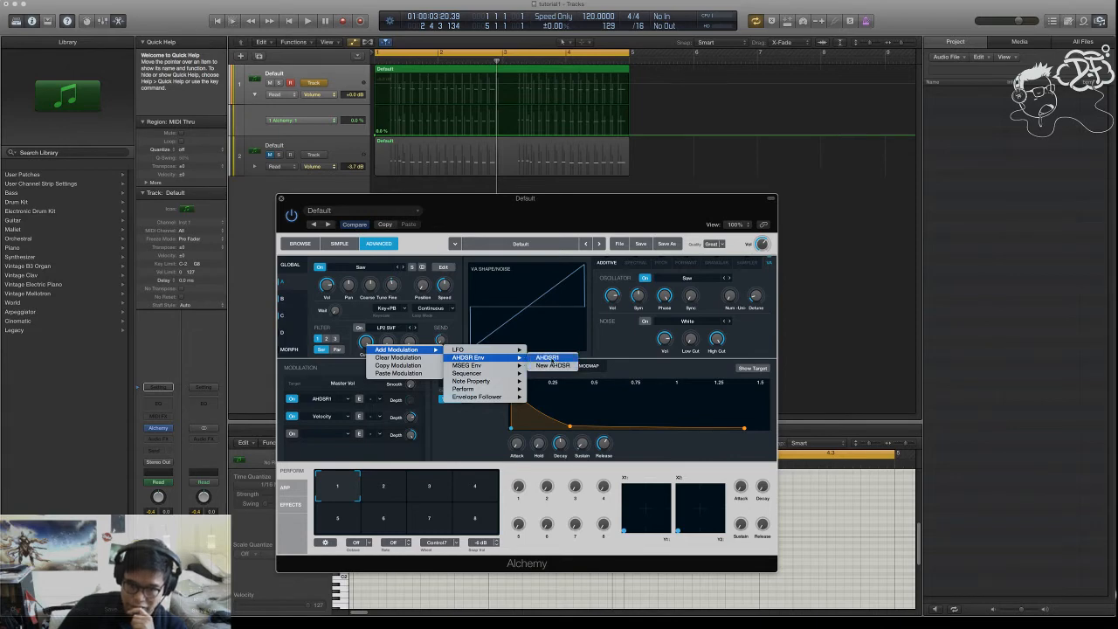
pyautogui.click(547, 357)
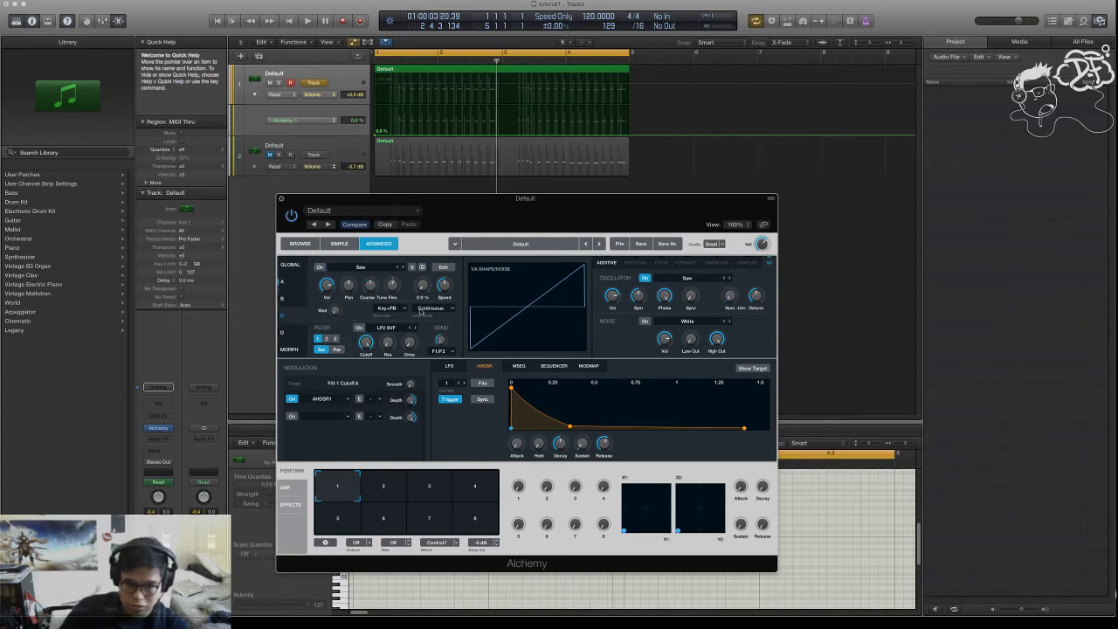
# - Enable source A's filter and, while auditioning, set AHDSR1 to about 0.46 s decay with slightly higher sustain
pyautogui.press('space')
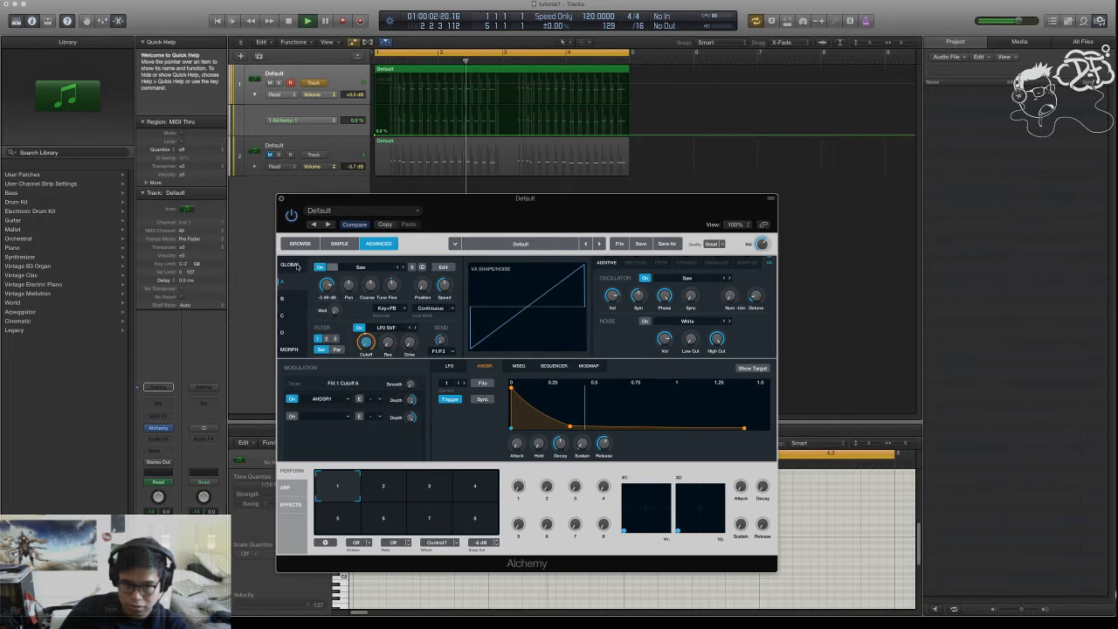
pyautogui.moveTo(560, 446)
pyautogui.mouseDown()
pyautogui.moveTo(604, 439)
pyautogui.moveTo(560, 447)
pyautogui.moveTo(559, 433)
pyautogui.mouseUp()
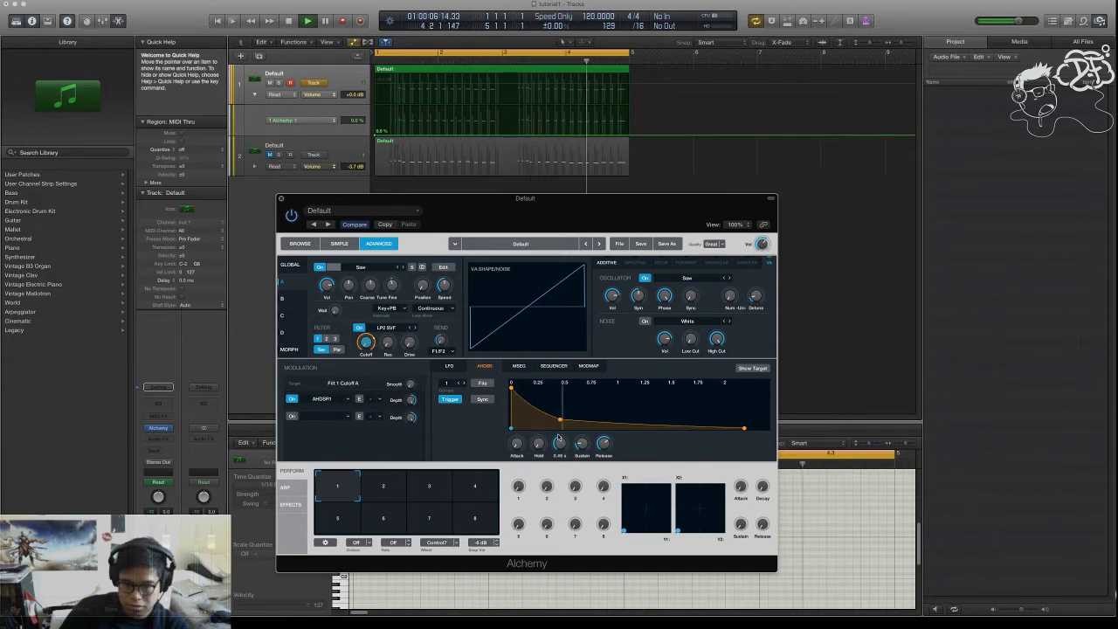
pyautogui.press('space')
# - Set source A's filter cutoff to about 173 Hz and its AHDSR1 modulation depth to about 53%, auditioning the loop
pyautogui.moveTo(362, 339)
pyautogui.mouseDown()
pyautogui.moveTo(357, 307)
pyautogui.moveTo(368, 352)
pyautogui.mouseUp()
pyautogui.press('space')
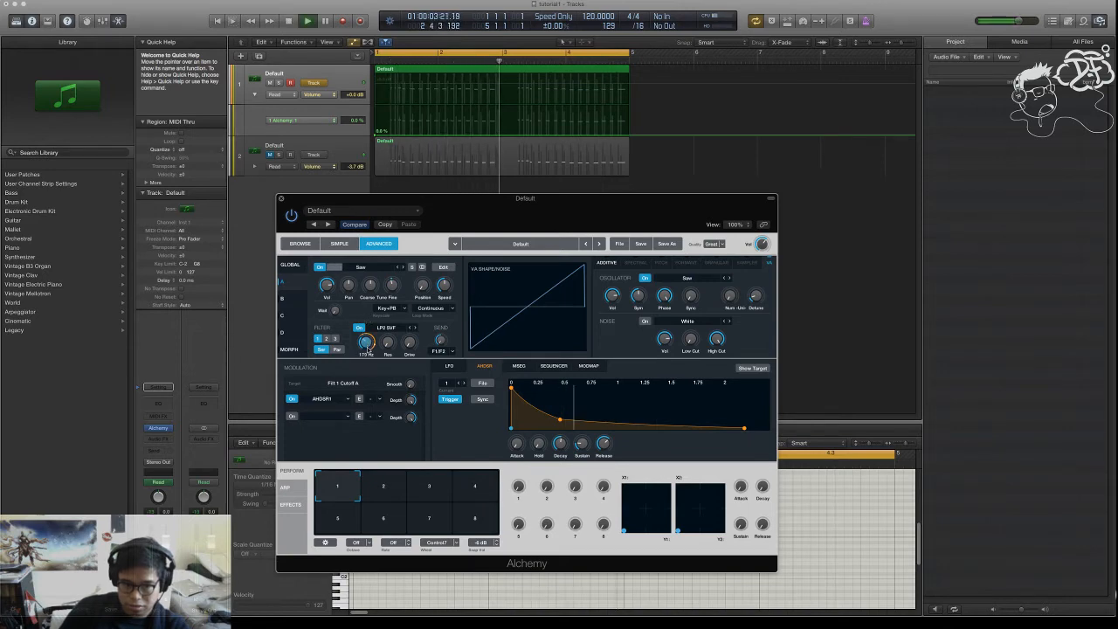
pyautogui.moveTo(420, 404); pyautogui.dragTo(410, 403)
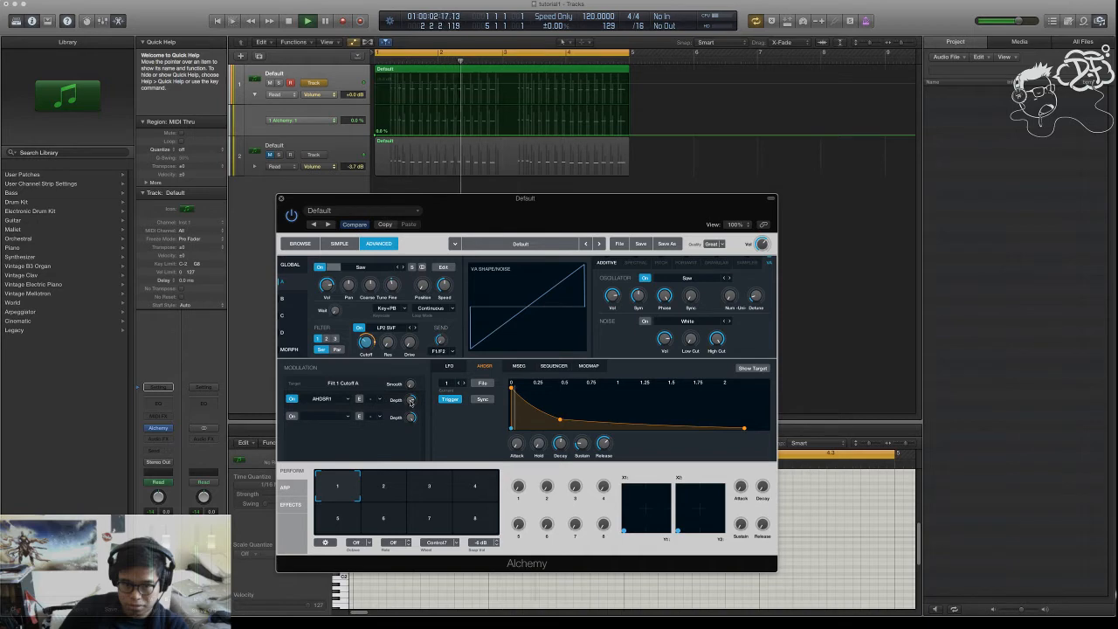
pyautogui.press('space')
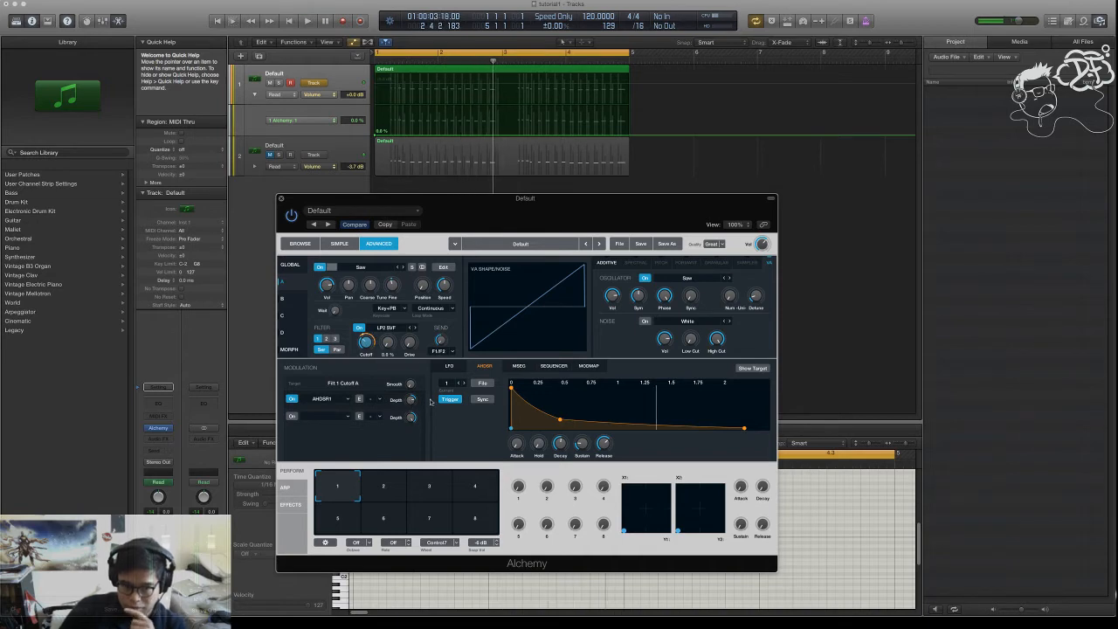
pyautogui.moveTo(419, 404)
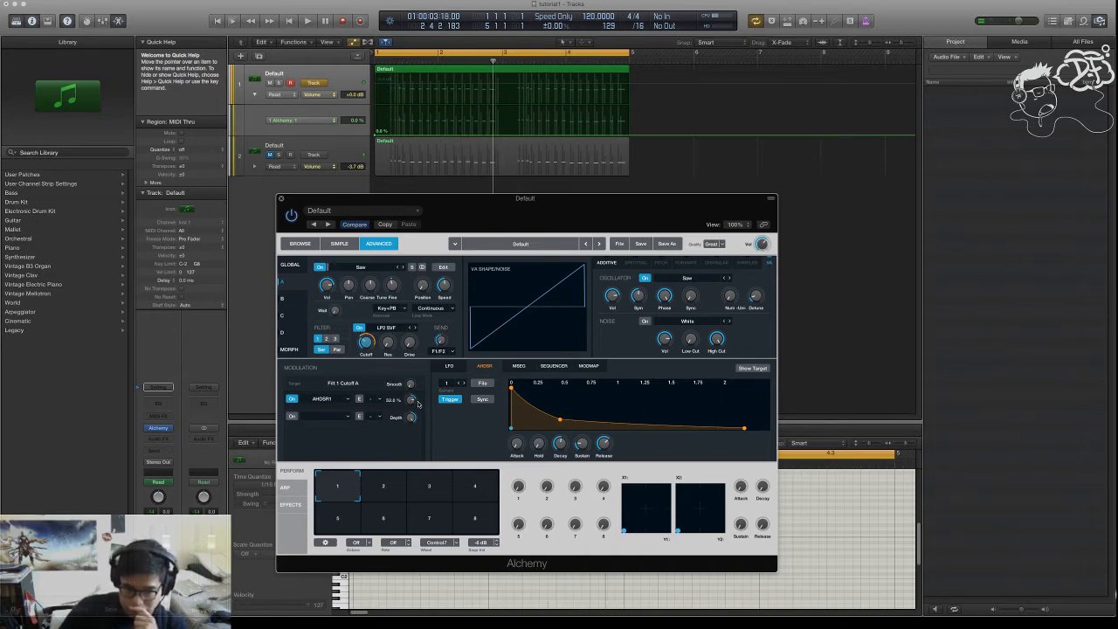
pyautogui.moveTo(365, 338)
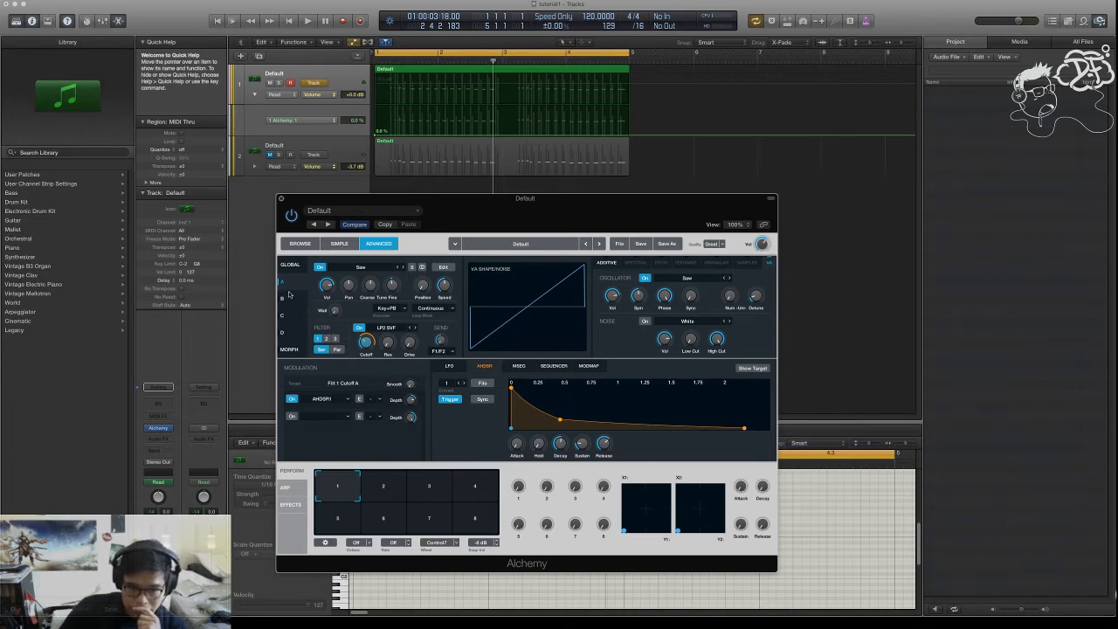
pyautogui.press('space')
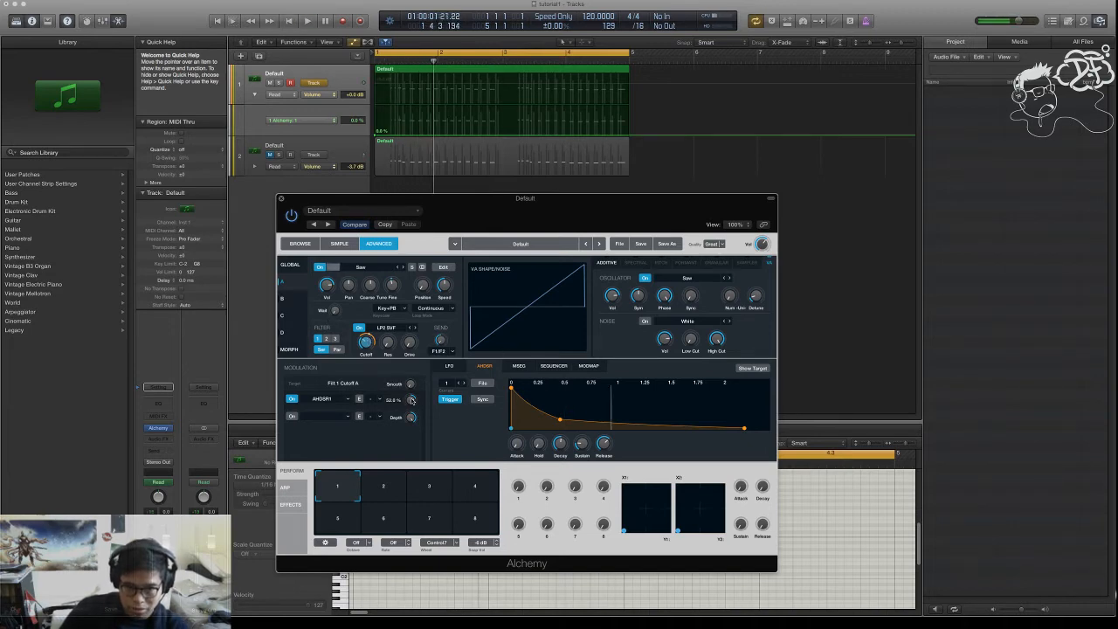
# - Enable source B's filter and assign AHDSR1 to modulate its cutoff
pyautogui.click(283, 298)
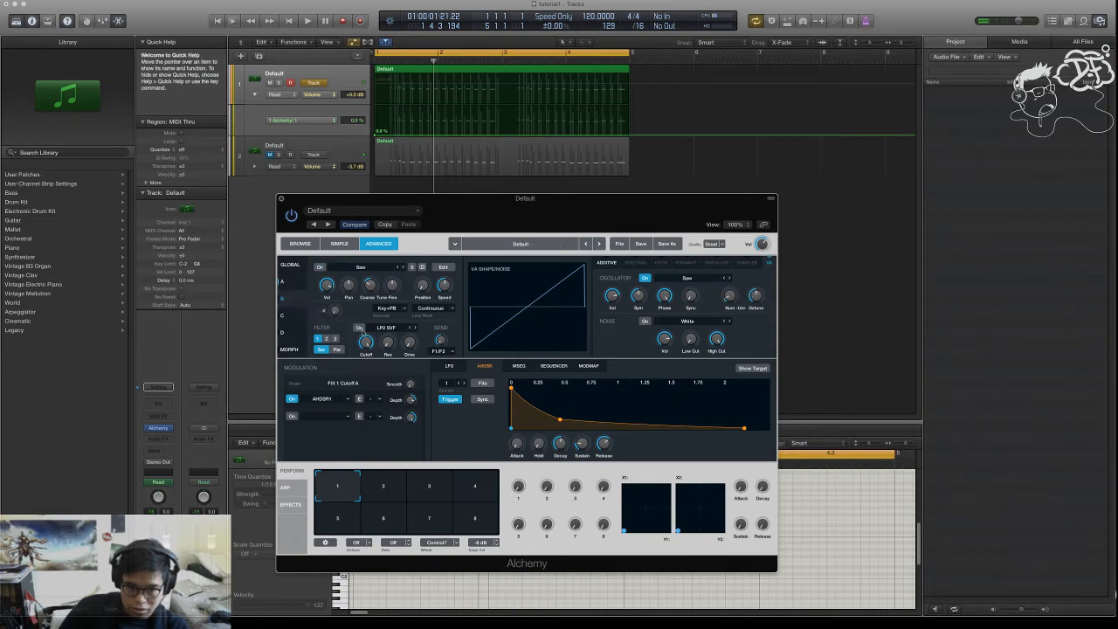
pyautogui.rightClick(366, 343)
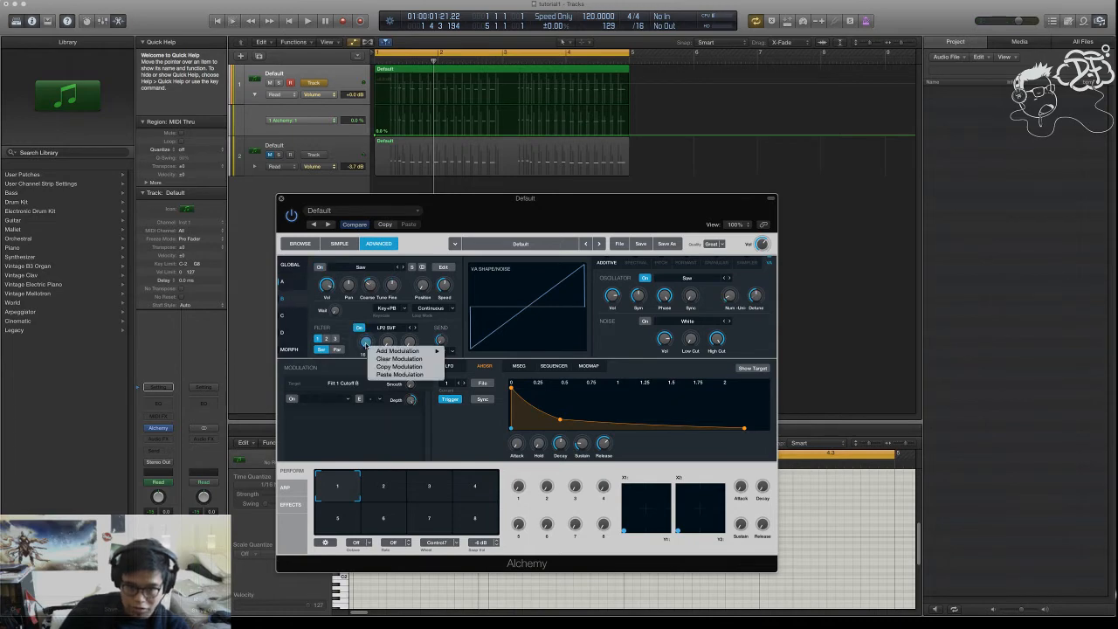
pyautogui.moveTo(411, 351)
pyautogui.moveTo(493, 359)
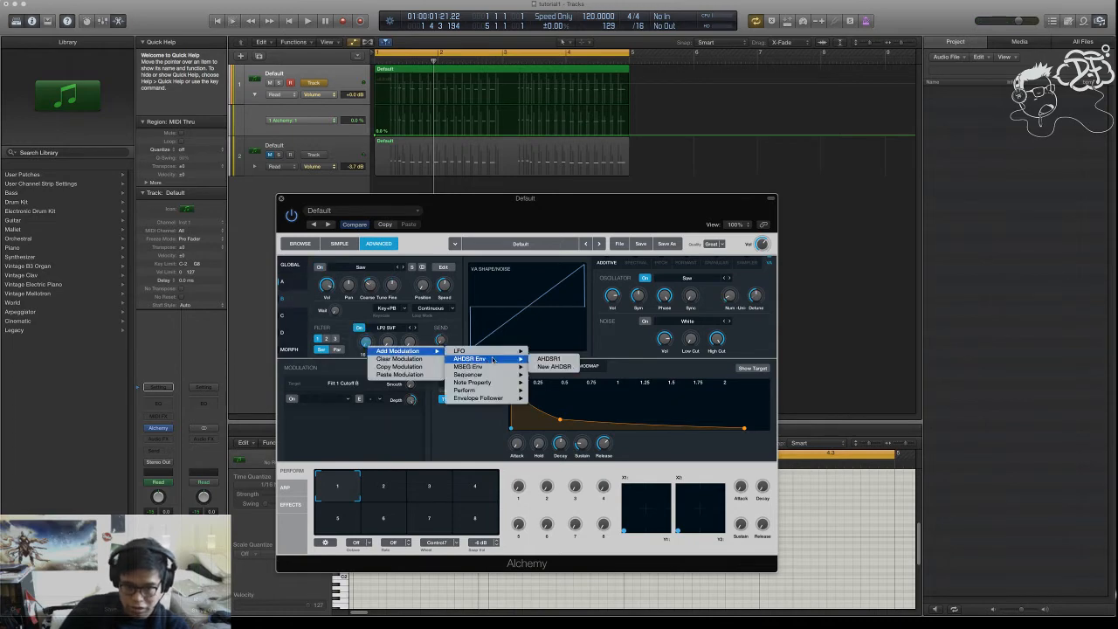
pyautogui.click(548, 358)
# - Enable source C's filter and assign AHDSR1 to modulate its cutoff
pyautogui.click(283, 314)
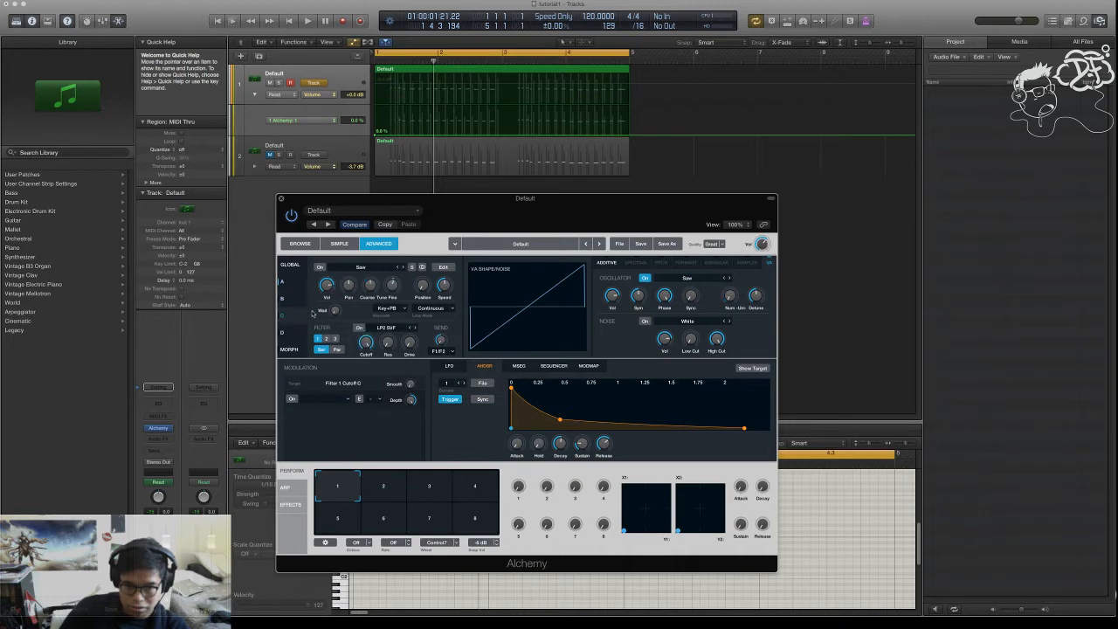
pyautogui.click(370, 329)
pyautogui.click(360, 329)
pyautogui.click(359, 328)
pyautogui.rightClick(370, 344)
pyautogui.moveTo(402, 348)
pyautogui.moveTo(476, 356)
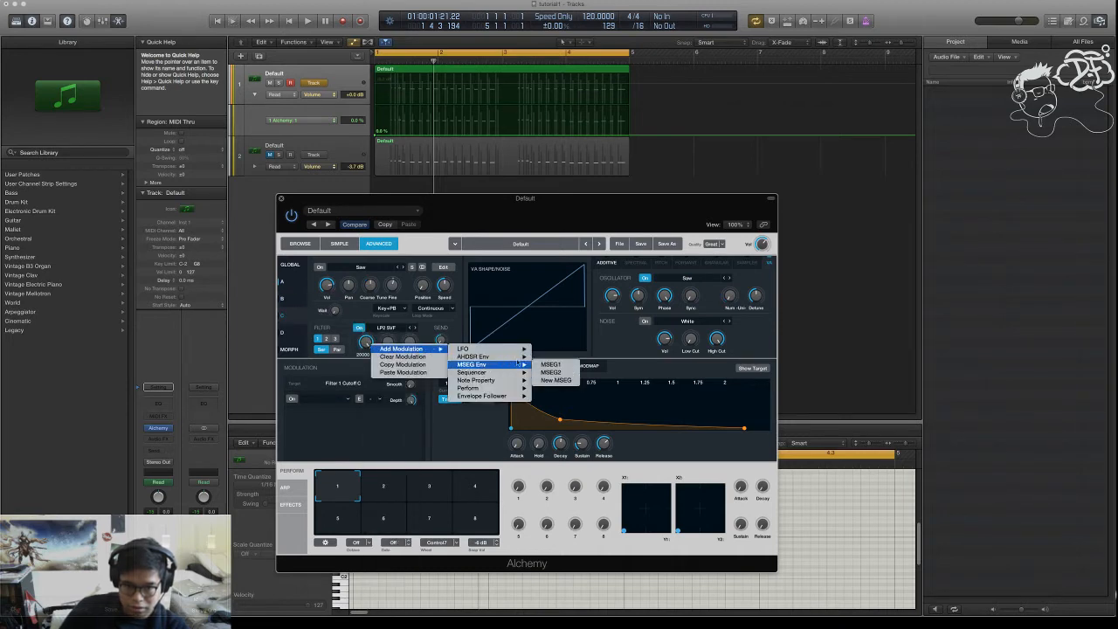
pyautogui.click(552, 357)
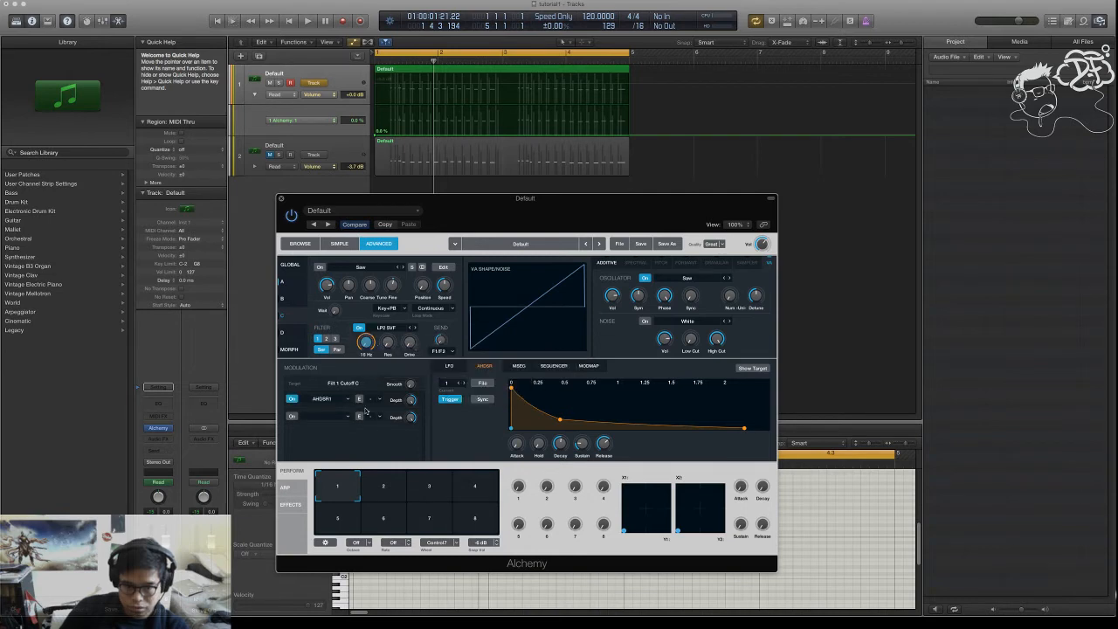
# - Switch on sources B and C, raise source C's filter cutoff and reduce its AHDSR1 modulation depth to about 57% during playback
pyautogui.click(289, 301)
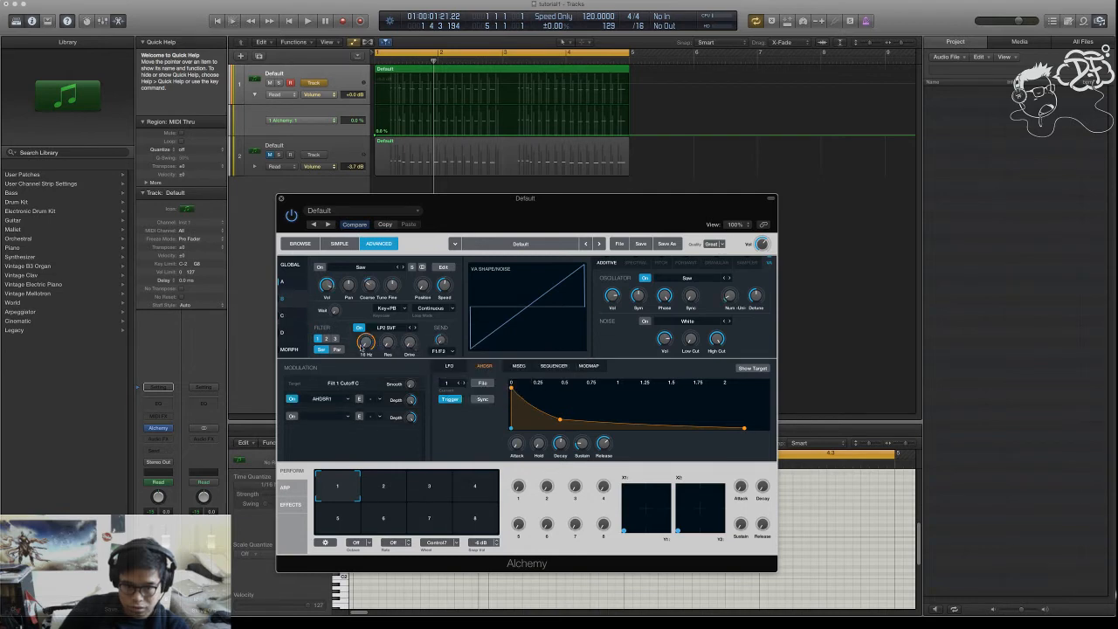
pyautogui.click(320, 267)
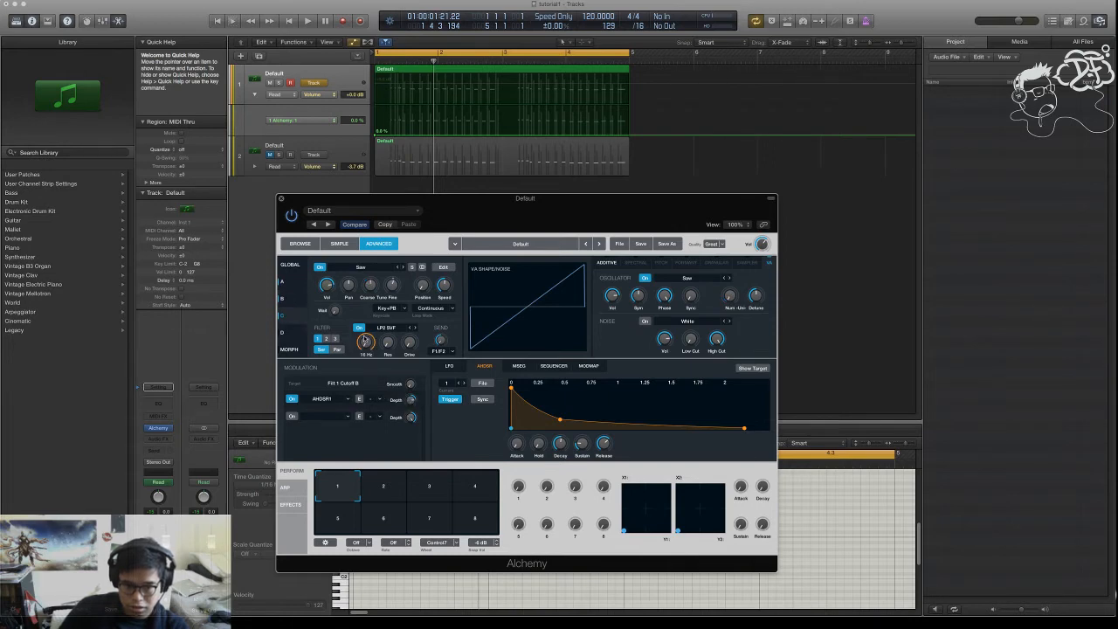
pyautogui.moveTo(365, 339); pyautogui.dragTo(356, 301)
pyautogui.press('space')
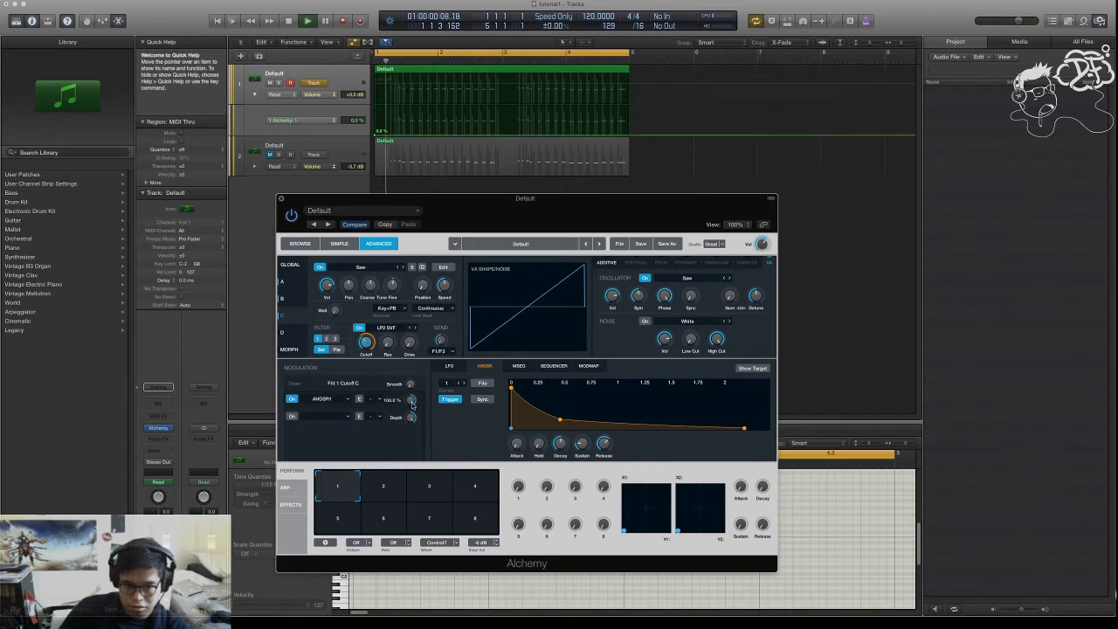
pyautogui.moveTo(410, 400); pyautogui.dragTo(411, 406)
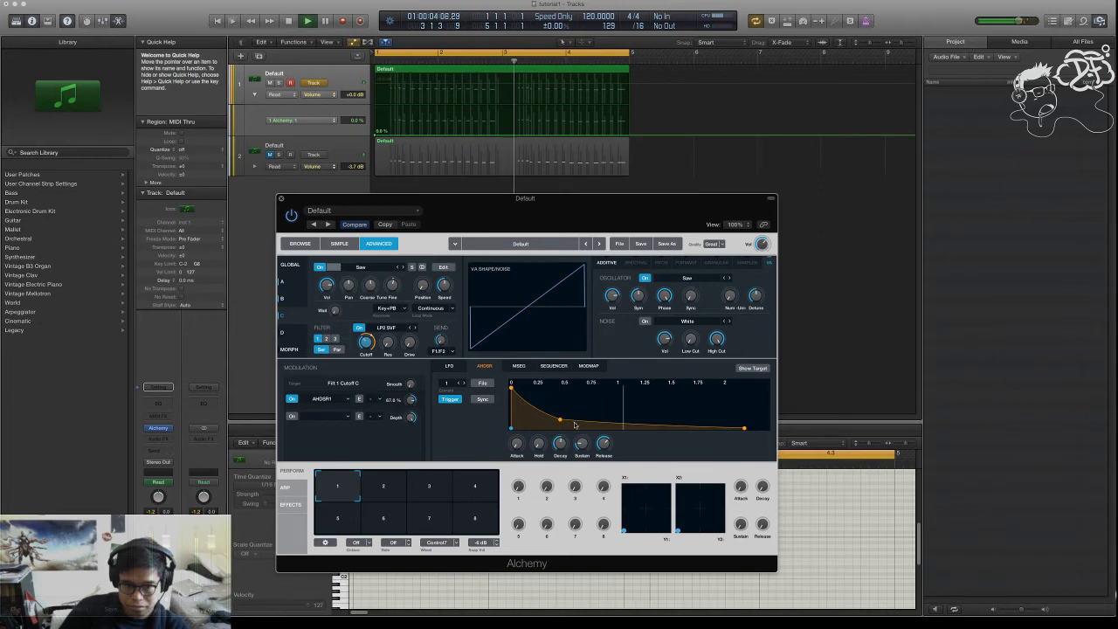
# - Lengthen AHDSR1's decay during playback and enable white noise on source A
pyautogui.moveTo(560, 443)
pyautogui.mouseDown()
pyautogui.moveTo(559, 429)
pyautogui.moveTo(572, 447)
pyautogui.mouseUp()
pyautogui.press('space')
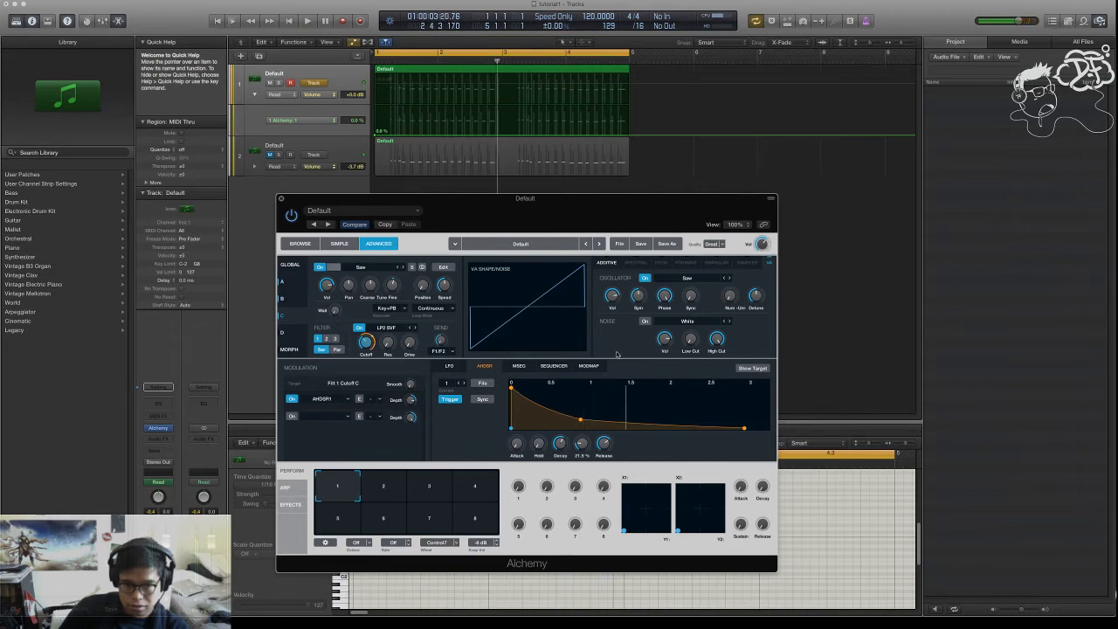
pyautogui.click(282, 282)
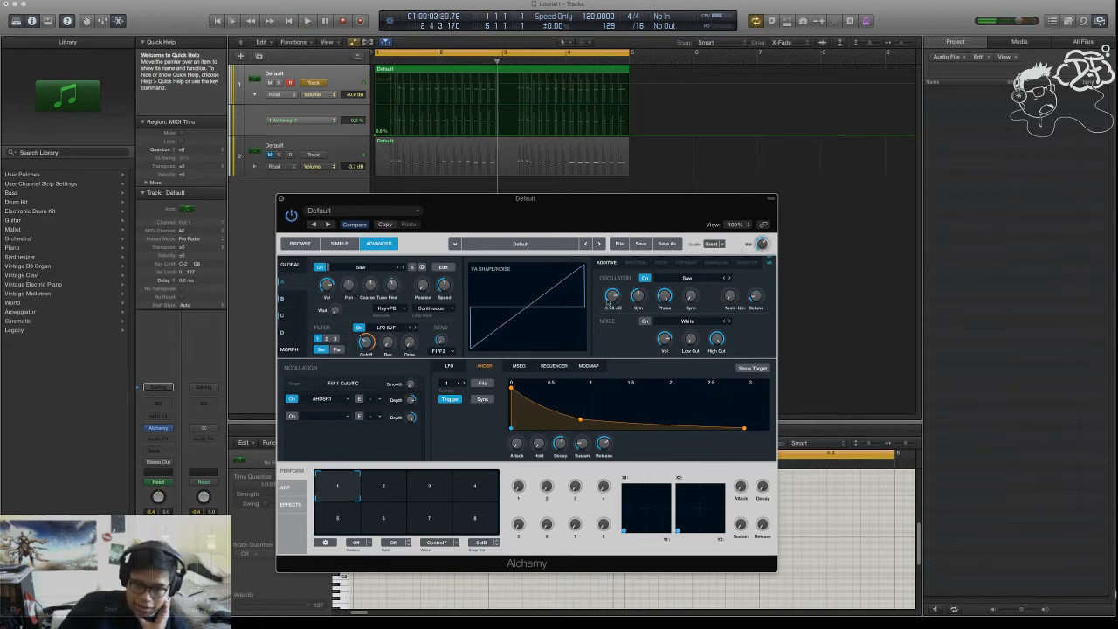
pyautogui.click(641, 322)
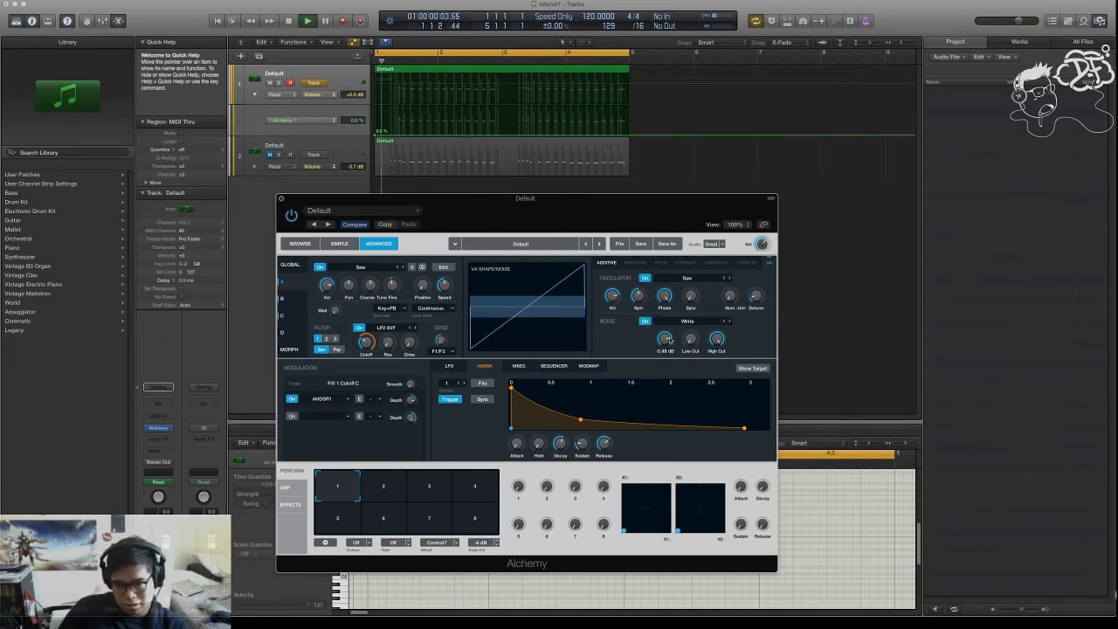
# - Audition the loop with noise, then shorten AHDSR1's release and lengthen its decay
pyautogui.press('space')
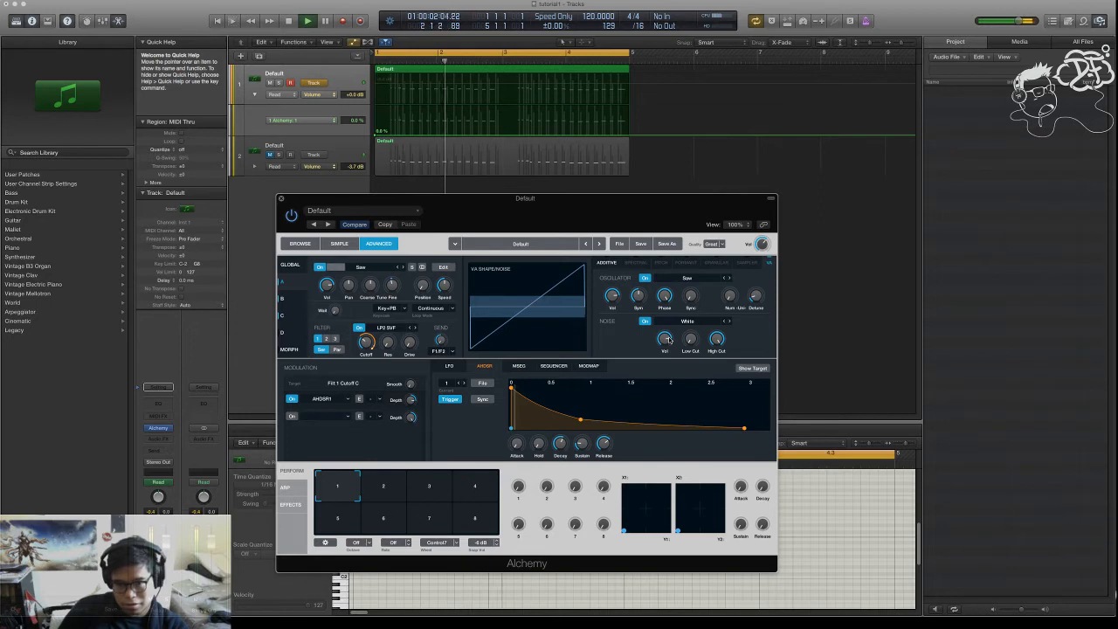
pyautogui.press('space')
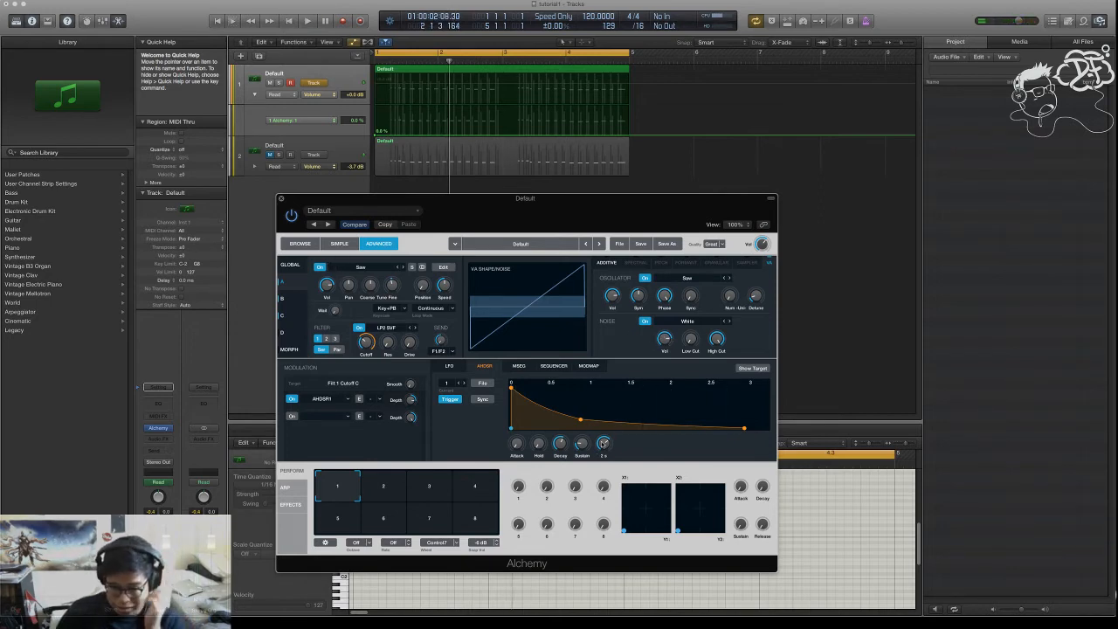
pyautogui.moveTo(603, 444); pyautogui.dragTo(559, 427)
pyautogui.press('space')
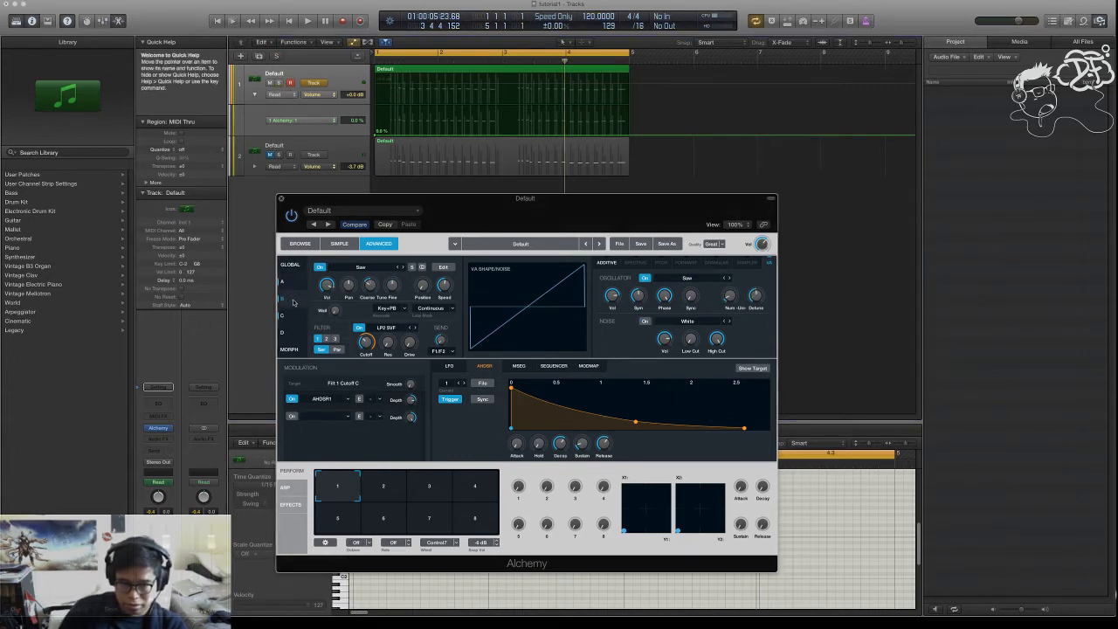
# - Adjust source B's volume between about -16 and -5 dB, auditioning the loop between changes
pyautogui.moveTo(328, 286); pyautogui.dragTo(330, 311)
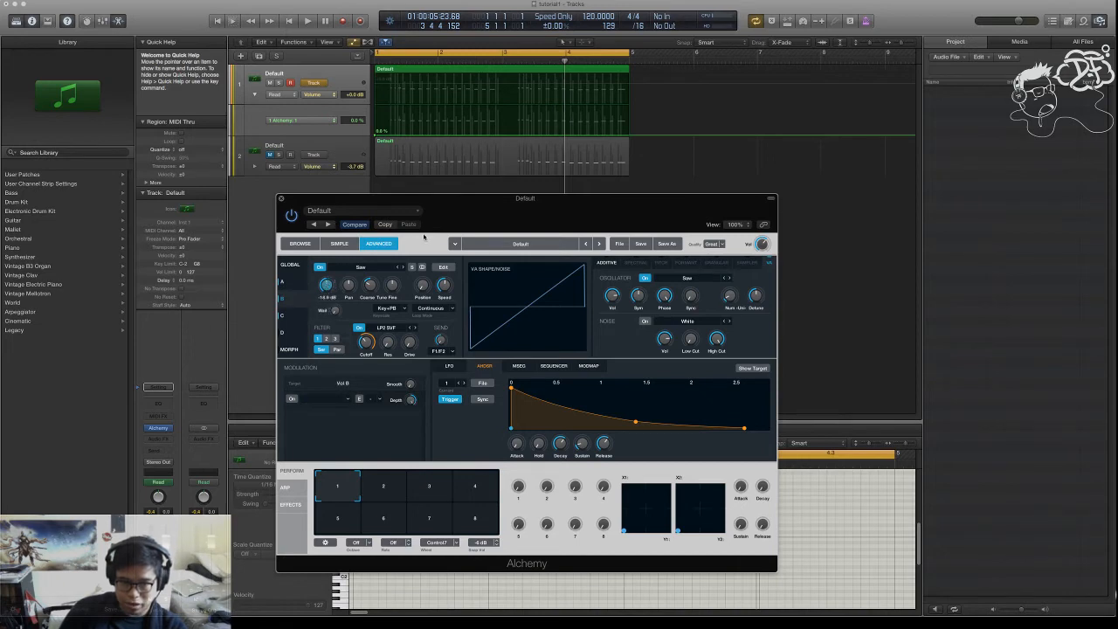
pyautogui.moveTo(424, 236); pyautogui.dragTo(513, 229)
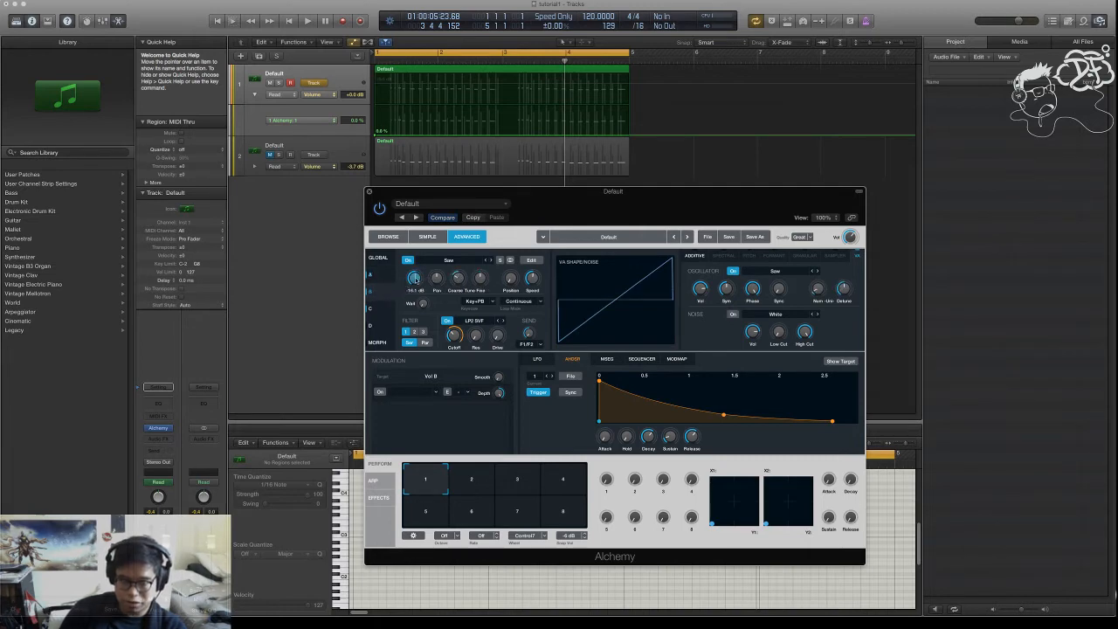
pyautogui.press('space')
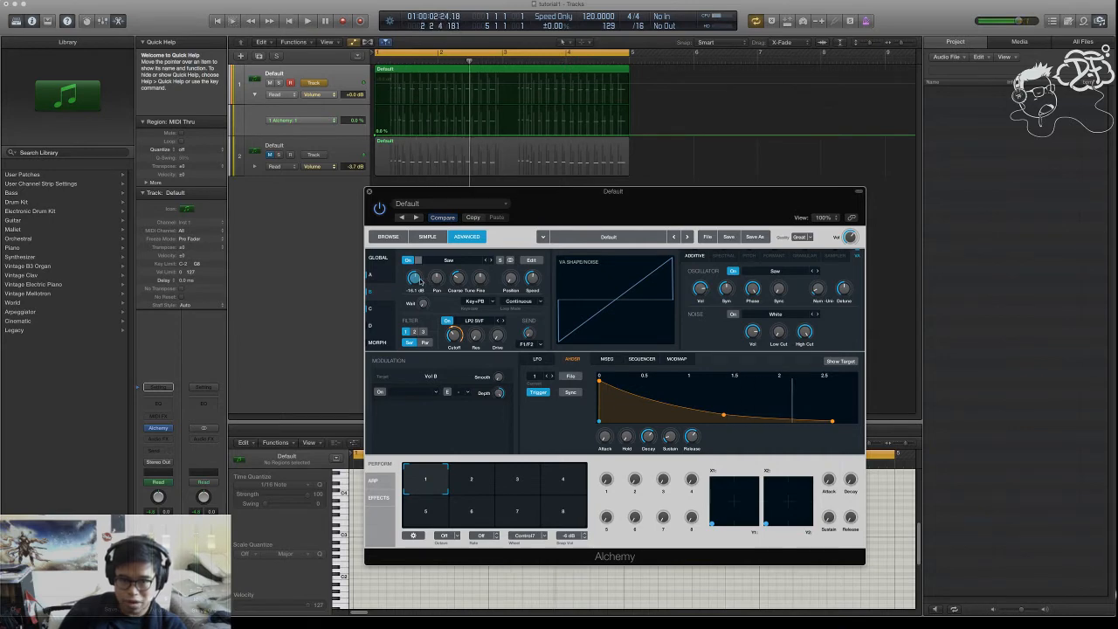
pyautogui.moveTo(420, 280); pyautogui.dragTo(417, 266)
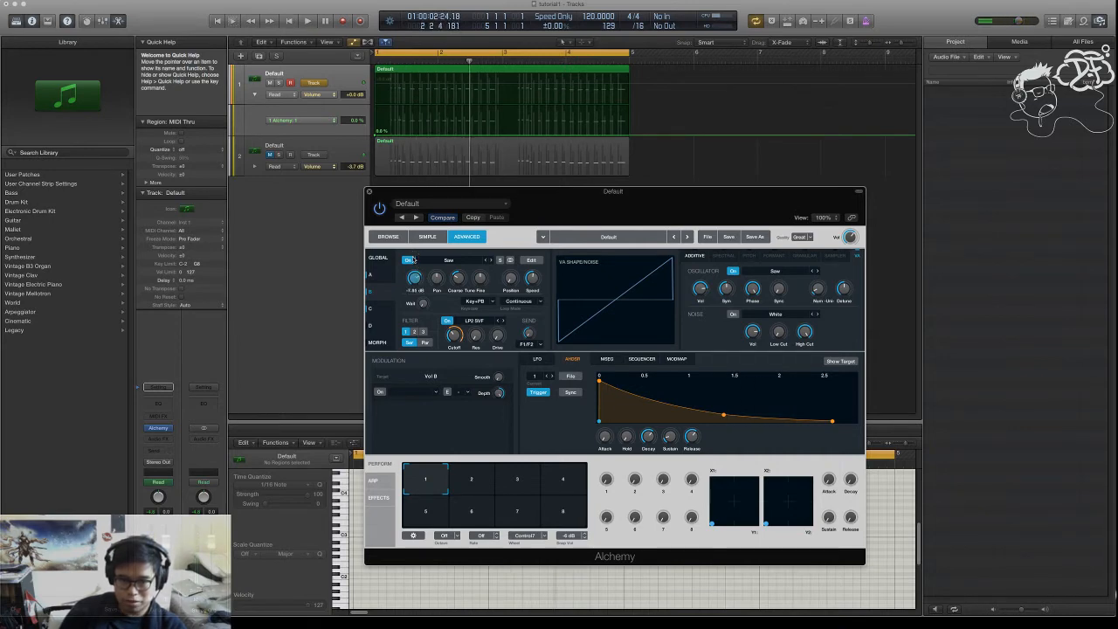
pyautogui.press('space')
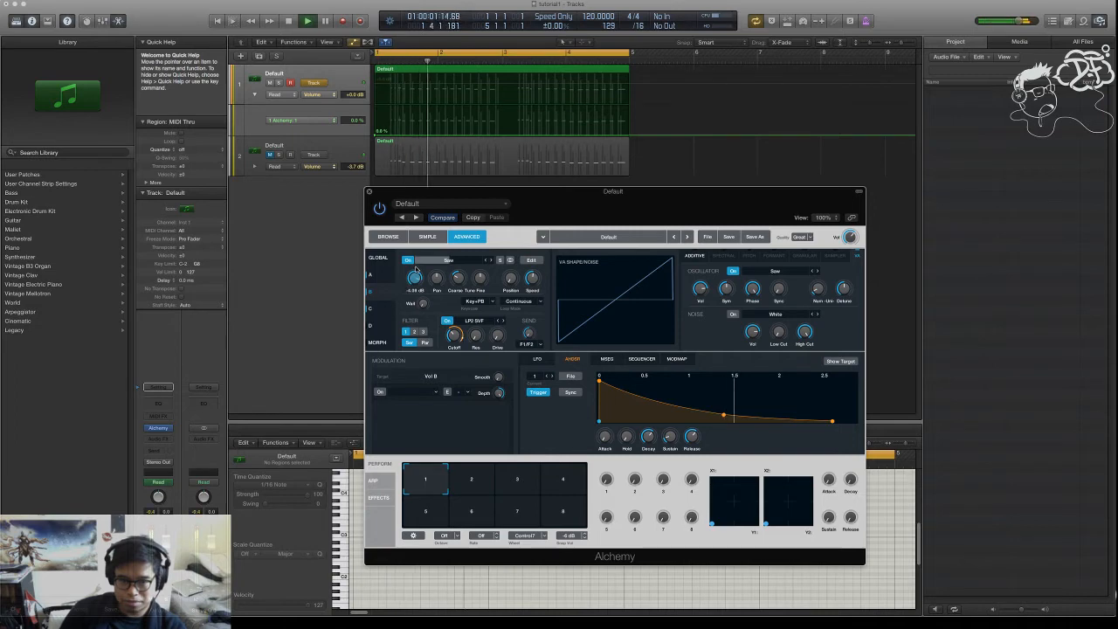
pyautogui.moveTo(412, 283); pyautogui.dragTo(409, 279)
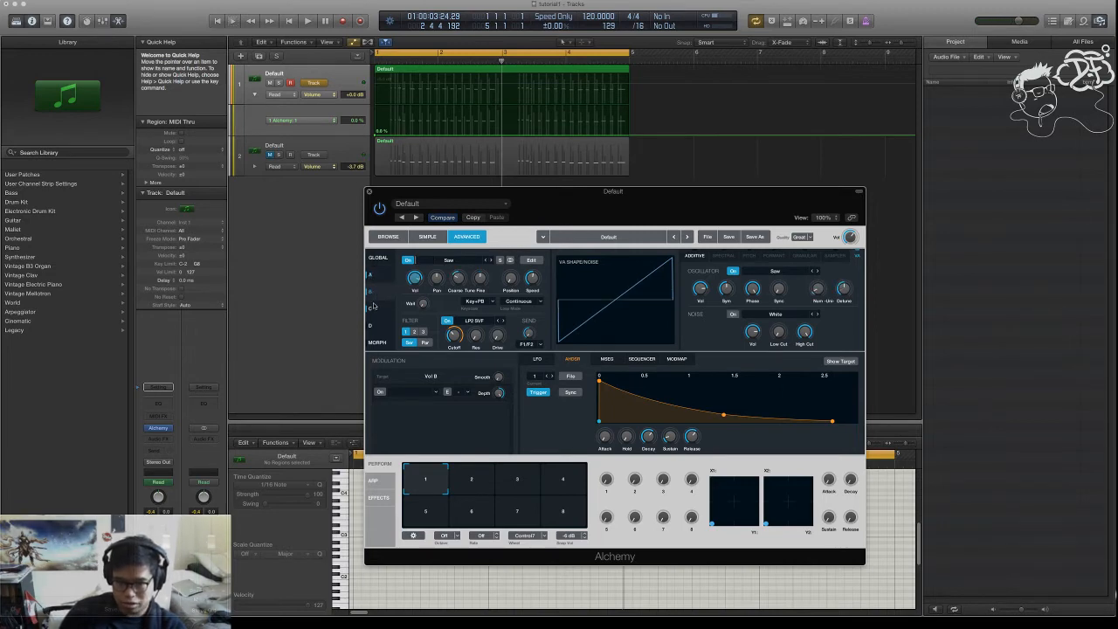
# - Balance the volumes of sources A, B and C against each other while the loop plays
pyautogui.press('space')
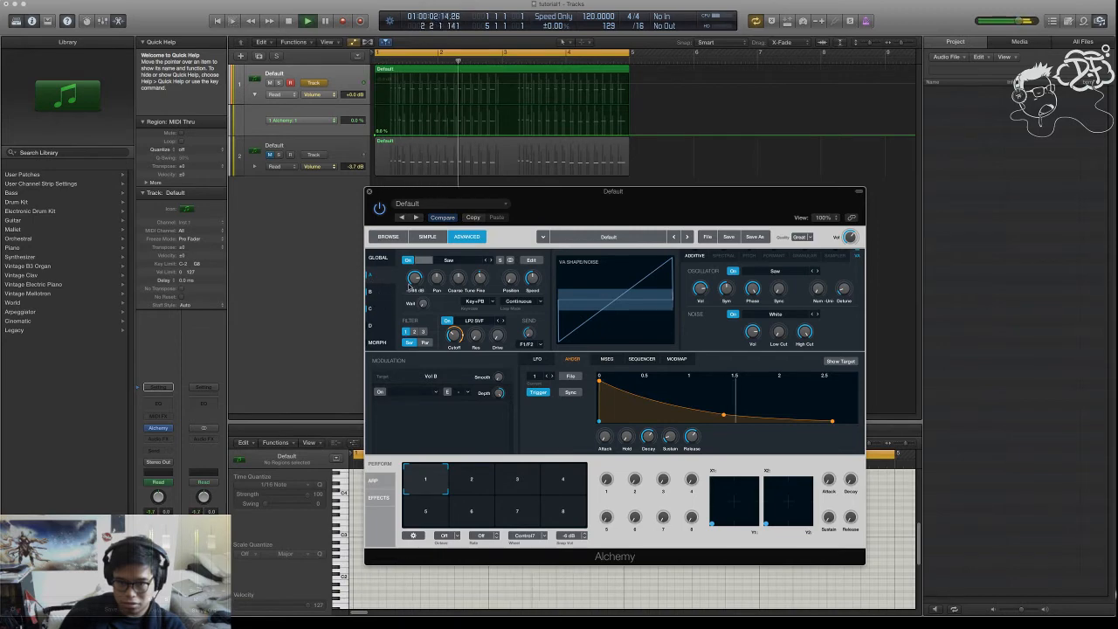
pyautogui.moveTo(413, 278); pyautogui.dragTo(409, 280)
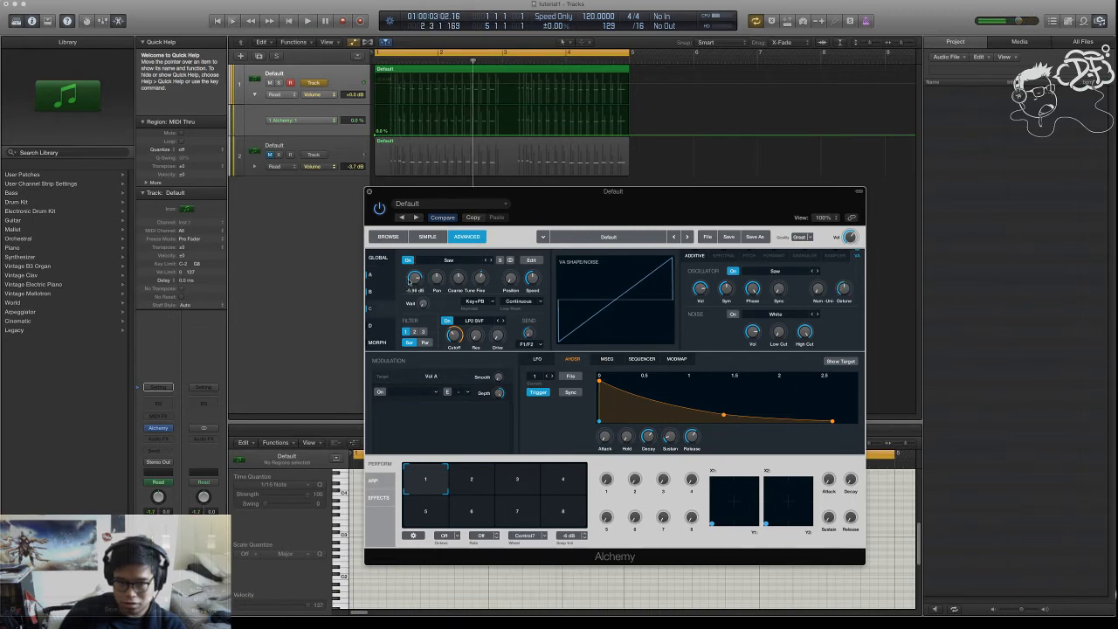
pyautogui.press('space')
pyautogui.click(370, 292)
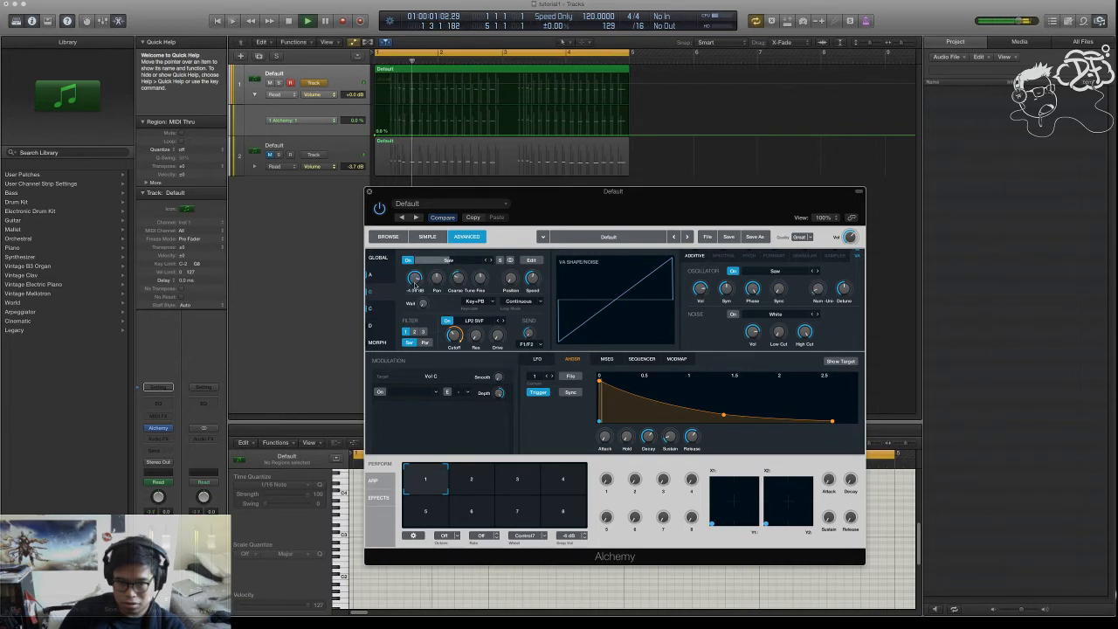
pyautogui.moveTo(414, 285); pyautogui.dragTo(412, 287)
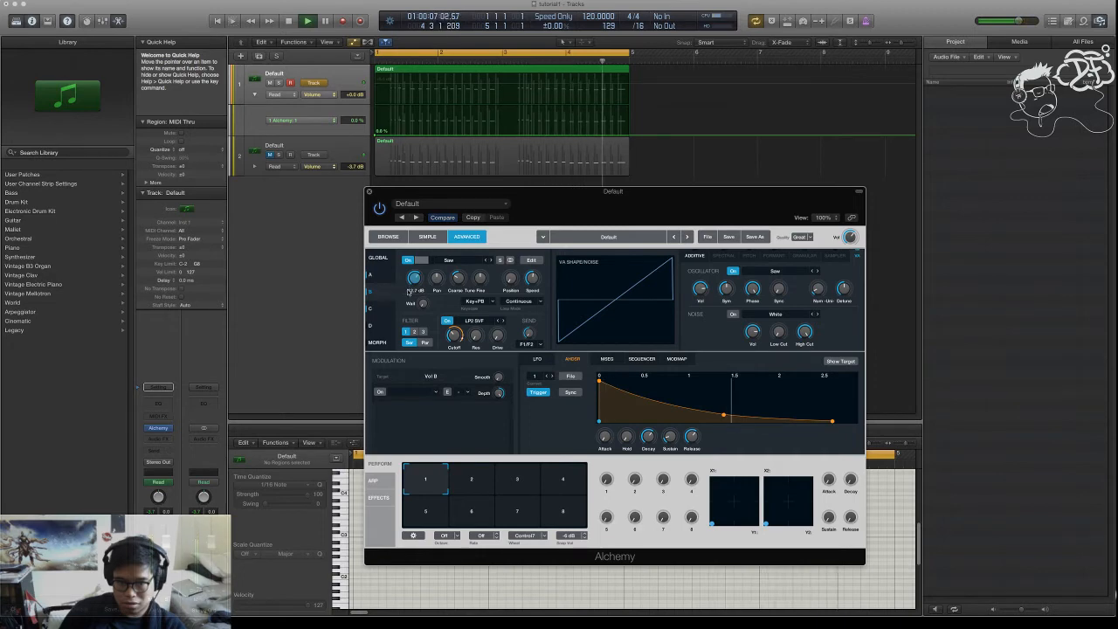
# - Raise Alchemy's output volume to about -4.1 dB and fine-tune the source volume during playback
pyautogui.click(849, 236)
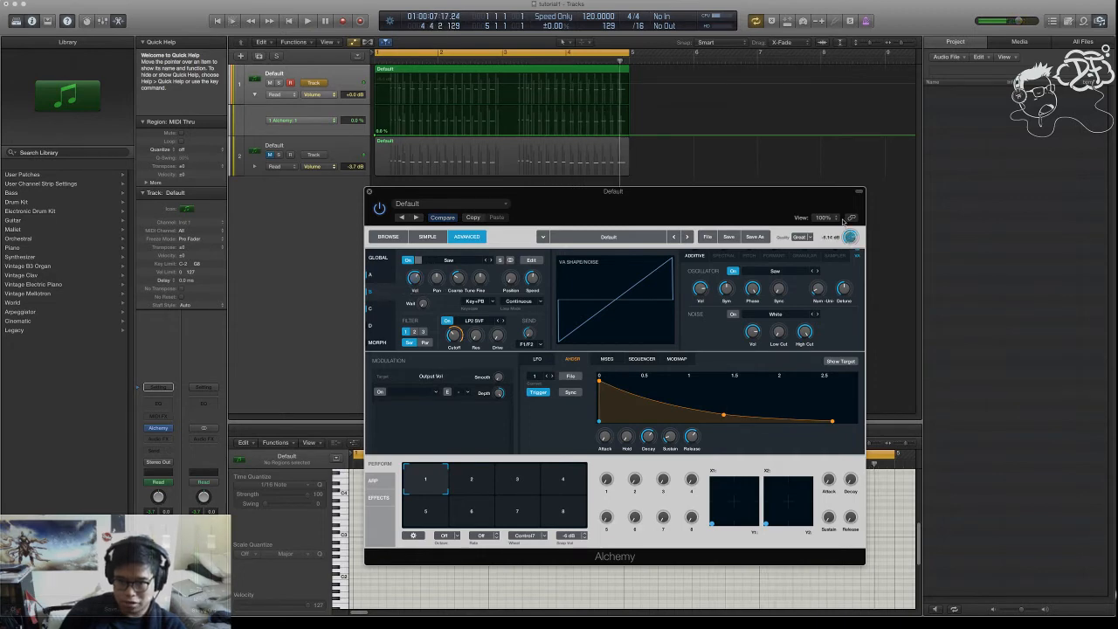
pyautogui.press('space')
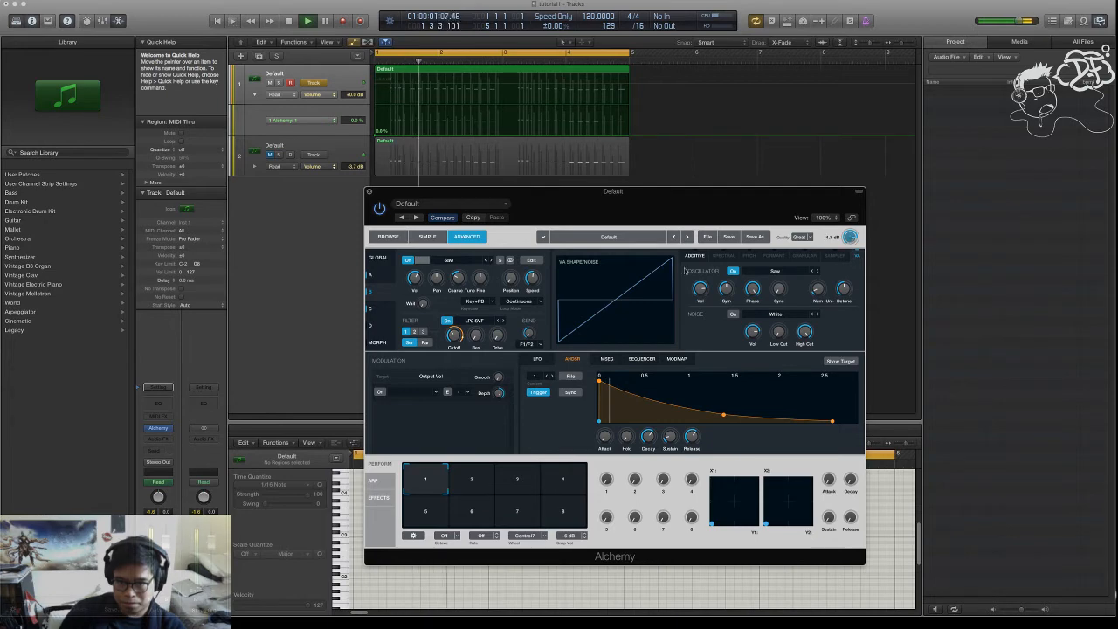
pyautogui.moveTo(411, 283); pyautogui.dragTo(414, 278)
# - Adjust the low cut of source A's noise and shorten AHDSR1's decay to about 0.8 s
pyautogui.moveTo(752, 337); pyautogui.dragTo(752, 332)
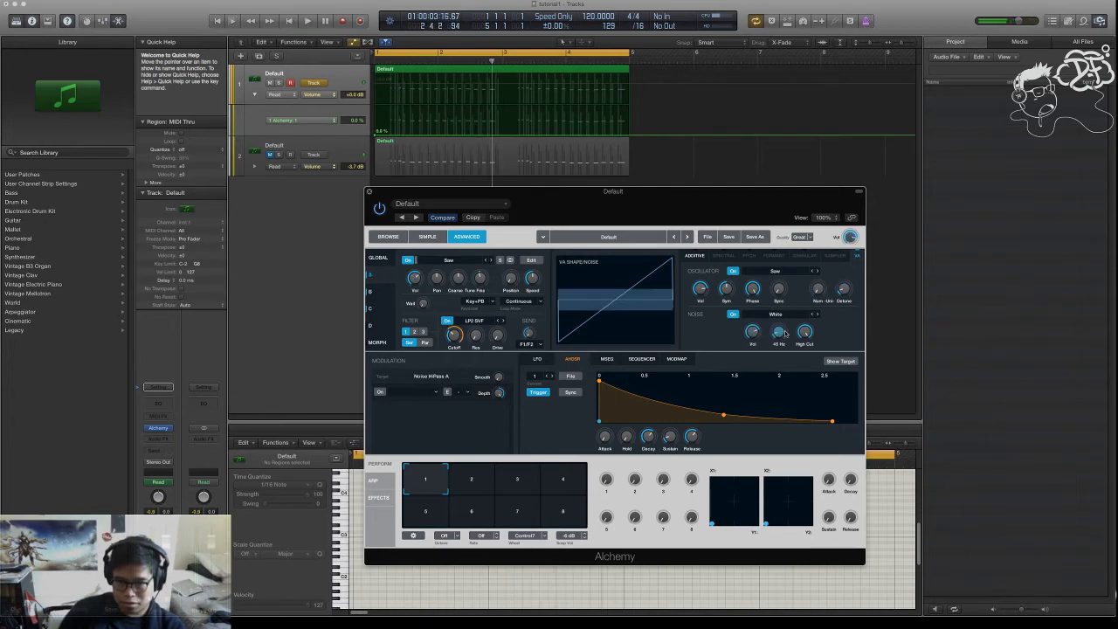
pyautogui.moveTo(645, 442); pyautogui.dragTo(645, 450)
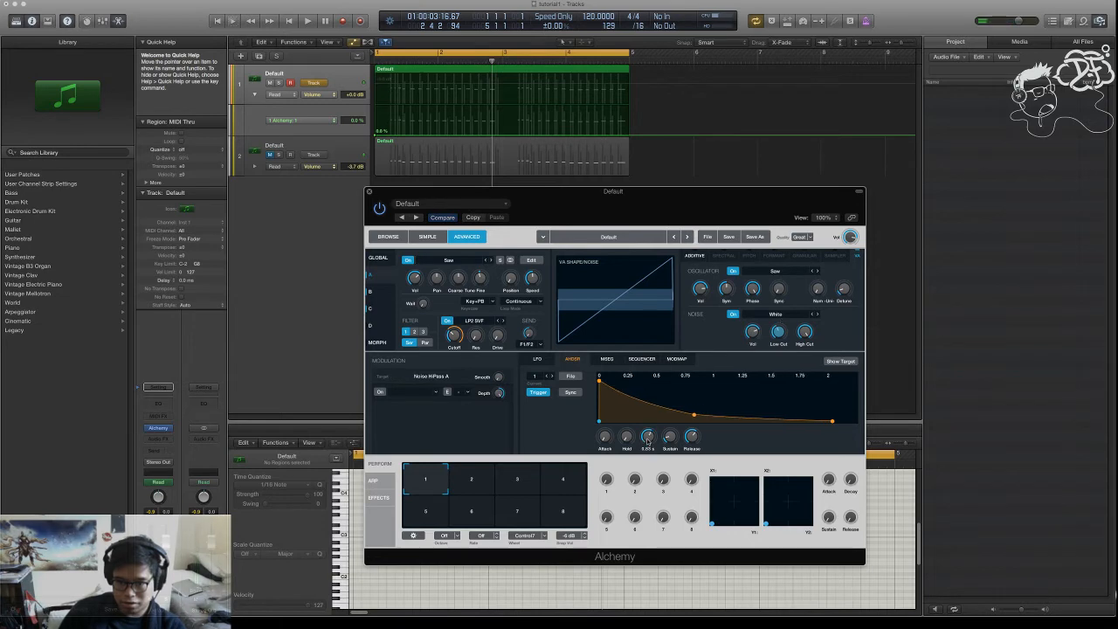
pyautogui.press('space')
pyautogui.press('space')
# - Lower source A's noise volume to about -11.8 dB and raise the noise low cut while auditioning
pyautogui.moveTo(751, 333); pyautogui.dragTo(747, 350)
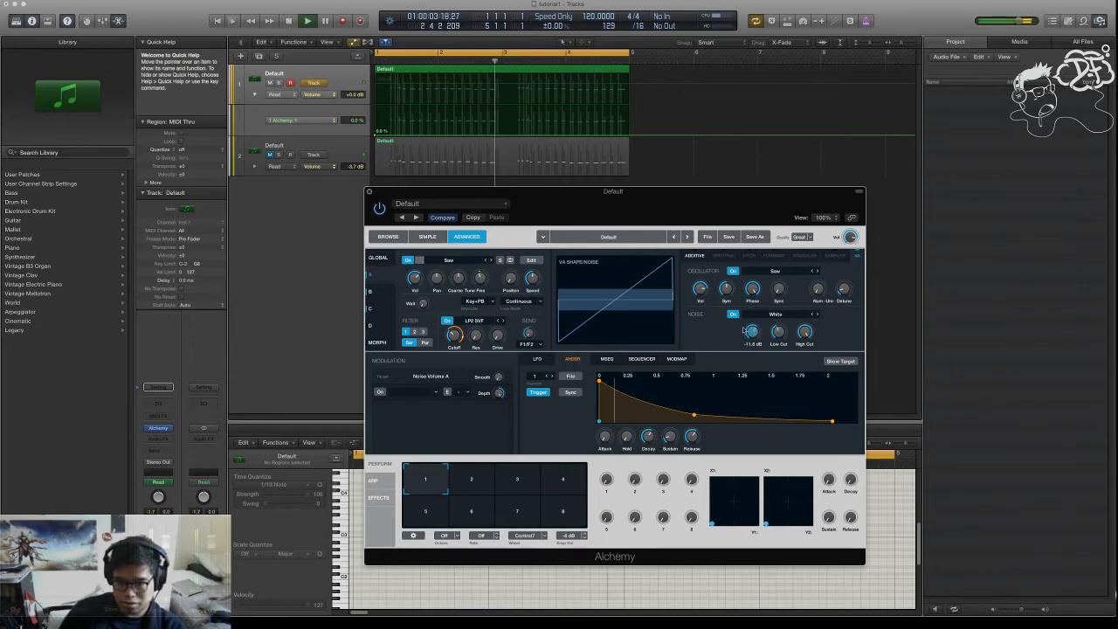
pyautogui.click(777, 331)
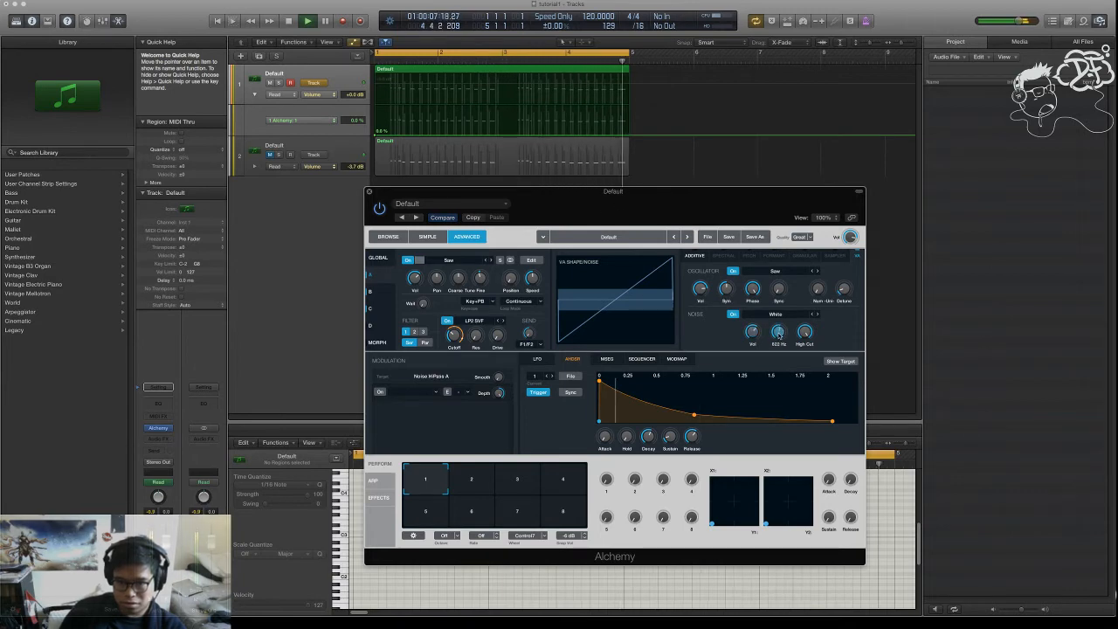
pyautogui.press('space')
pyautogui.press('space')
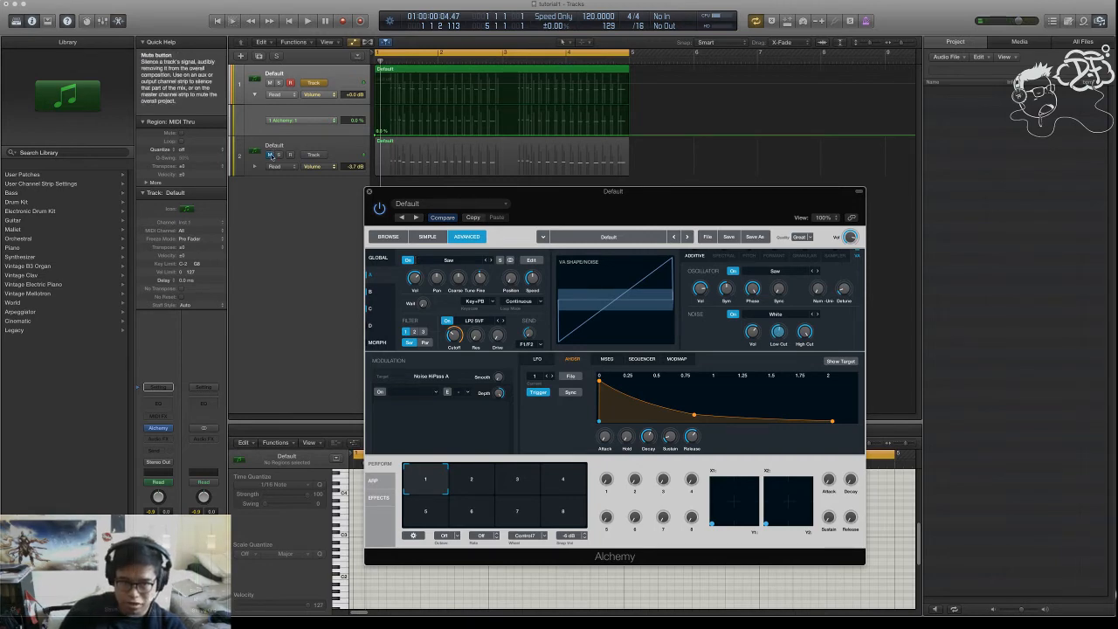
# - Unmute the second track, open its Alchemy instance in place of the first track's, and play both layers together
pyautogui.click(366, 145)
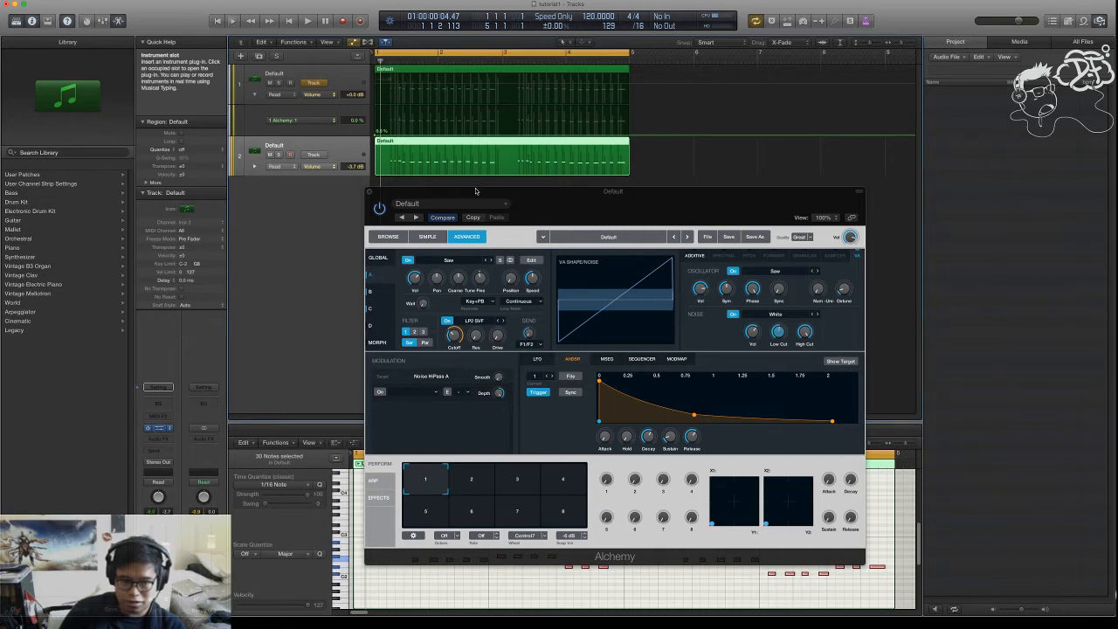
pyautogui.moveTo(636, 192); pyautogui.dragTo(851, 191)
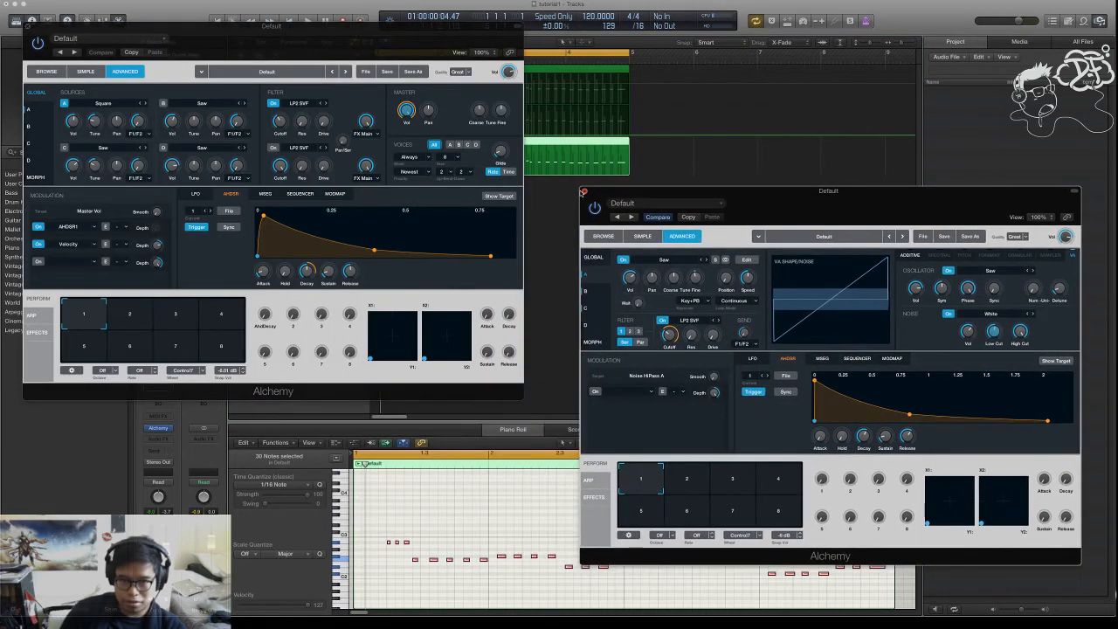
pyautogui.click(584, 191)
pyautogui.moveTo(359, 41); pyautogui.dragTo(775, 97)
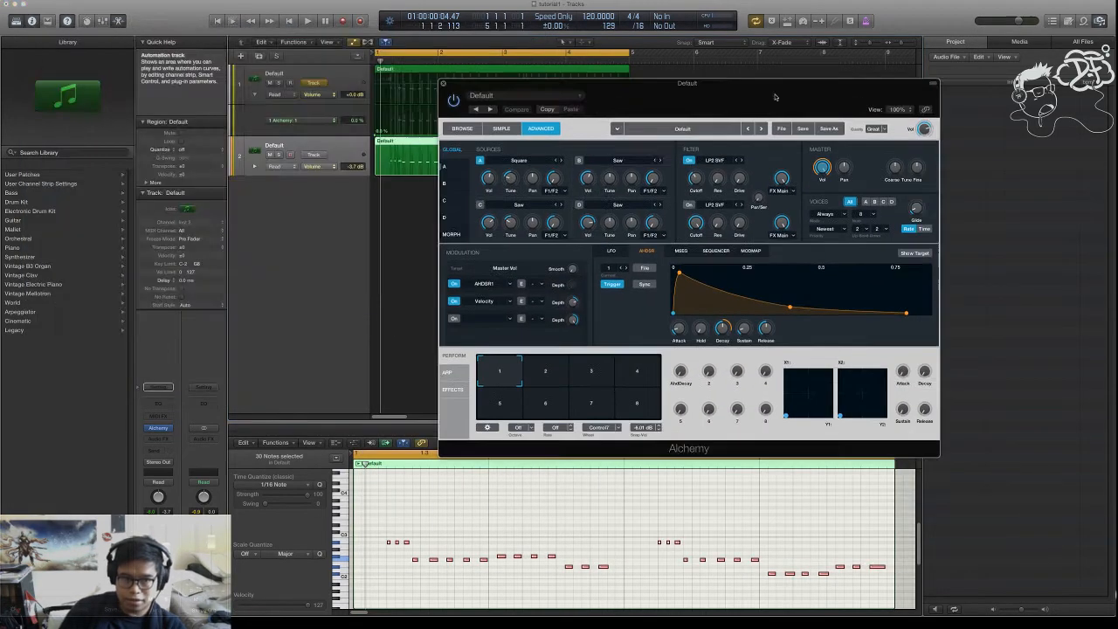
pyautogui.moveTo(605, 106); pyautogui.dragTo(623, 171)
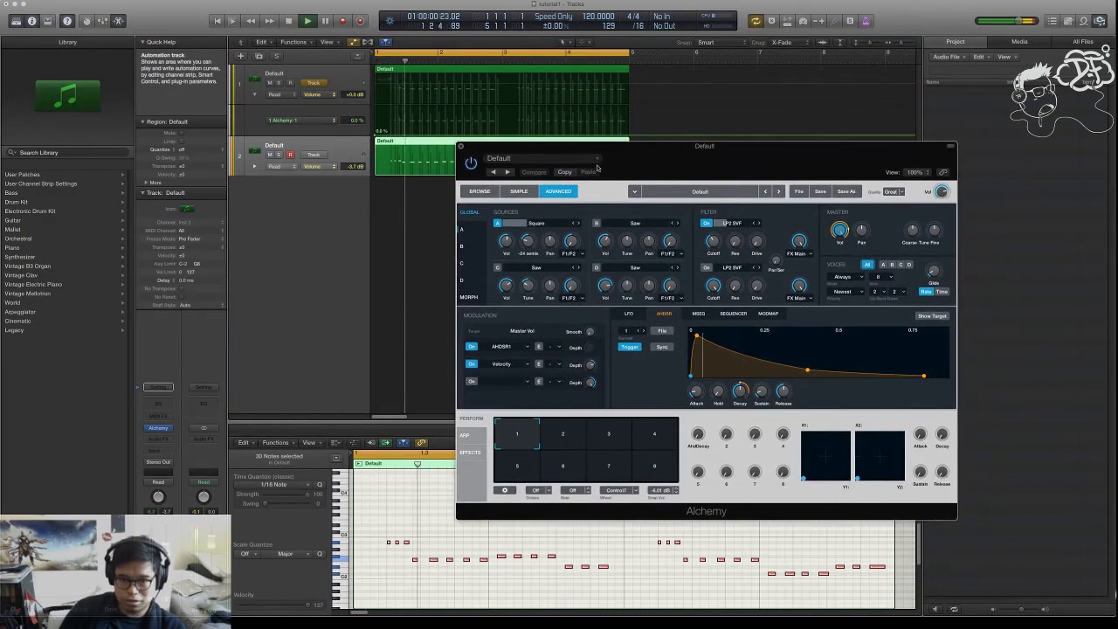
pyautogui.moveTo(550, 150); pyautogui.dragTo(388, 154)
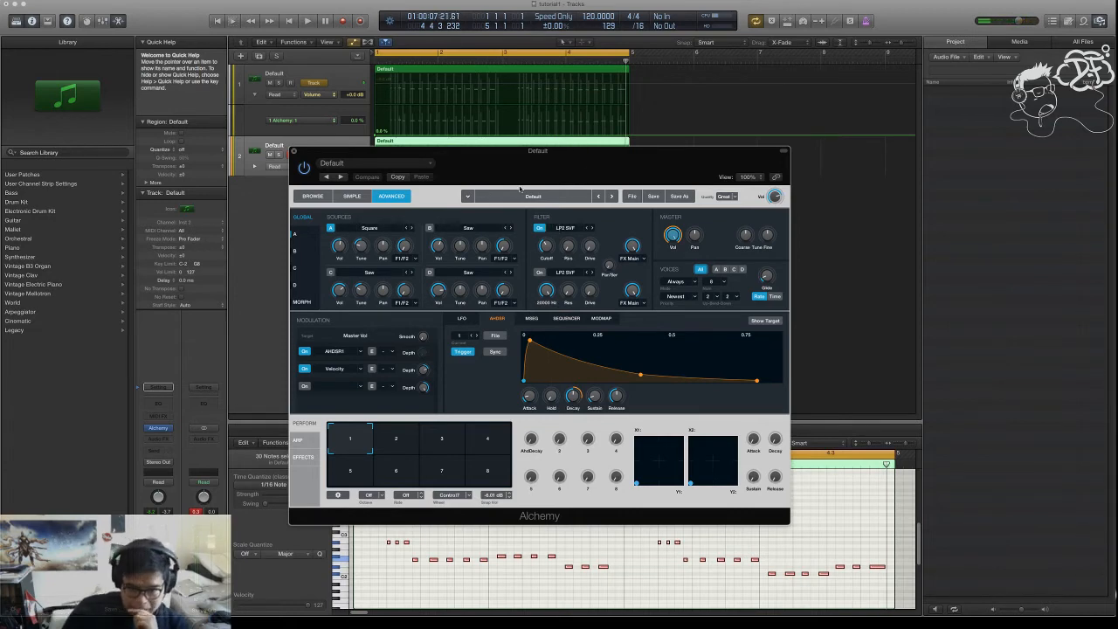
# - Open the Robina project from the recent projects
pyautogui.click(72, 1)
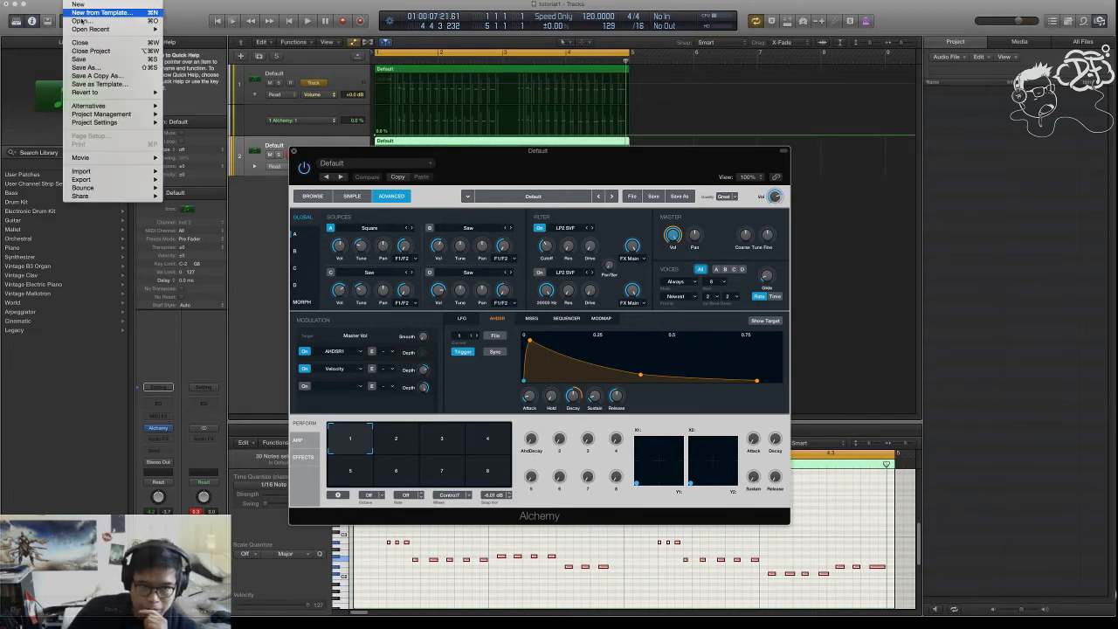
pyautogui.moveTo(115, 30)
pyautogui.click(227, 39)
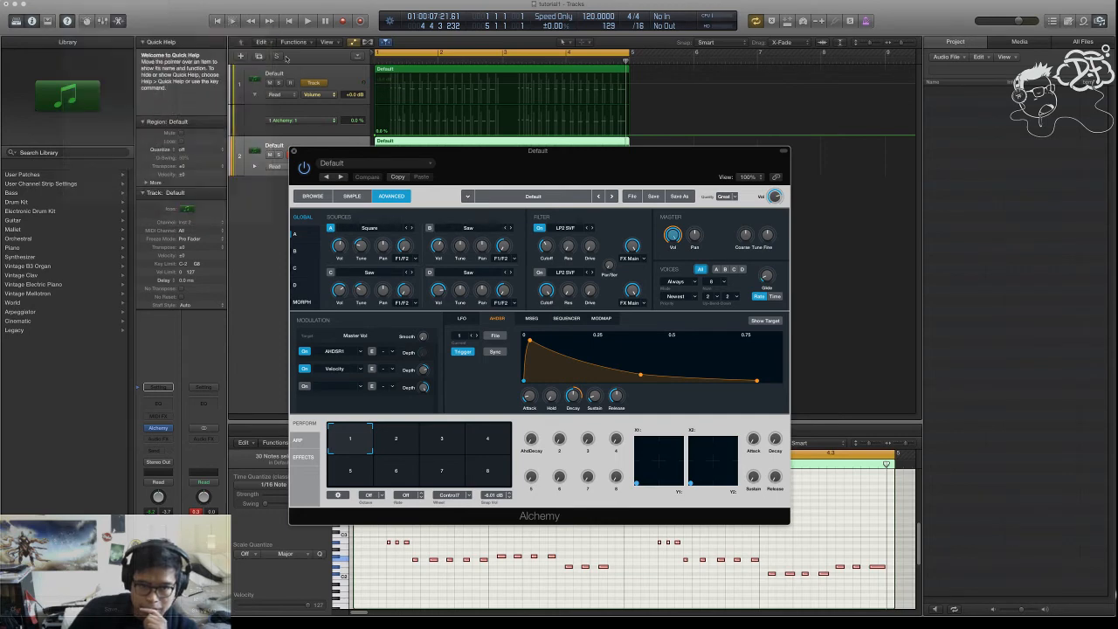
pyautogui.click(630, 193)
pyautogui.click(631, 192)
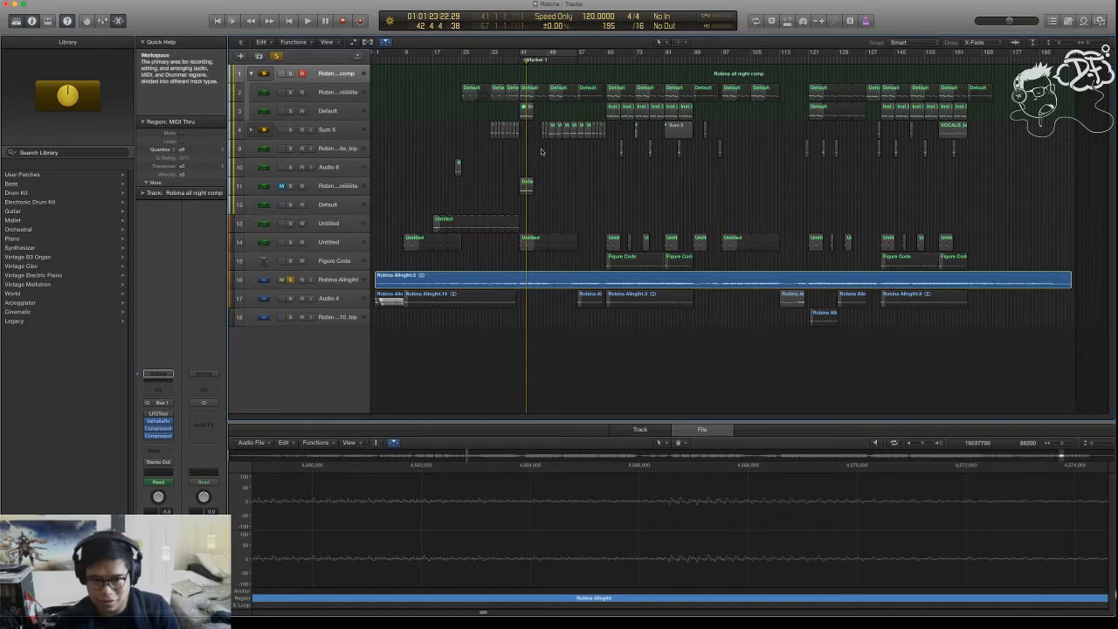
# - Unsolo and mute the Robina Allnight reference track, play the arrangement from bar 65, enlarge the tracks and raise the master volume
pyautogui.click(291, 280)
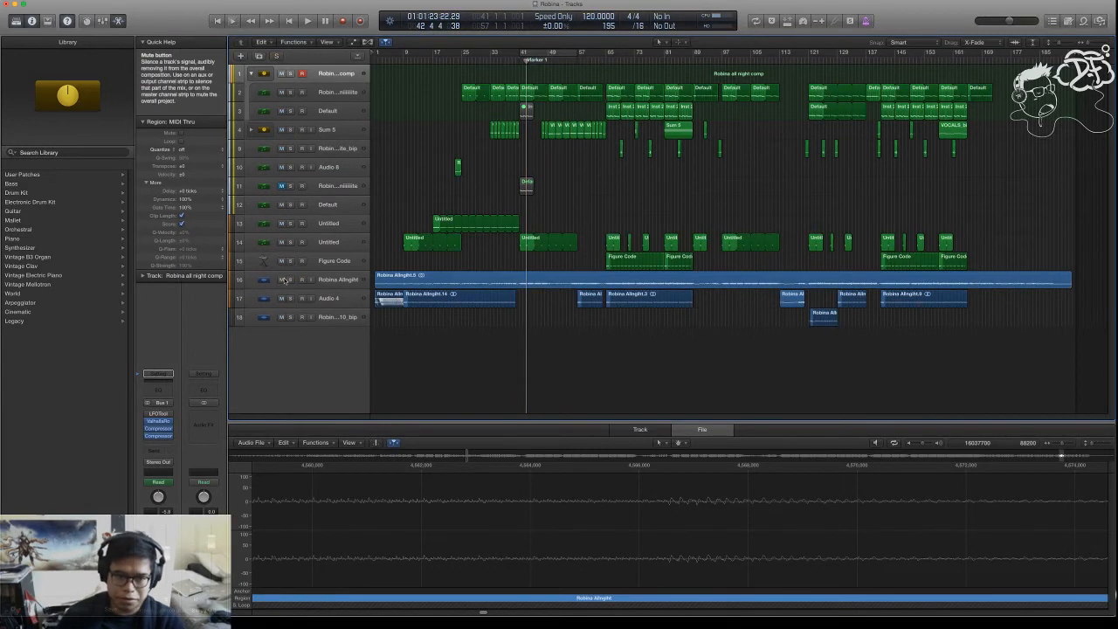
pyautogui.click(282, 279)
pyautogui.doubleClick(603, 63)
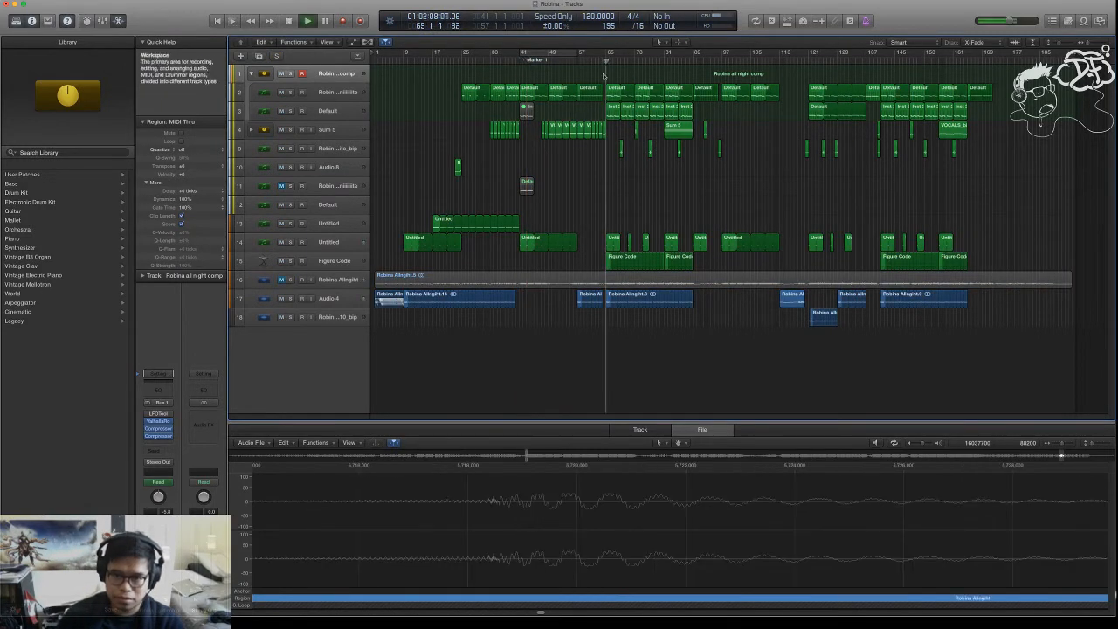
pyautogui.press('super+Down')
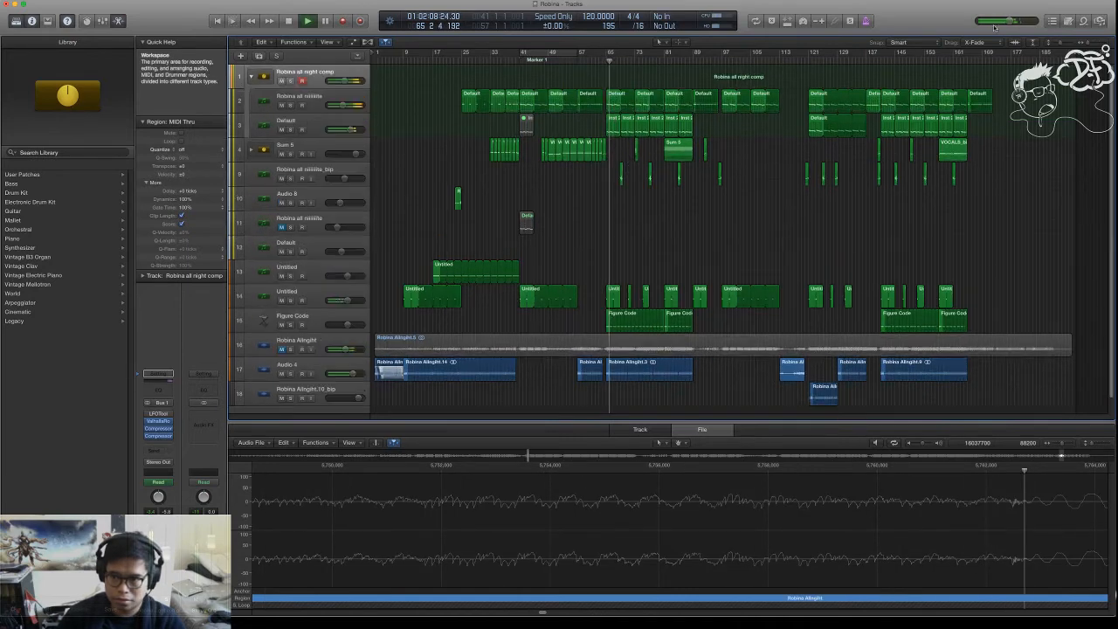
pyautogui.moveTo(1031, 22)
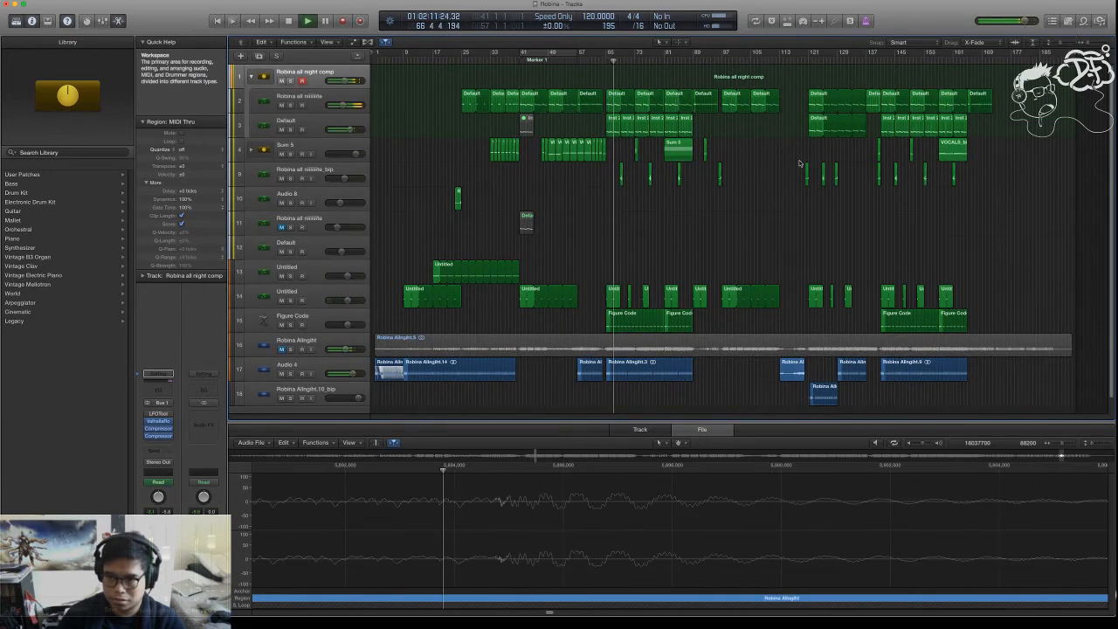
# - Unmute and solo the Robina Allnight reference track and play it from bar 65
pyautogui.scroll(5, 799, 160)
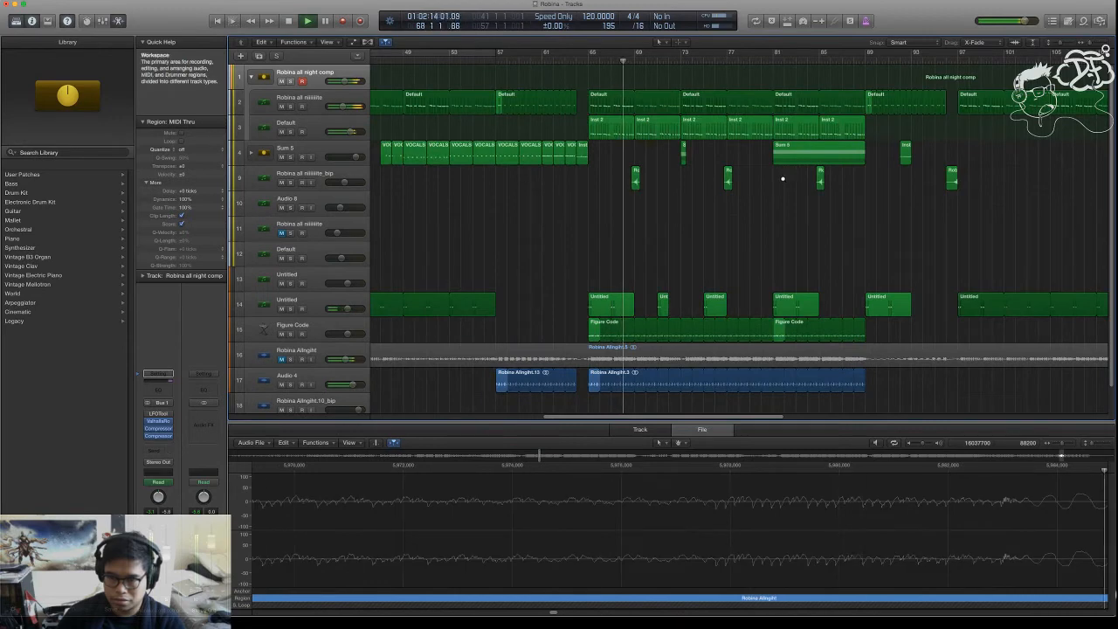
pyautogui.scroll(2, 783, 179)
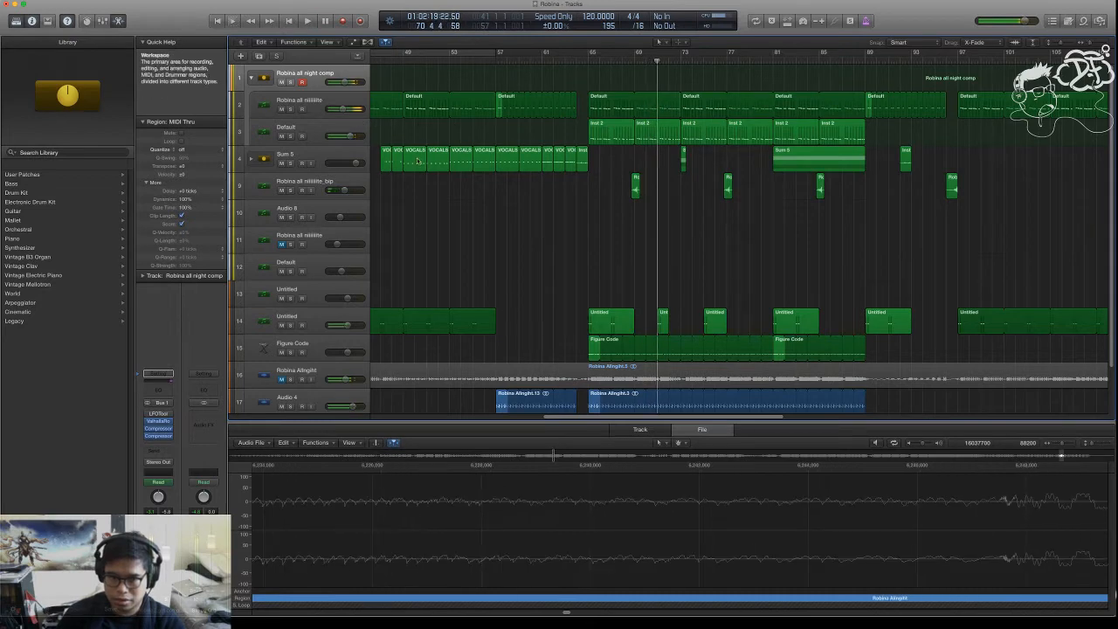
pyautogui.click(283, 380)
pyautogui.click(291, 380)
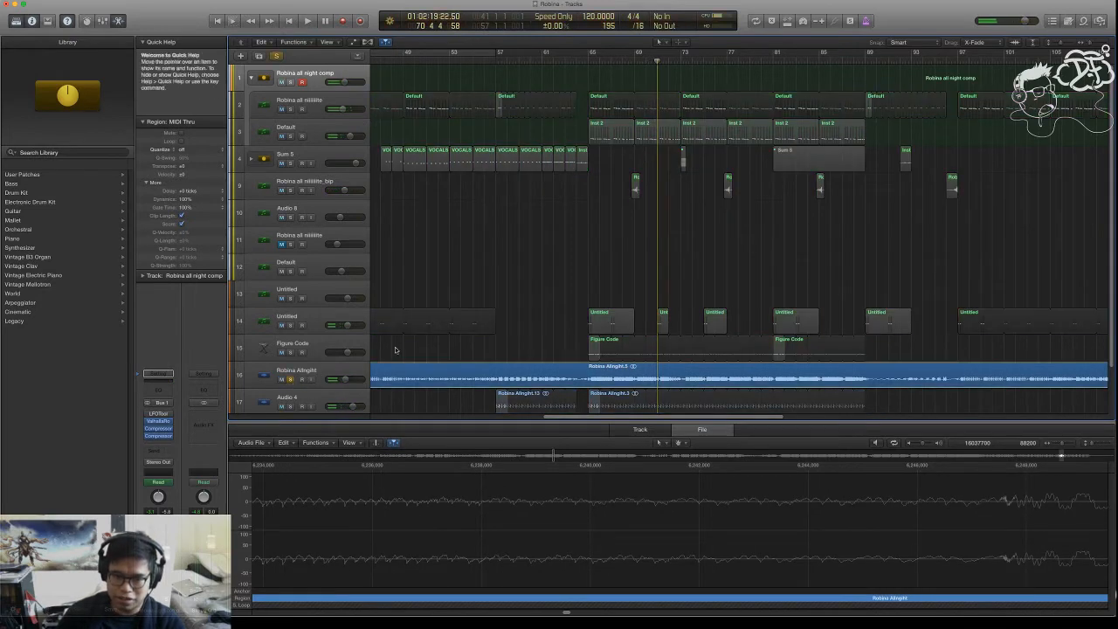
pyautogui.press('space')
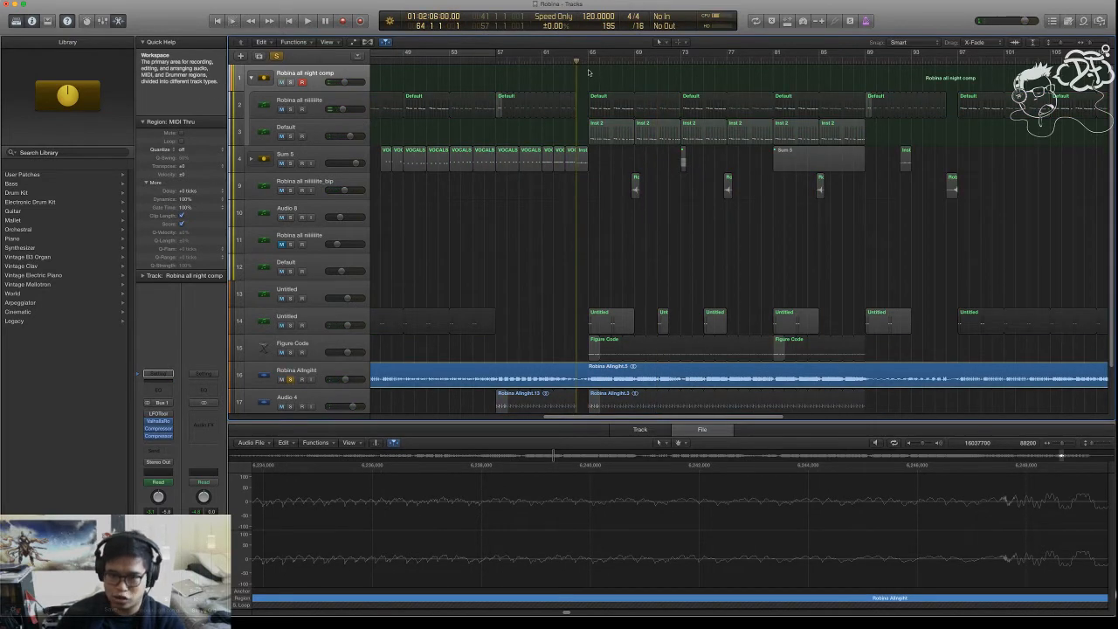
pyautogui.click(589, 59)
pyautogui.press('space')
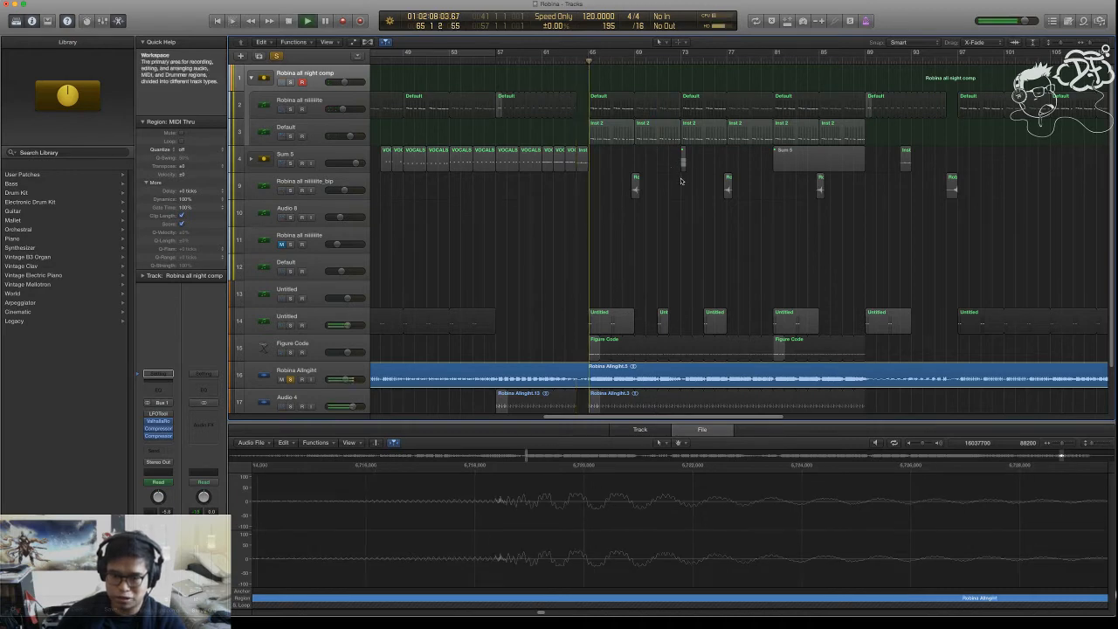
# - Unsolo and mute the Robina Allnight reference track, and play the full arrangement from bar 65
pyautogui.click(290, 379)
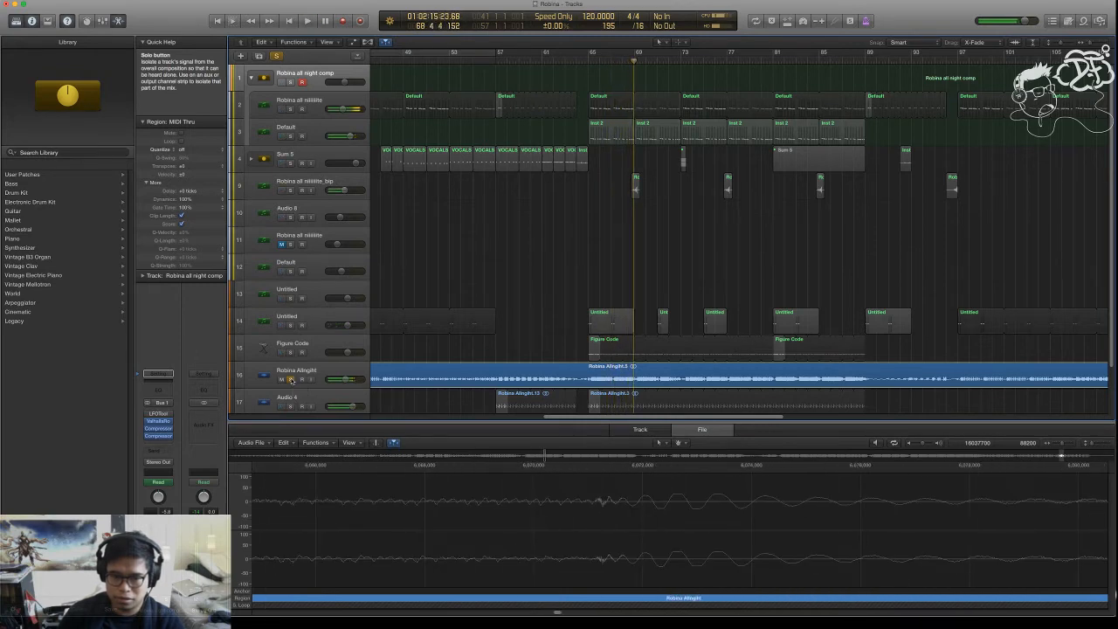
pyautogui.click(291, 379)
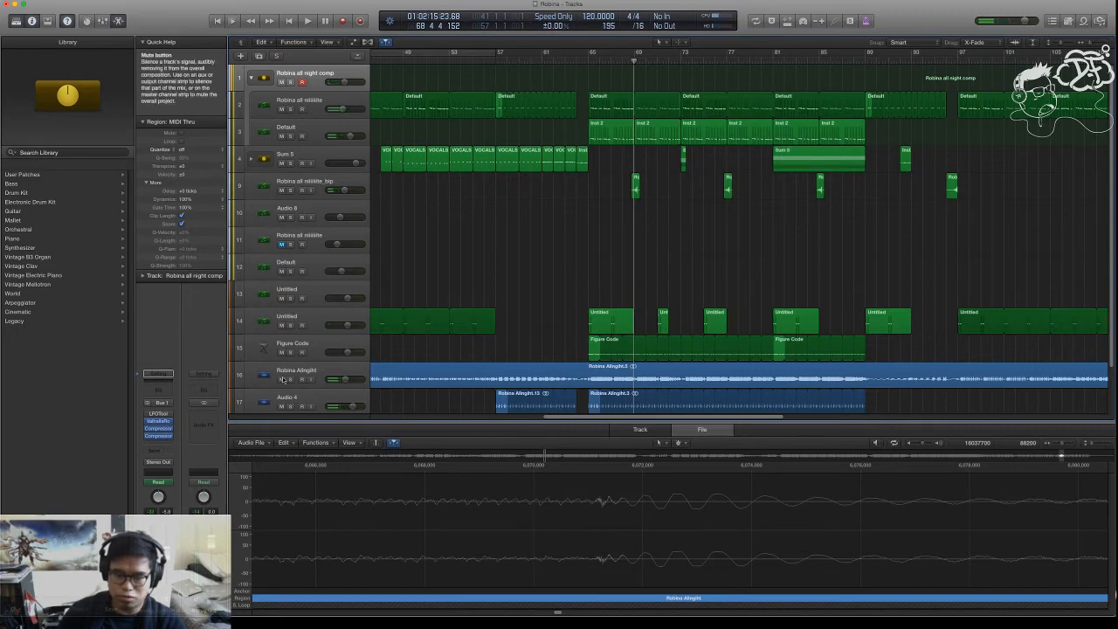
pyautogui.click(282, 379)
pyautogui.press('space')
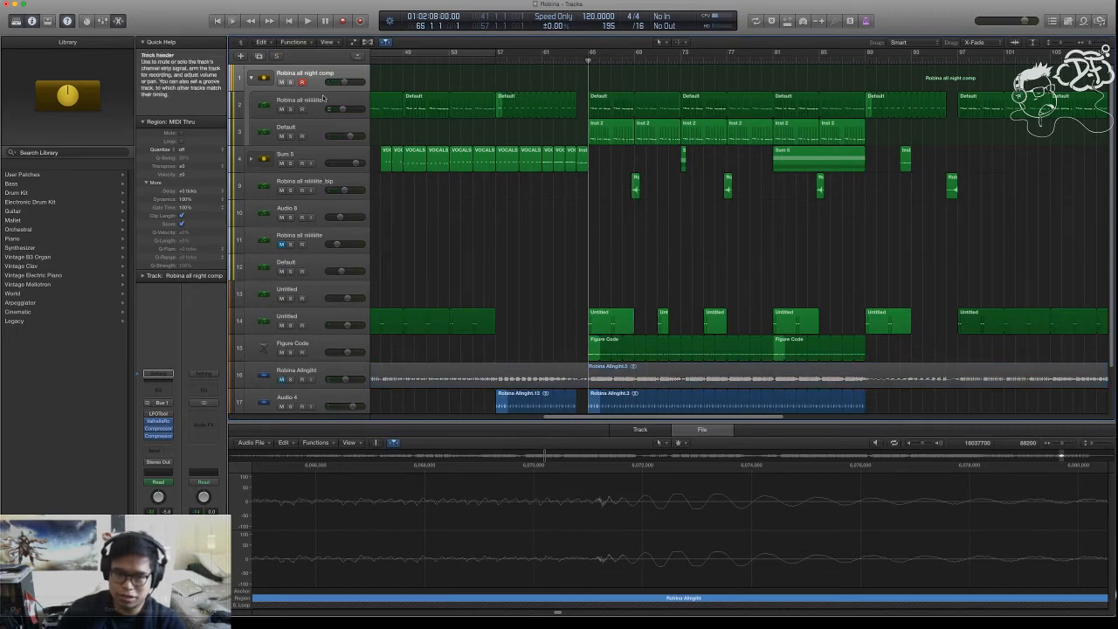
# - Select track 2, play it briefly with the arrangement, and show its automation with all Alchemy parameter lanes expanded
pyautogui.click(324, 98)
pyautogui.press('space')
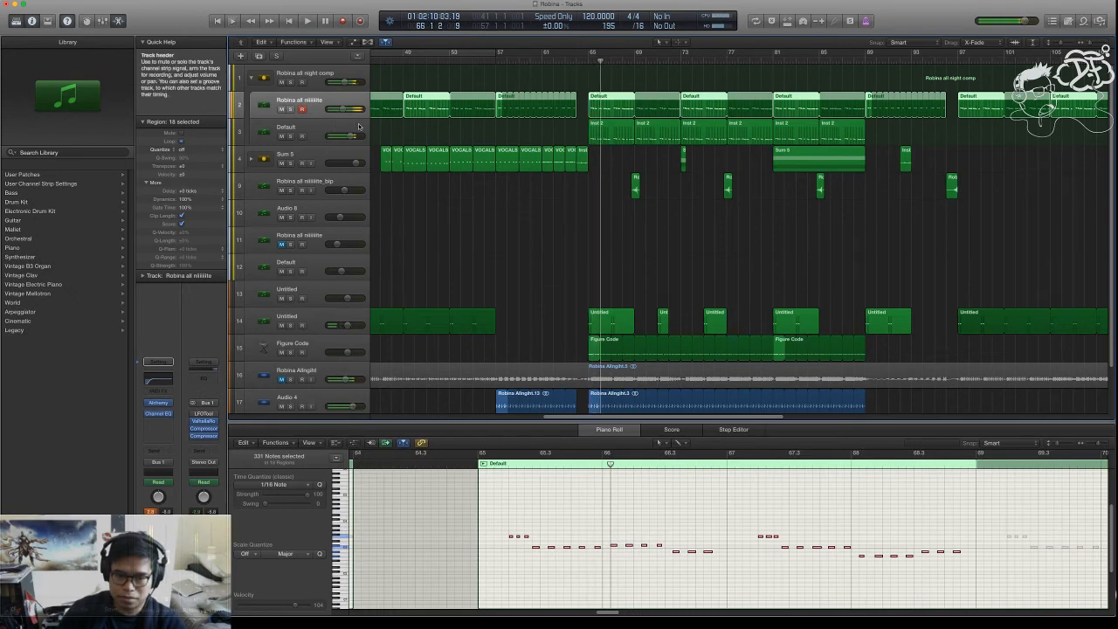
pyautogui.press('a')
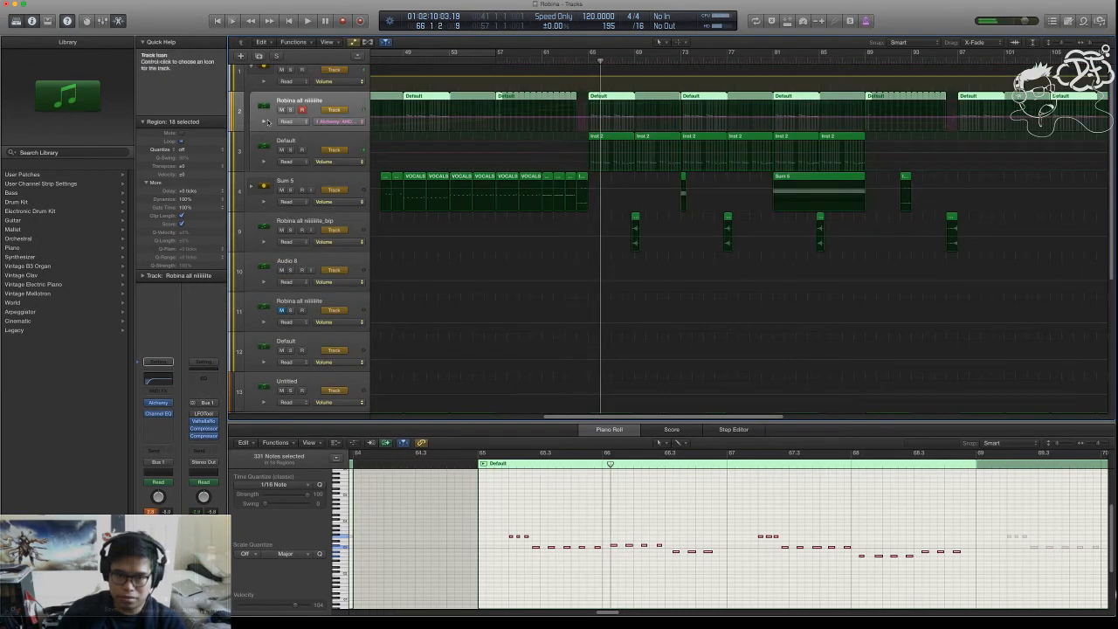
pyautogui.click(263, 121)
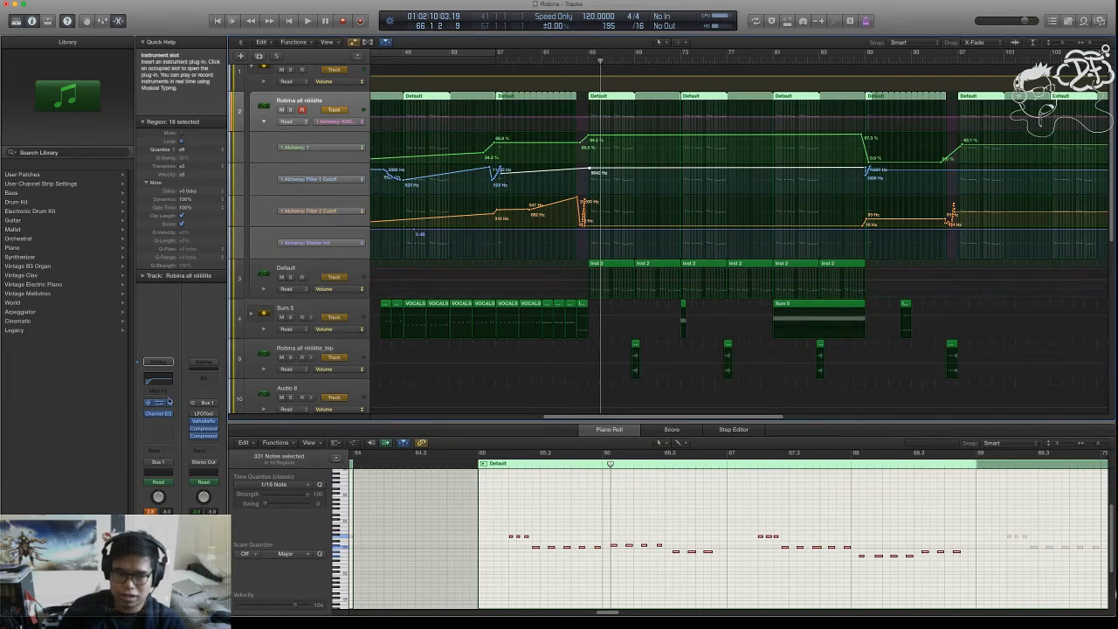
# - Examine track 2's Alchemy patch, checking the global page and the oscillator, noise and filter settings of sources A and B
pyautogui.moveTo(404, 48); pyautogui.dragTo(780, 172)
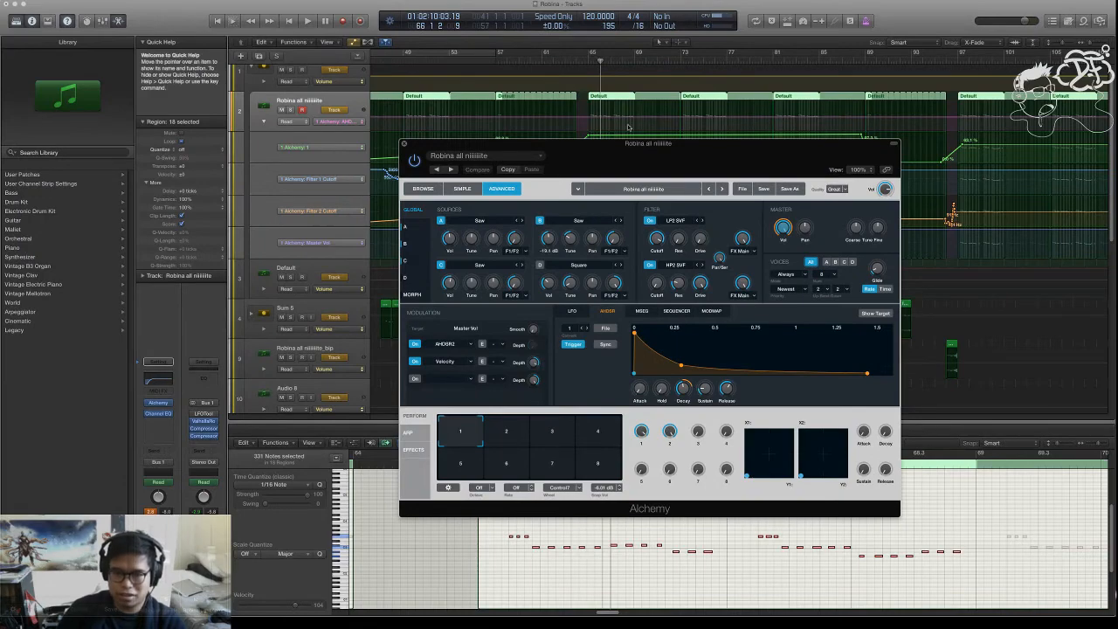
pyautogui.moveTo(602, 160); pyautogui.dragTo(650, 156)
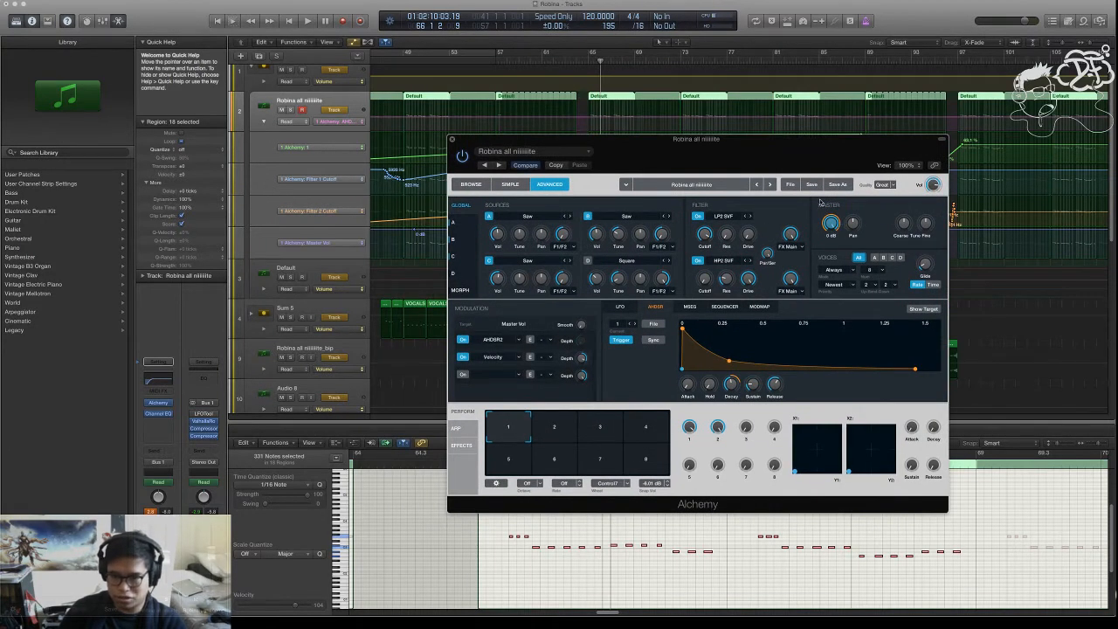
pyautogui.click(453, 238)
pyautogui.moveTo(742, 138); pyautogui.dragTo(461, 183)
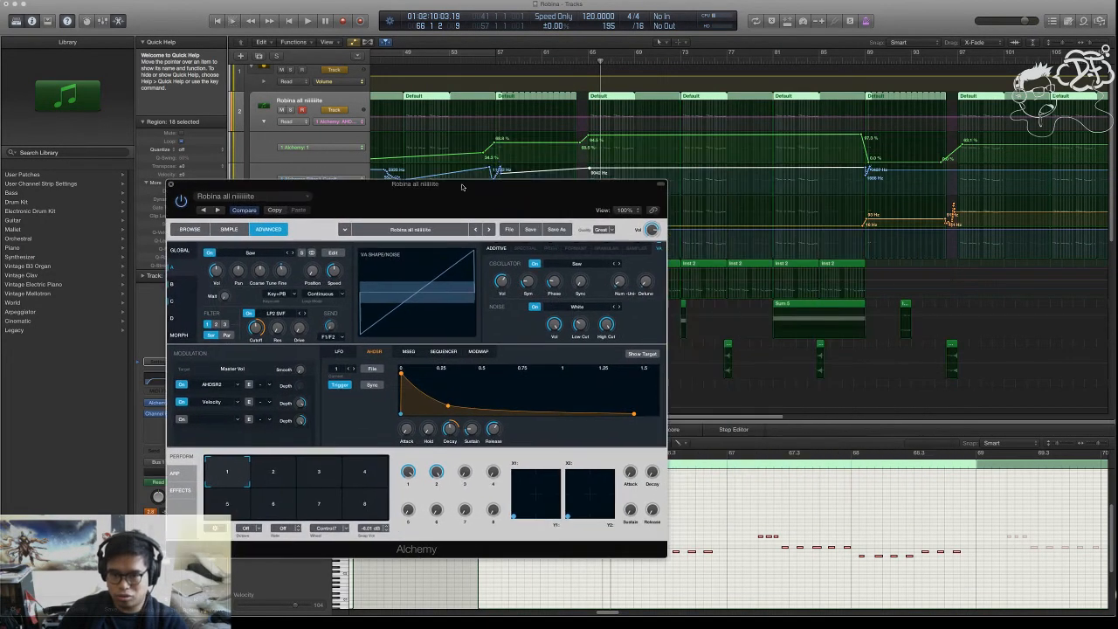
pyautogui.click(180, 251)
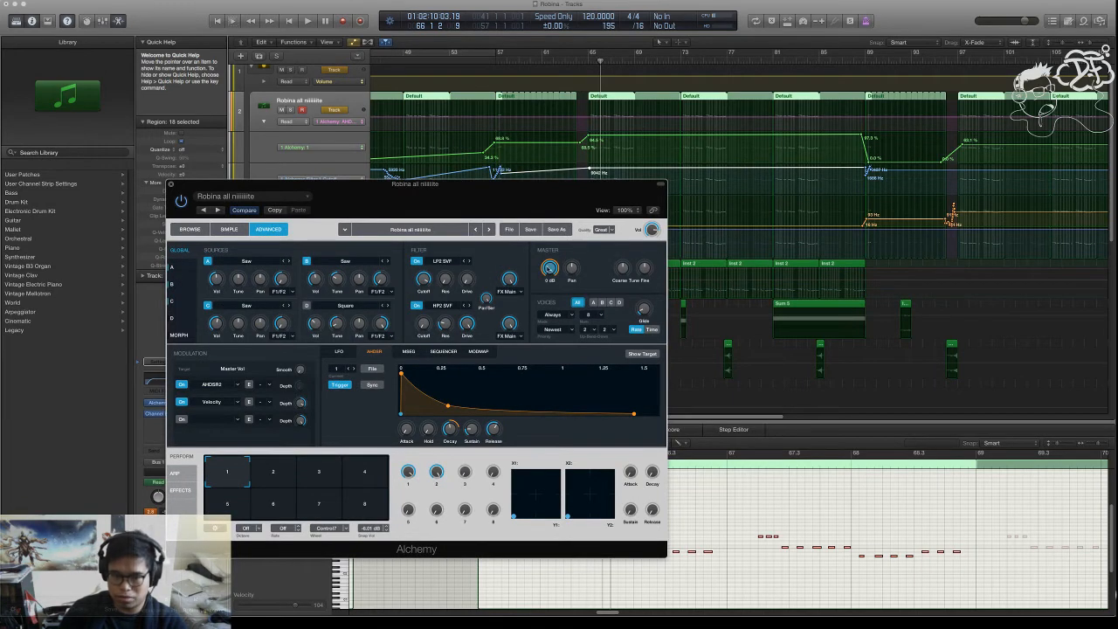
pyautogui.moveTo(566, 187); pyautogui.dragTo(652, 182)
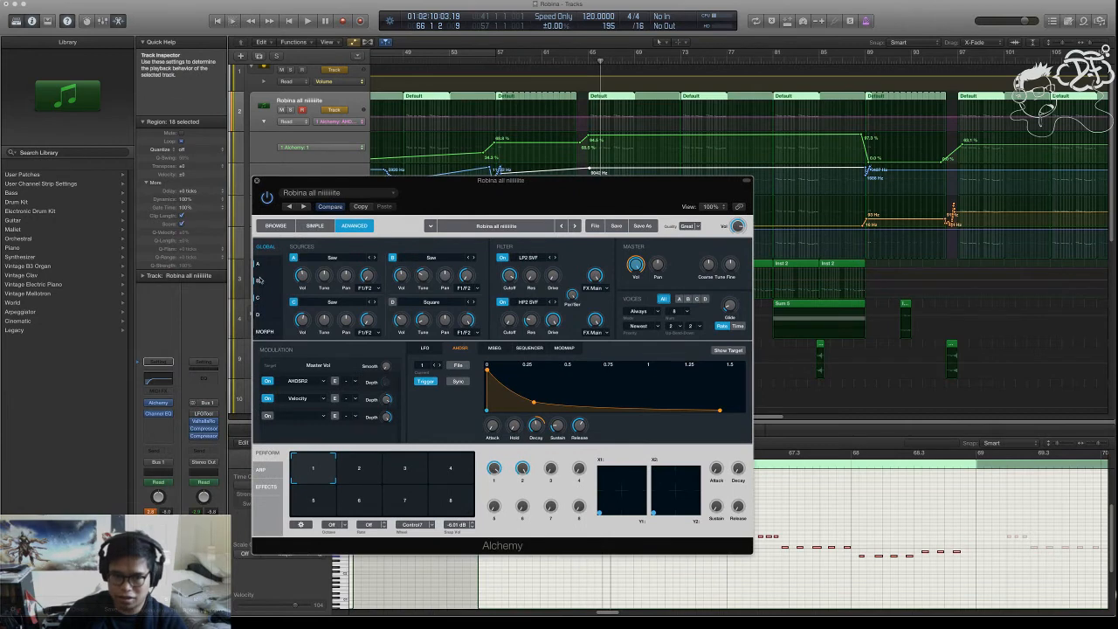
pyautogui.click(258, 280)
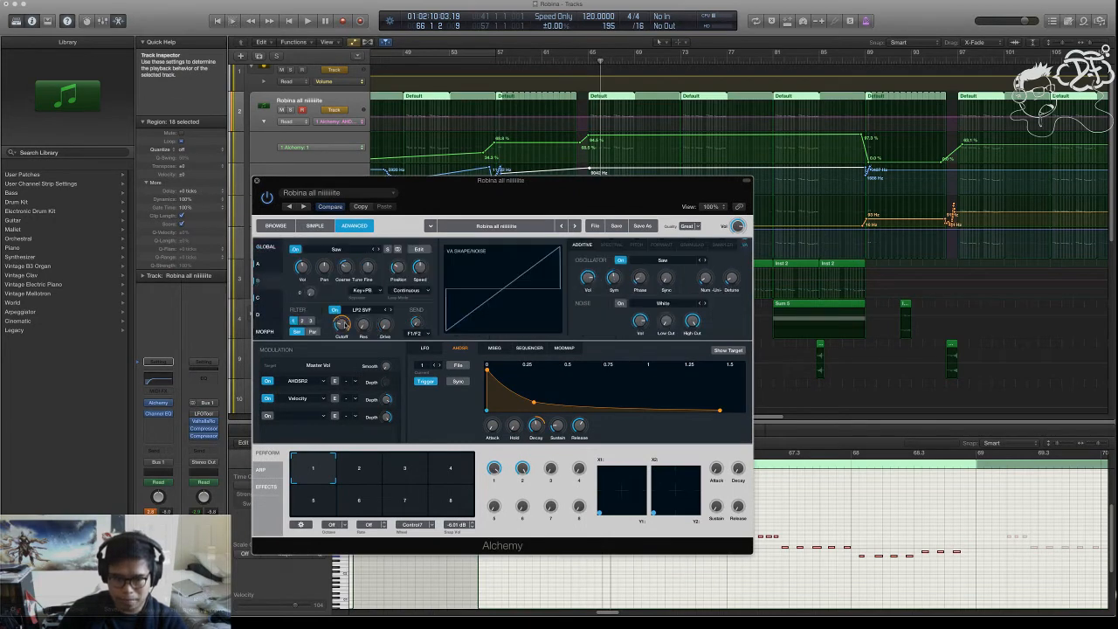
pyautogui.moveTo(450, 197); pyautogui.dragTo(587, 196)
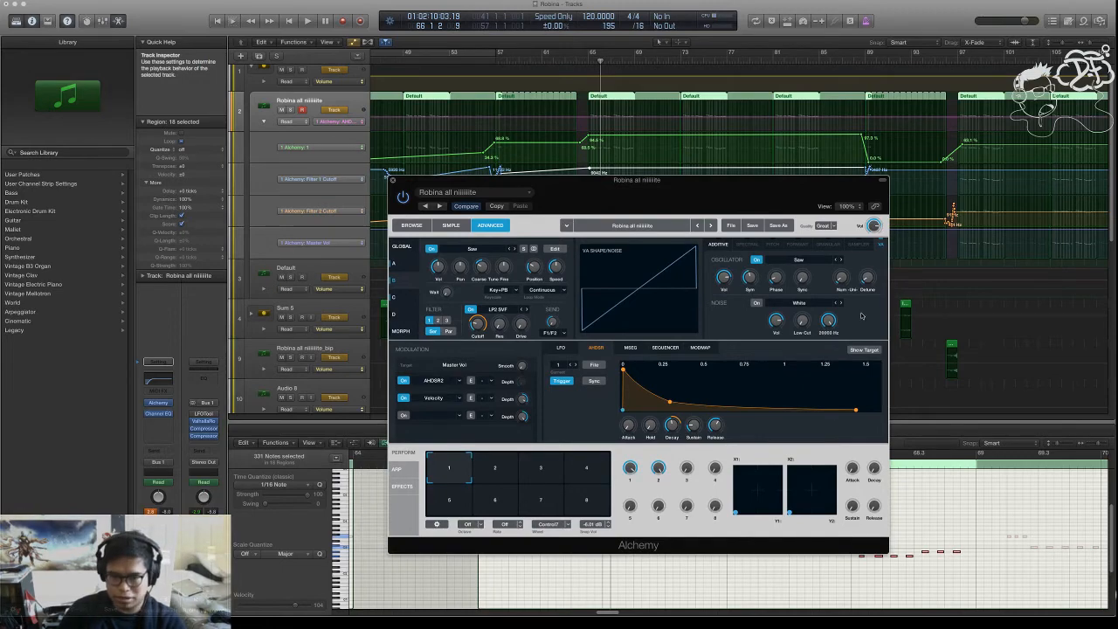
pyautogui.moveTo(738, 188); pyautogui.dragTo(766, 169)
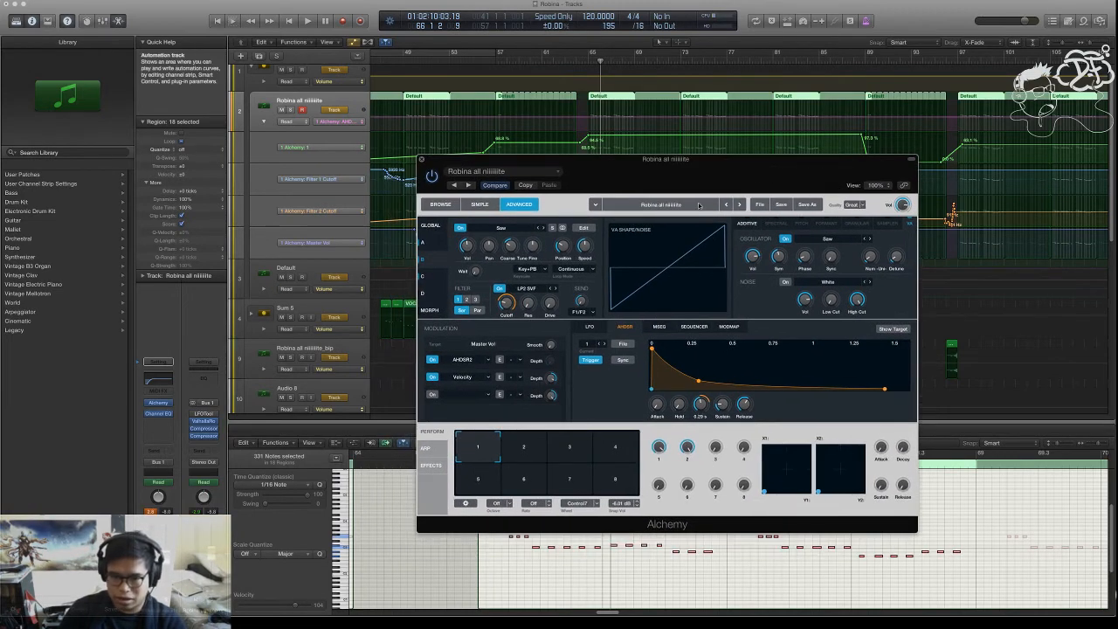
# - Move the Alchemy window below the automation lanes and audition the earlier section from bars 33 and 38
pyautogui.moveTo(699, 205); pyautogui.dragTo(728, 277)
pyautogui.press('super+Left')
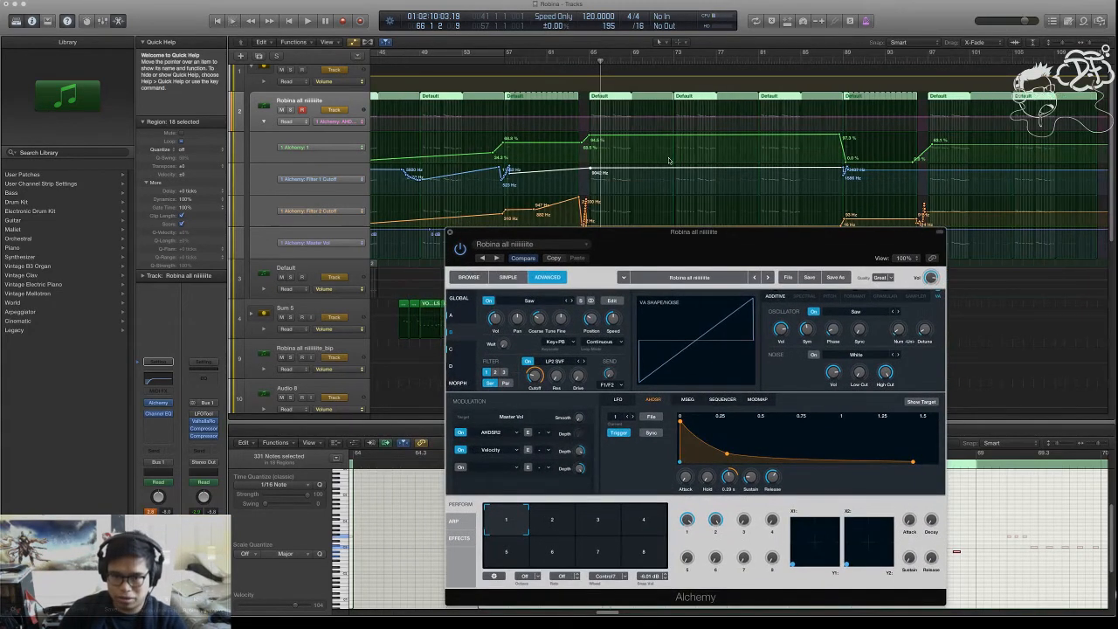
pyautogui.hscroll(-10, 651, 150)
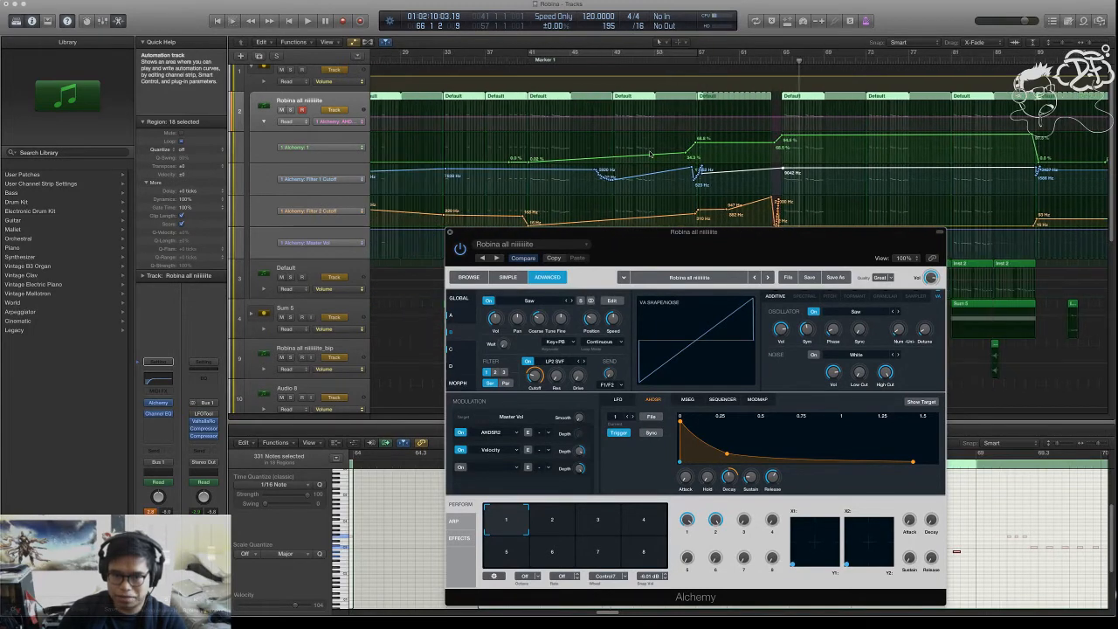
pyautogui.click(506, 62)
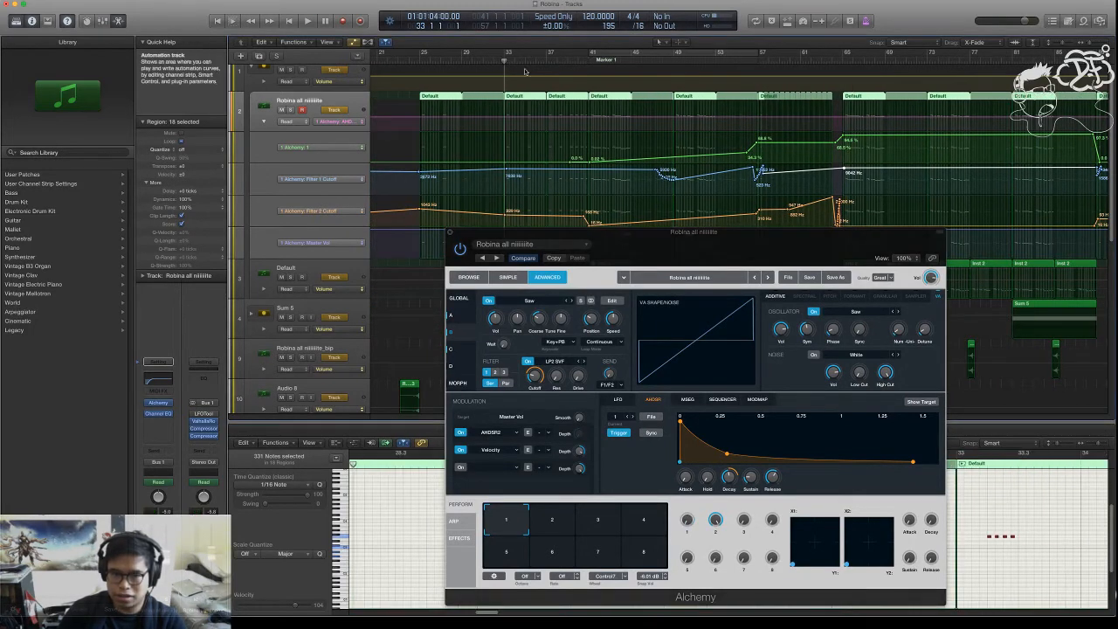
pyautogui.press('space')
pyautogui.press('space')
pyautogui.click(560, 61)
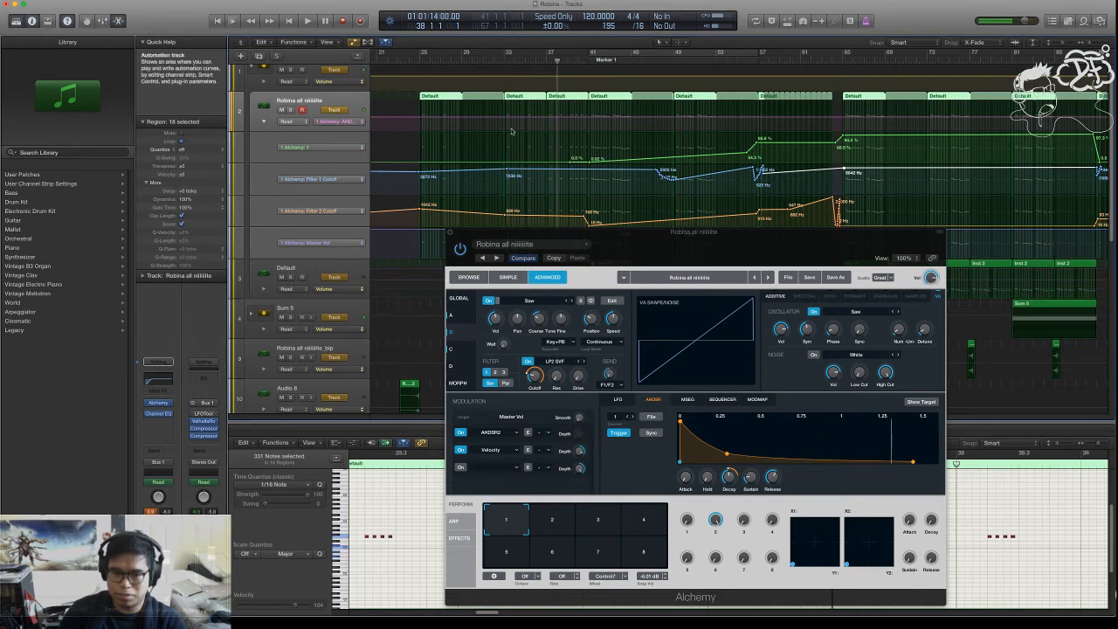
pyautogui.press('space')
pyautogui.press('space')
# - Clear the Alchemy window from the tracks, mute the Sum 5 track and play from bar 37
pyautogui.moveTo(529, 230); pyautogui.dragTo(565, 396)
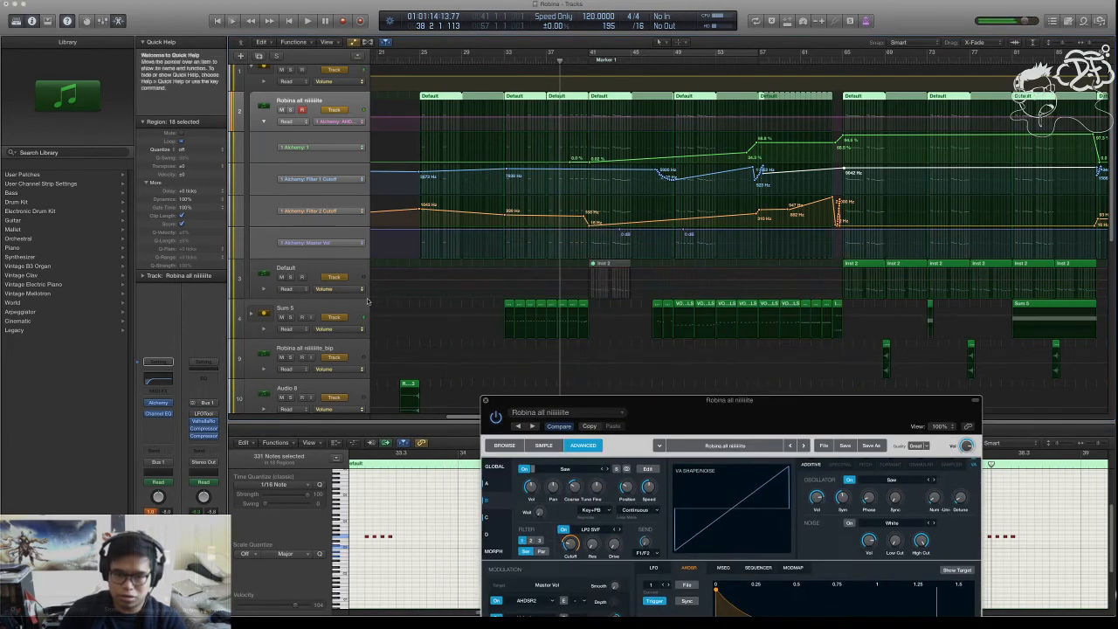
pyautogui.click(551, 61)
pyautogui.press('space')
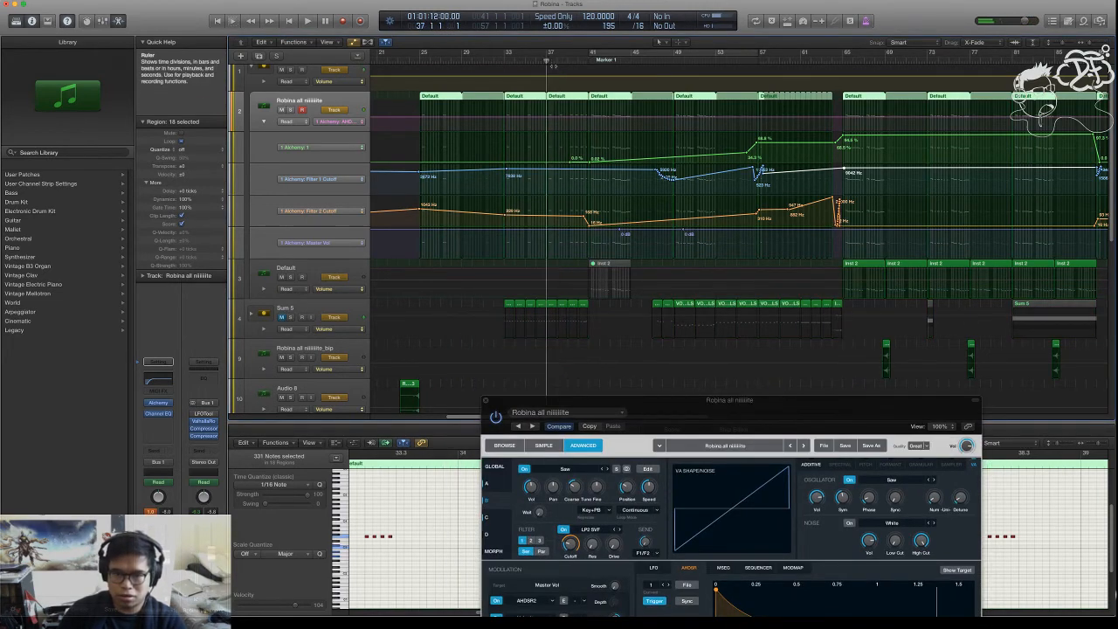
# - Bring Alchemy back into full view and examine the Perform modulation sources available for the AHDSR 1 decay
pyautogui.moveTo(717, 407); pyautogui.dragTo(572, 193)
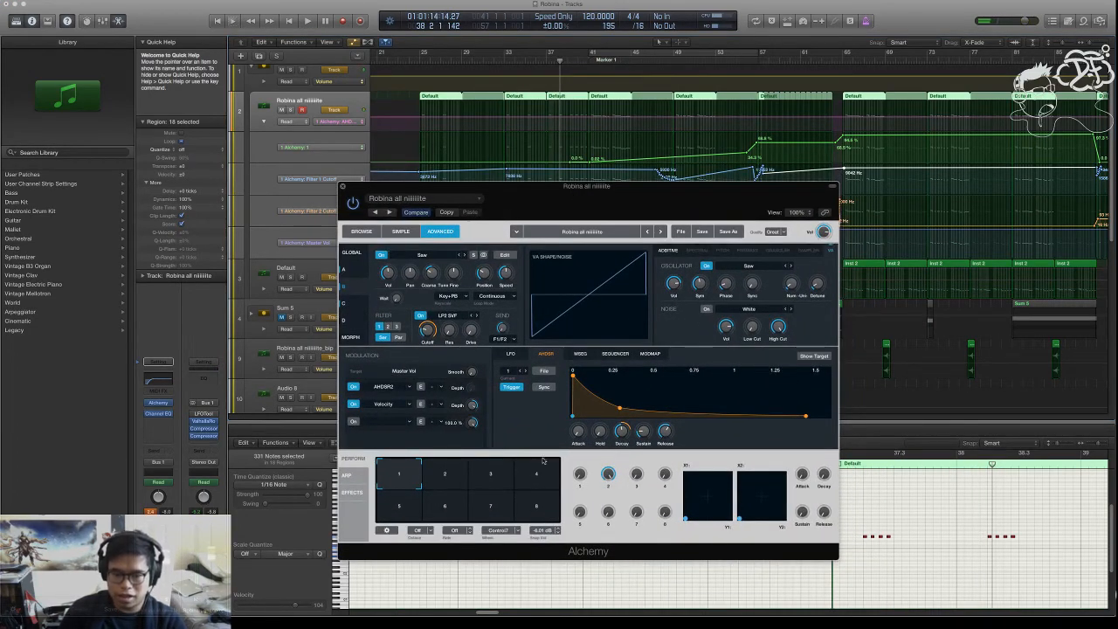
pyautogui.rightClick(622, 432)
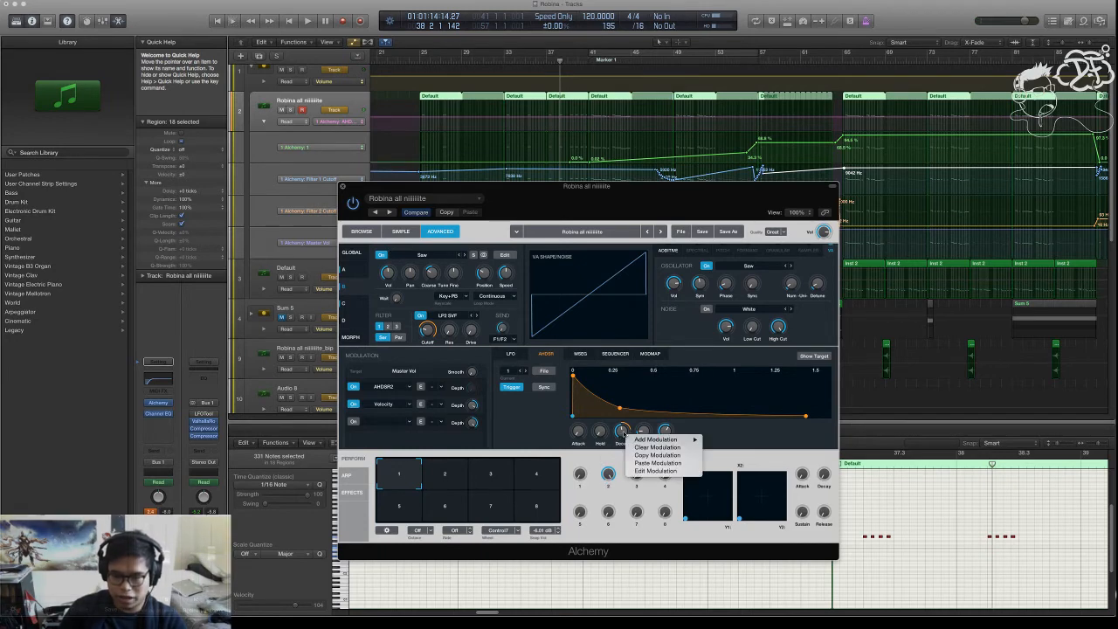
pyautogui.moveTo(664, 439)
pyautogui.moveTo(734, 479)
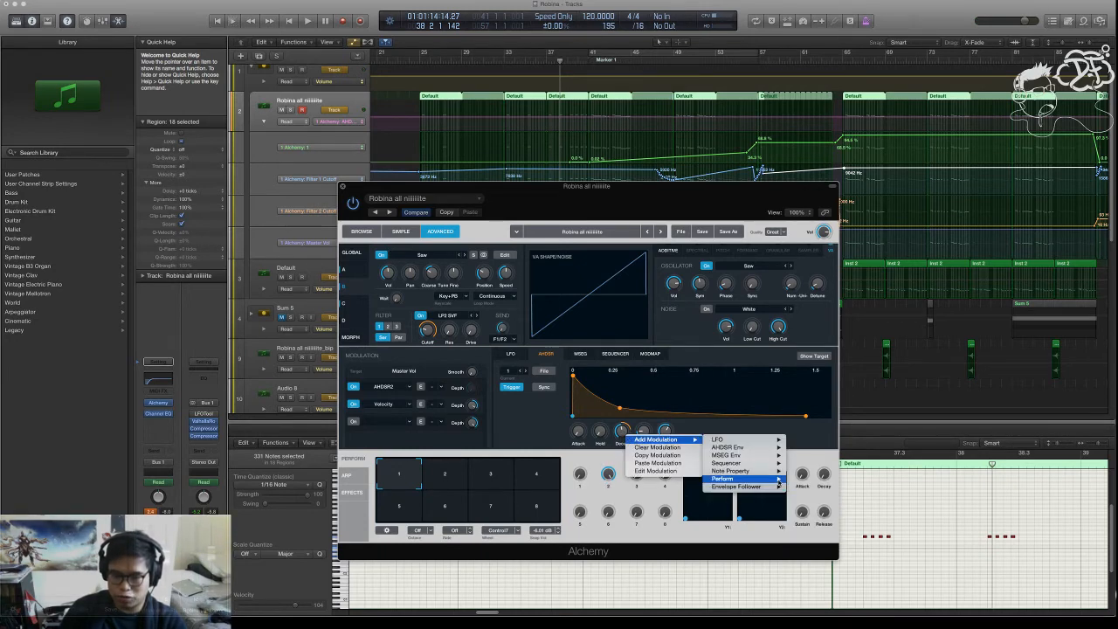
pyautogui.click(822, 401)
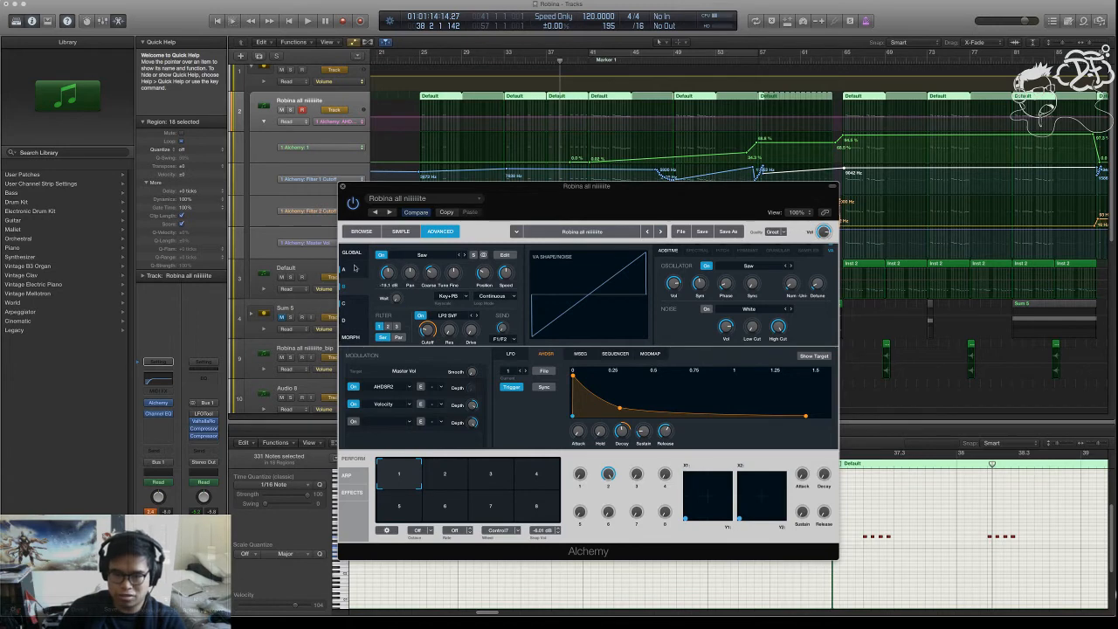
# - Return to Alchemy's global page and check the modulation options for the AHDSR 2 decay
pyautogui.click(352, 253)
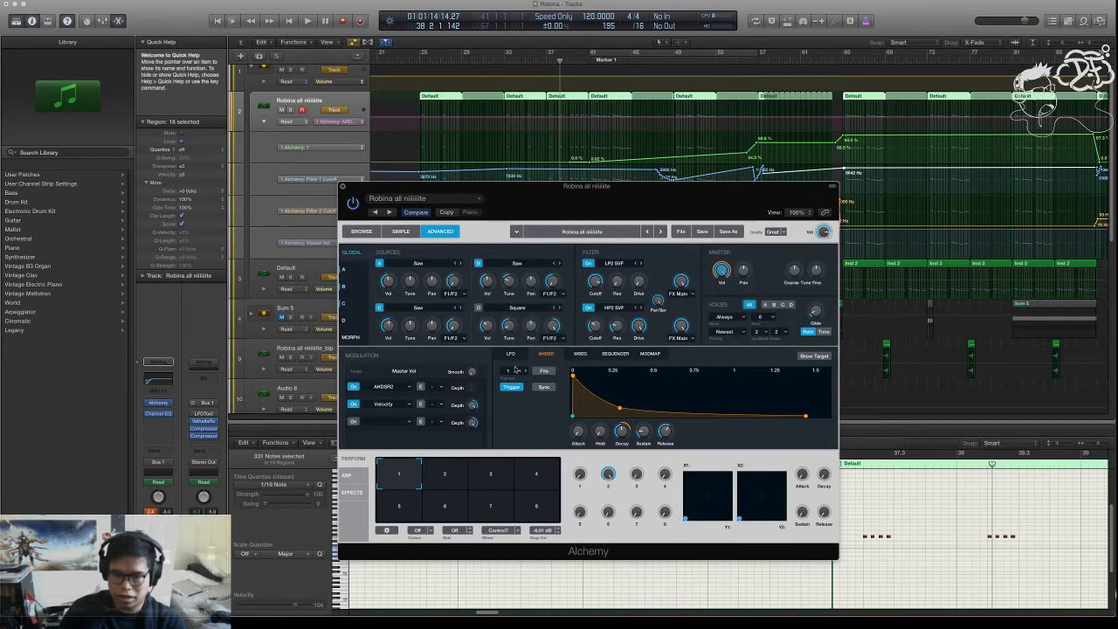
pyautogui.rightClick(623, 432)
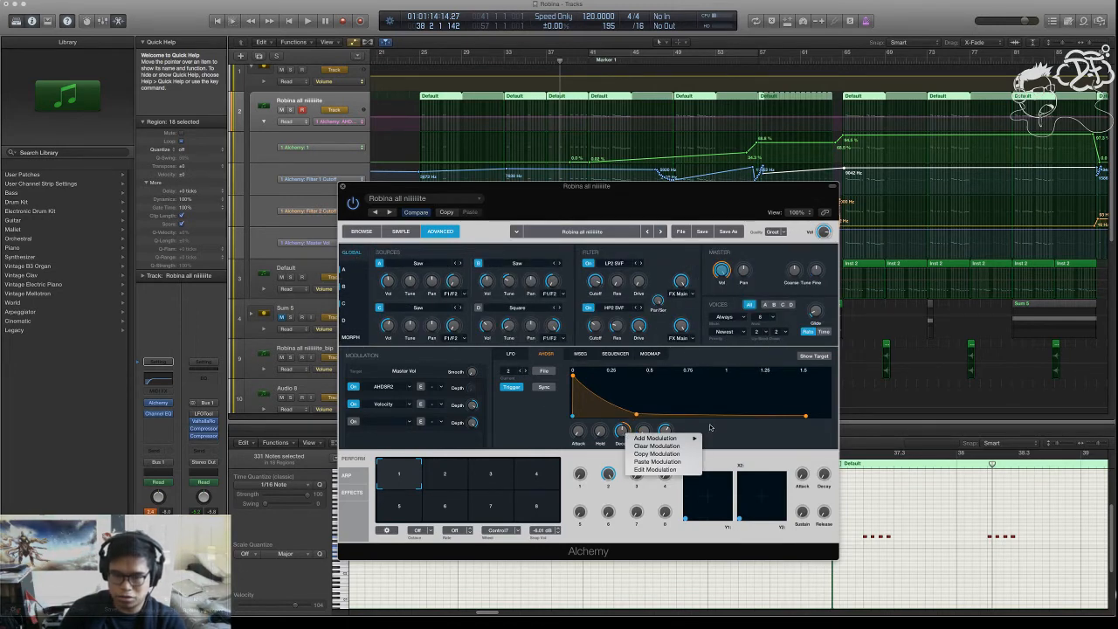
pyautogui.click(711, 425)
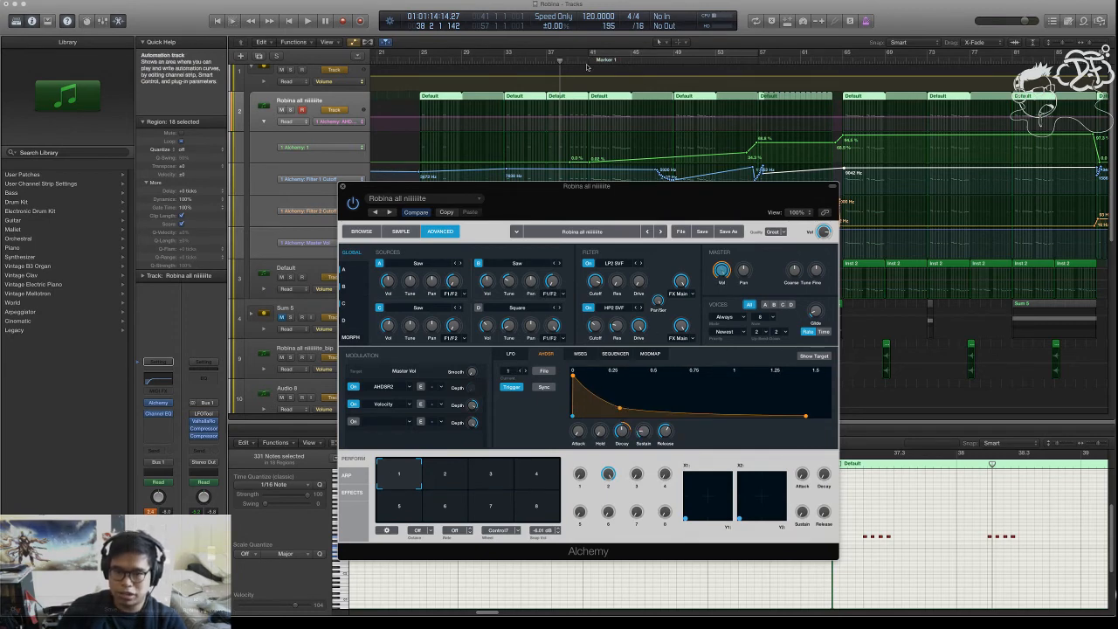
# - Enlarge the Alchemy view to 150% and move its window aside to uncover the automation from bar 57 onward
pyautogui.click(795, 212)
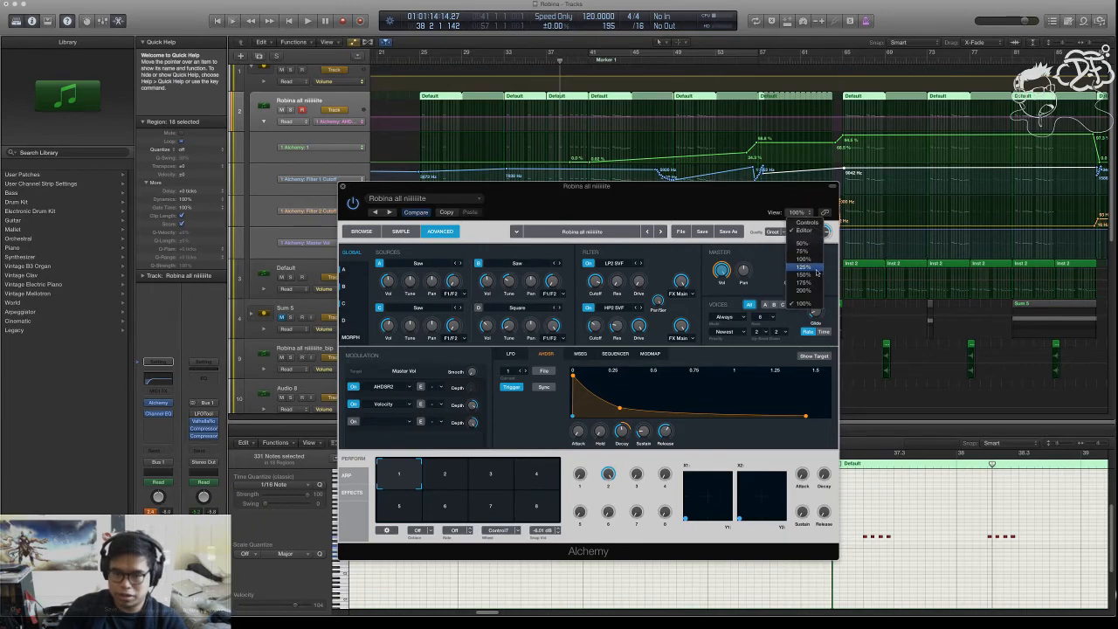
pyautogui.click(805, 275)
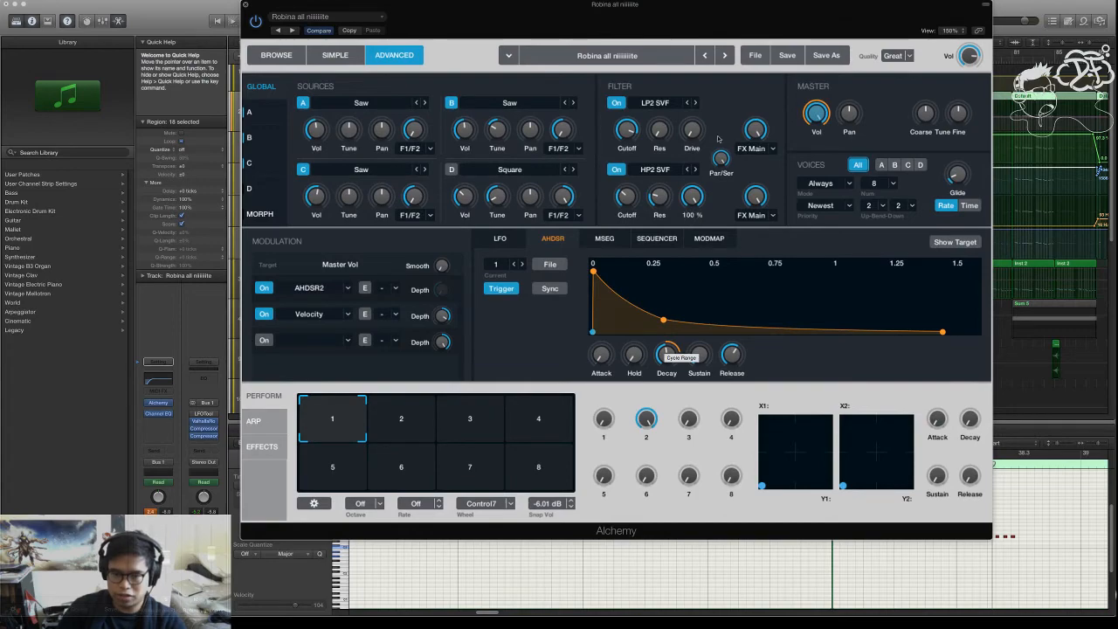
pyautogui.moveTo(758, 12); pyautogui.dragTo(512, 11)
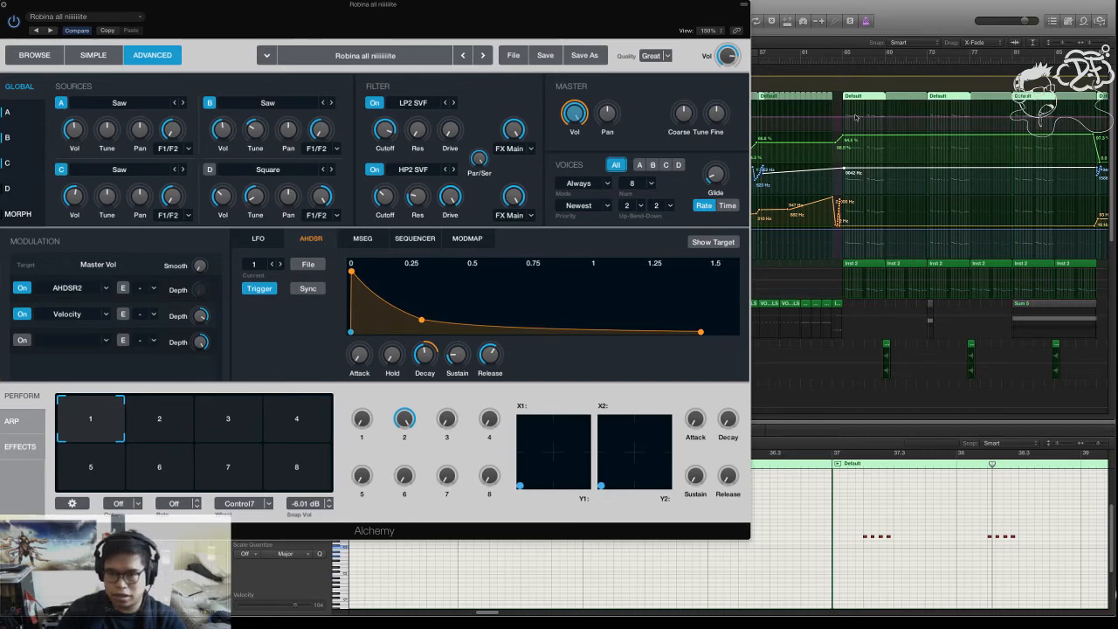
# - Play the automation build-up from about bar 38, jump ahead to about bar 53 and shift the Alchemy window beside the automation
pyautogui.hscroll(-10, 877, 149)
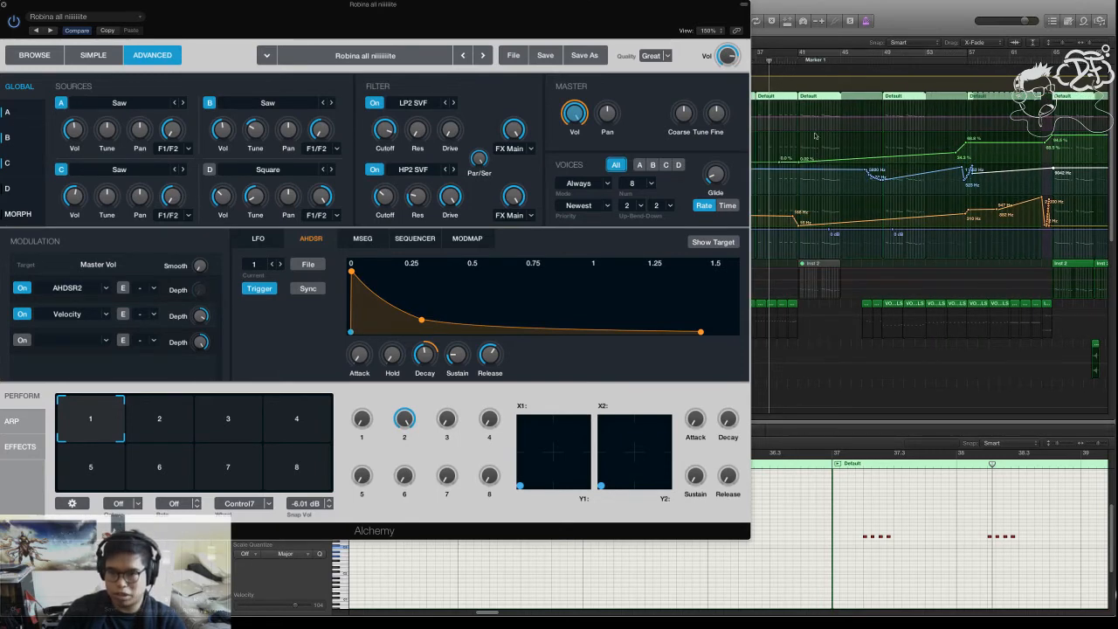
pyautogui.press('space')
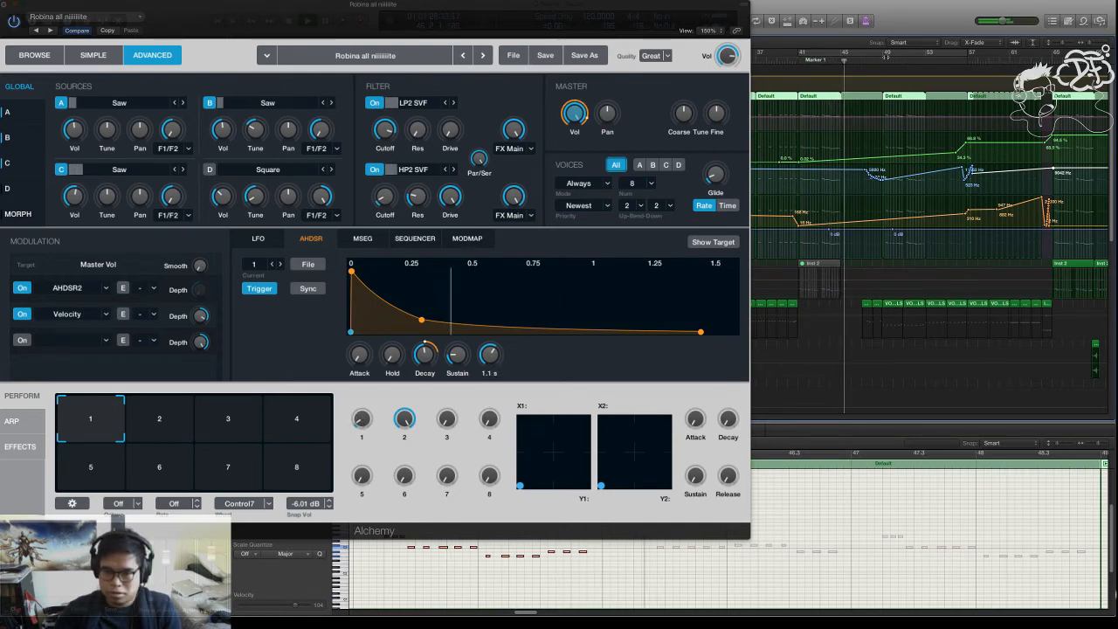
pyautogui.click(933, 66)
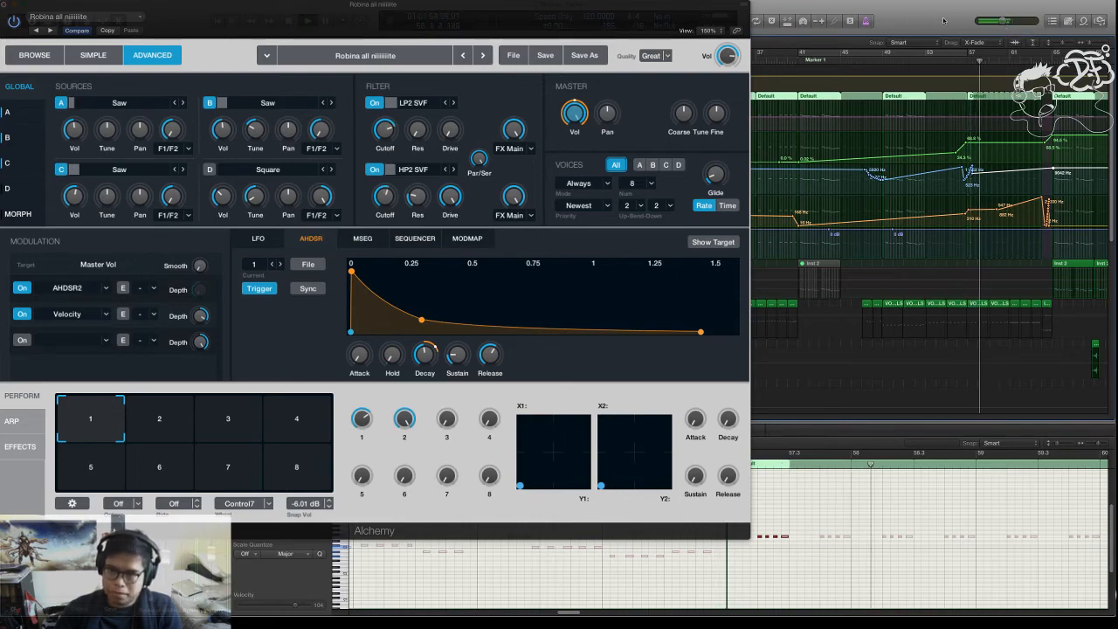
pyautogui.moveTo(681, 10); pyautogui.dragTo(925, 274)
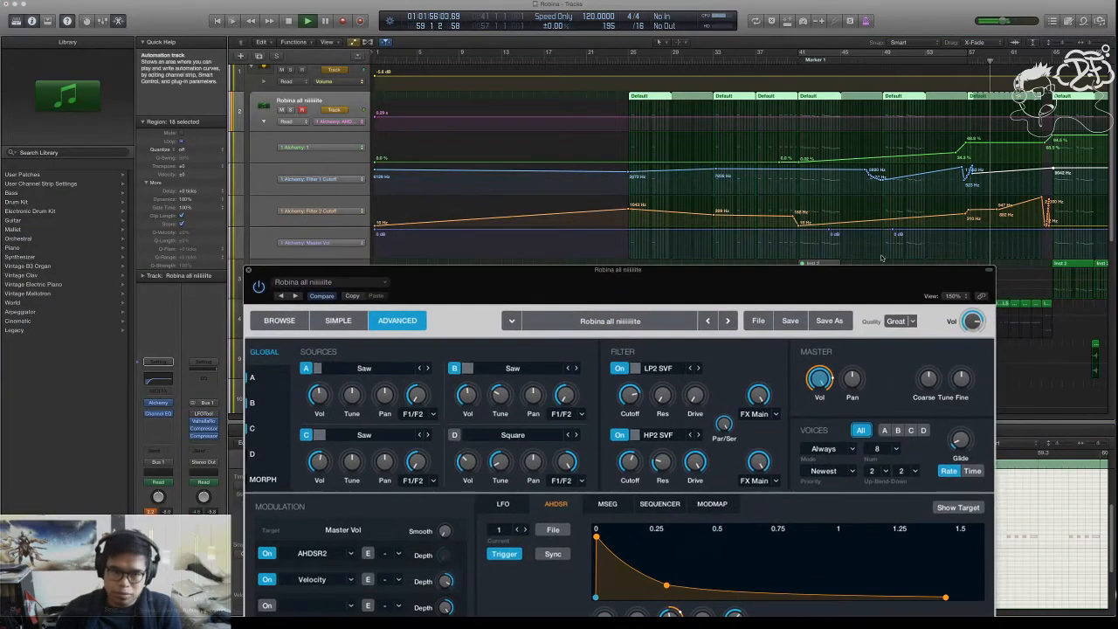
pyautogui.moveTo(360, 276); pyautogui.dragTo(145, 4)
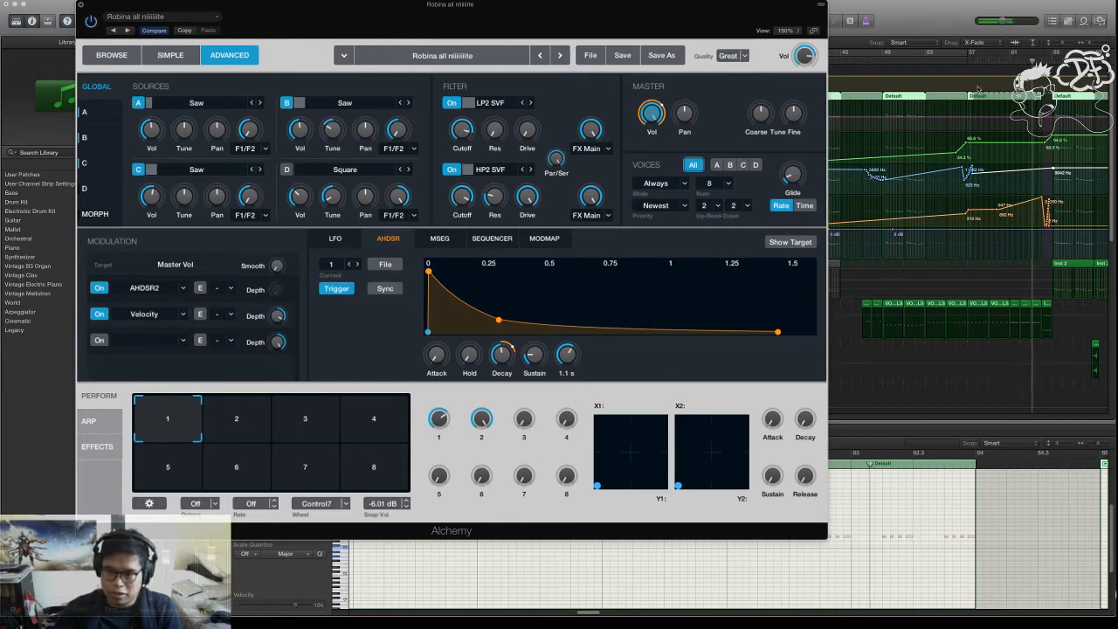
# - Set the master volume to -0.6 dB during playback and reposition the Alchemy window over the tracks
pyautogui.moveTo(996, 18); pyautogui.dragTo(1020, 20)
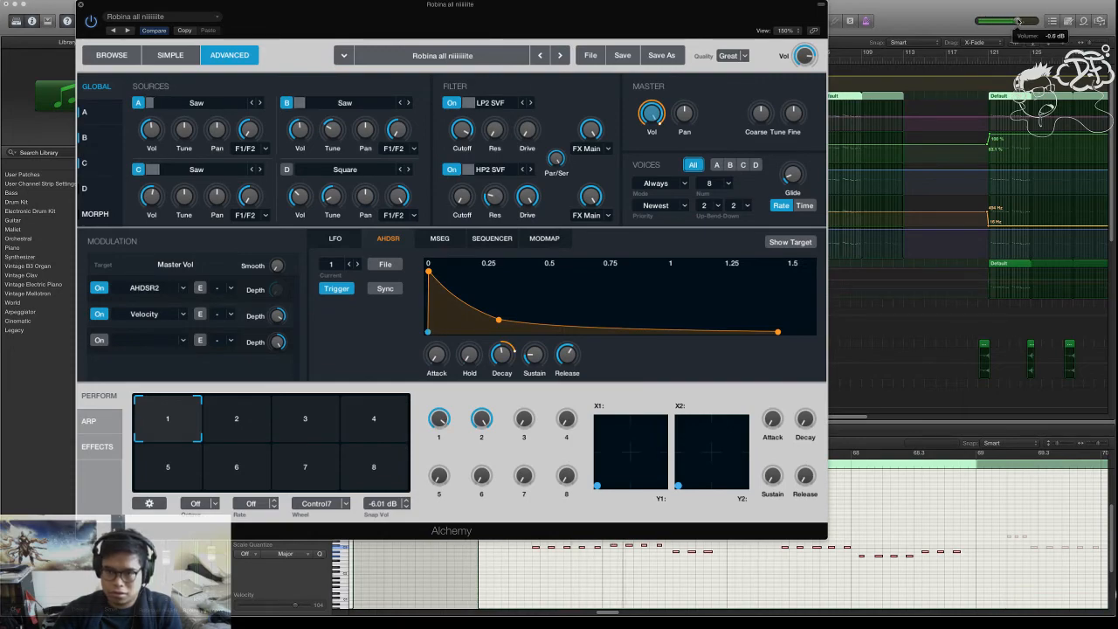
pyautogui.moveTo(690, 14); pyautogui.dragTo(671, 116)
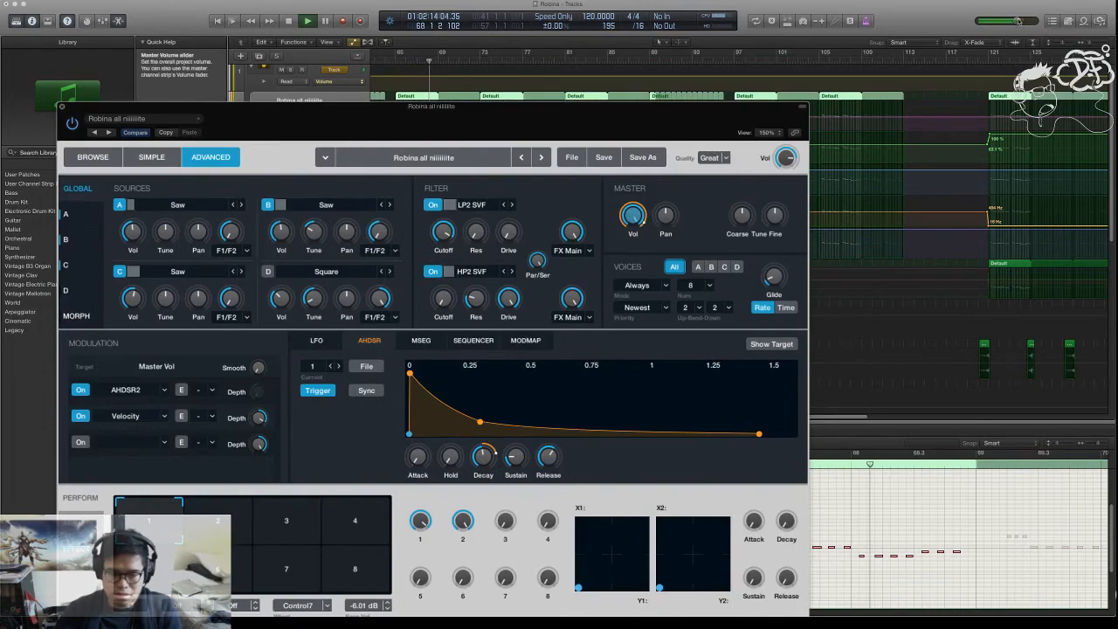
pyautogui.moveTo(740, 129); pyautogui.dragTo(832, 24)
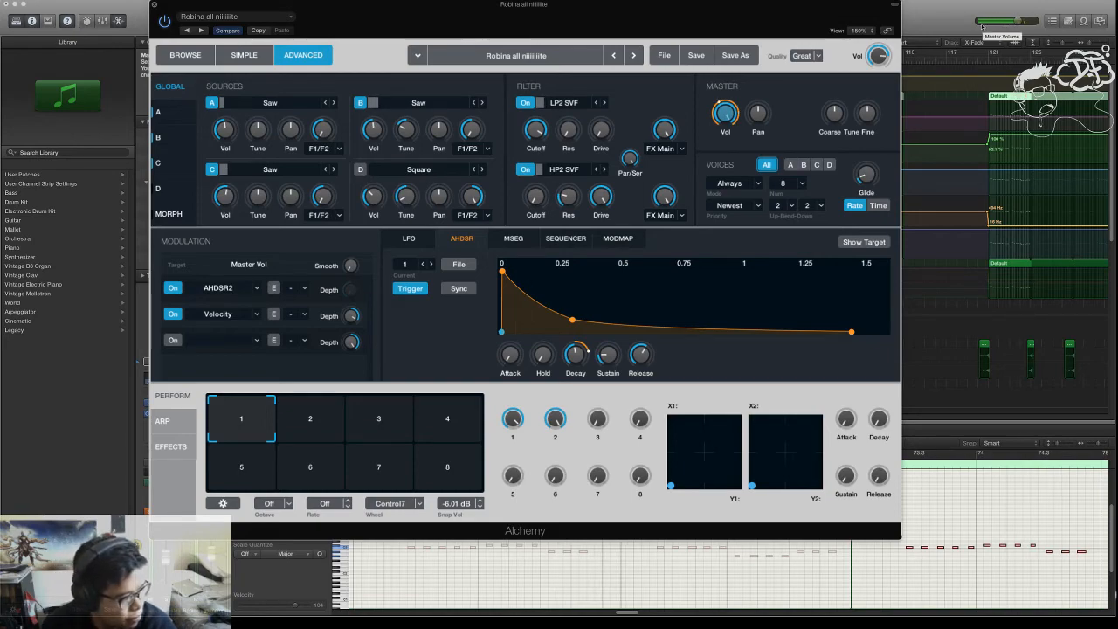
# - Return to the project from the window overview, uncover the track headers and select the Audio 8 track
pyautogui.hotkey('ctrl', 'Up')
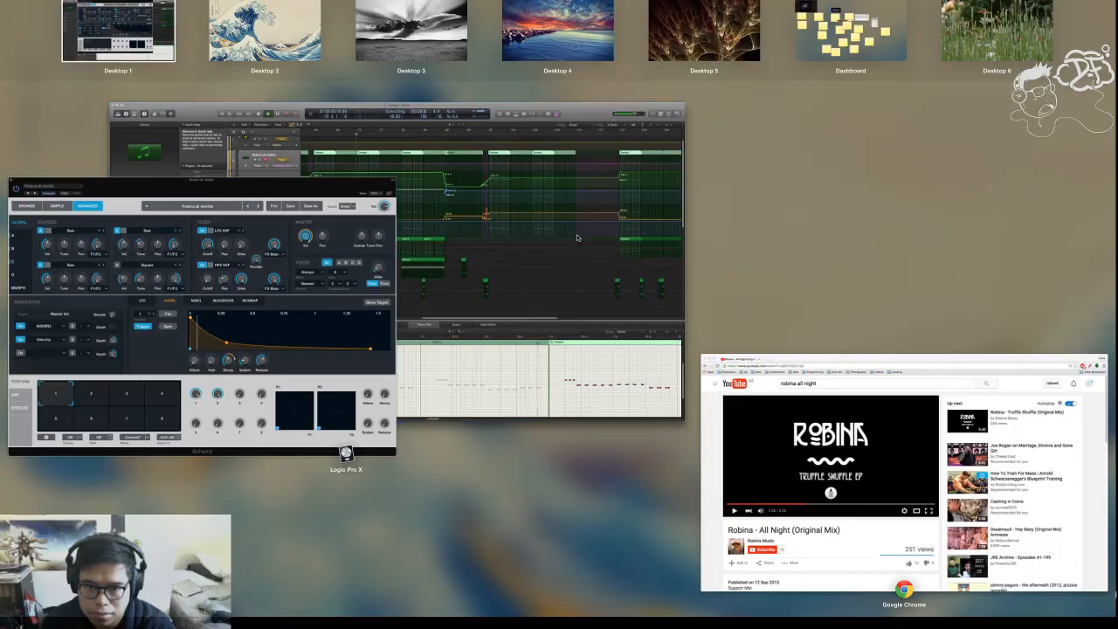
pyautogui.click(577, 236)
pyautogui.moveTo(557, 22); pyautogui.dragTo(718, 135)
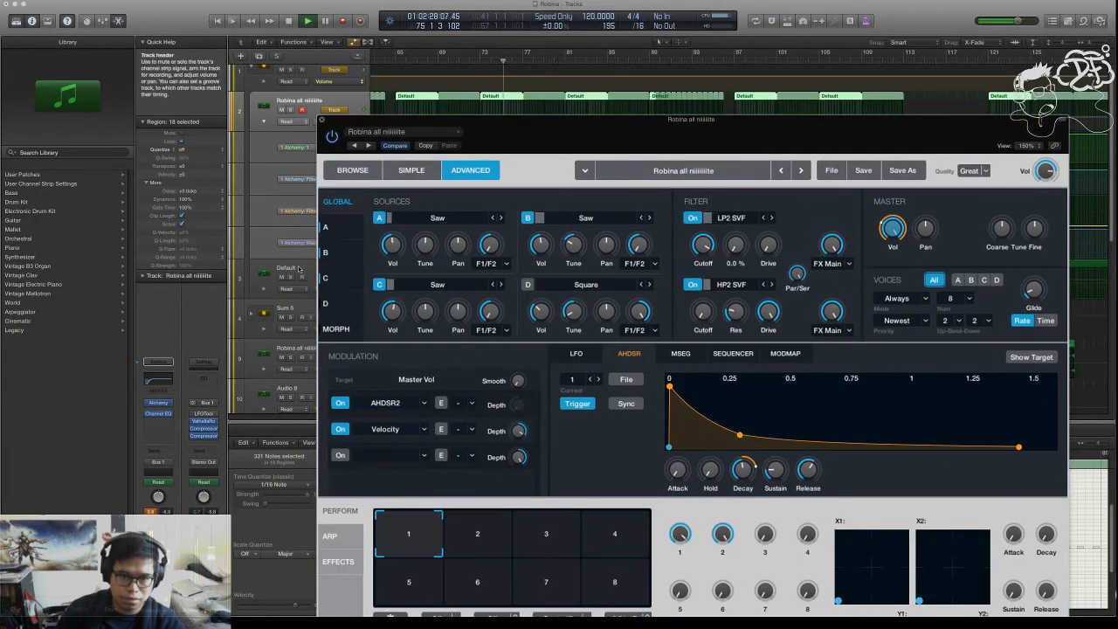
pyautogui.scroll(-5, 295, 299)
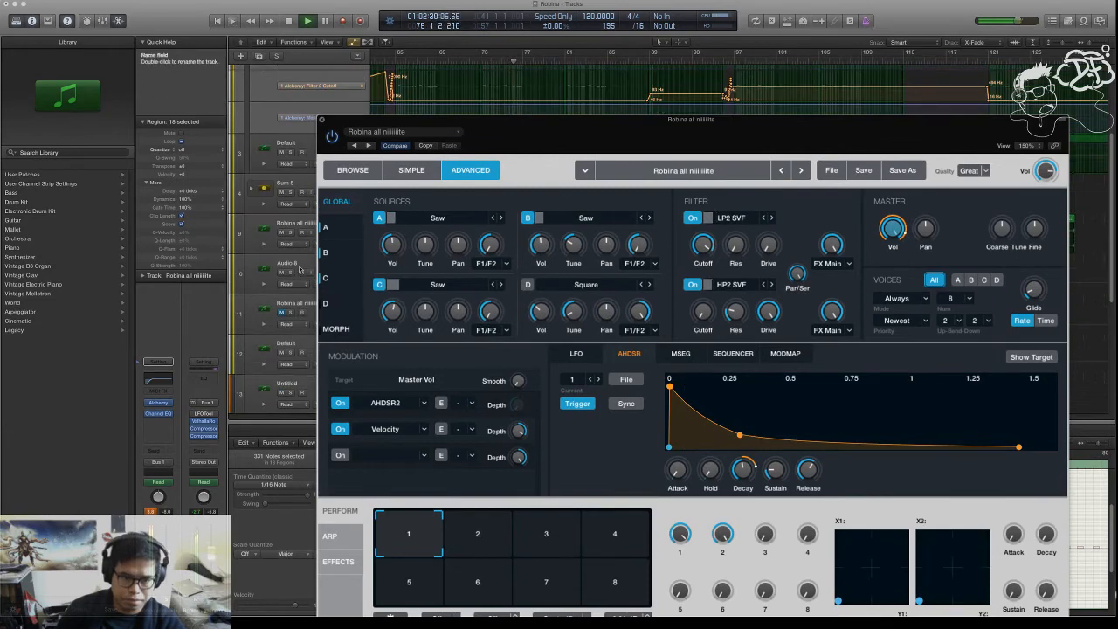
pyautogui.click(302, 263)
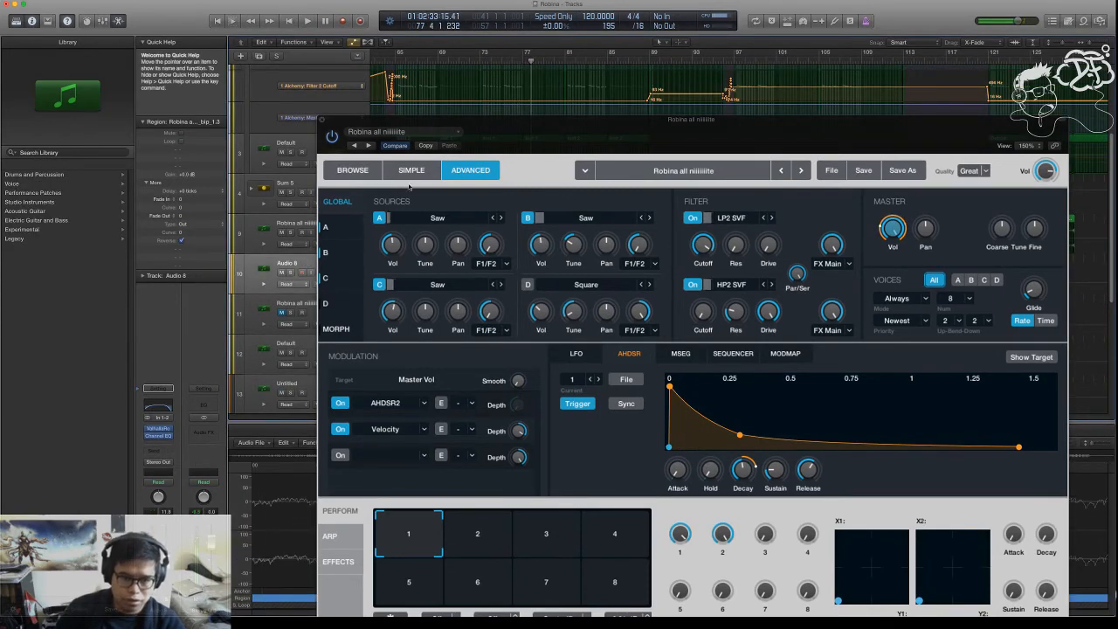
# - Dismiss the insert slot's effects list without choosing a plug-in and close the Alchemy window
pyautogui.click(204, 427)
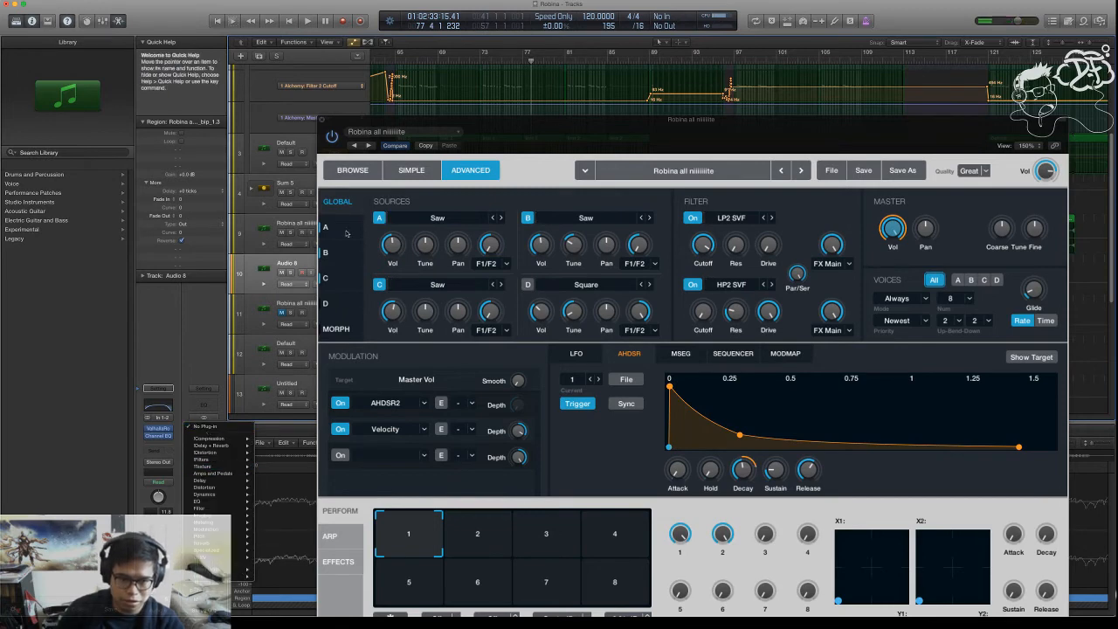
pyautogui.click(448, 131)
pyautogui.moveTo(488, 130); pyautogui.dragTo(413, 15)
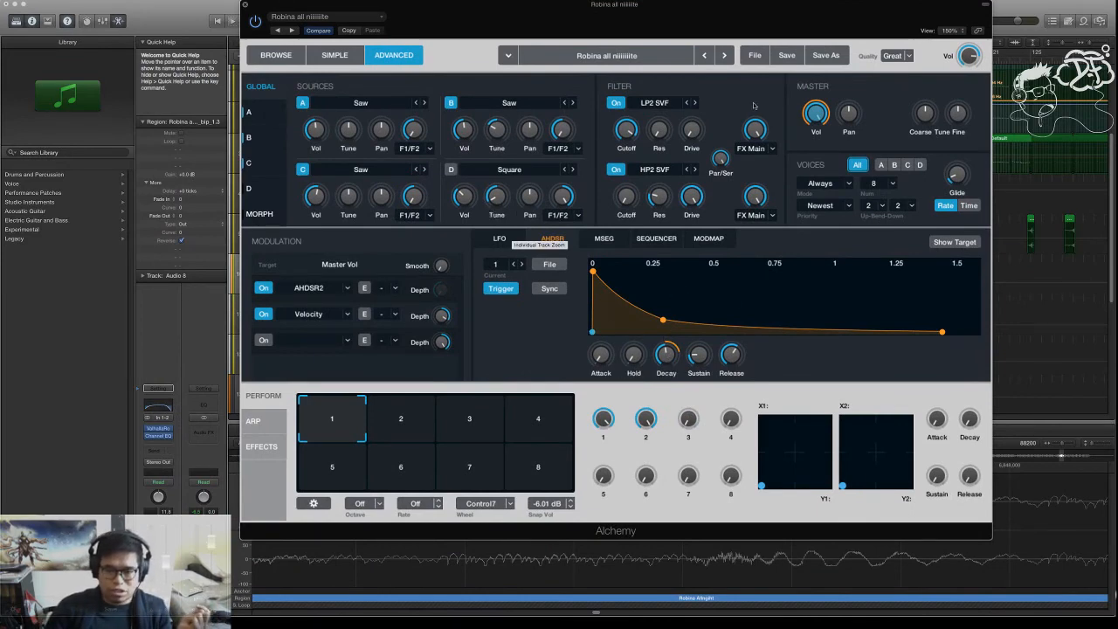
pyautogui.click(245, 6)
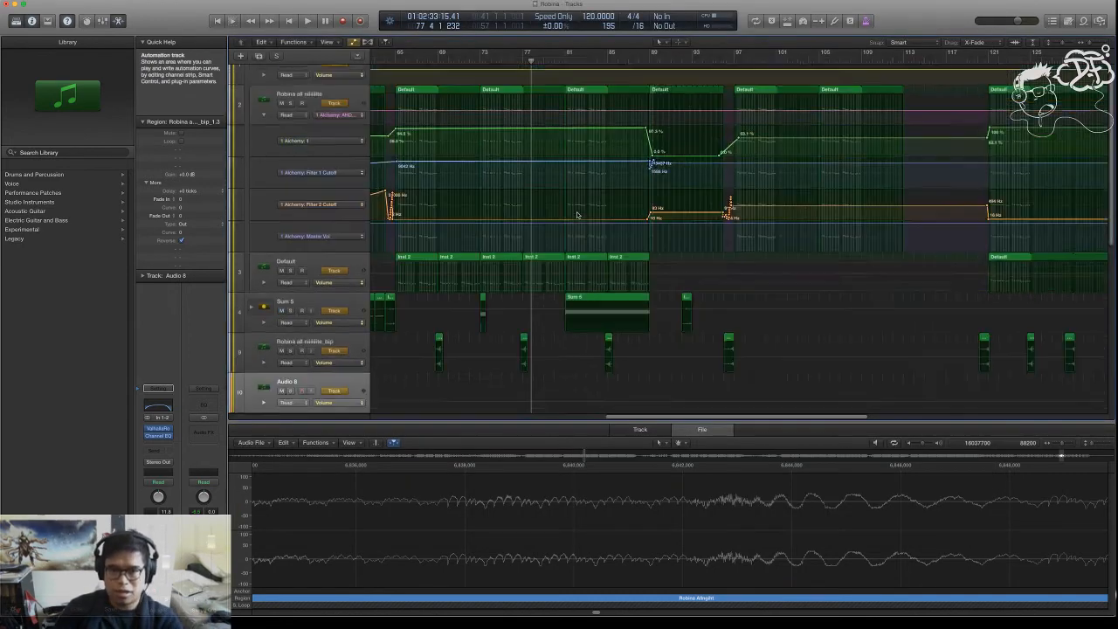
# - Examine the Alchemy macro and filter cutoff automation across the arrangement, together with the regions on the tracks below
pyautogui.scroll(1, 577, 215)
pyautogui.hscroll(1, 611, 218)
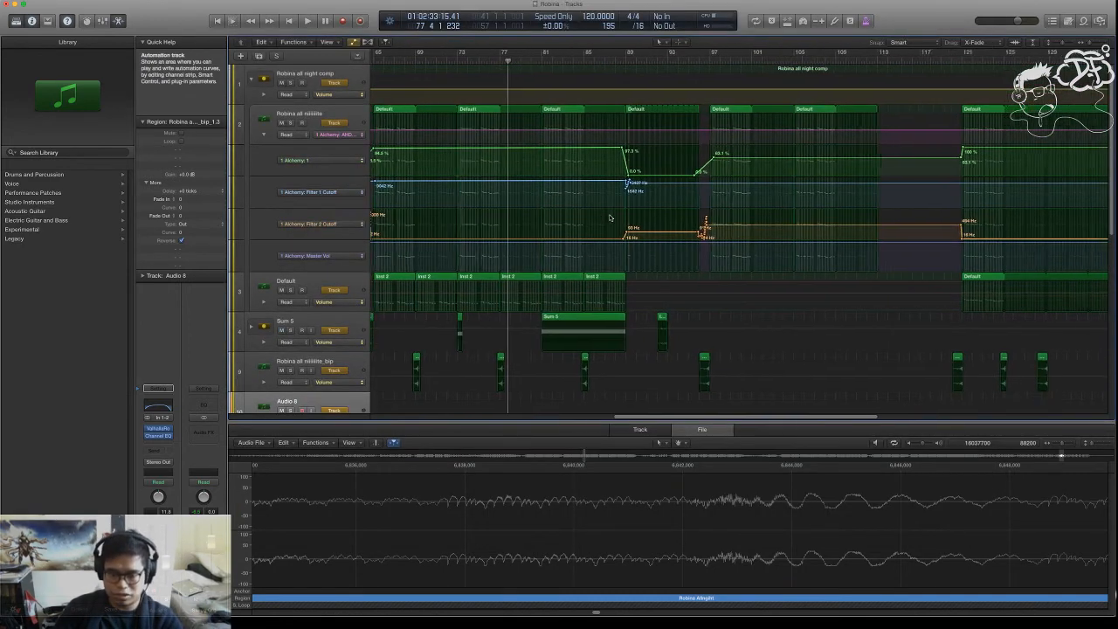
pyautogui.scroll(-4, 610, 218)
pyautogui.hscroll(-2, 611, 217)
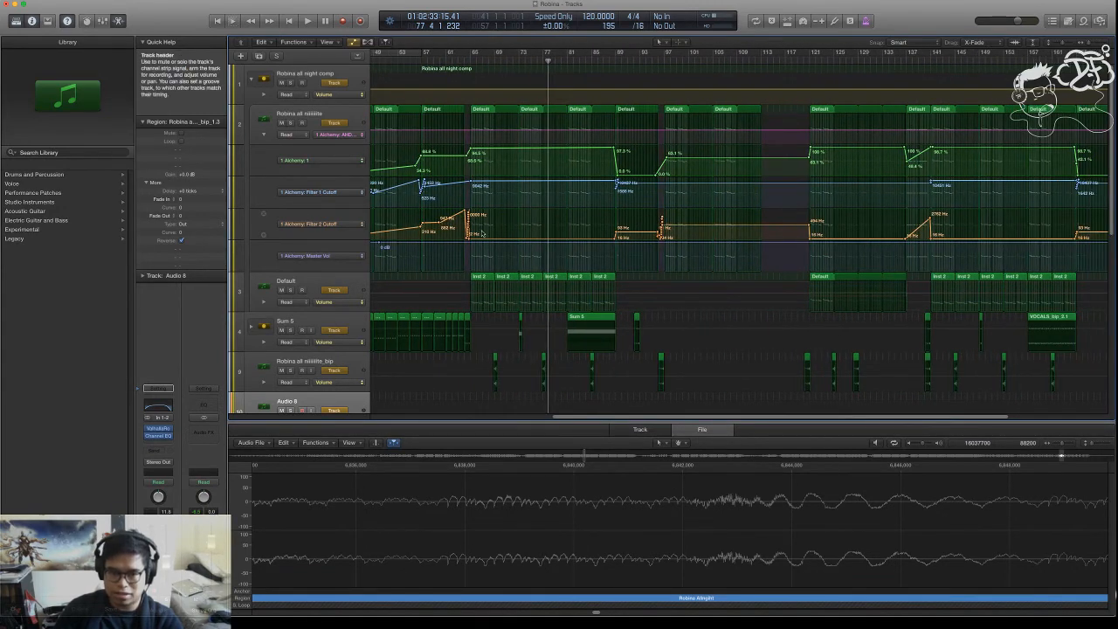
pyautogui.hscroll(2, 454, 232)
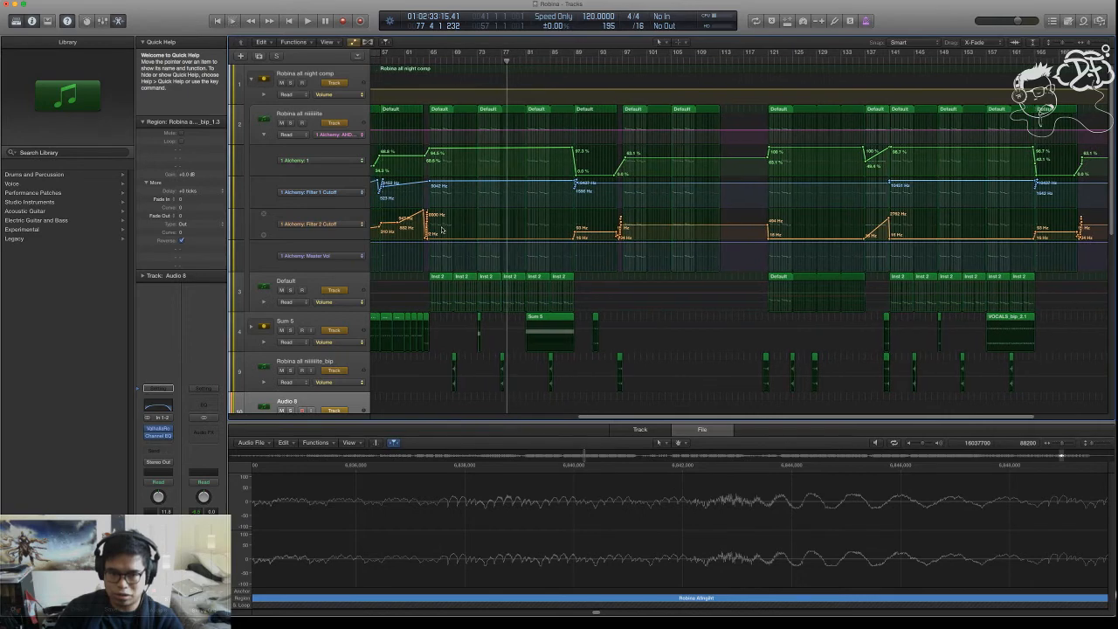
pyautogui.hscroll(-10, 442, 230)
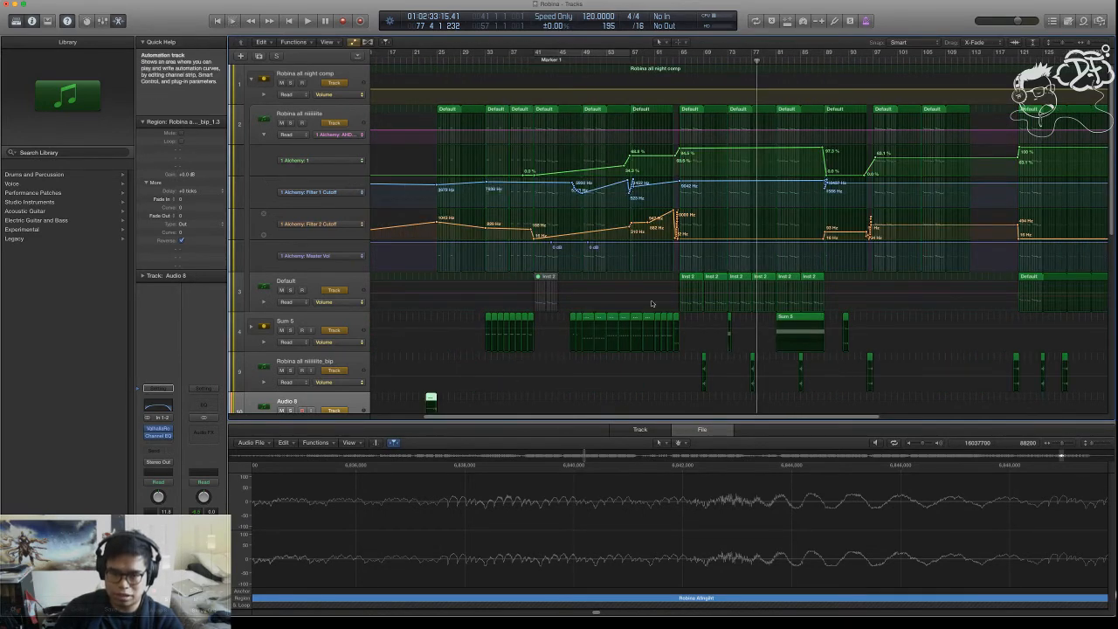
pyautogui.scroll(-3, 597, 223)
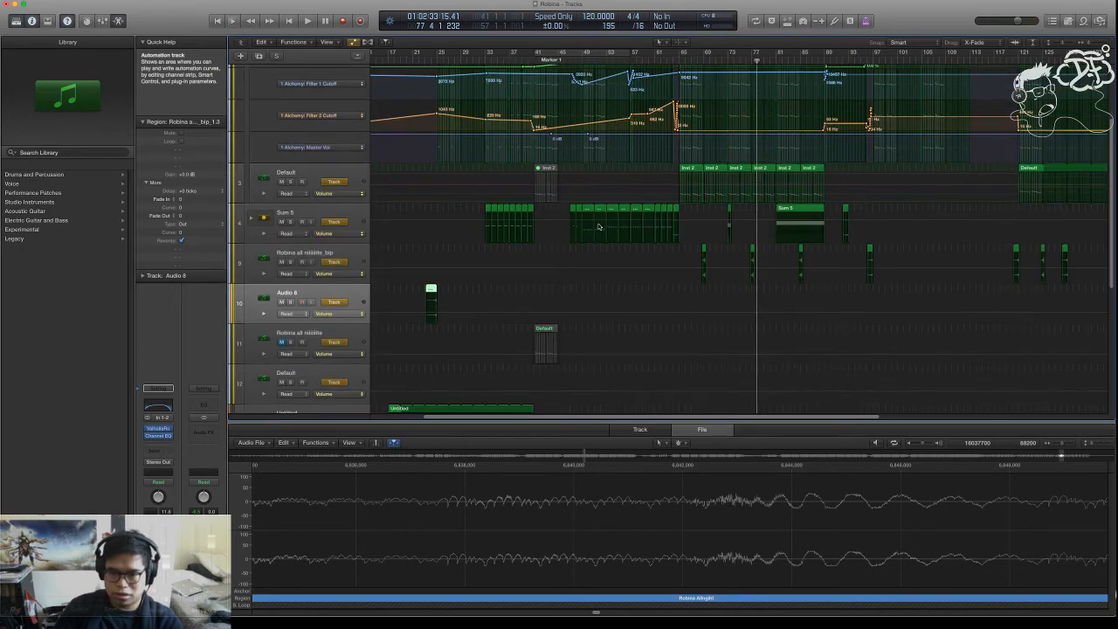
pyautogui.scroll(-4, 599, 227)
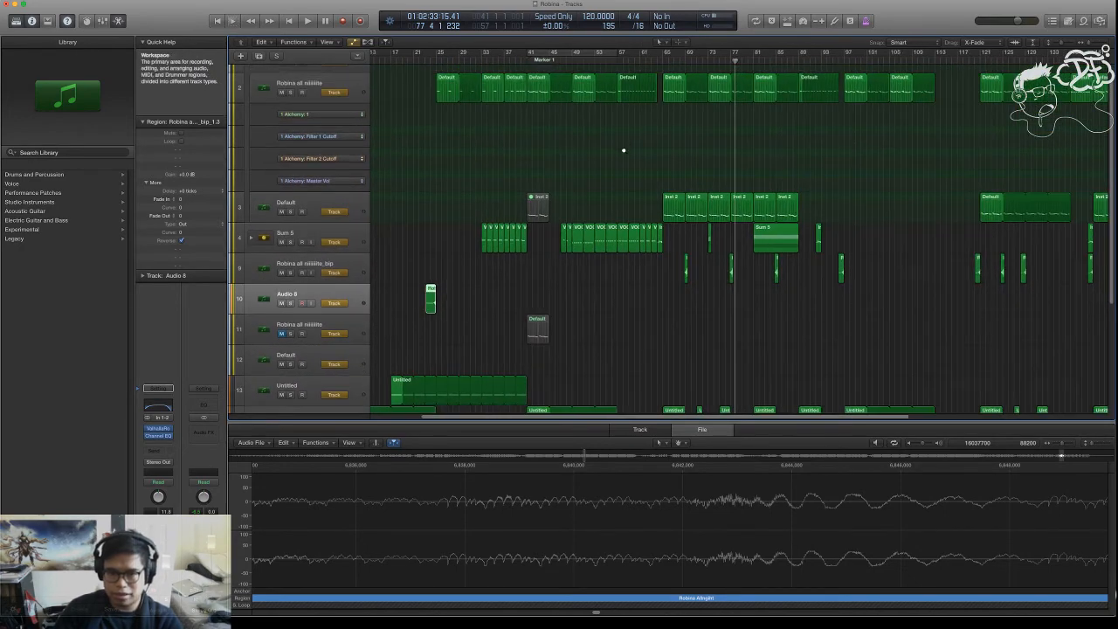
pyautogui.scroll(5, 622, 150)
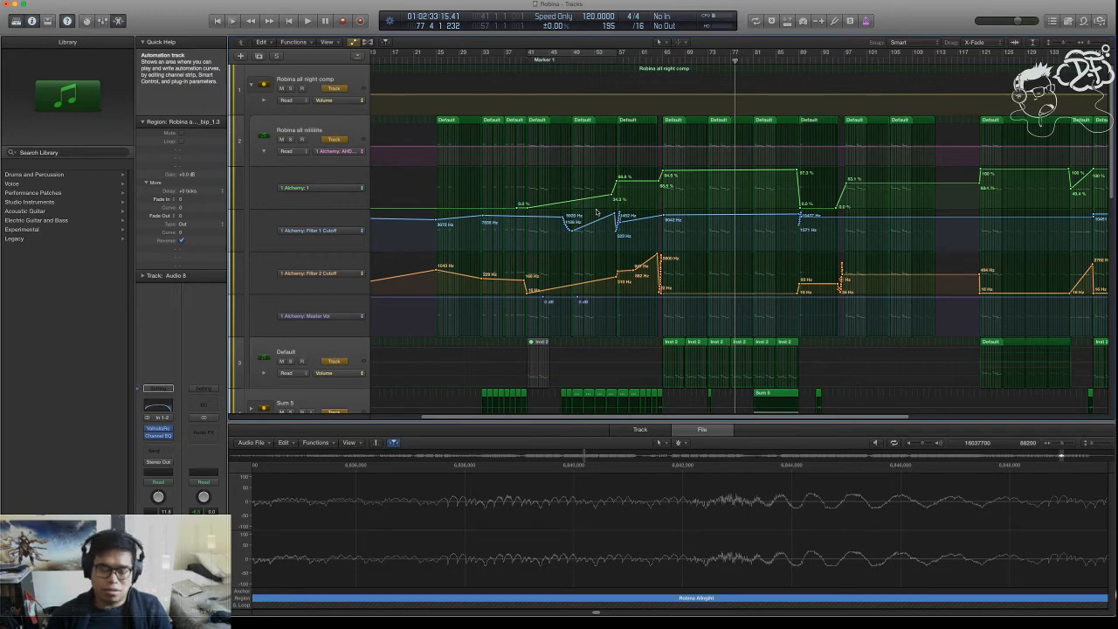
# - Hide the automation lanes so that the tracks show only their regions
pyautogui.press('a')
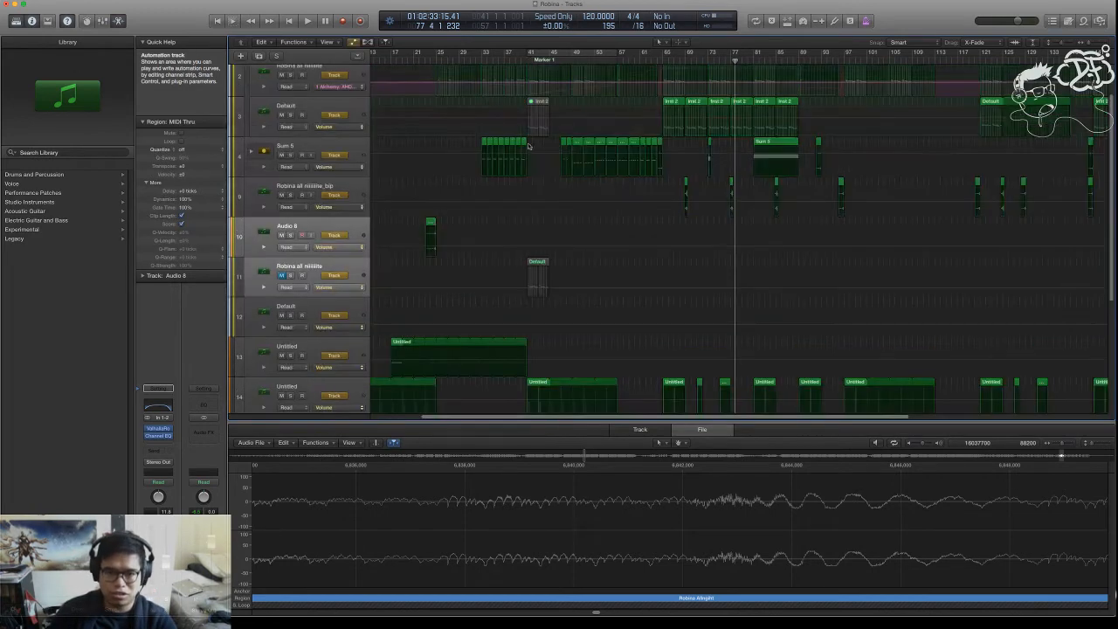
pyautogui.scroll(5, 443, 156)
pyautogui.press('a')
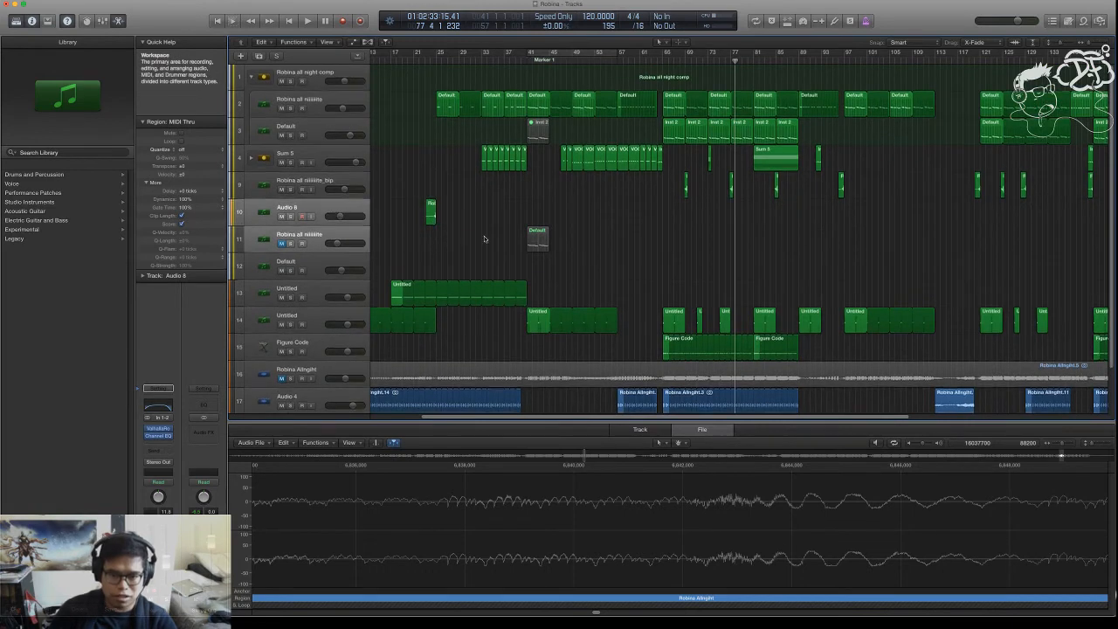
# - Select the bounced "_bip" track below Sum 5 and play its short region from about bar 68, then stop
pyautogui.scroll(-2, 486, 234)
pyautogui.scroll(-5, 602, 254)
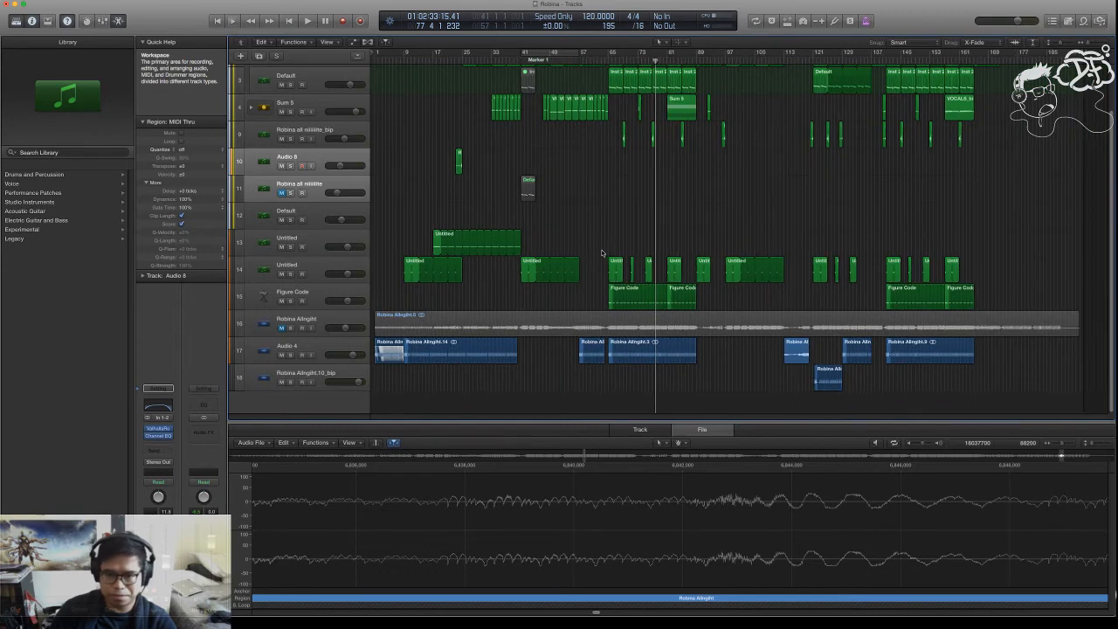
pyautogui.scroll(5, 602, 254)
pyautogui.press('super+Right')
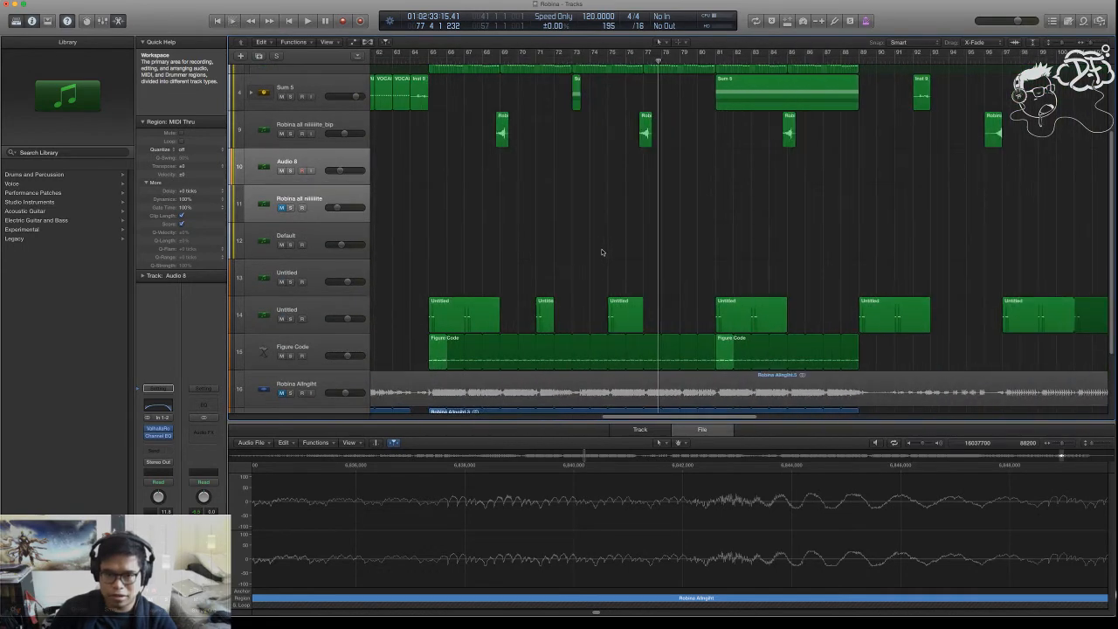
pyautogui.hscroll(-4, 584, 184)
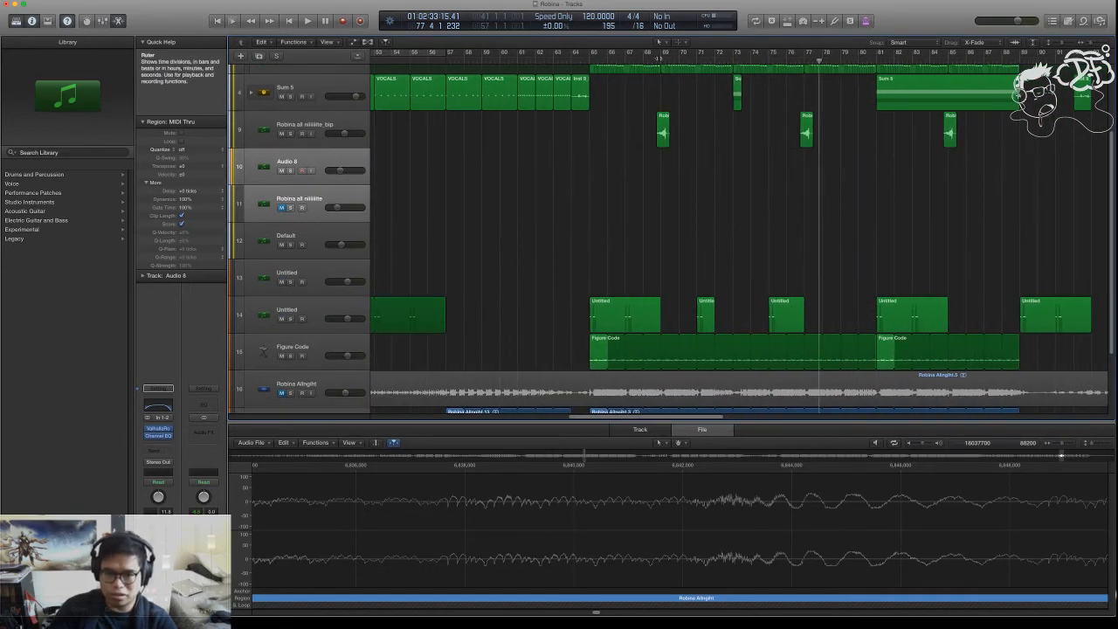
pyautogui.click(652, 58)
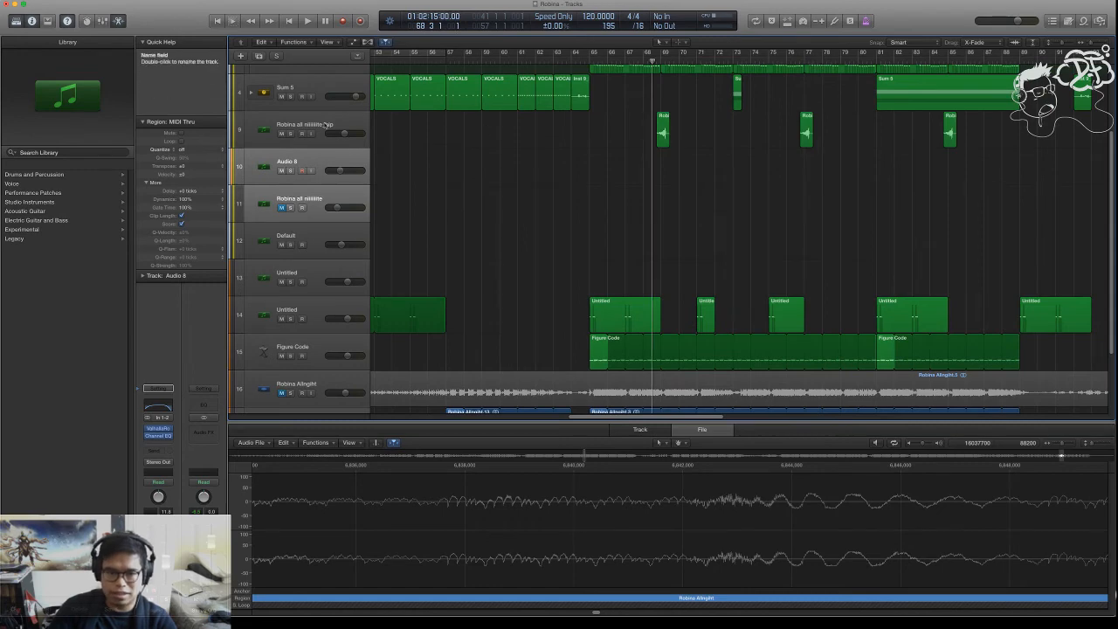
pyautogui.click(325, 125)
pyautogui.press('space')
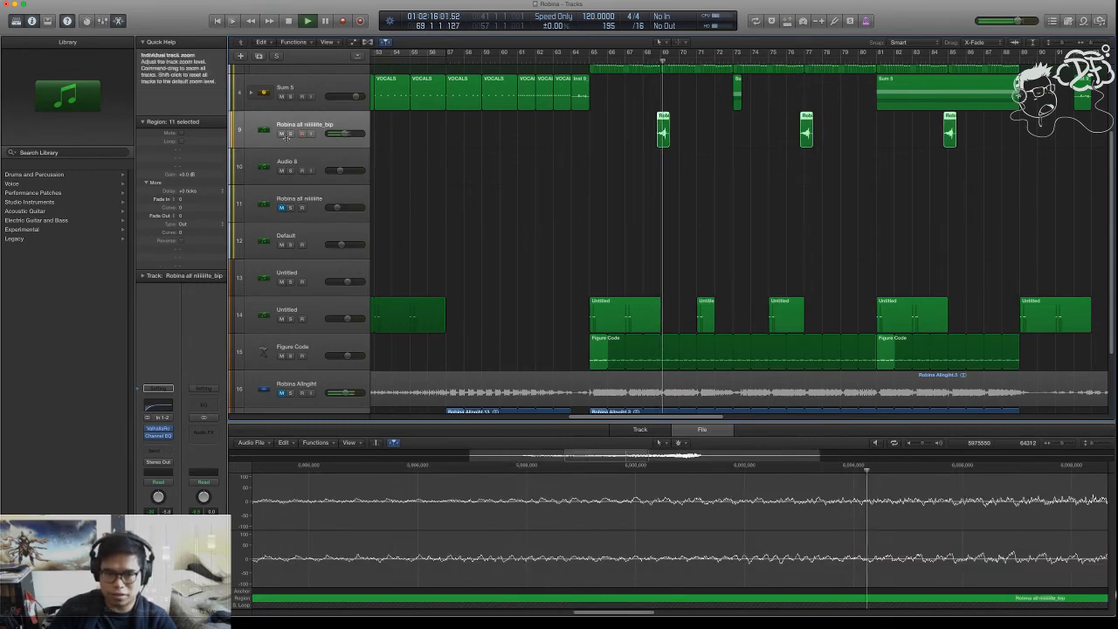
pyautogui.press('space')
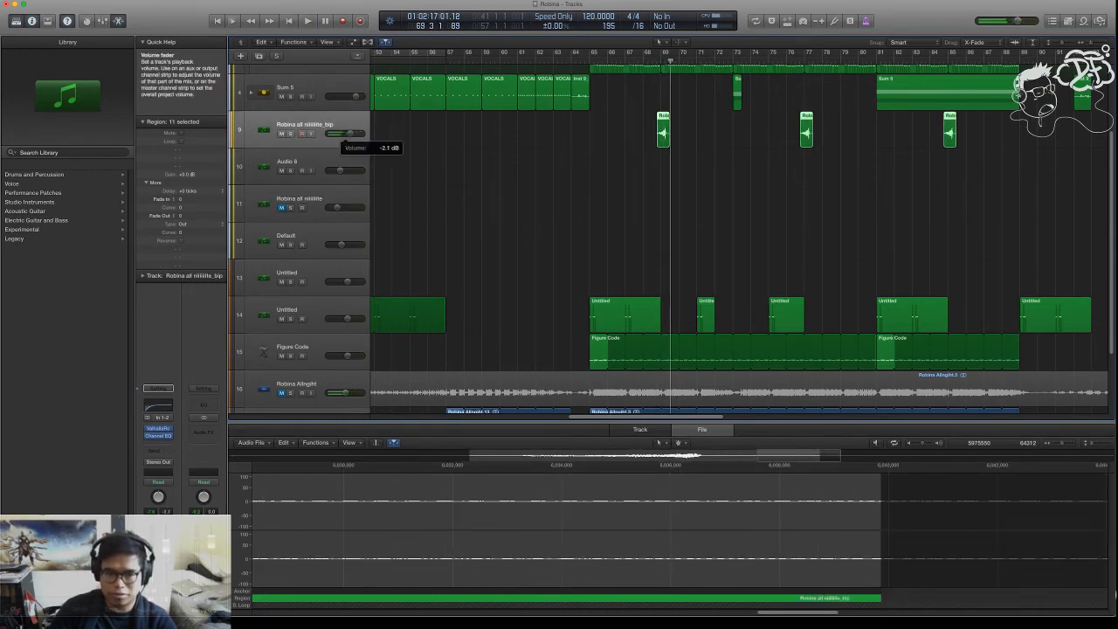
# - Set the bounced "_bip" track's volume to about -2 dB and play the arrangement from bar 65 with all tracks in view
pyautogui.moveTo(349, 134); pyautogui.dragTo(351, 134)
pyautogui.click(592, 59)
pyautogui.press('space')
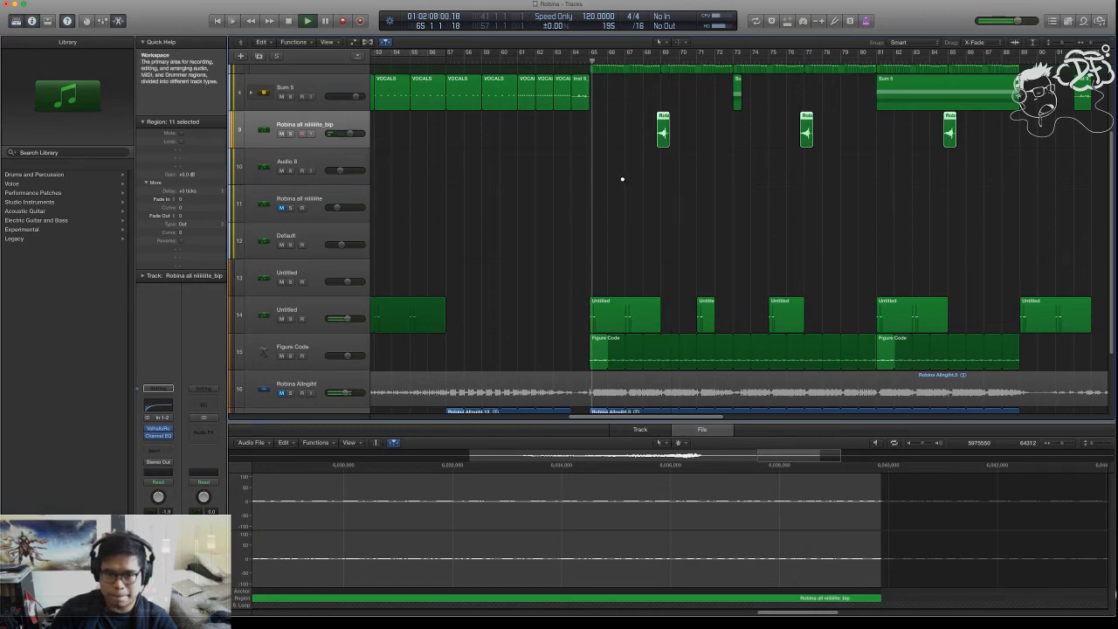
pyautogui.press('super+Up')
pyautogui.press('super+Up')
pyautogui.press('super+Up')
pyautogui.press('super+Up')
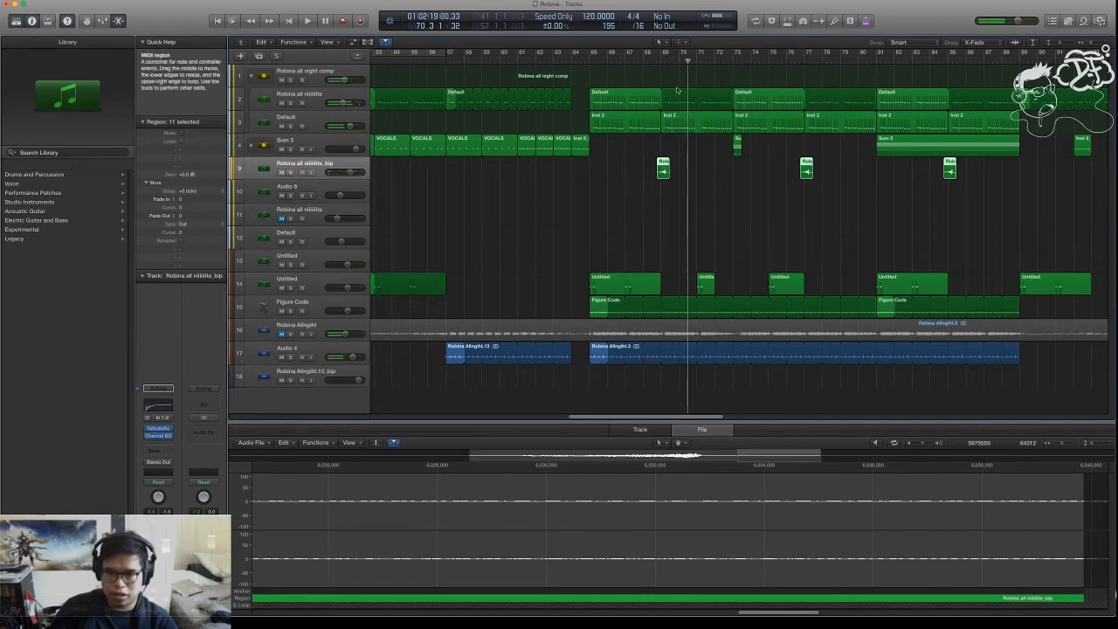
# - Stop playback, set the playhead to bar 68 and enlarge the area around the bounced "_bip" region near bar 69
pyautogui.click(661, 61)
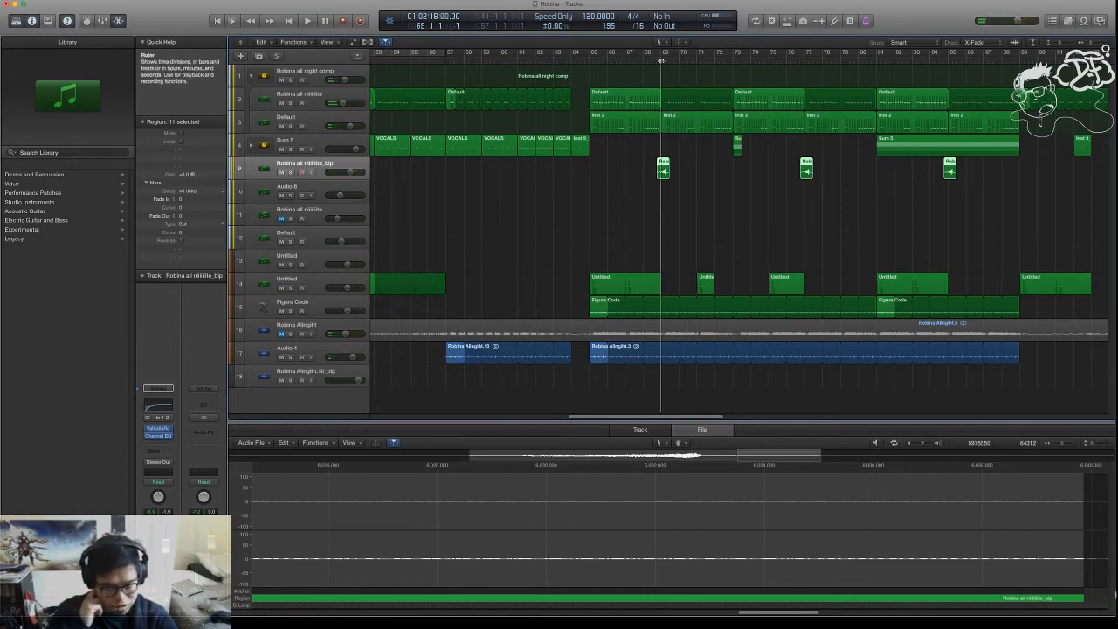
pyautogui.click(657, 60)
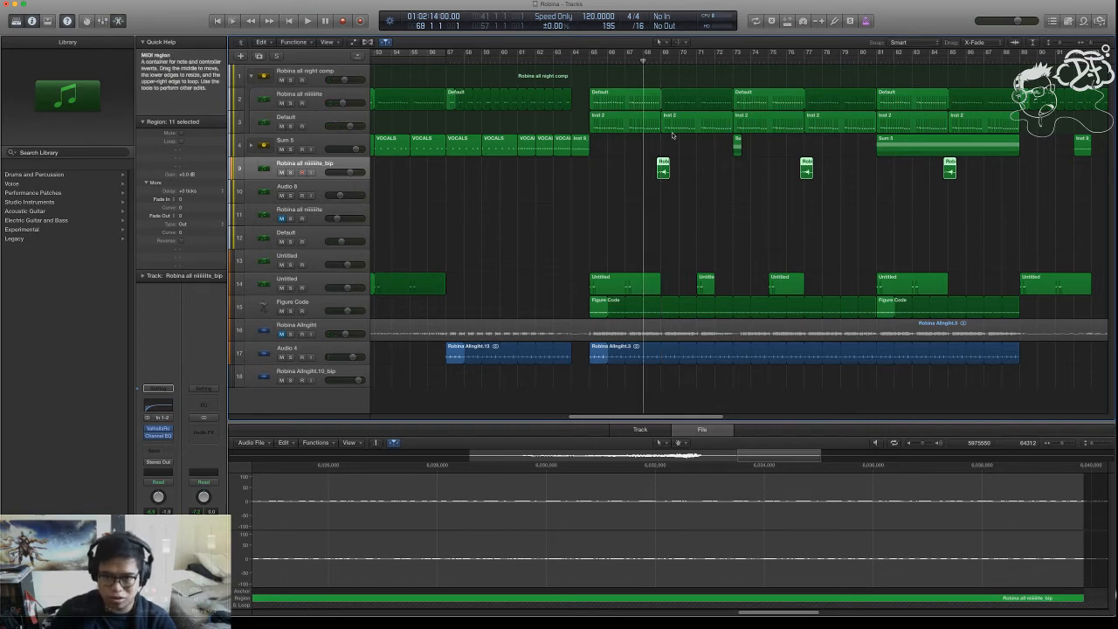
pyautogui.press('super+Down')
pyautogui.press('super+Right')
pyautogui.press('super+Right')
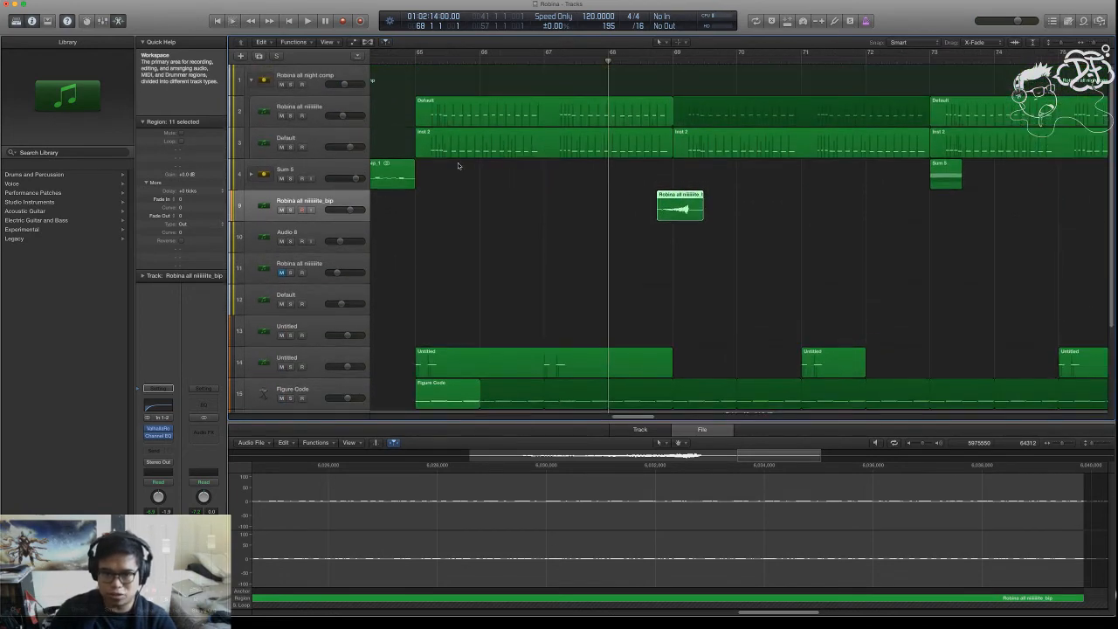
# - Duplicate the synth track on track 2 with its settings and set the playhead to bar 65
pyautogui.click(337, 112)
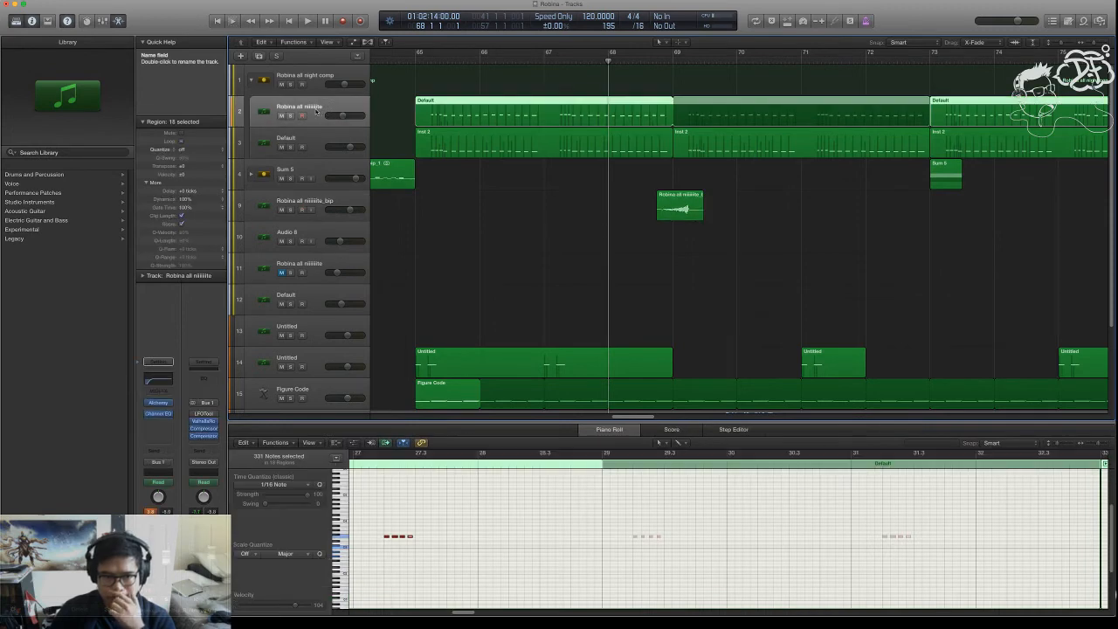
pyautogui.press('super+d')
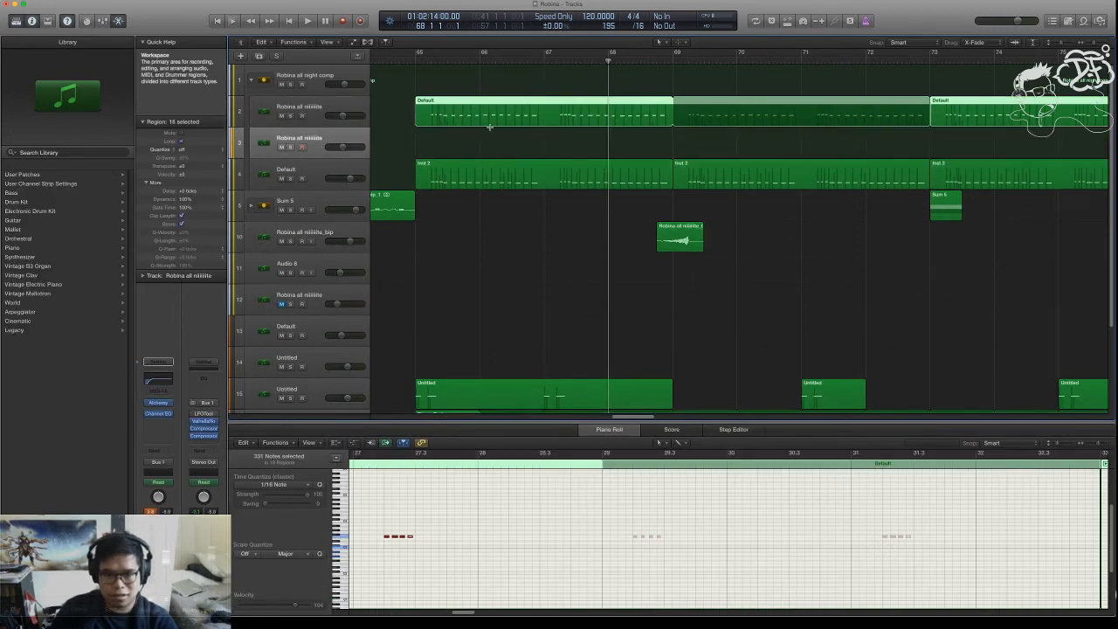
pyautogui.click(464, 149)
pyautogui.click(456, 115)
pyautogui.click(417, 60)
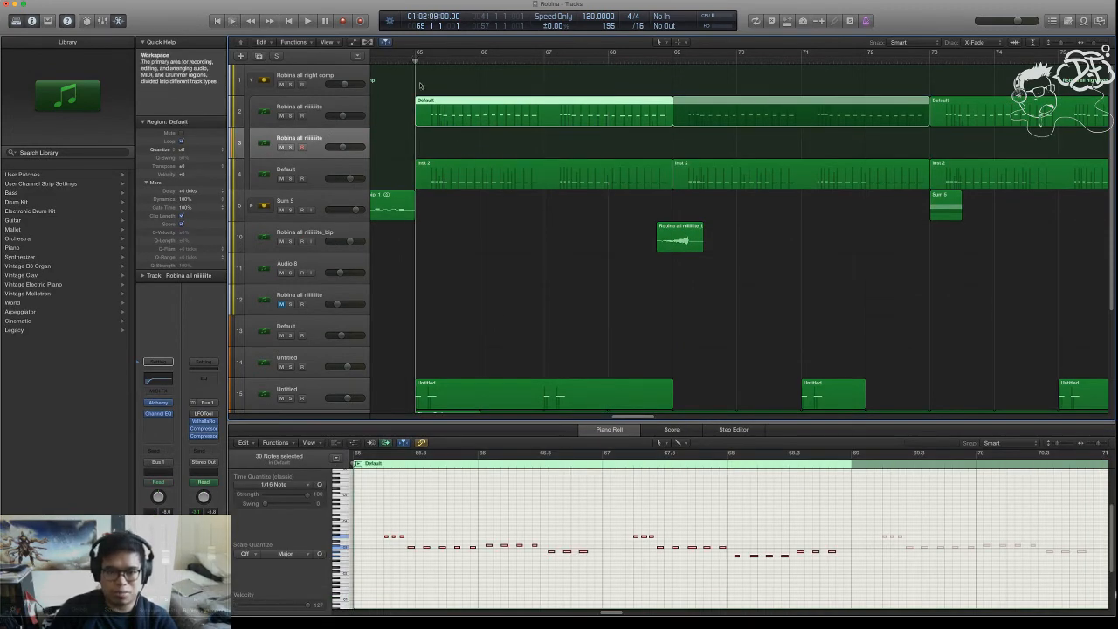
pyautogui.click(462, 135)
pyautogui.click(447, 123)
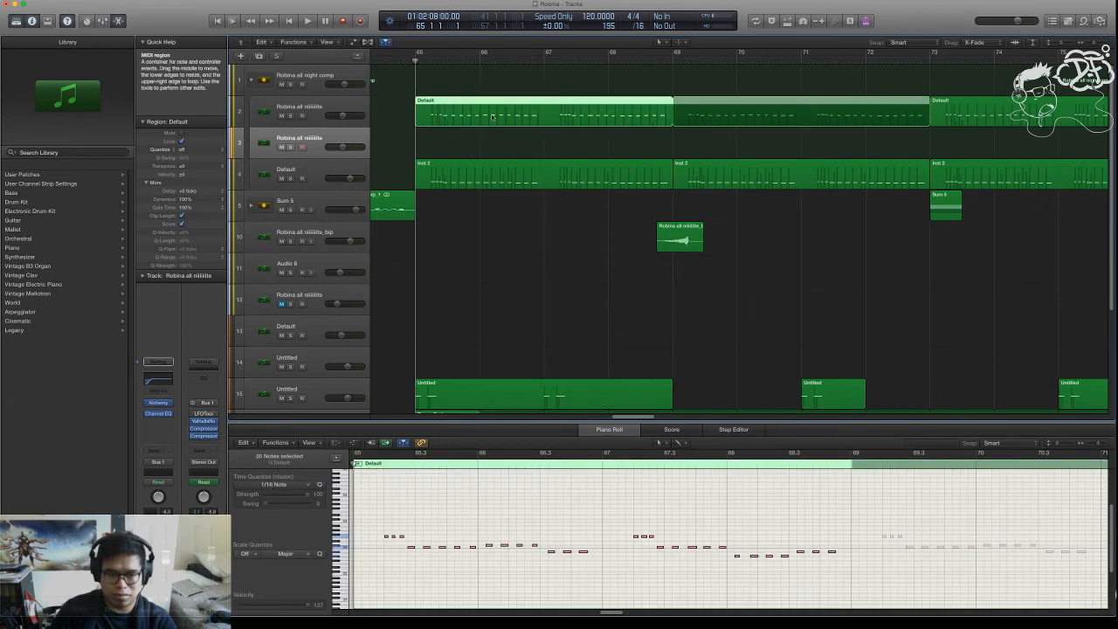
# - Create an empty MIDI region at bar 65 on the duplicated synth track, solo the track and open the region for note editing
pyautogui.rightClick(433, 141)
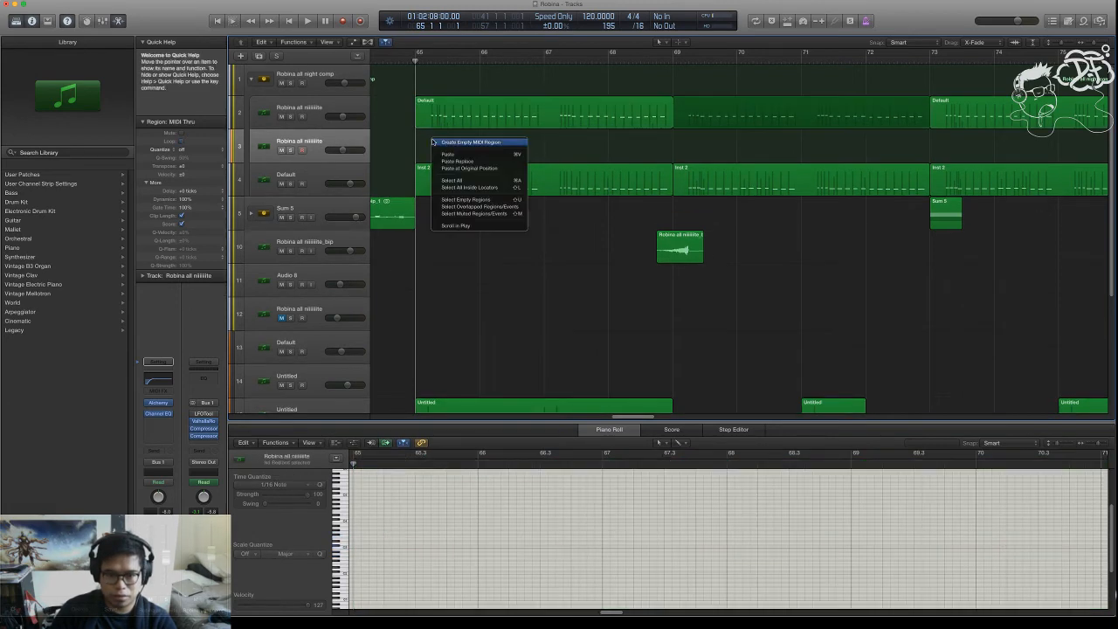
pyautogui.click(469, 142)
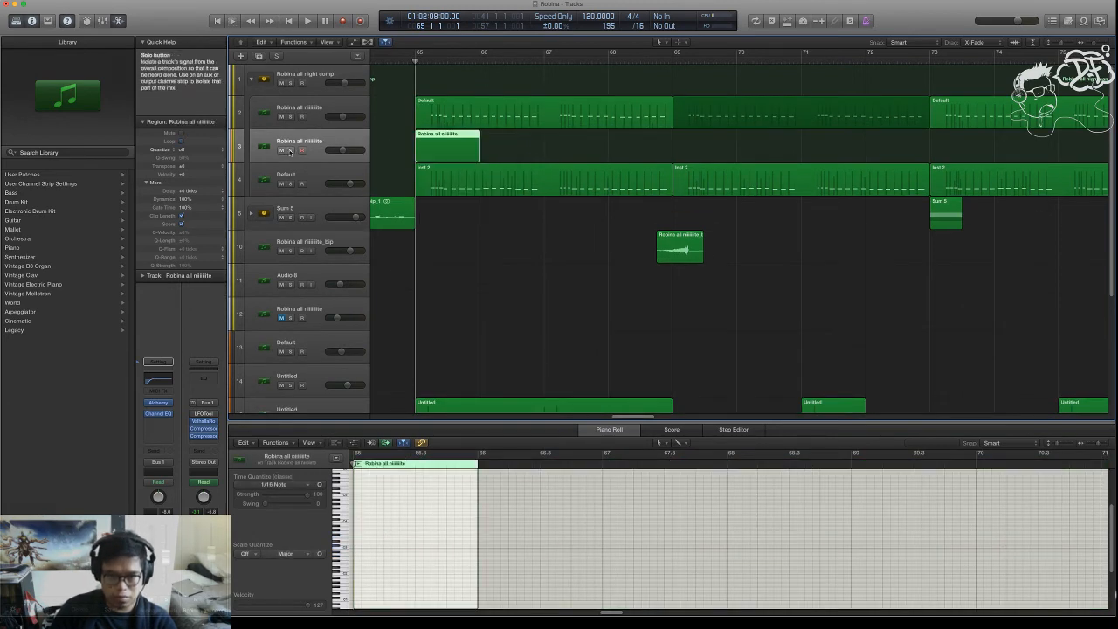
pyautogui.click(529, 150)
pyautogui.doubleClick(451, 153)
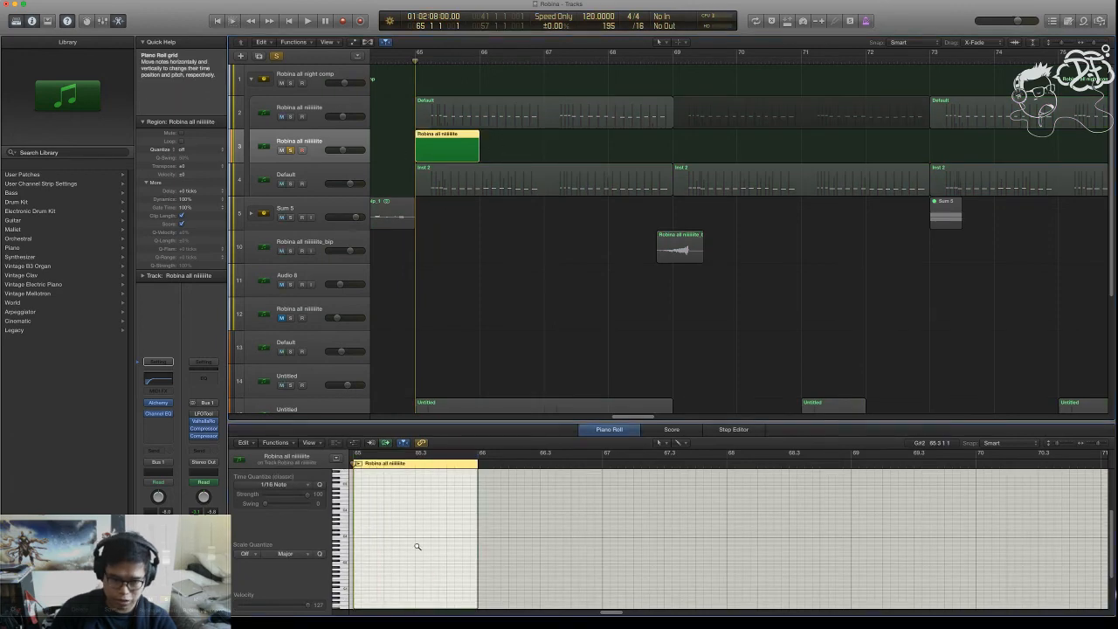
# - Draw a single note at the start of the new region, play it and shorten it to a very short stab
pyautogui.press('super+Down')
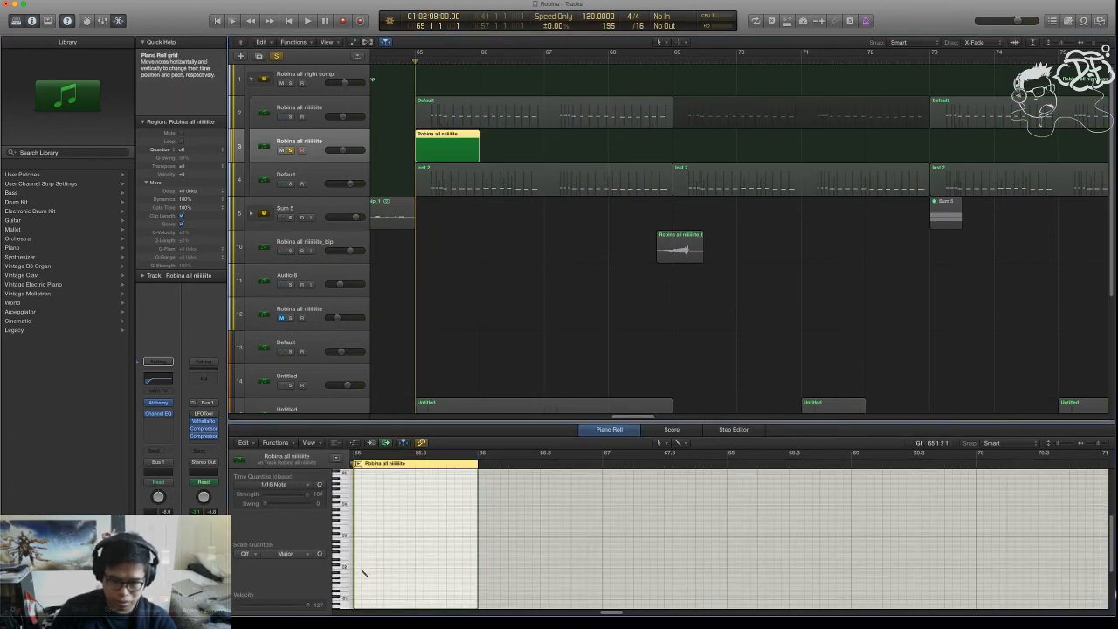
pyautogui.scroll(-4, 363, 573)
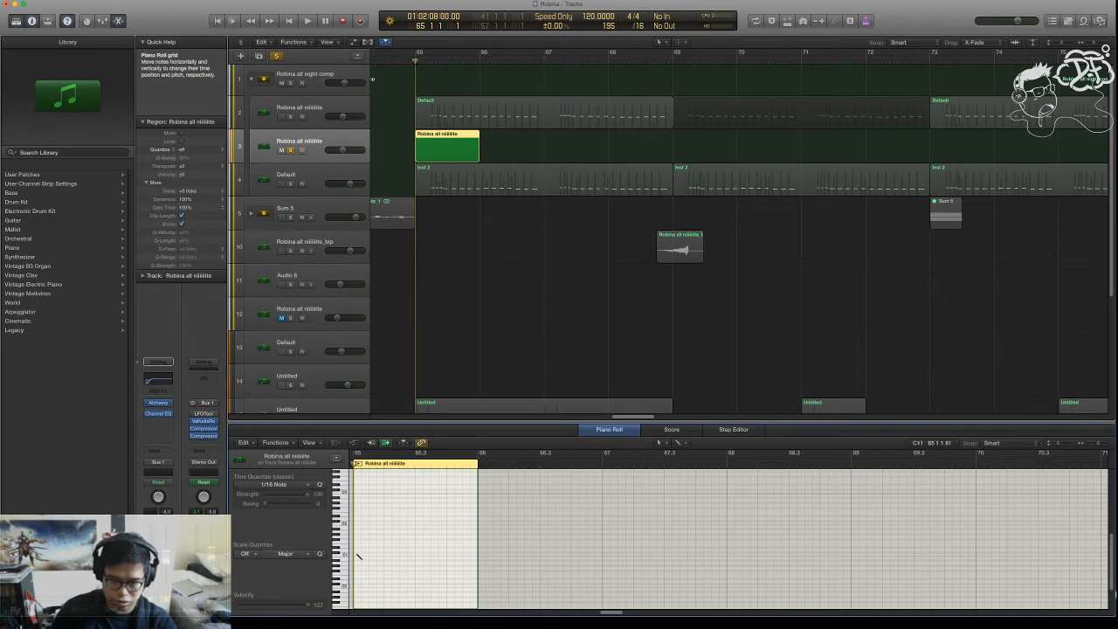
pyautogui.click(358, 555)
pyautogui.moveTo(356, 552); pyautogui.dragTo(374, 481)
pyautogui.click(371, 519)
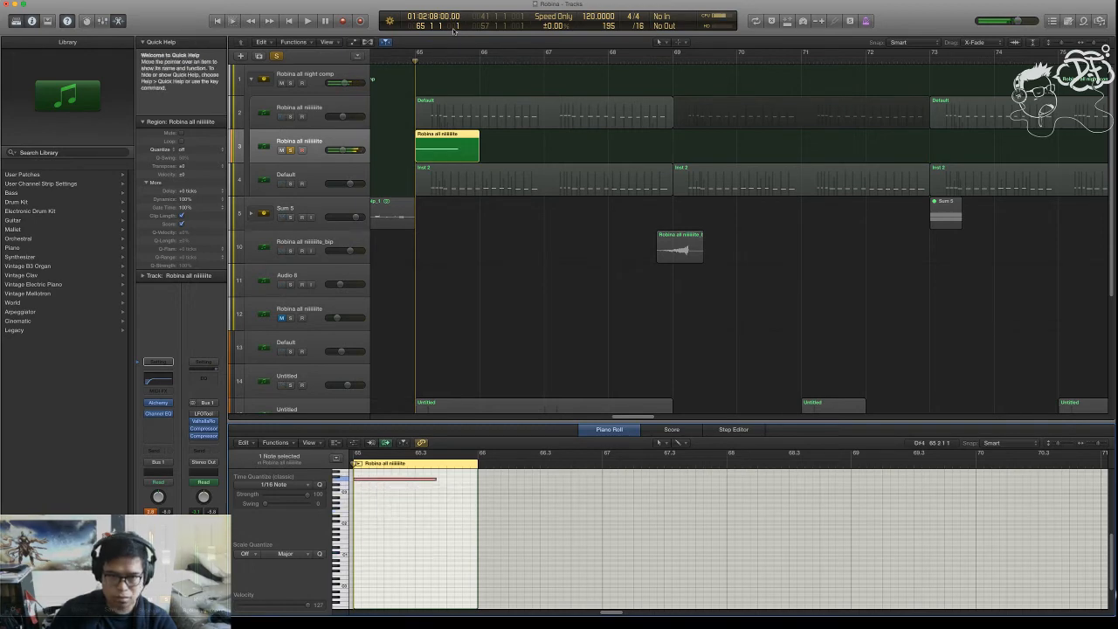
pyautogui.press('space')
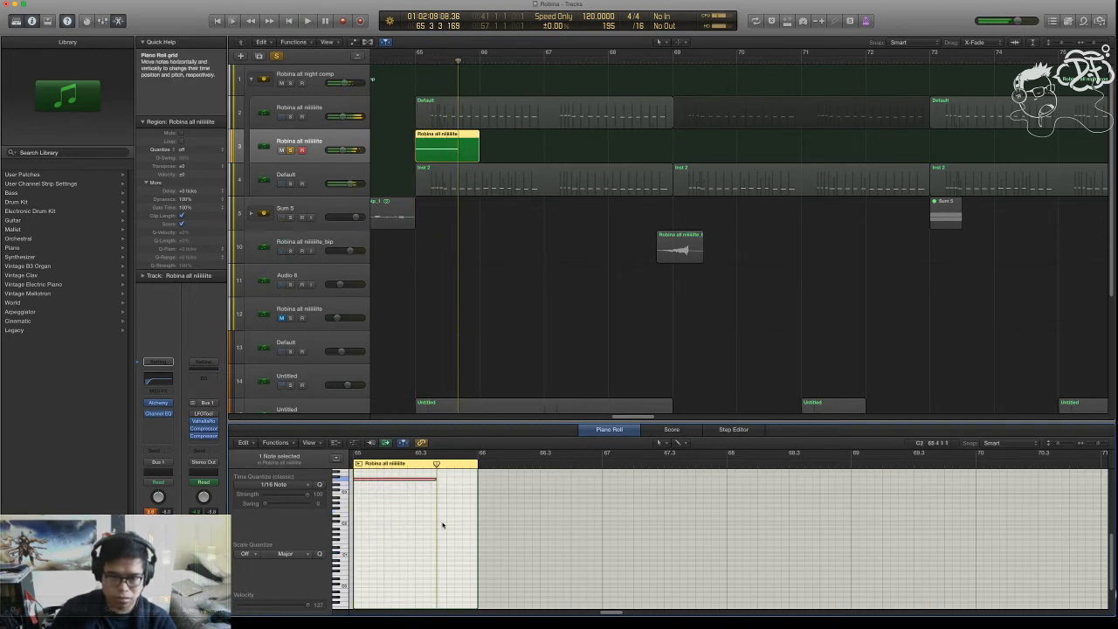
pyautogui.moveTo(433, 479); pyautogui.dragTo(360, 479)
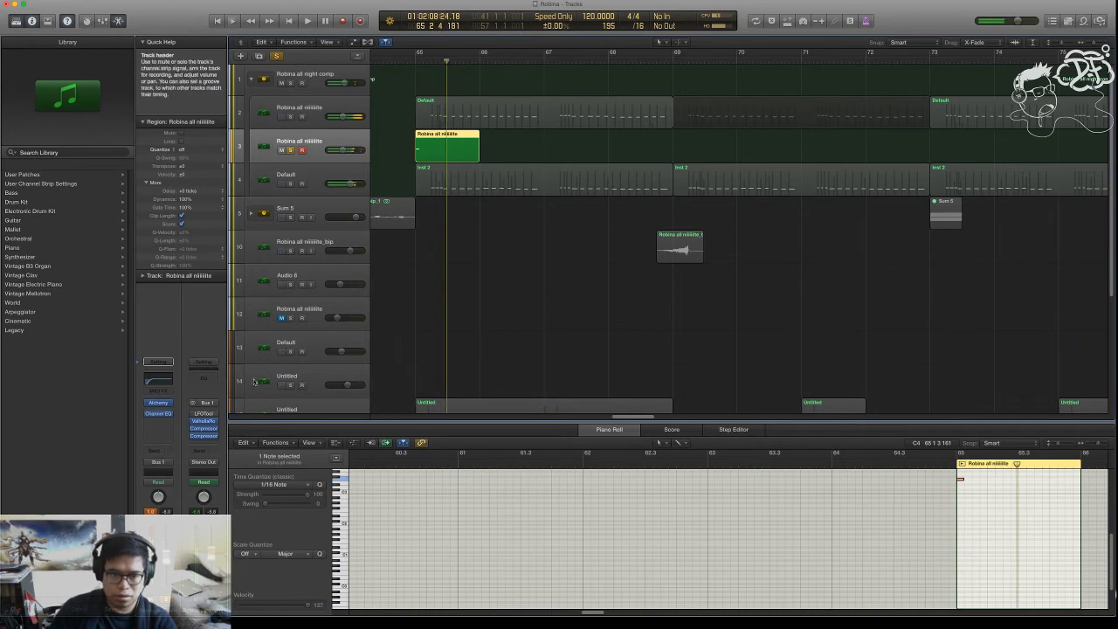
# - Add the ValhallaRoom reverb after Channel EQ on the duplicated track, with its mix at 100%
pyautogui.moveTo(172, 416)
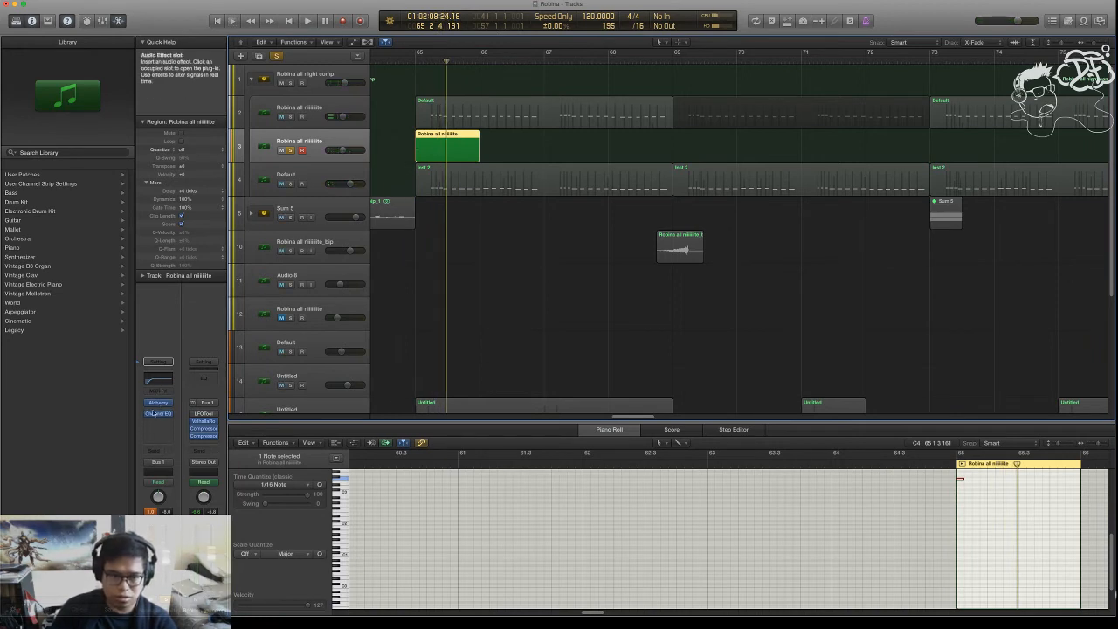
pyautogui.click(159, 426)
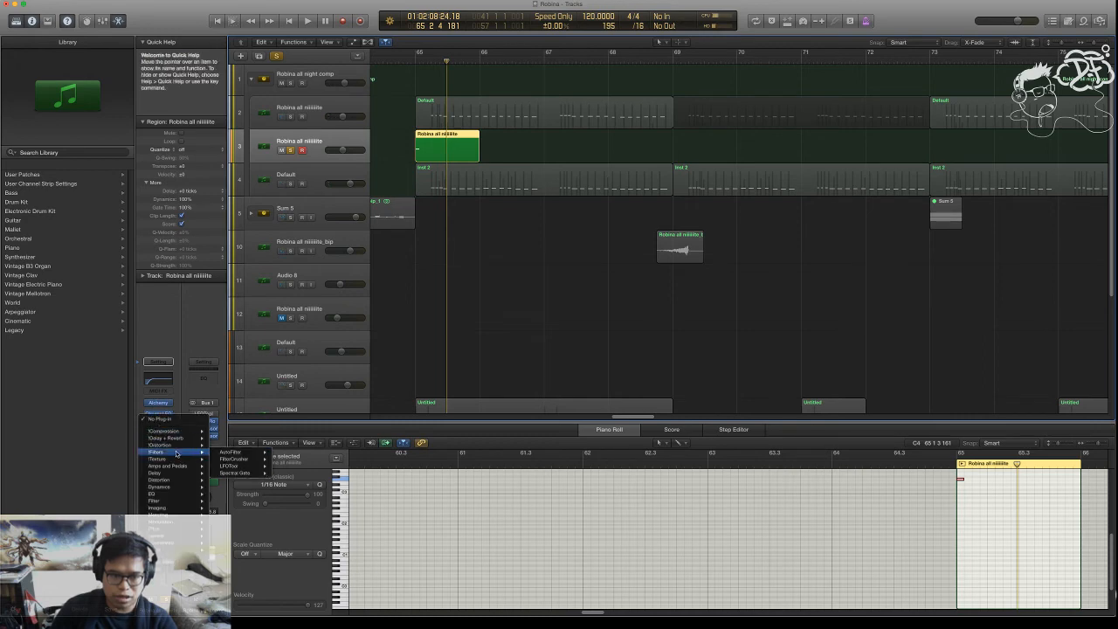
pyautogui.moveTo(178, 454)
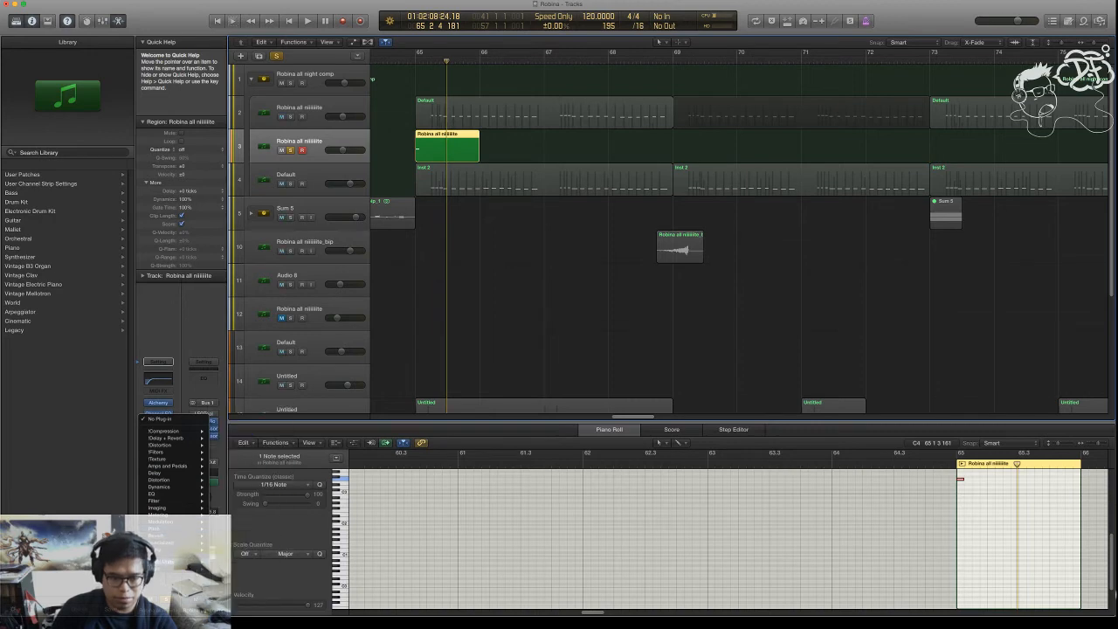
pyautogui.moveTo(206, 560)
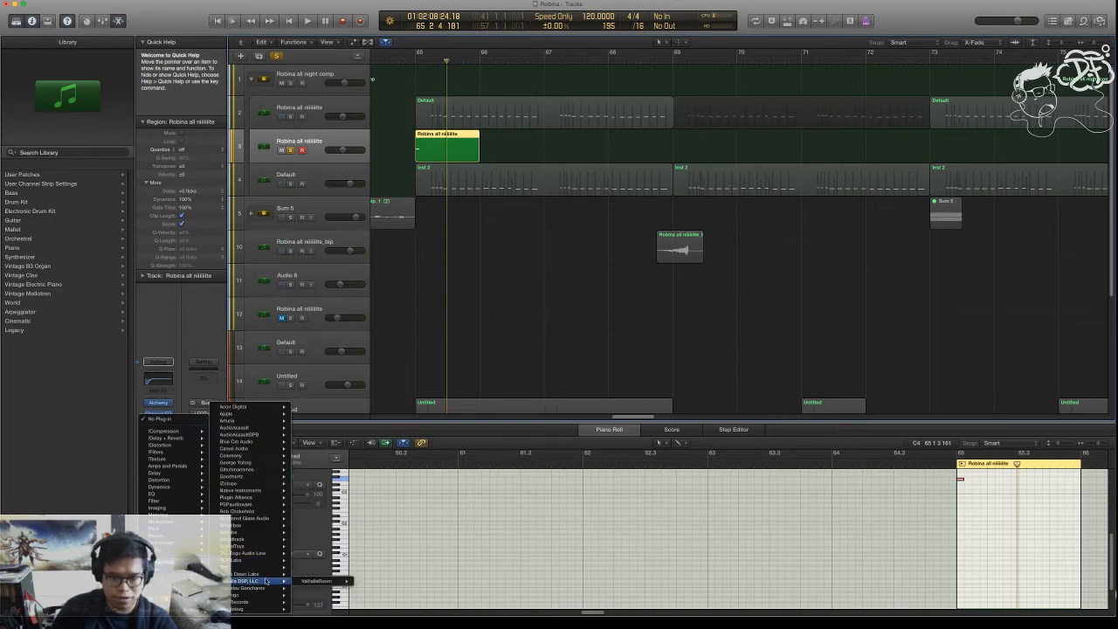
pyautogui.click(365, 581)
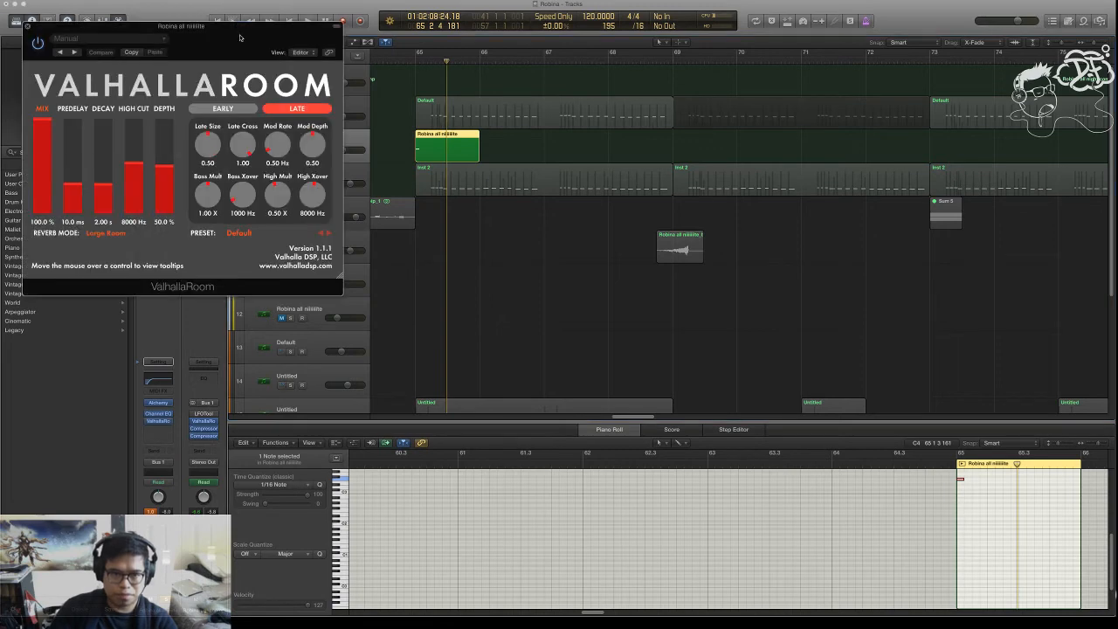
pyautogui.moveTo(535, 49); pyautogui.dragTo(765, 73)
pyautogui.moveTo(631, 180); pyautogui.dragTo(619, 38)
# - Play the short note from bar 65 and set the ValhallaRoom decay to 3.40 s
pyautogui.click(414, 56)
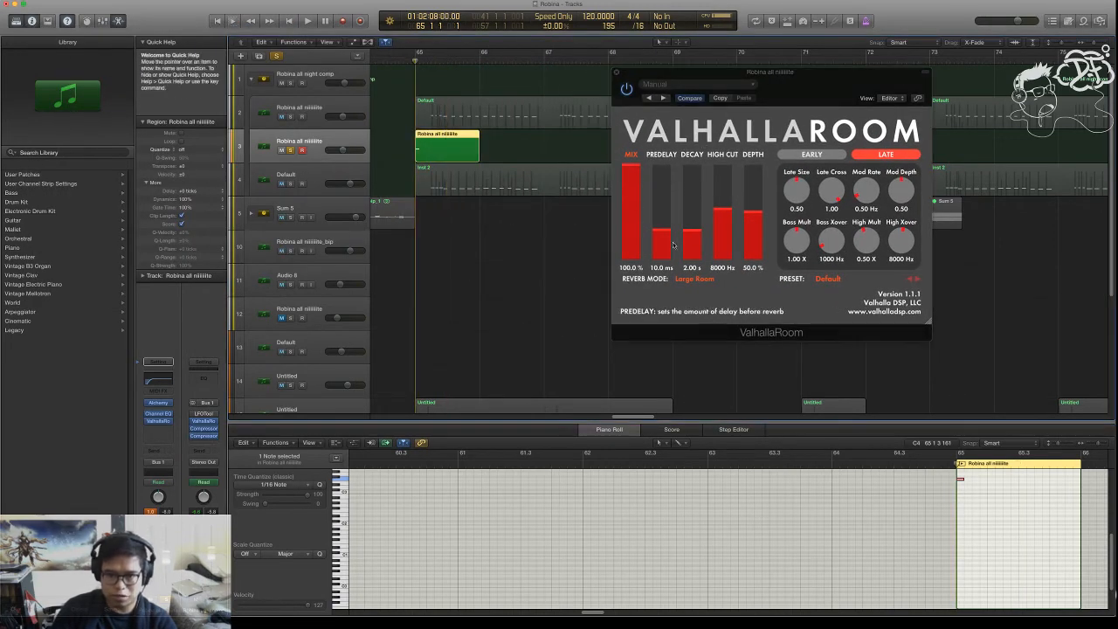
pyautogui.press('space')
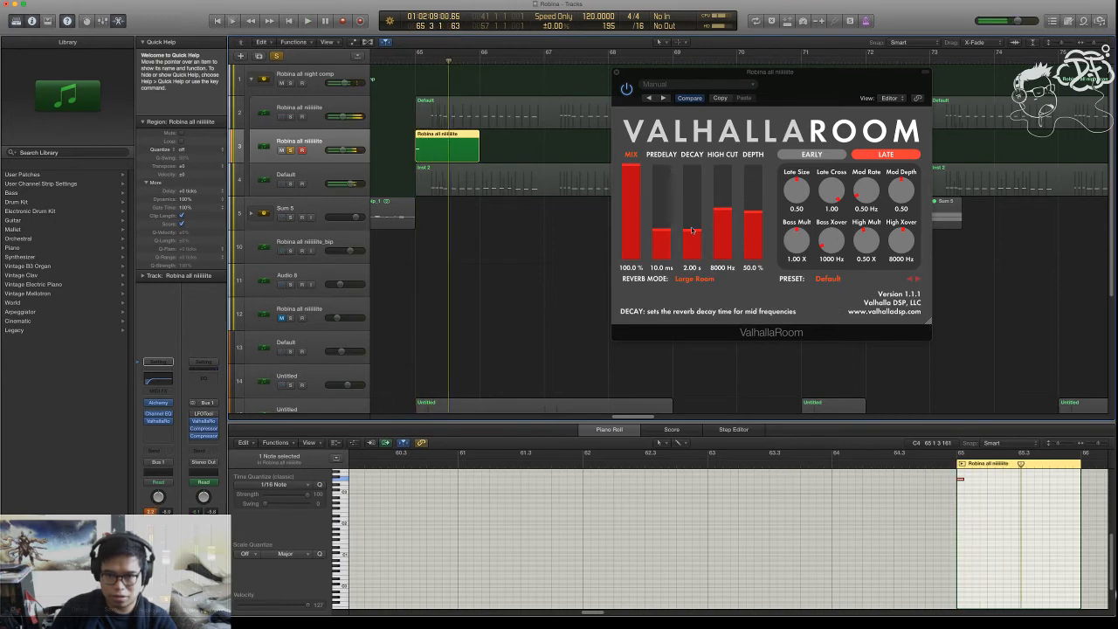
pyautogui.moveTo(692, 232); pyautogui.dragTo(692, 225)
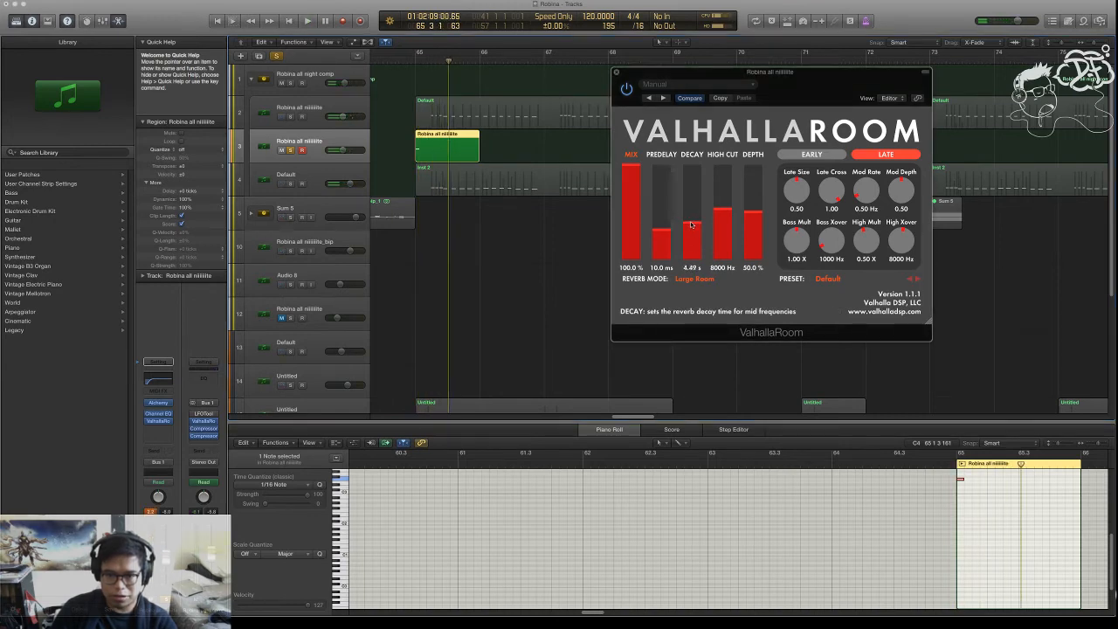
pyautogui.click(412, 71)
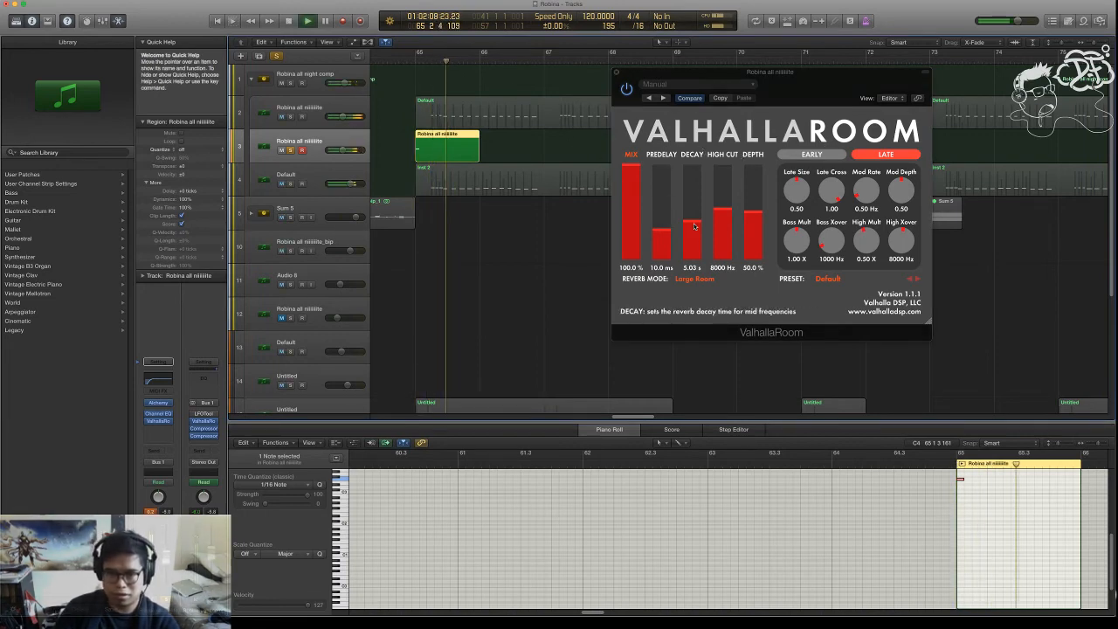
pyautogui.moveTo(695, 221); pyautogui.dragTo(696, 228)
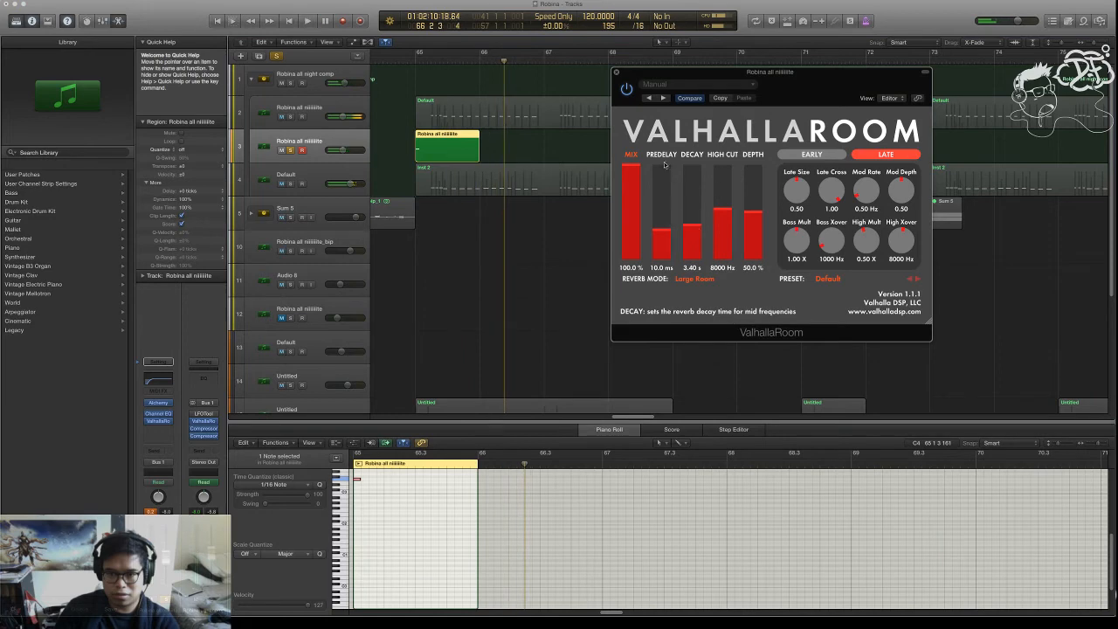
pyautogui.moveTo(655, 75); pyautogui.dragTo(718, 72)
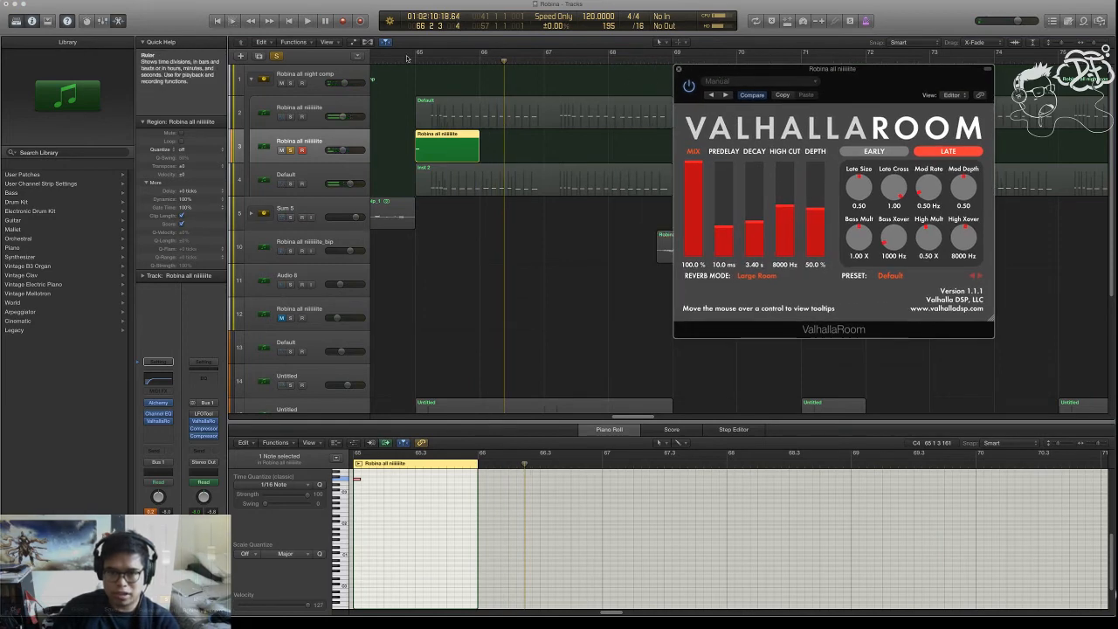
# - Bounce the reverb-soaked region in place to a new track, leaving the source and including the audio tail in the file
pyautogui.rightClick(448, 151)
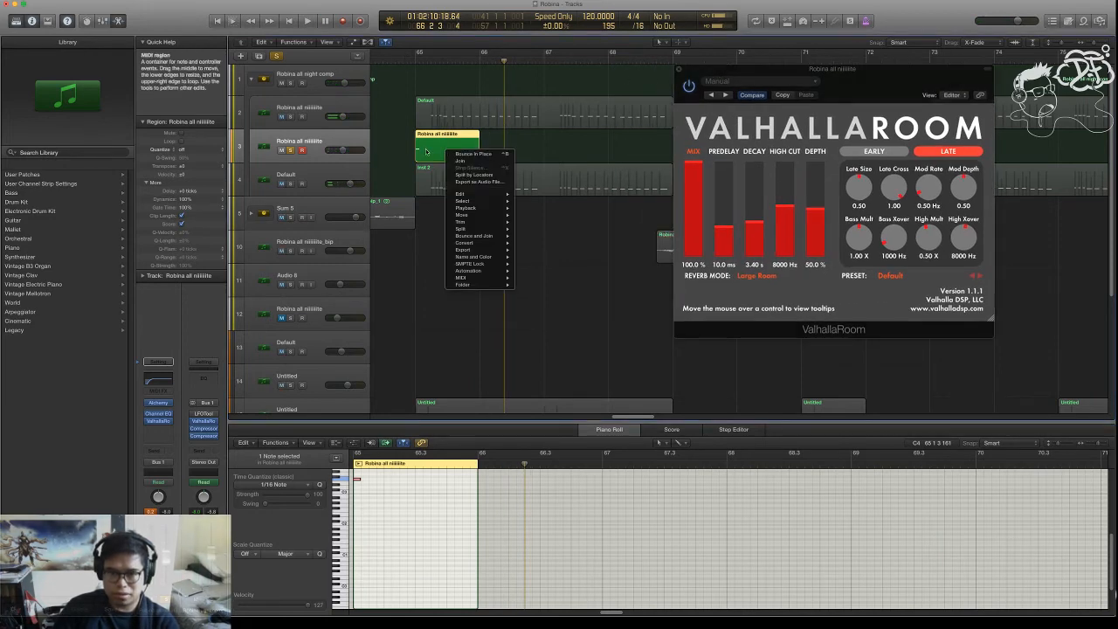
pyautogui.click(474, 155)
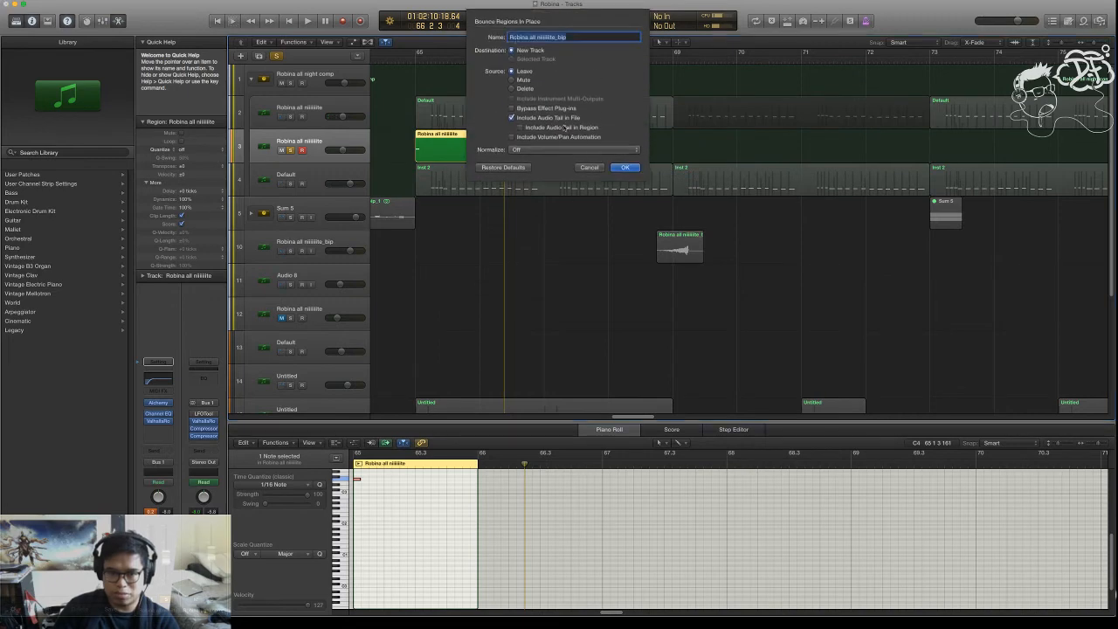
pyautogui.click(624, 166)
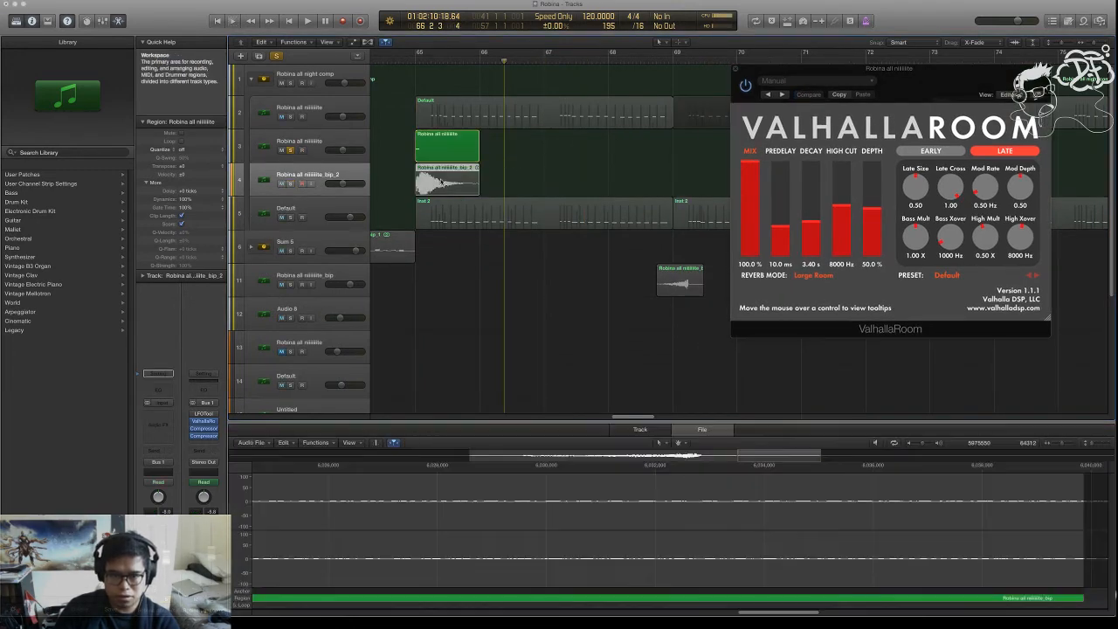
# - Unsolo the duplicated synth track and delete its source region and the track, keeping the bounced audio
pyautogui.click(289, 151)
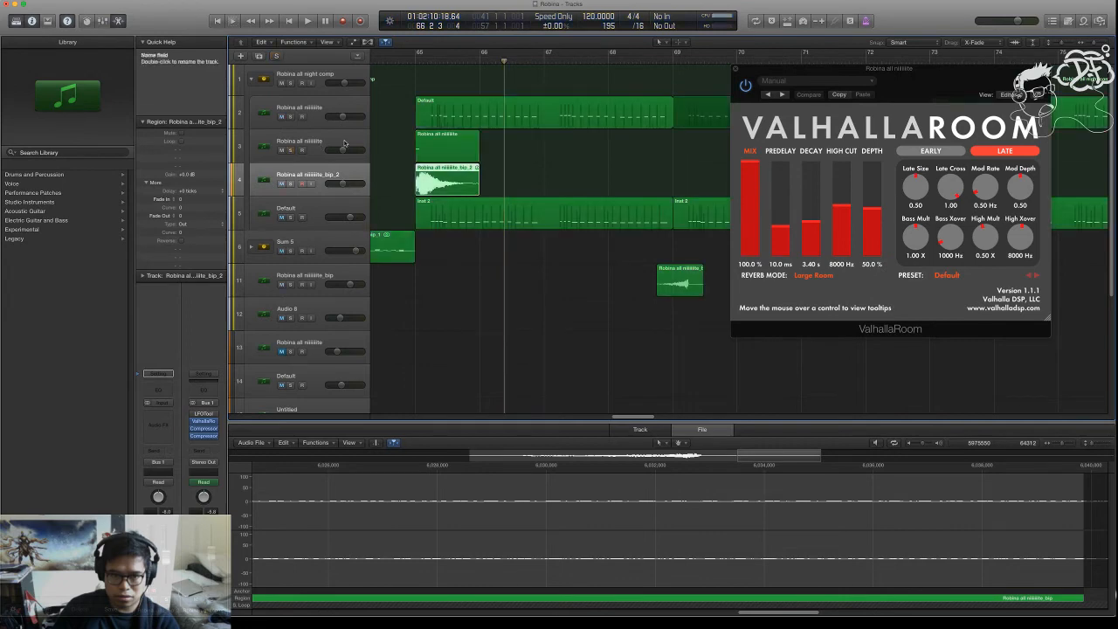
pyautogui.click(338, 140)
pyautogui.press('Delete')
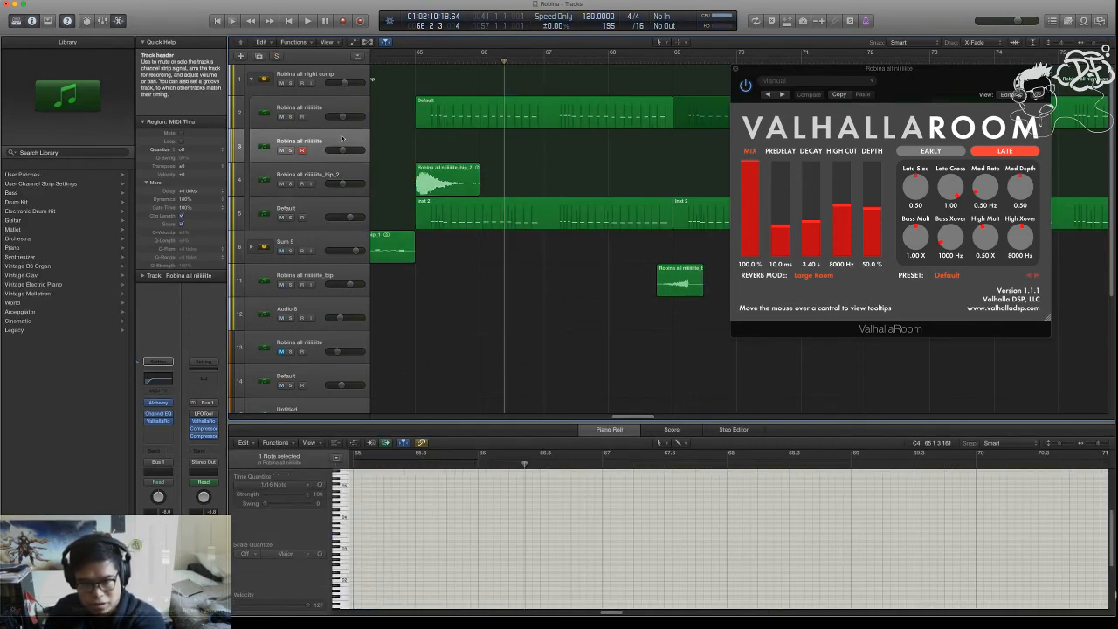
pyautogui.press('super+BackSpace')
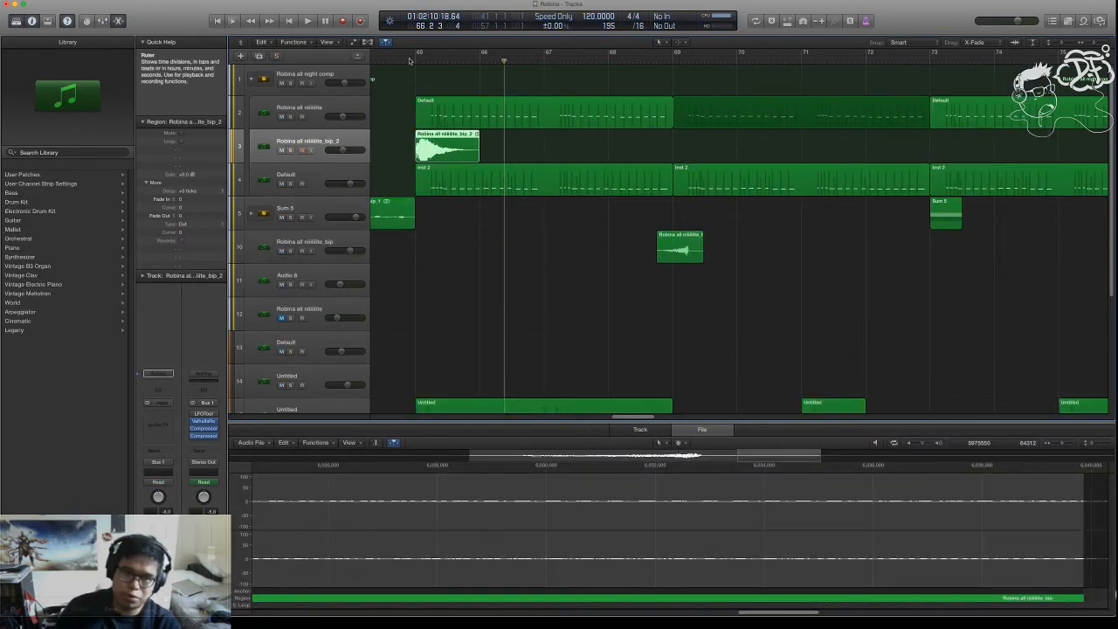
# - Play the new bounced region from bar 65 and solo its "_bip_2" track
pyautogui.click(416, 62)
pyautogui.press('space')
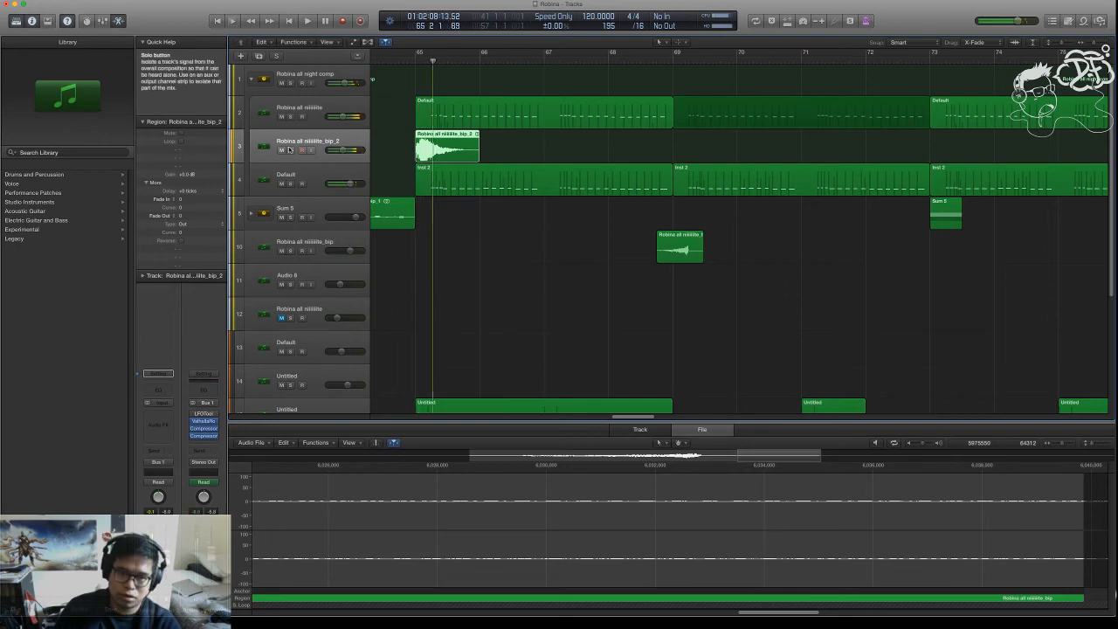
pyautogui.press('s')
# - Reverse the bounced "_bip_2" audio region
pyautogui.rightClick(427, 146)
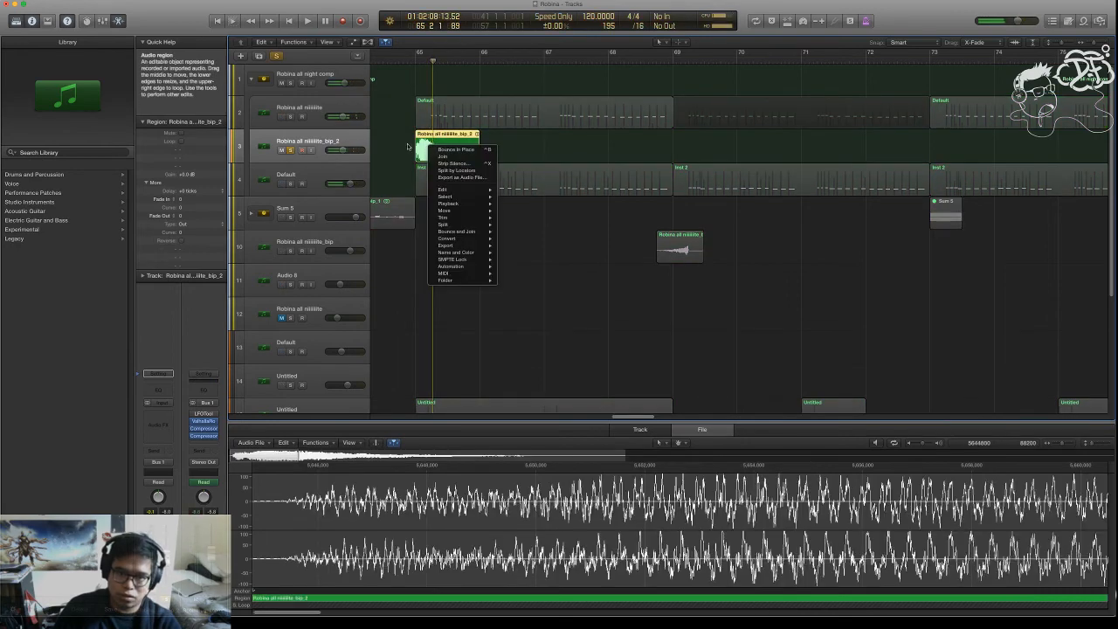
pyautogui.click(536, 146)
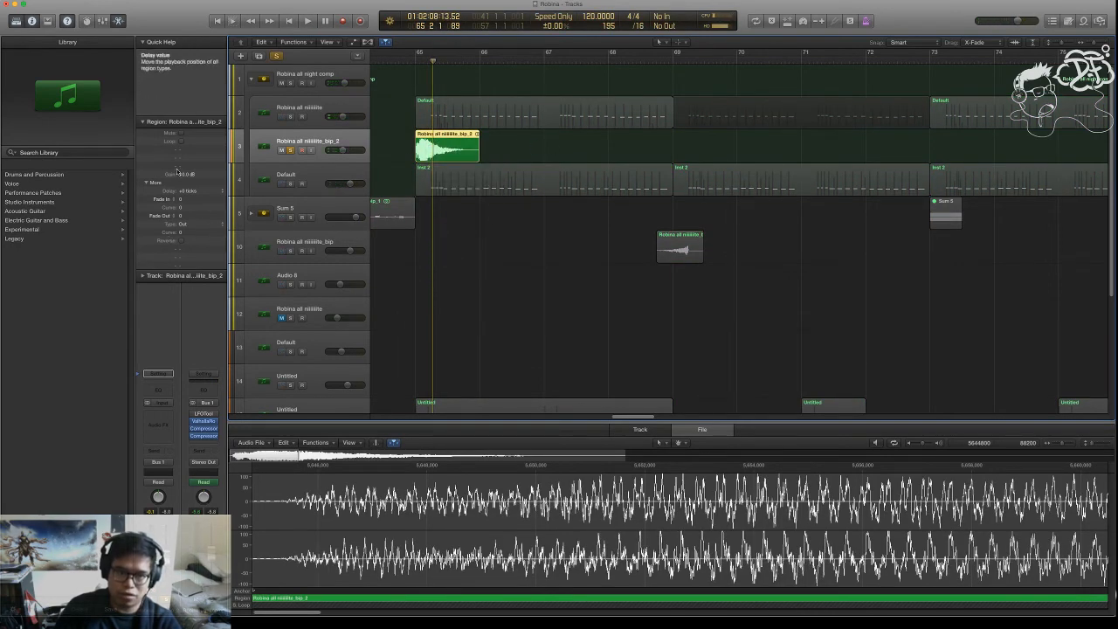
pyautogui.click(180, 241)
pyautogui.press('super+Right')
pyautogui.press('super+Right')
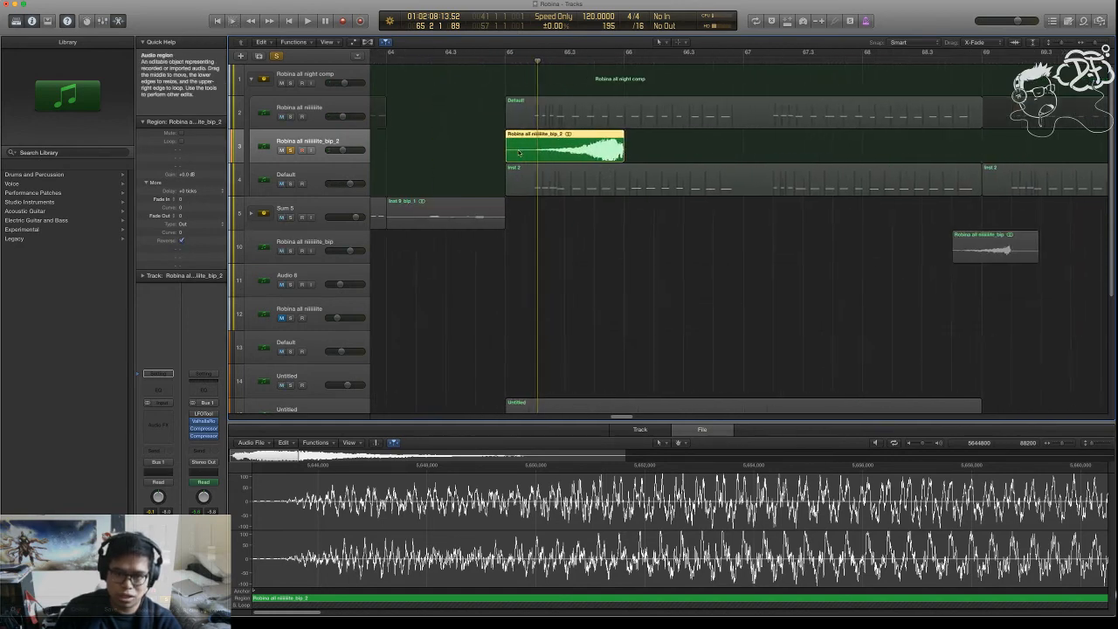
pyautogui.hscroll(-1, 519, 153)
# - Move the reversed "_bip_2" region earlier so that its swell ends at about bar 65
pyautogui.click(316, 442)
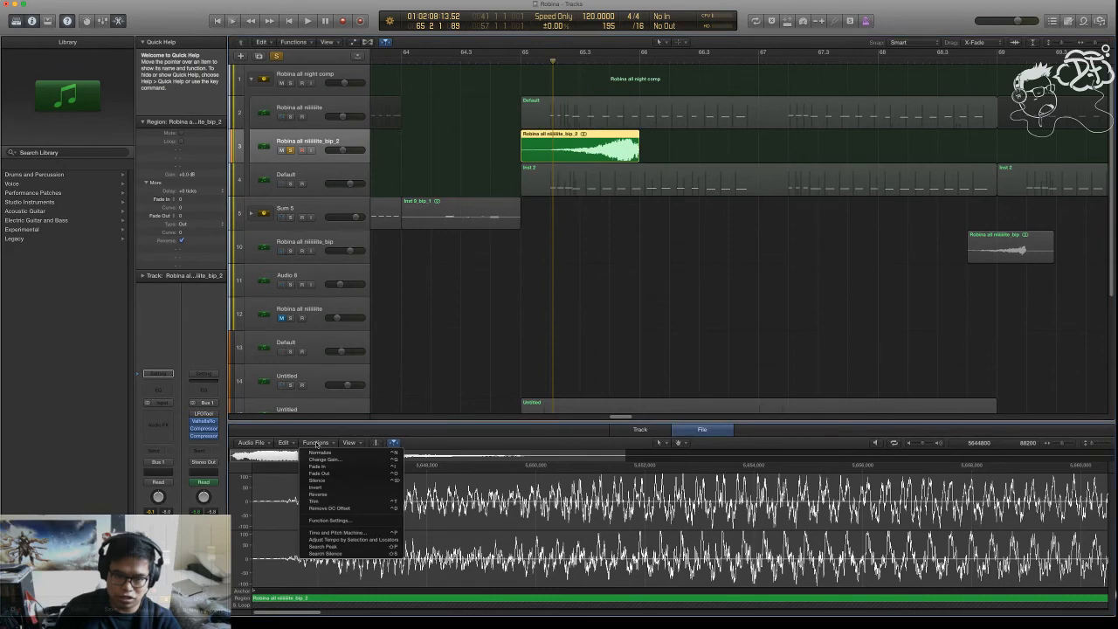
pyautogui.click(690, 135)
pyautogui.moveTo(574, 150); pyautogui.dragTo(492, 156)
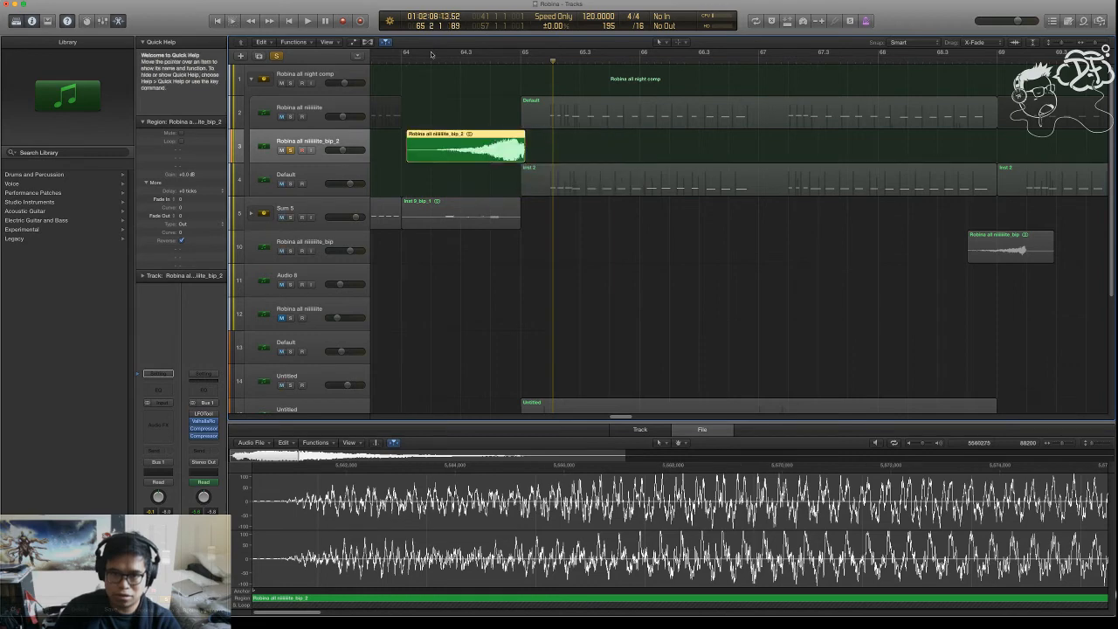
# - Play the reversed "_bip_2" region in the full mix with its track unsoloed, and delete the region
pyautogui.press('space')
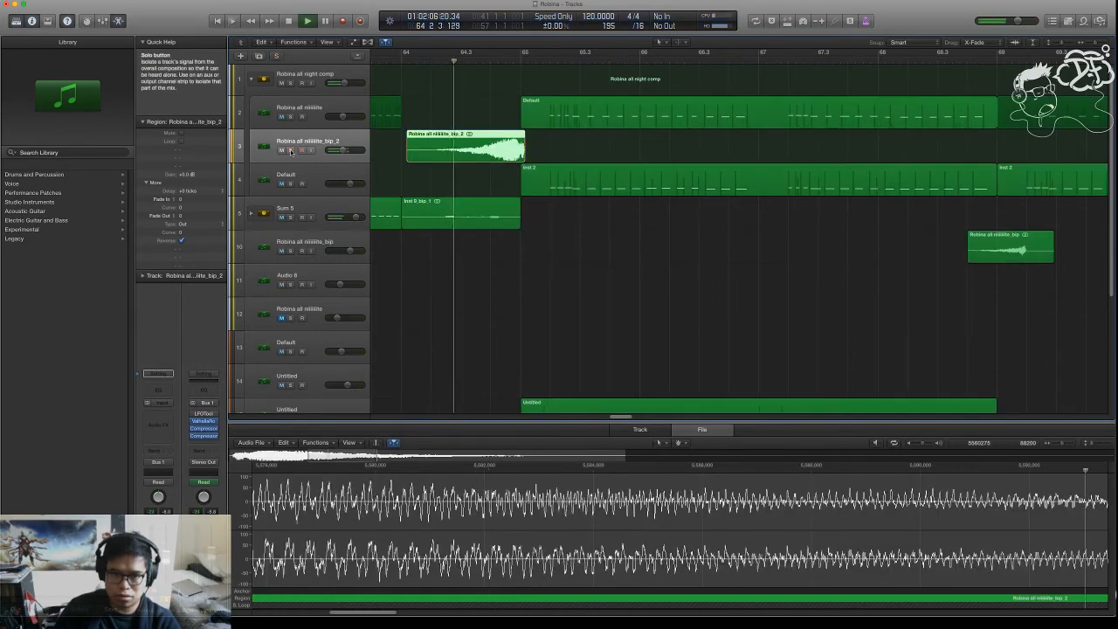
pyautogui.click(290, 150)
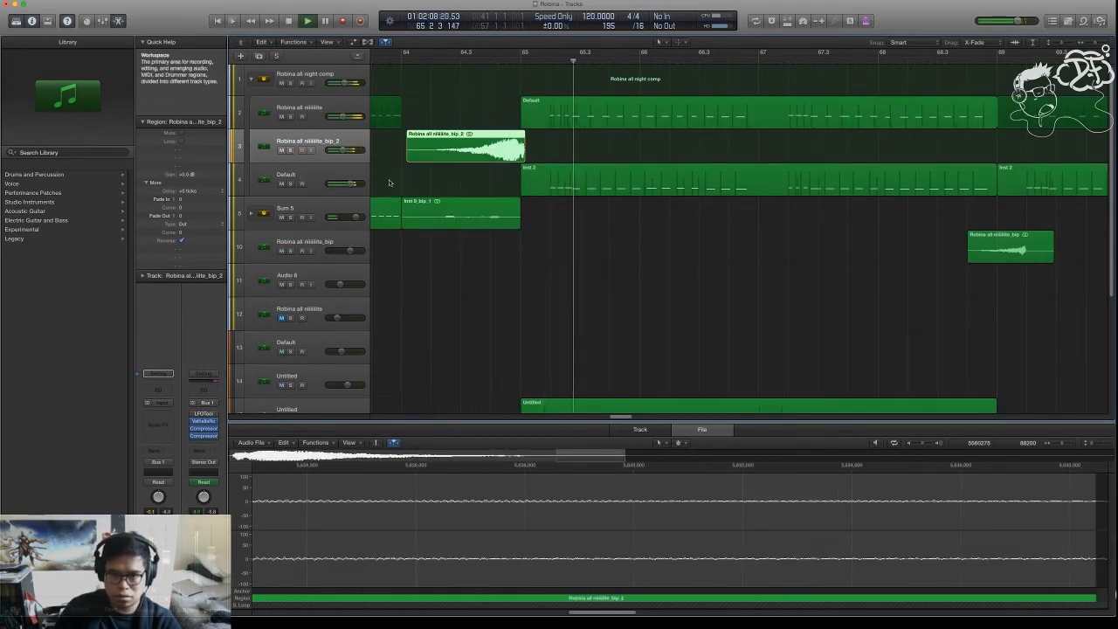
pyautogui.click(460, 170)
pyautogui.click(476, 148)
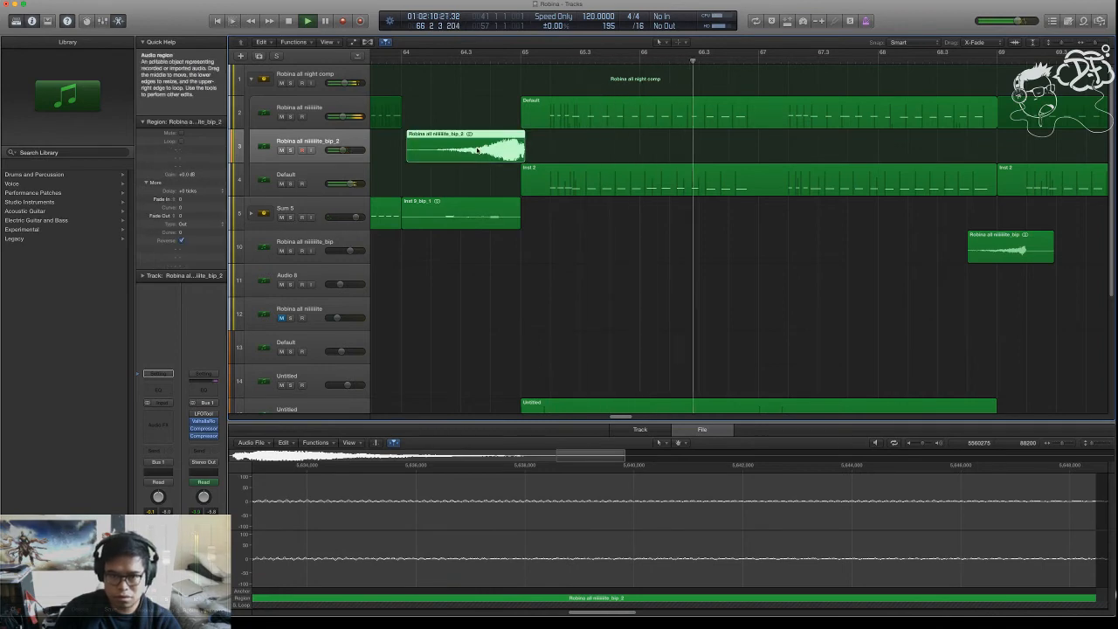
pyautogui.press('space')
pyautogui.press('Delete')
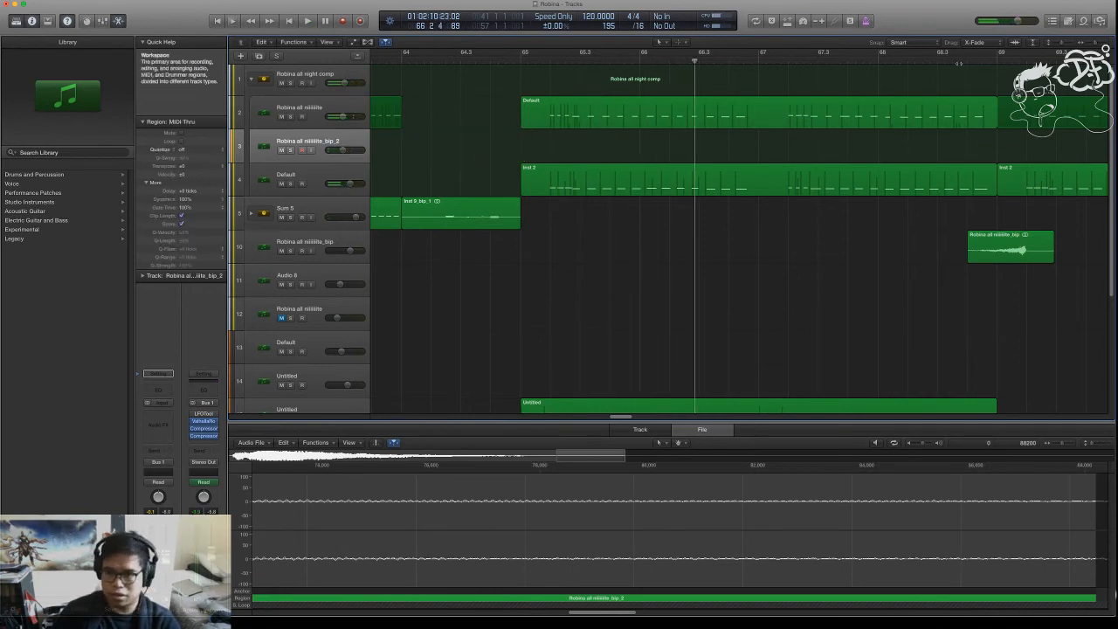
# - Play the full mix from about bar 68.3 to hear the project's original reversed "_bip" region leading into the following section
pyautogui.click(958, 62)
pyautogui.press('space')
pyautogui.scroll(-5, 902, 276)
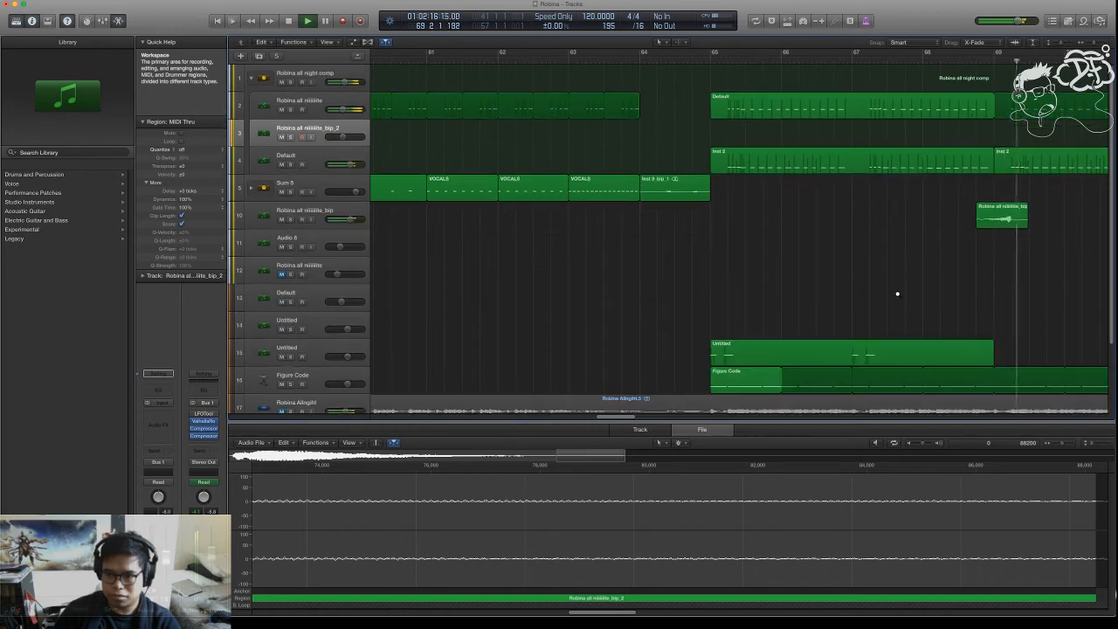
pyautogui.scroll(-2, 739, 267)
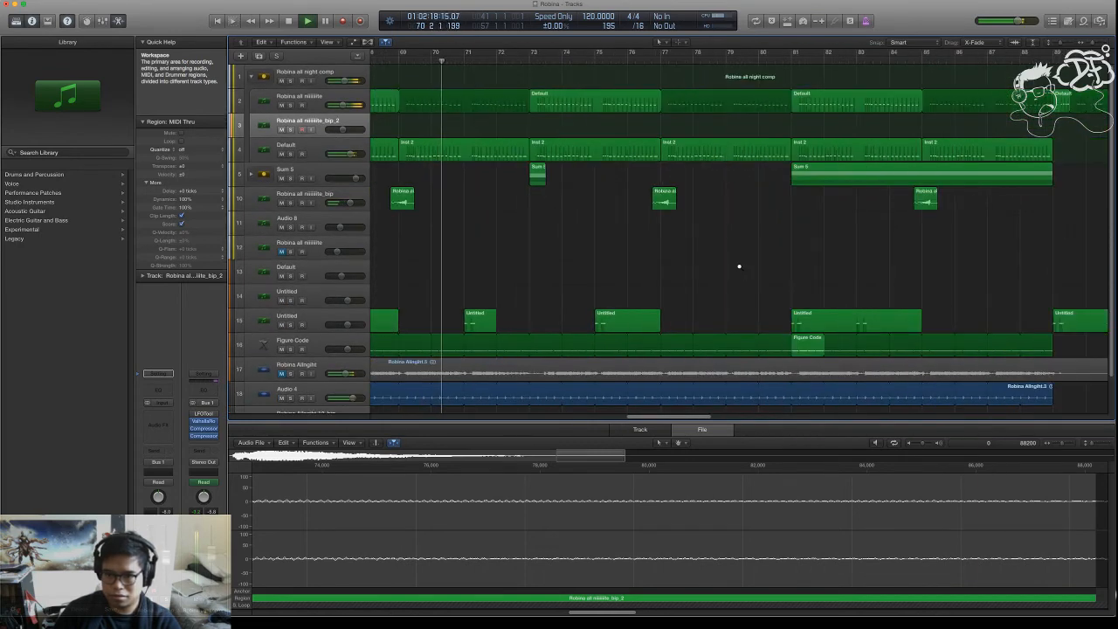
pyautogui.scroll(-2, 738, 269)
pyautogui.scroll(3, 739, 269)
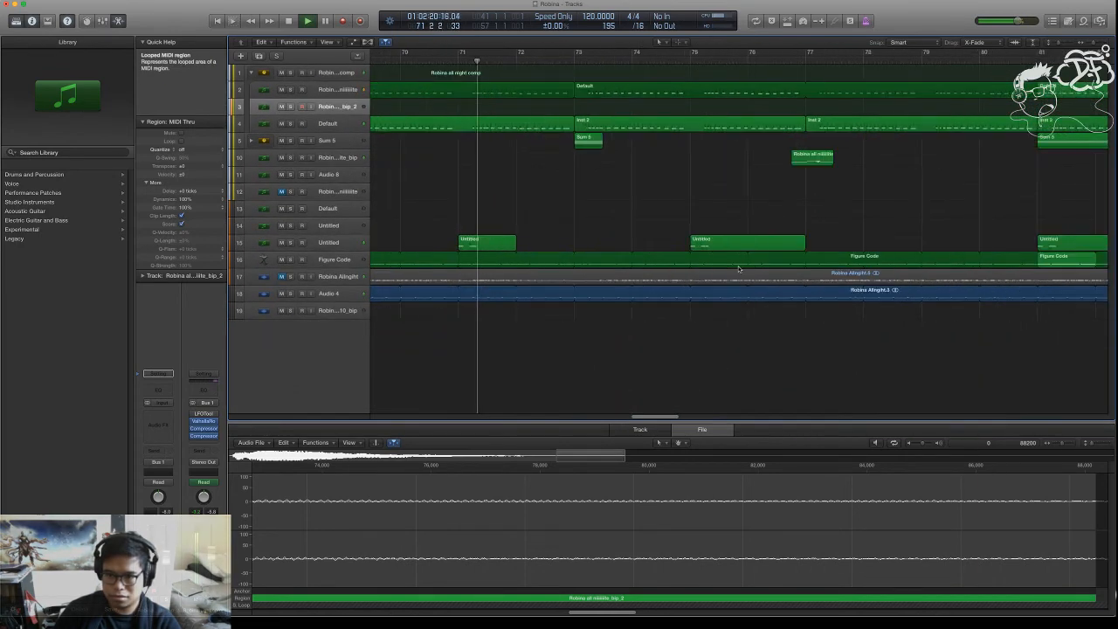
pyautogui.scroll(-3, 581, 219)
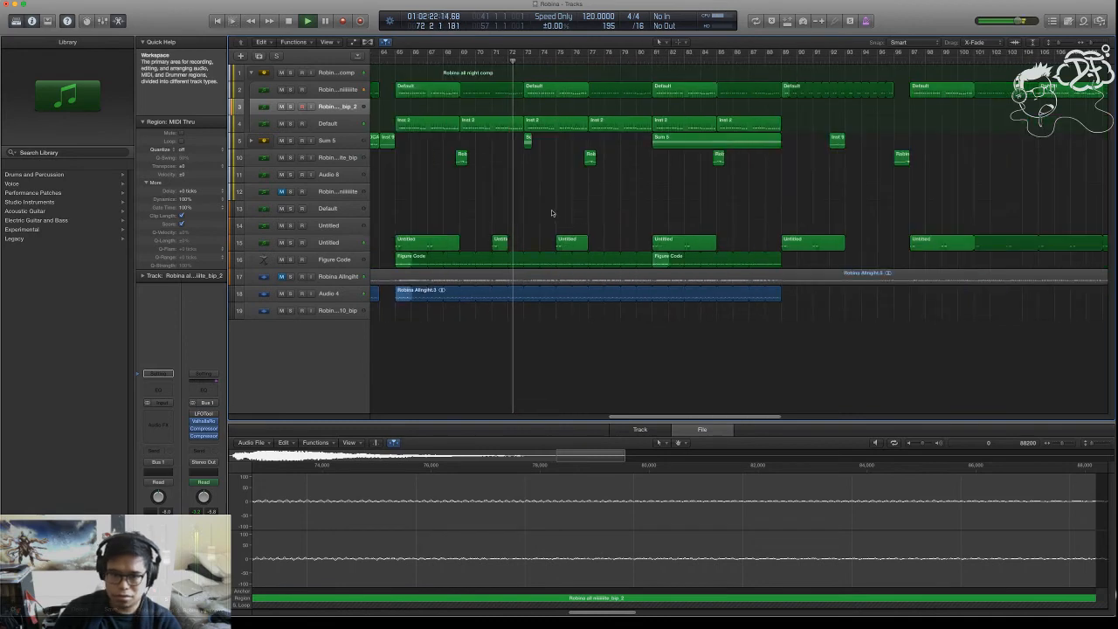
# - Stop playback and inspect the Massive patch's envelope on the "Untitled" track 15, closing the plug-in window when done
pyautogui.click(339, 247)
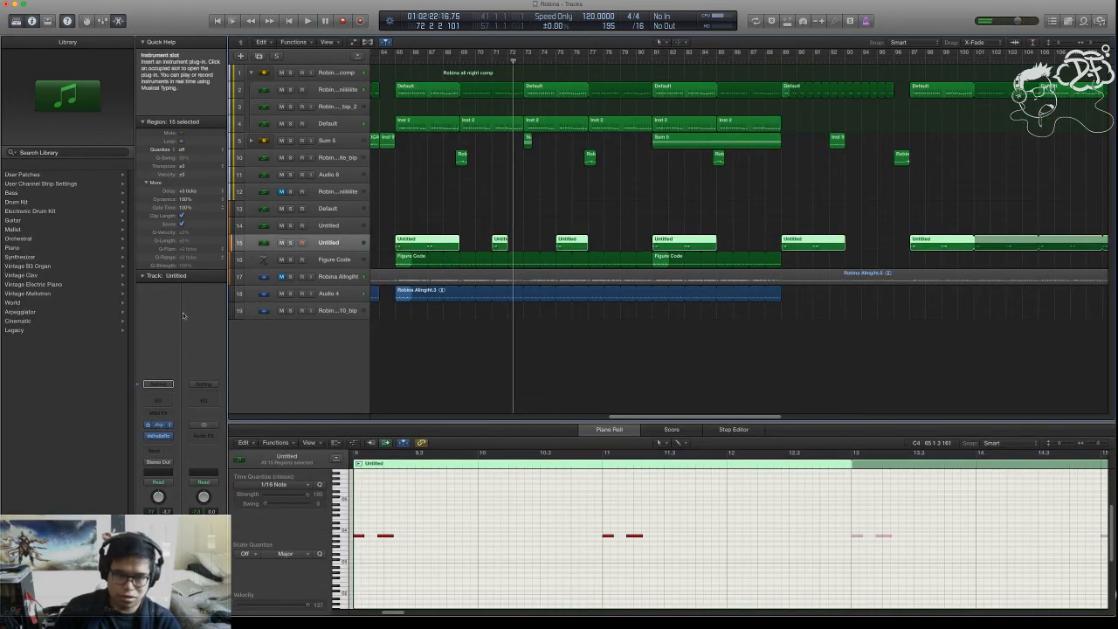
pyautogui.click(158, 424)
pyautogui.press('super+w')
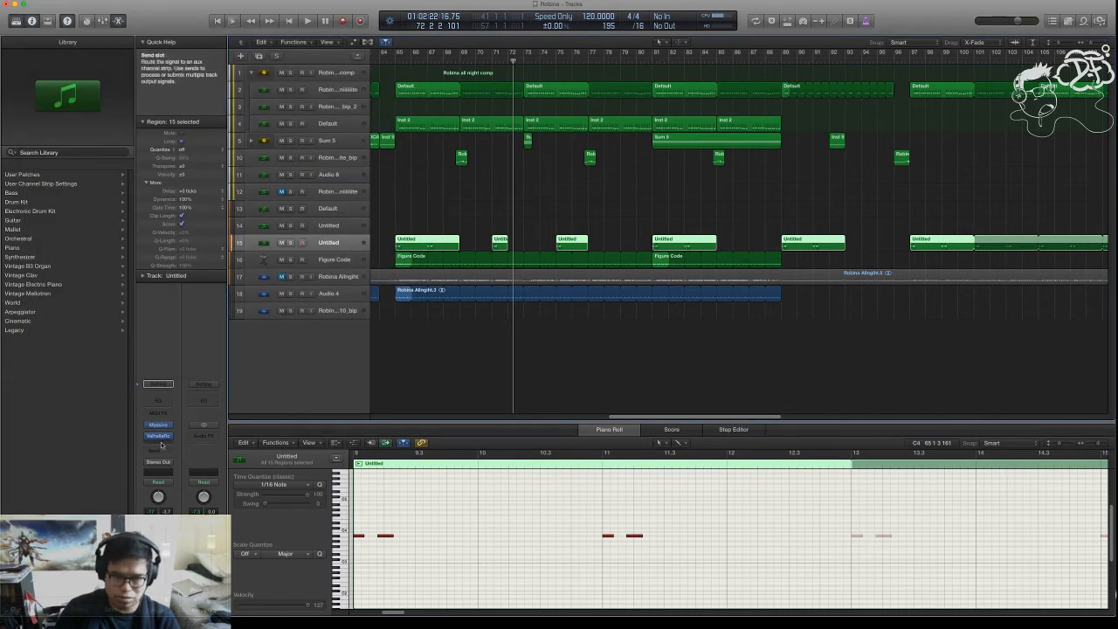
pyautogui.click(158, 426)
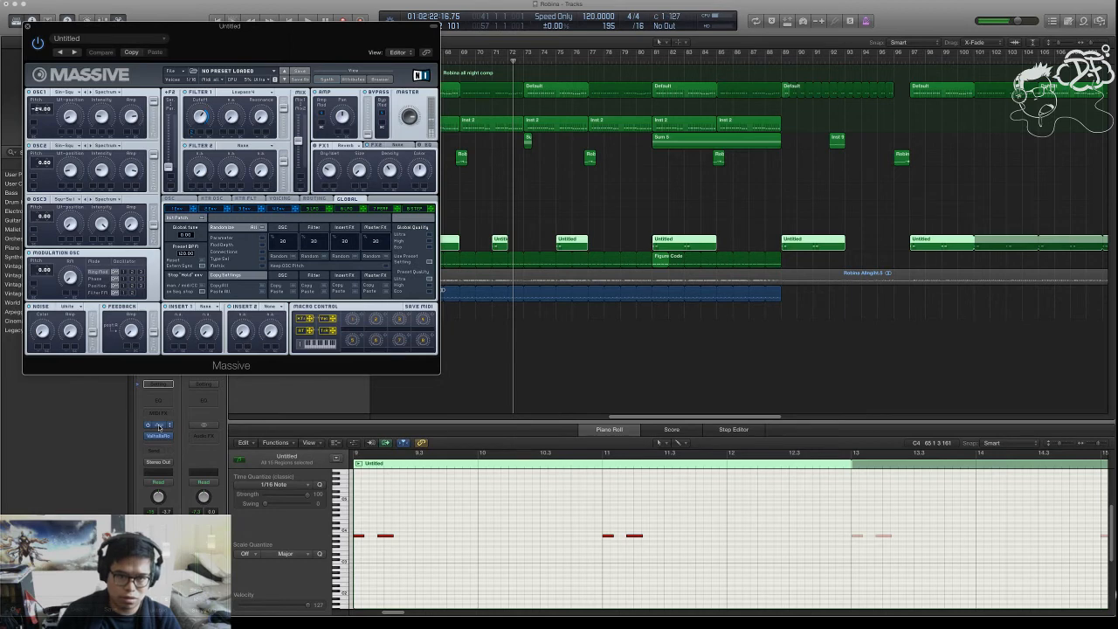
pyautogui.click(277, 209)
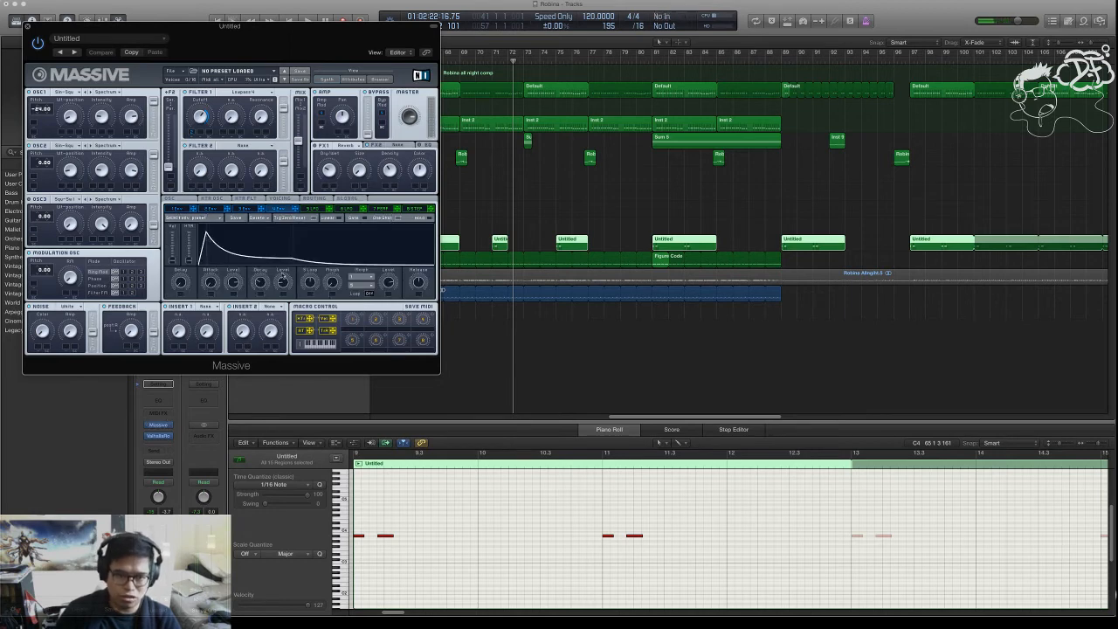
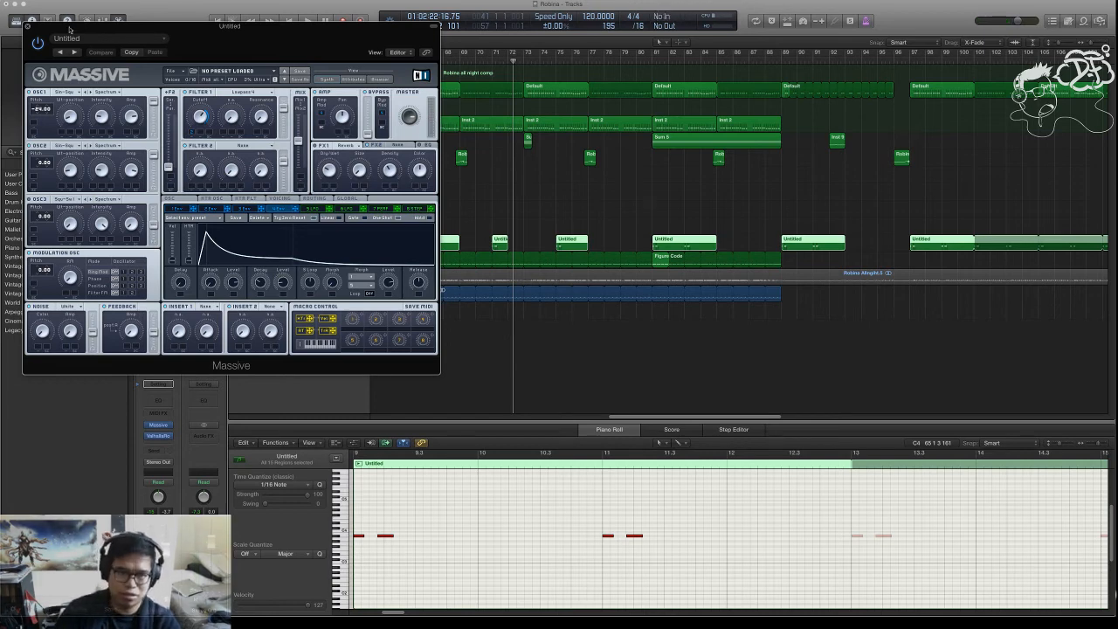
pyautogui.click(27, 27)
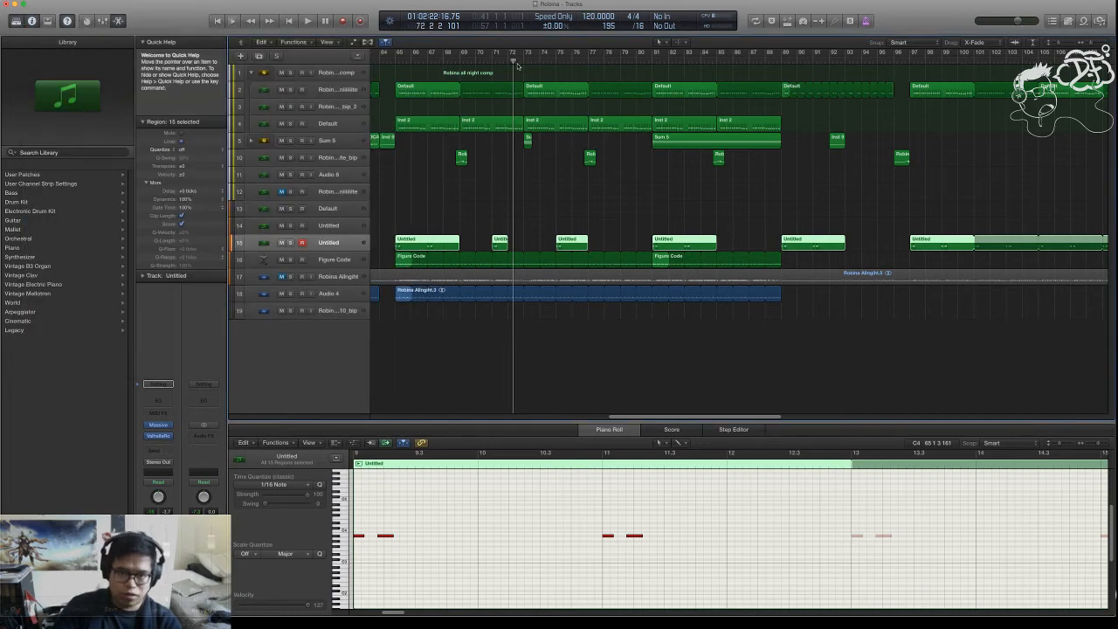
# - Play the arrangement from about bar 72 and solo the "Robina Allnight" reference audio track
pyautogui.press('space')
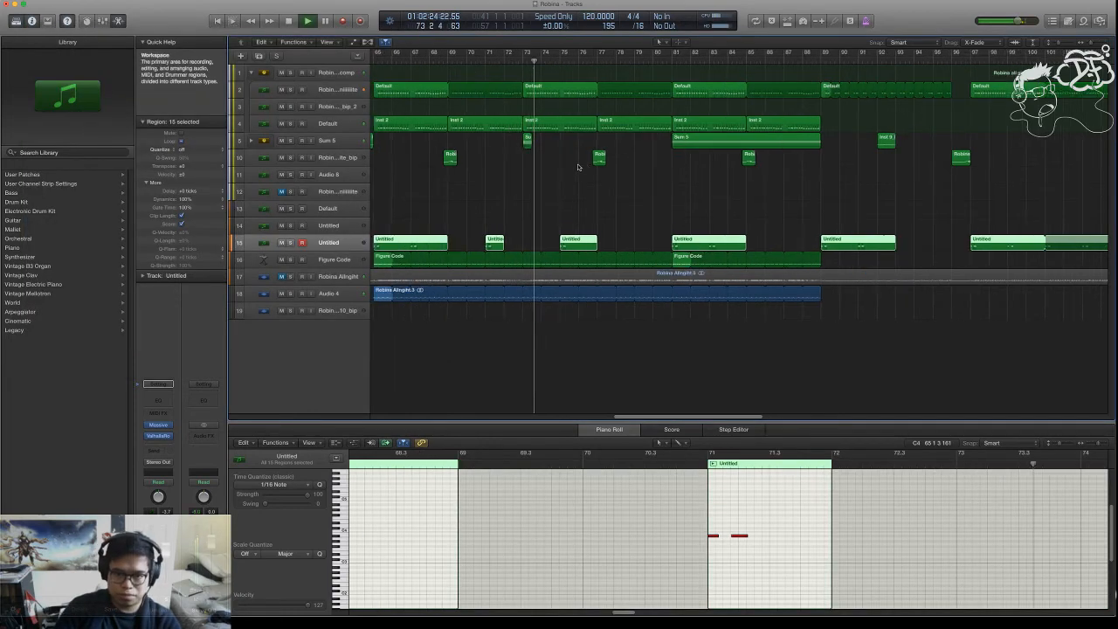
pyautogui.press('super+Right')
pyautogui.press('super+Down')
pyautogui.press('super+Down')
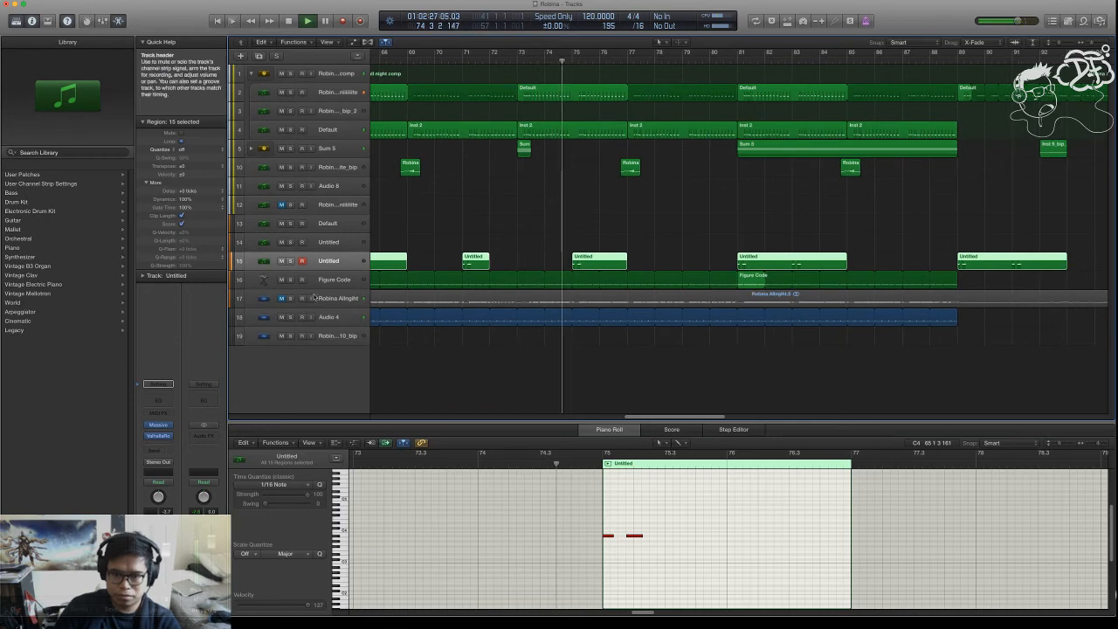
pyautogui.click(290, 298)
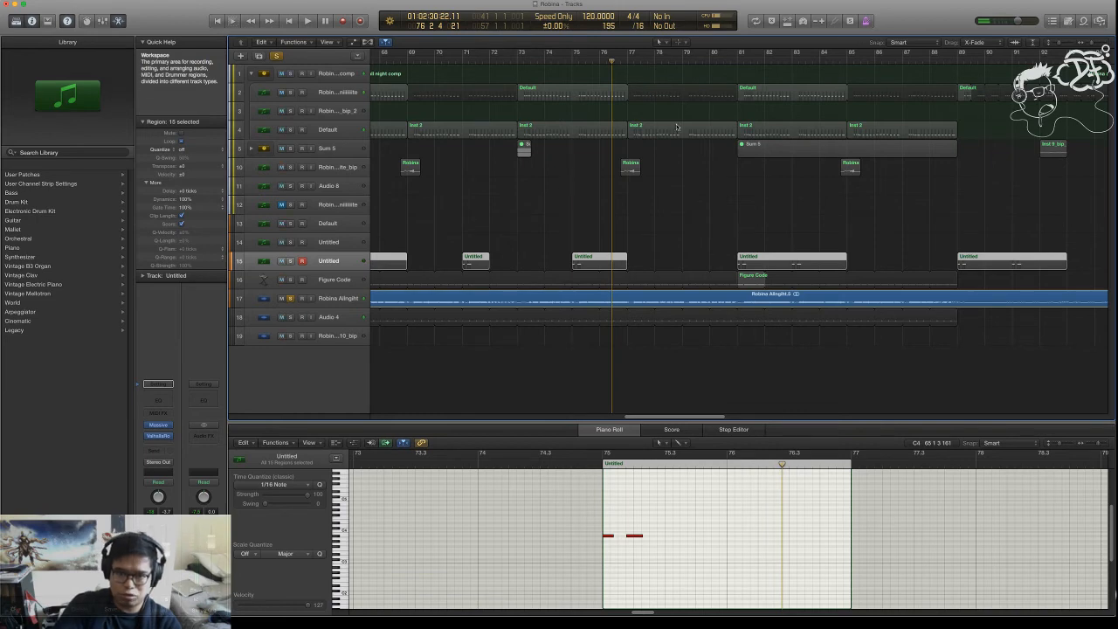
# - Unsolo the "Robina Allnight" reference audio track
pyautogui.press('super+Down')
pyautogui.press('super+Left')
pyautogui.press('super+Left')
pyautogui.press('super+Left')
pyautogui.press('super+Up')
pyautogui.press('super+Up')
pyautogui.press('super+Up')
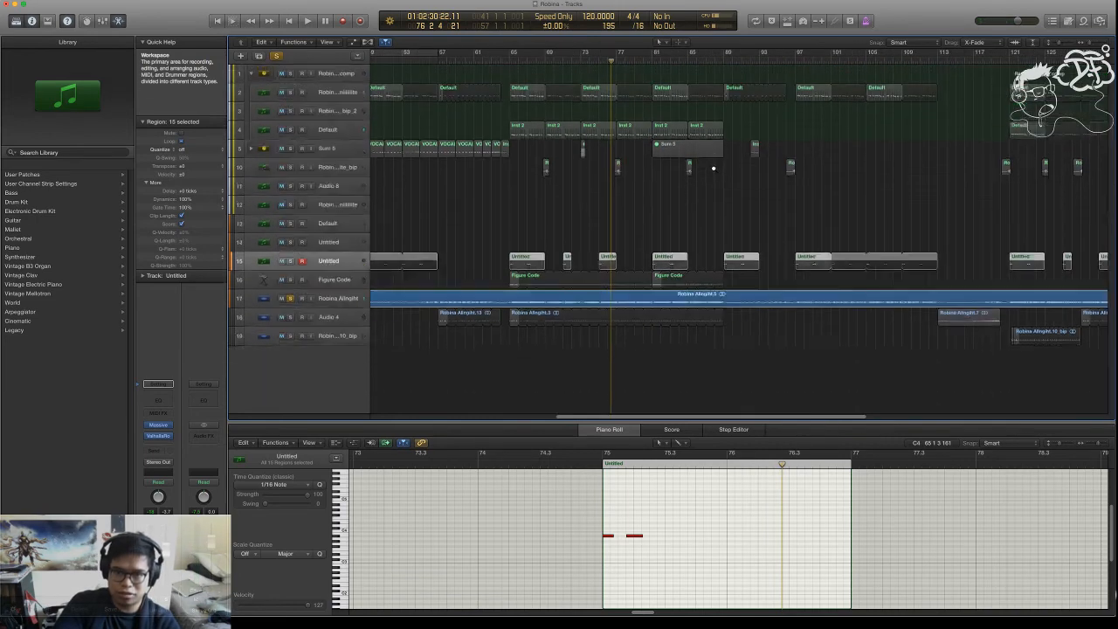
pyautogui.hscroll(8, 712, 166)
pyautogui.scroll(-5, 709, 158)
pyautogui.hscroll(-8, 709, 160)
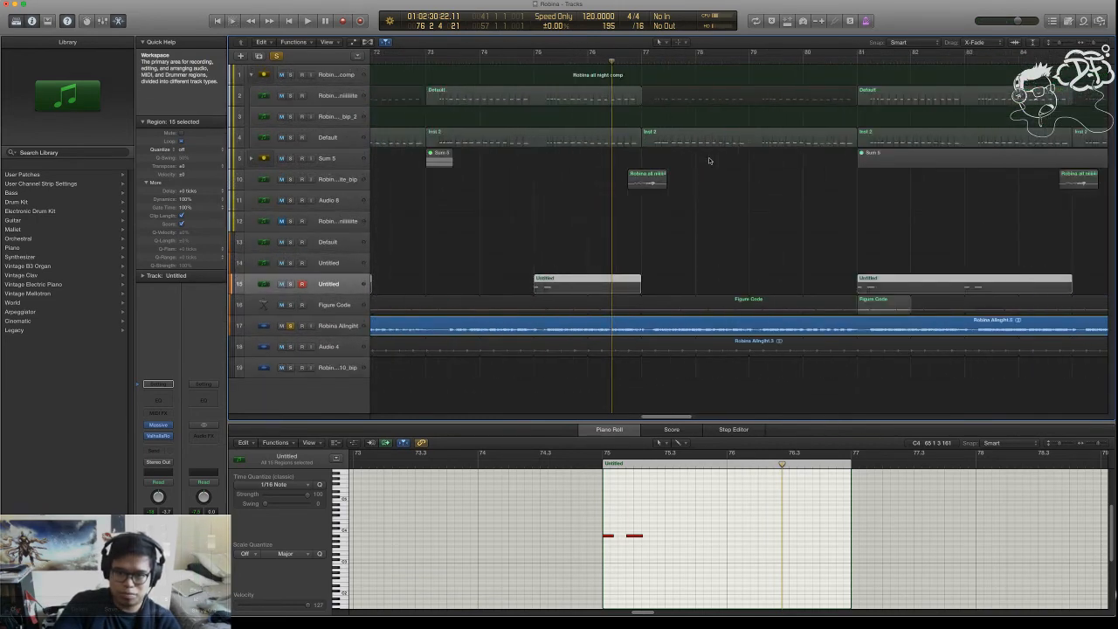
pyautogui.scroll(-1, 710, 160)
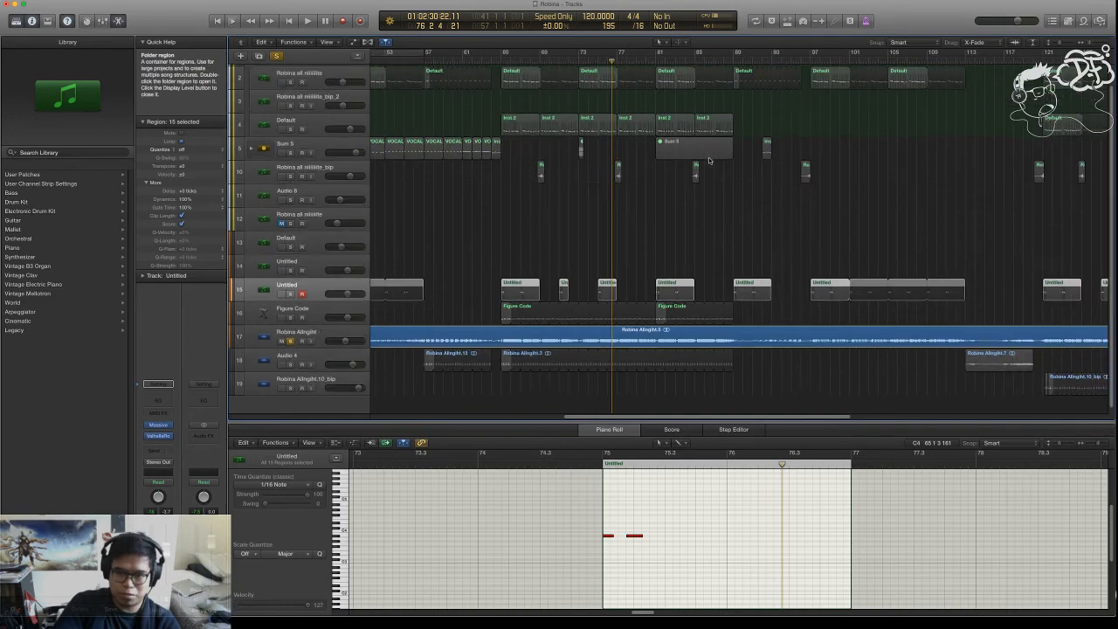
pyautogui.click(290, 340)
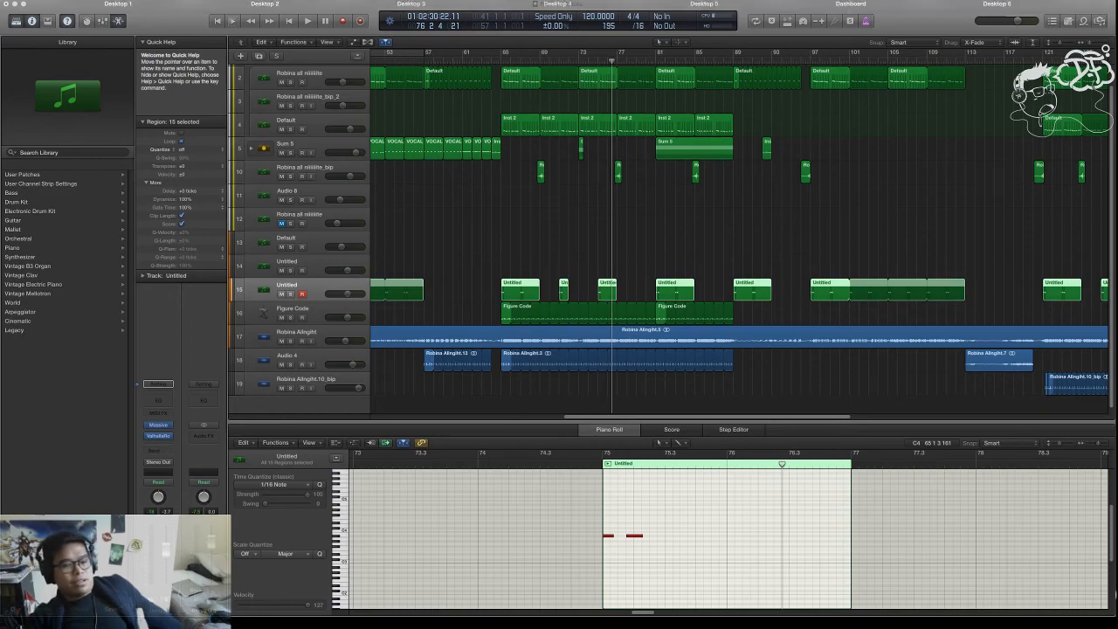
pyautogui.hotkey('ctrl', 'Up')
pyautogui.click(553, 232)
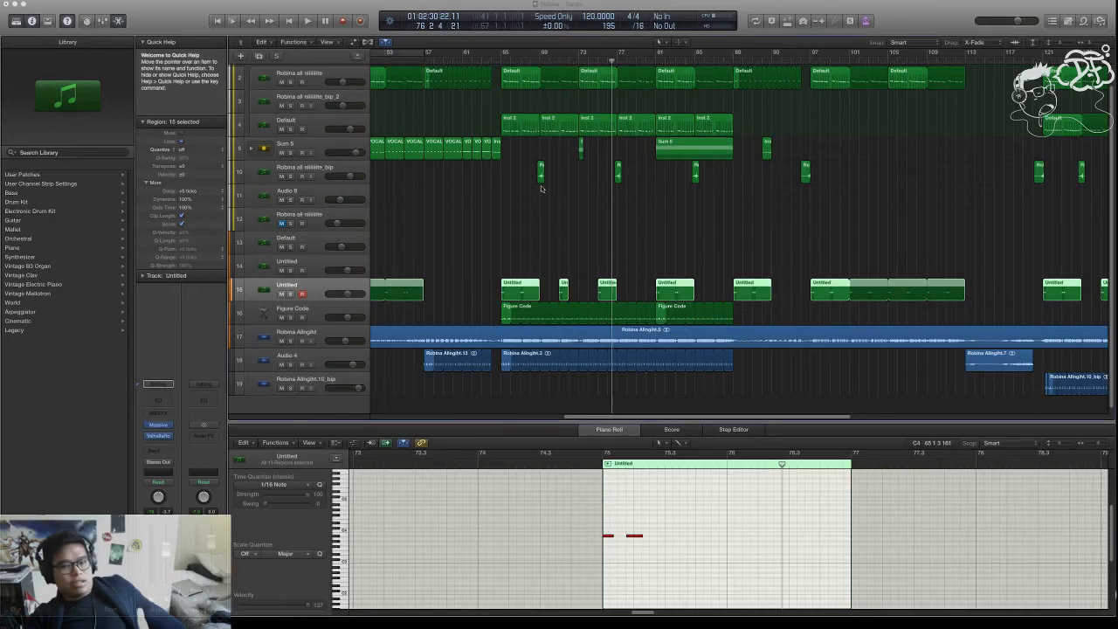
# - Show the Alchemy patch on the "Robina all niiiiite" track 2 and close its window
pyautogui.scroll(2, 321, 106)
pyautogui.click(322, 107)
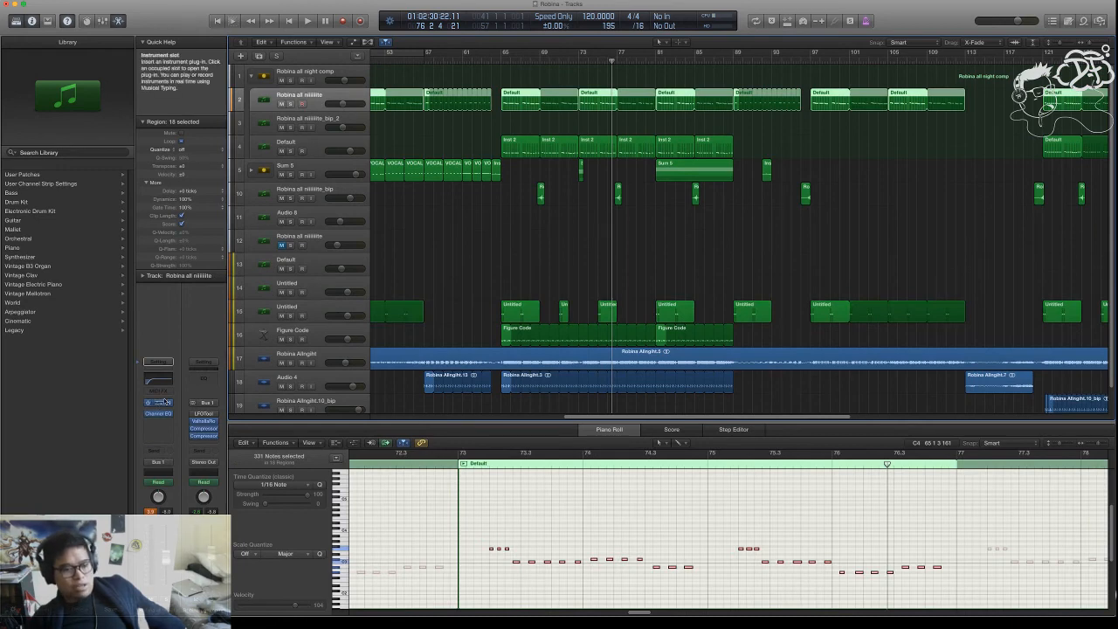
pyautogui.click(165, 402)
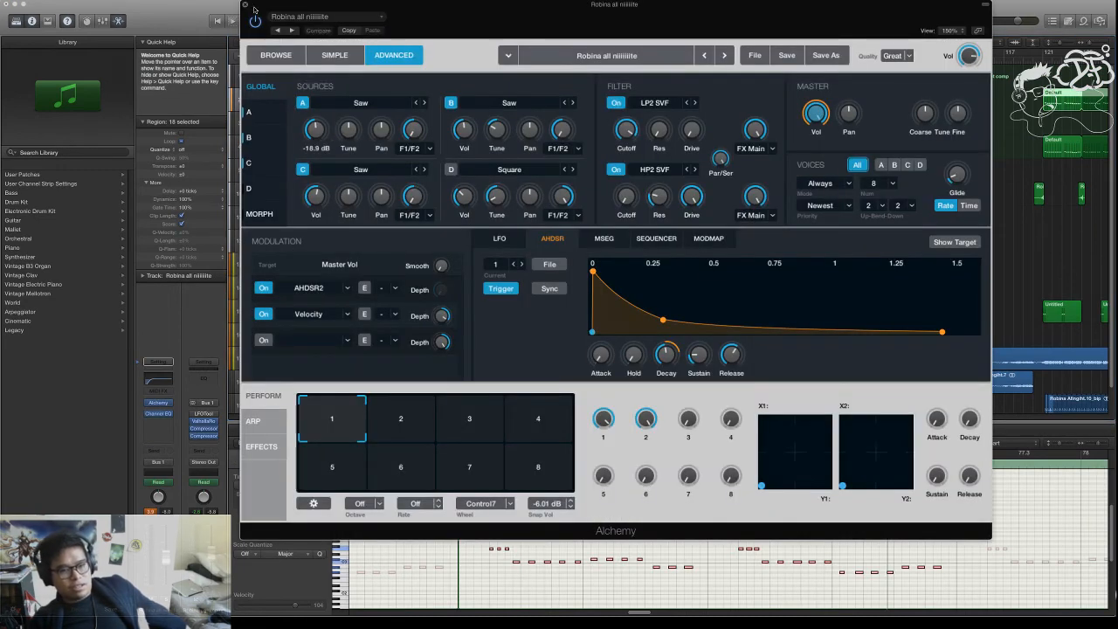
pyautogui.click(244, 6)
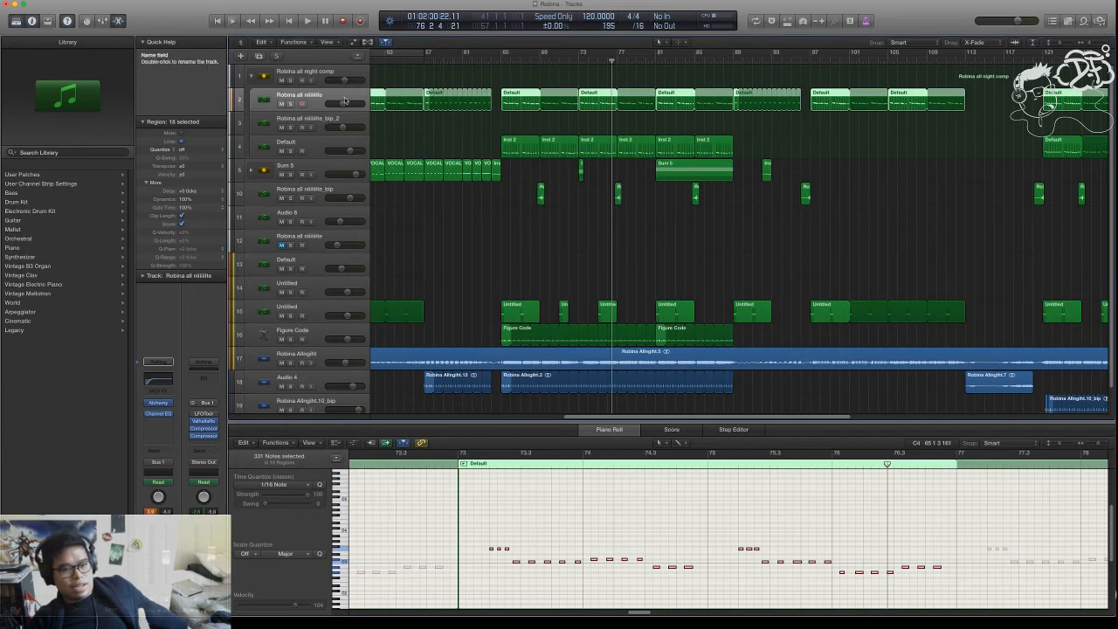
# - Select the "Default" track 4, play the mix from bar 65 and mute the "Robina Allnight" reference track
pyautogui.click(351, 146)
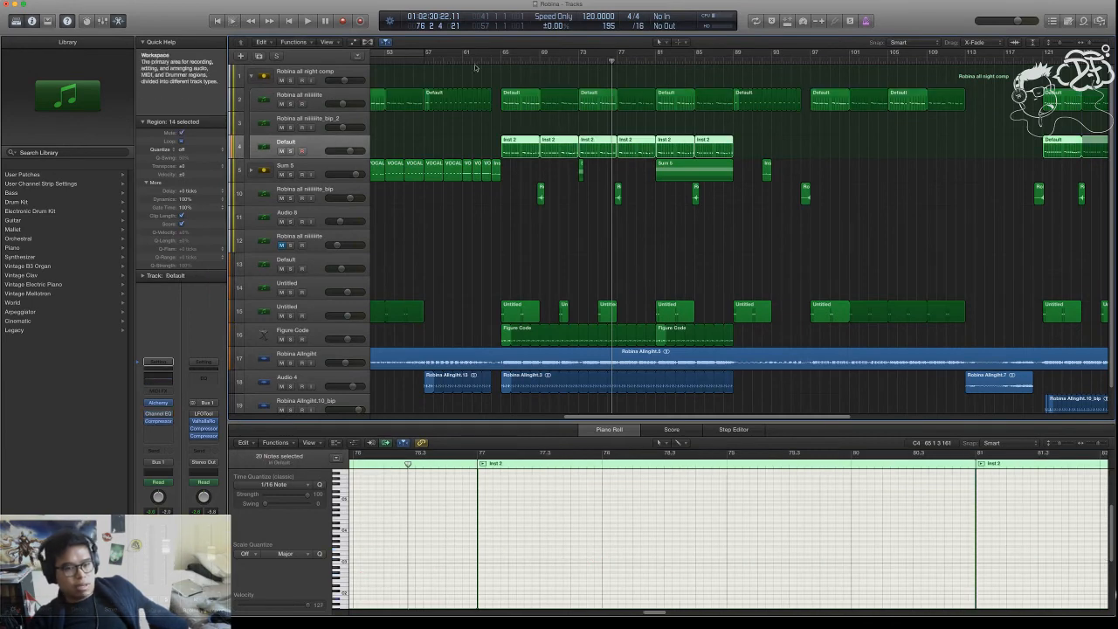
pyautogui.click(503, 58)
pyautogui.press('space')
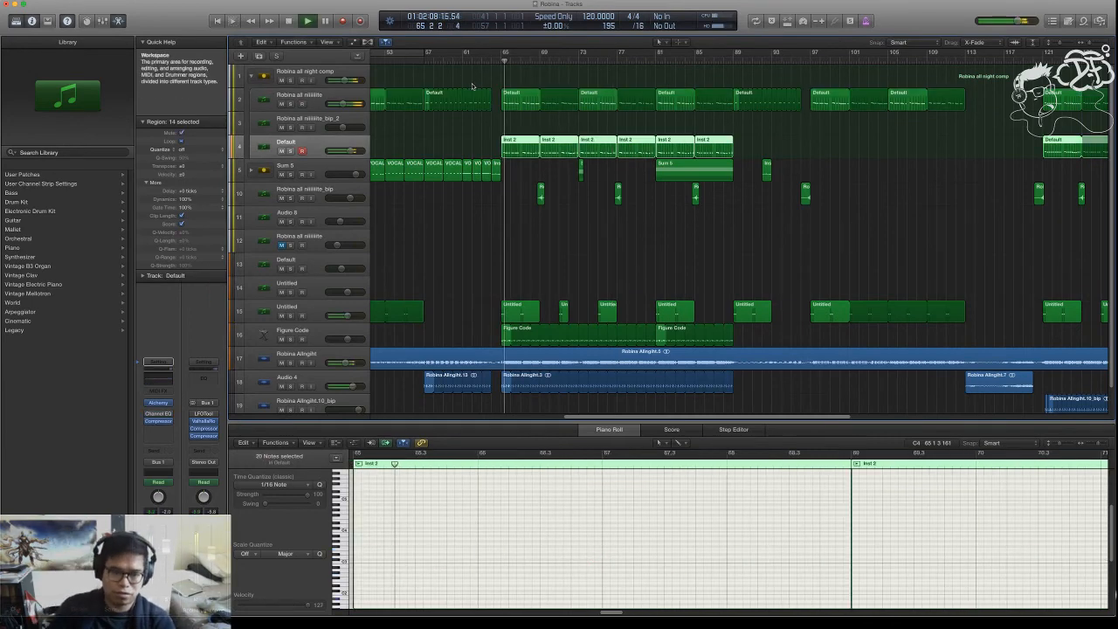
pyautogui.click(301, 364)
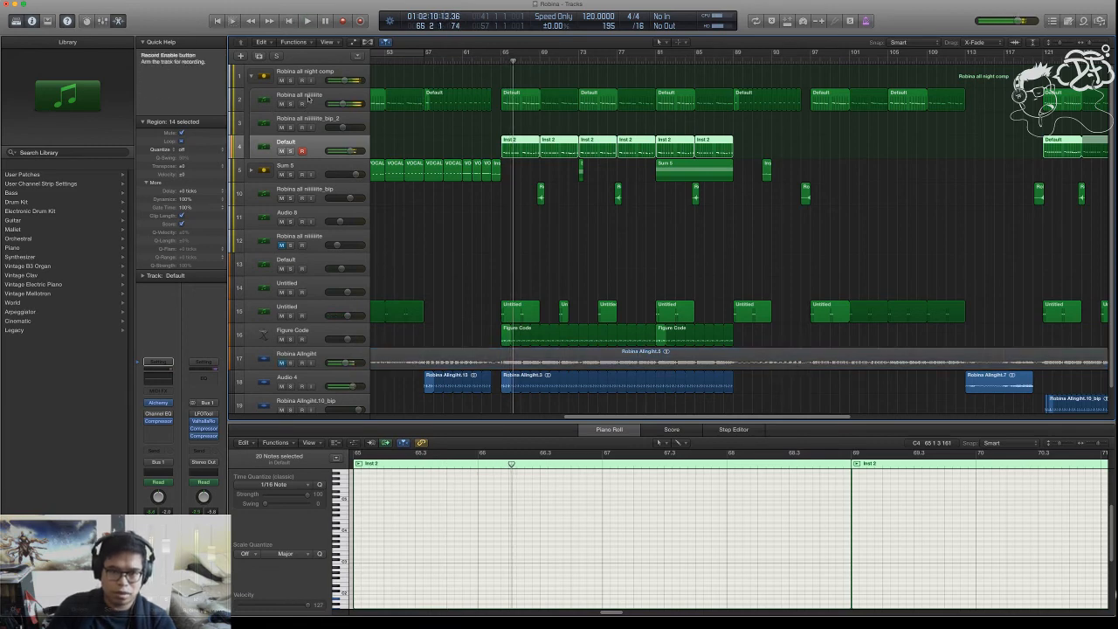
# - Open the Channel EQ on the "Robina all niiiiite" track 2 and move its window clear of the track headers
pyautogui.click(299, 95)
pyautogui.click(315, 99)
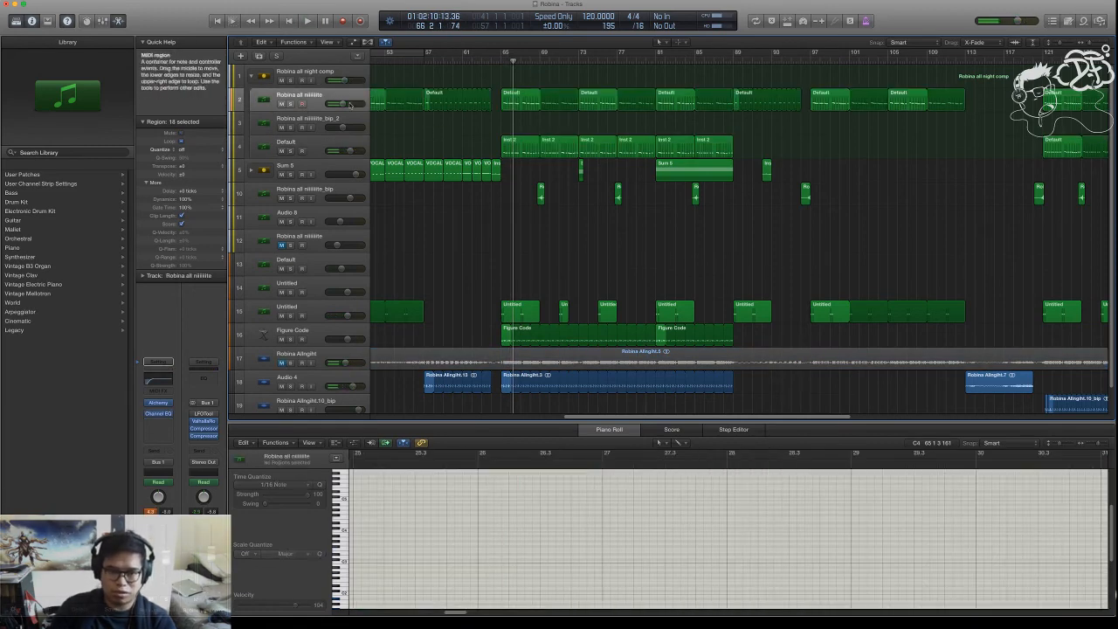
pyautogui.click(316, 103)
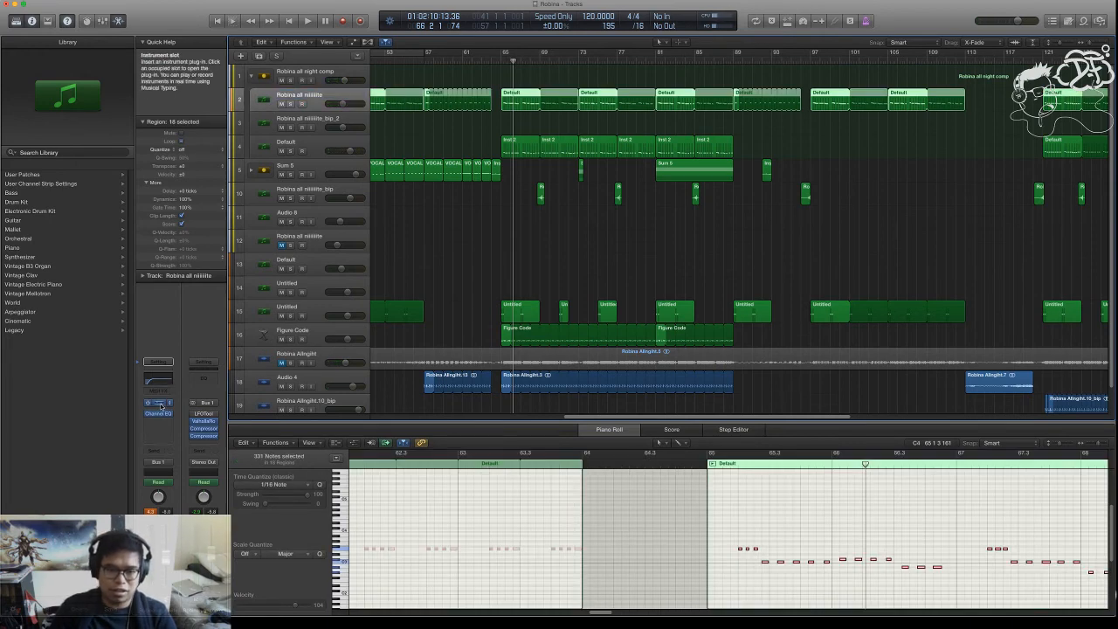
pyautogui.click(159, 413)
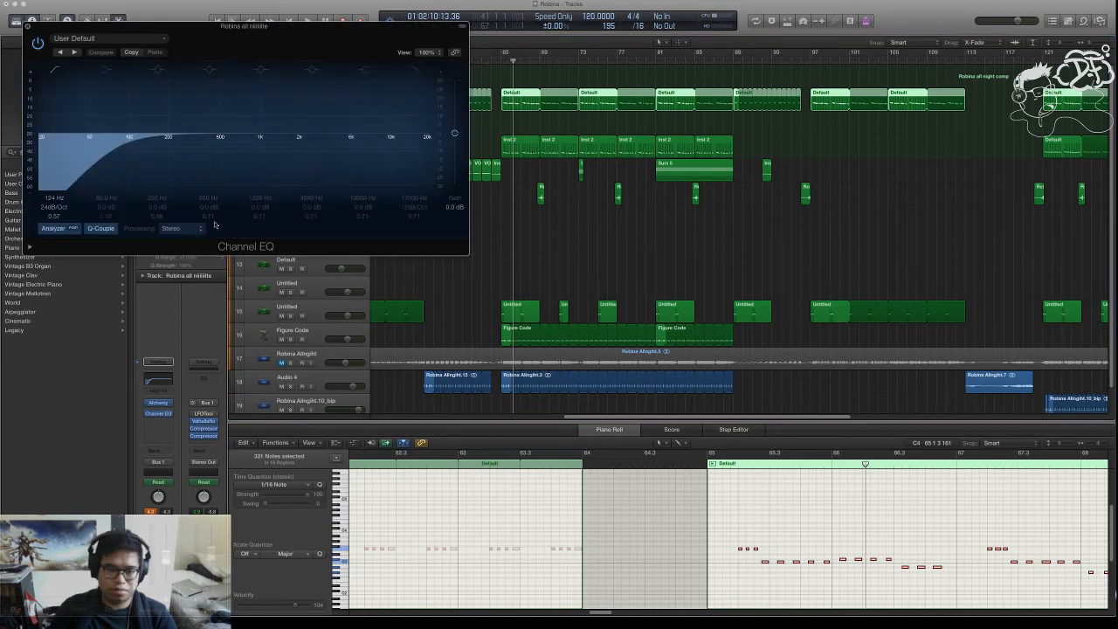
pyautogui.moveTo(203, 43); pyautogui.dragTo(657, 82)
# - Solo the "Robina all niiiiite" track 2 and bypass its Channel EQ
pyautogui.press('space')
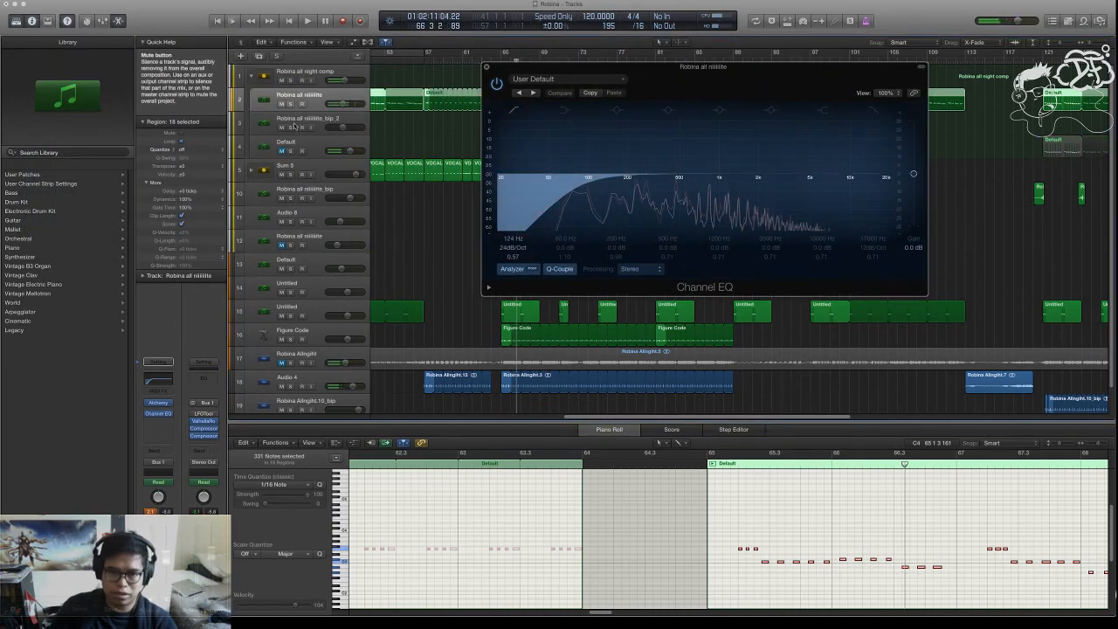
pyautogui.click(290, 104)
pyautogui.click(496, 85)
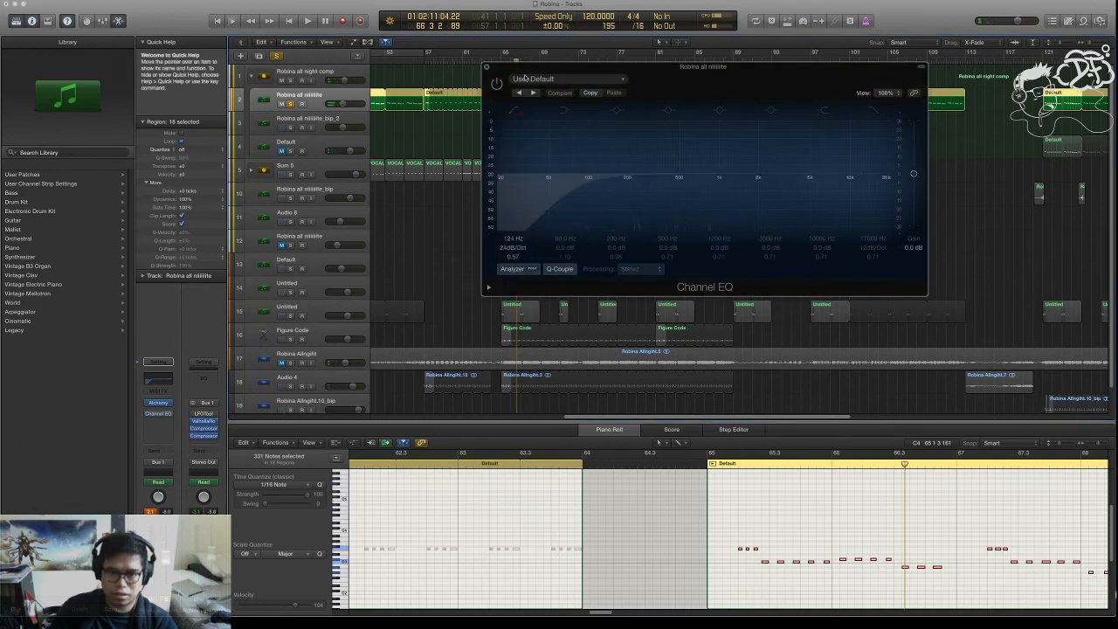
# - Play the "Robina all niiiiite" synth from bar 65 to hear it without the Channel EQ's low cut
pyautogui.moveTo(562, 68); pyautogui.dragTo(538, 162)
pyautogui.click(503, 61)
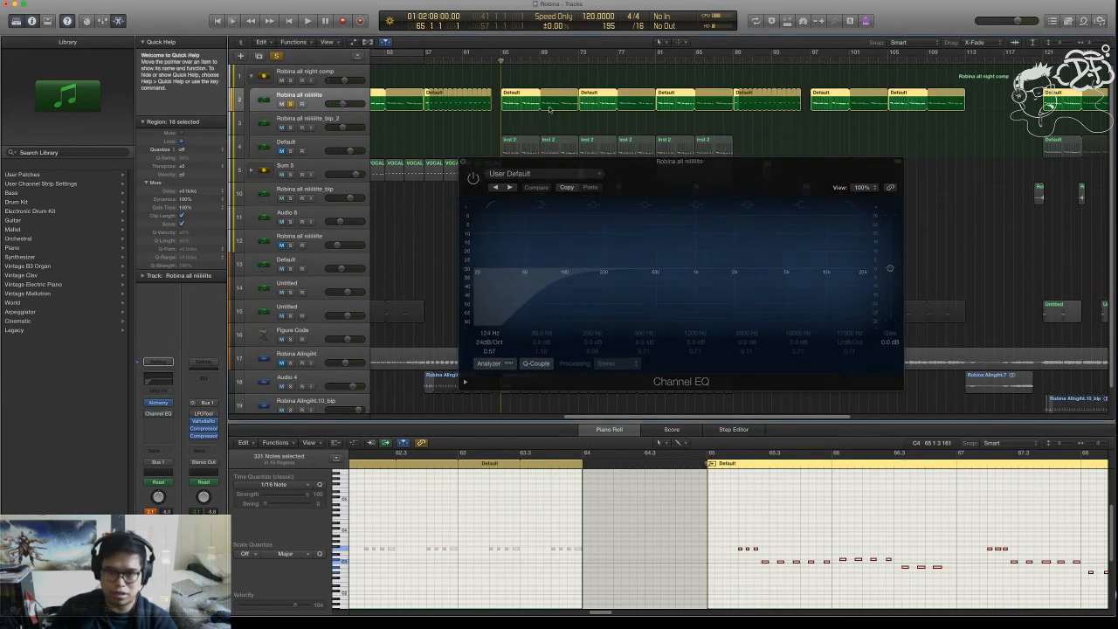
pyautogui.press('space')
pyautogui.moveTo(577, 166); pyautogui.dragTo(568, 145)
pyautogui.press('space')
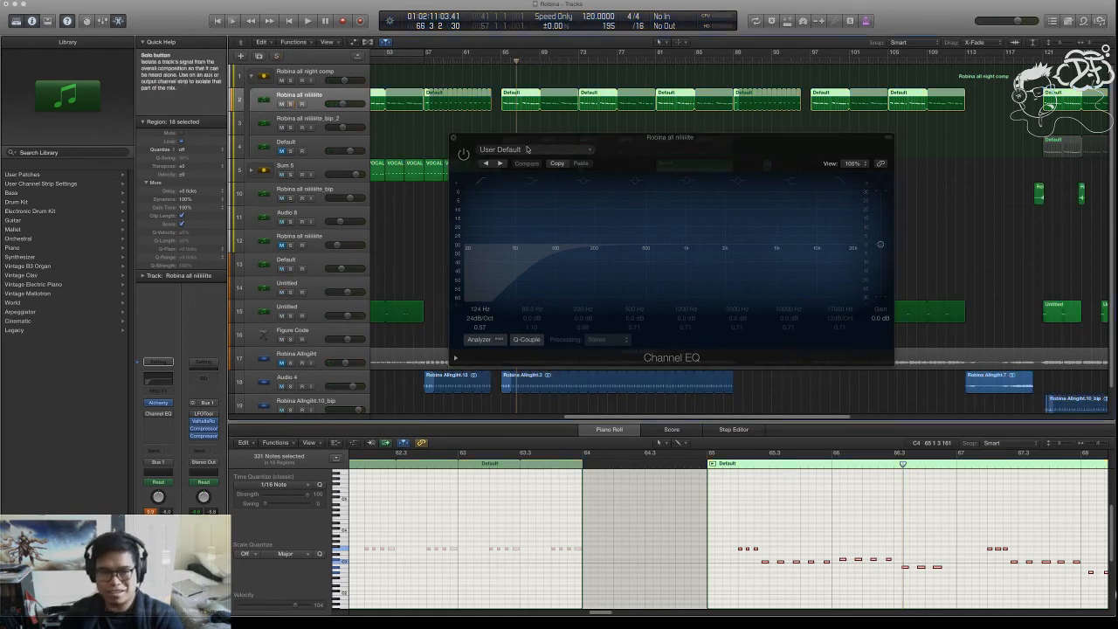
# - Move the Channel EQ window clear of the track headers, unmute the "Default" track 4 and play the mix from bar 65
pyautogui.moveTo(549, 140); pyautogui.dragTo(655, 221)
pyautogui.click(282, 152)
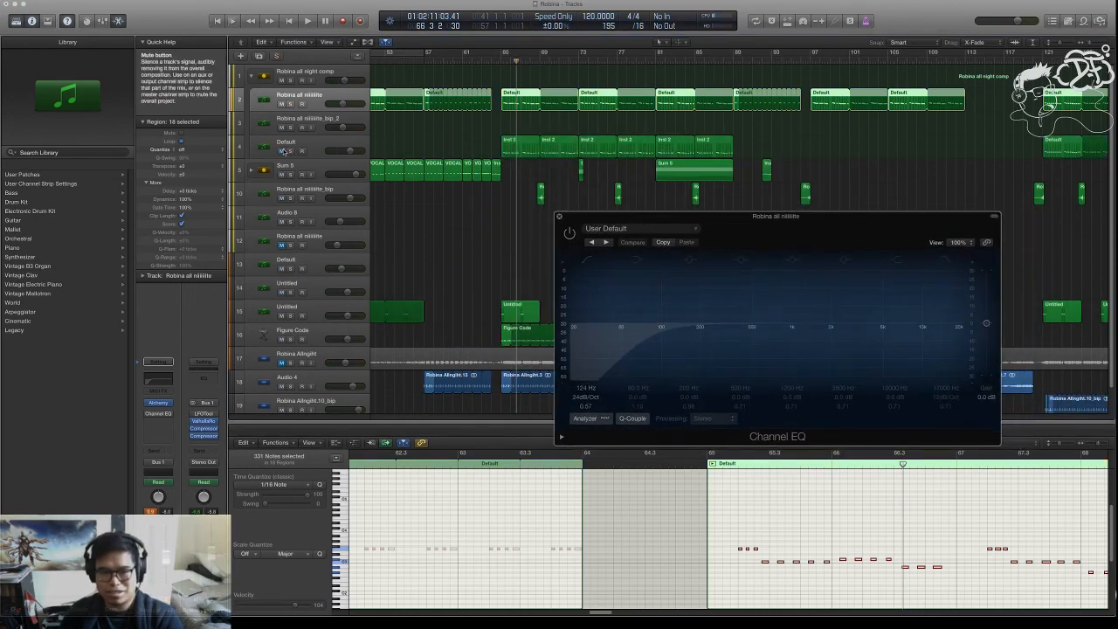
pyautogui.click(290, 152)
pyautogui.click(290, 152)
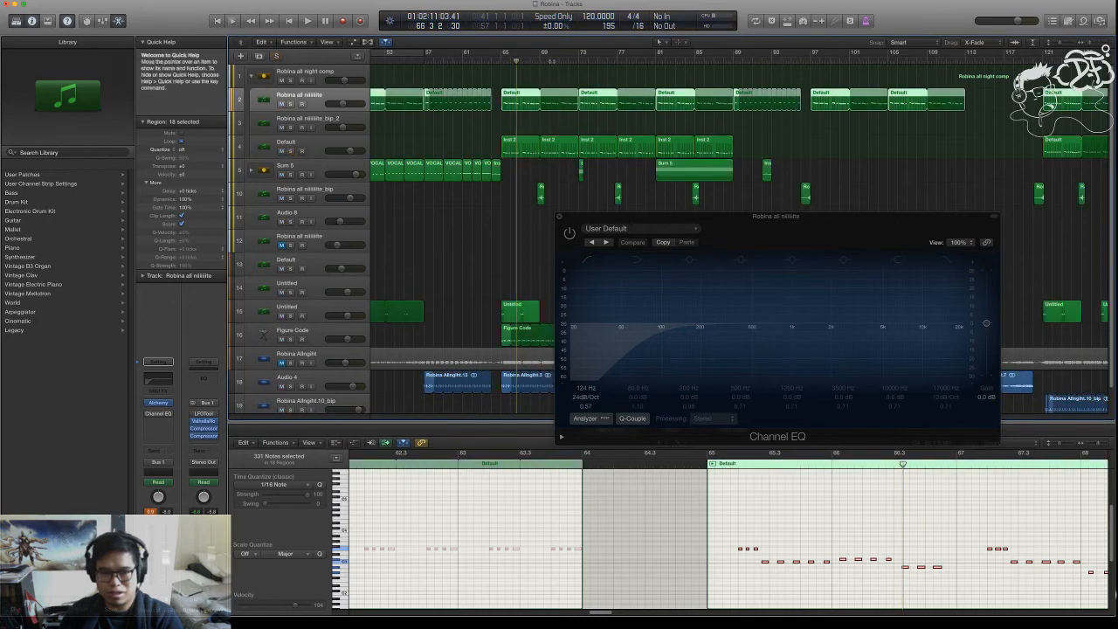
pyautogui.click(500, 65)
pyautogui.press('space')
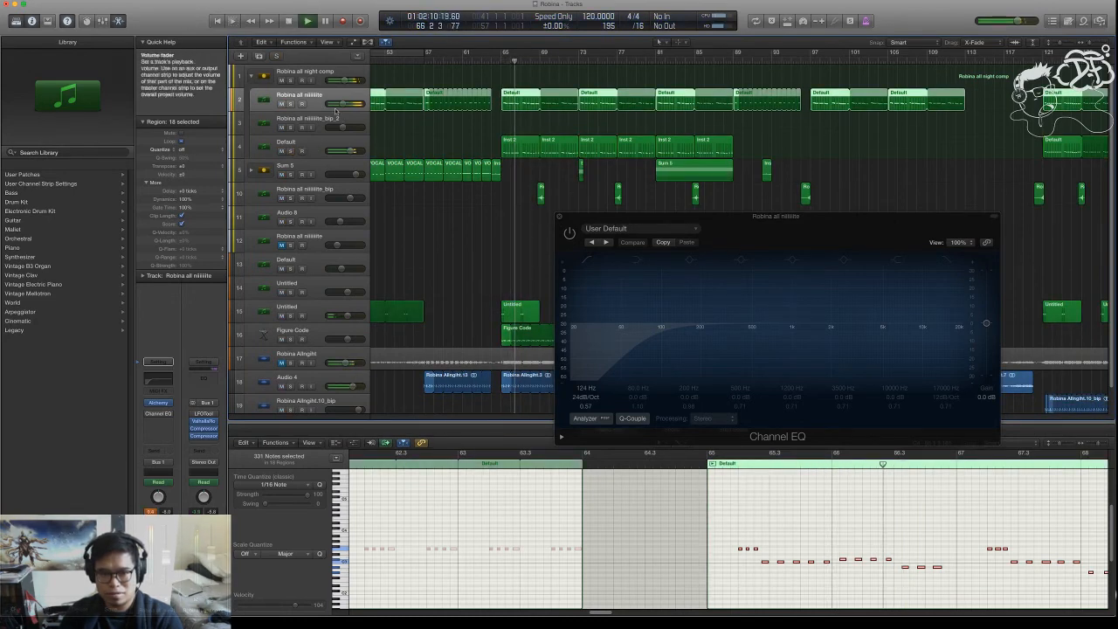
# - Compare the "Robina all niiiiite" synth with its Channel EQ on and bypassed during playback, and close the EQ window
pyautogui.click(569, 233)
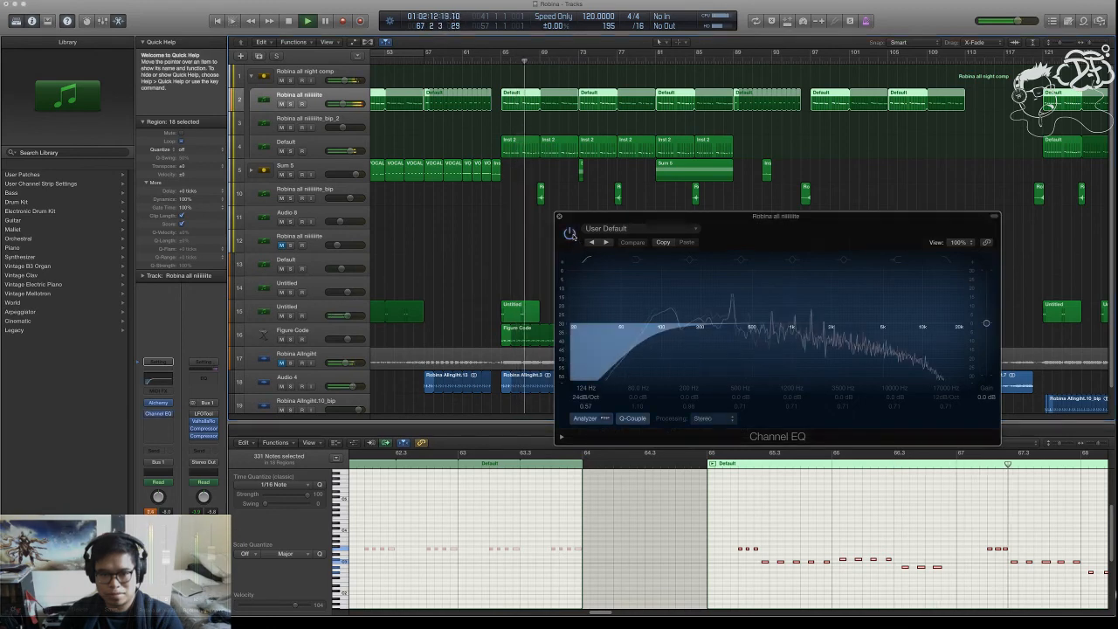
pyautogui.click(570, 233)
pyautogui.press('space')
pyautogui.moveTo(612, 215); pyautogui.dragTo(404, 180)
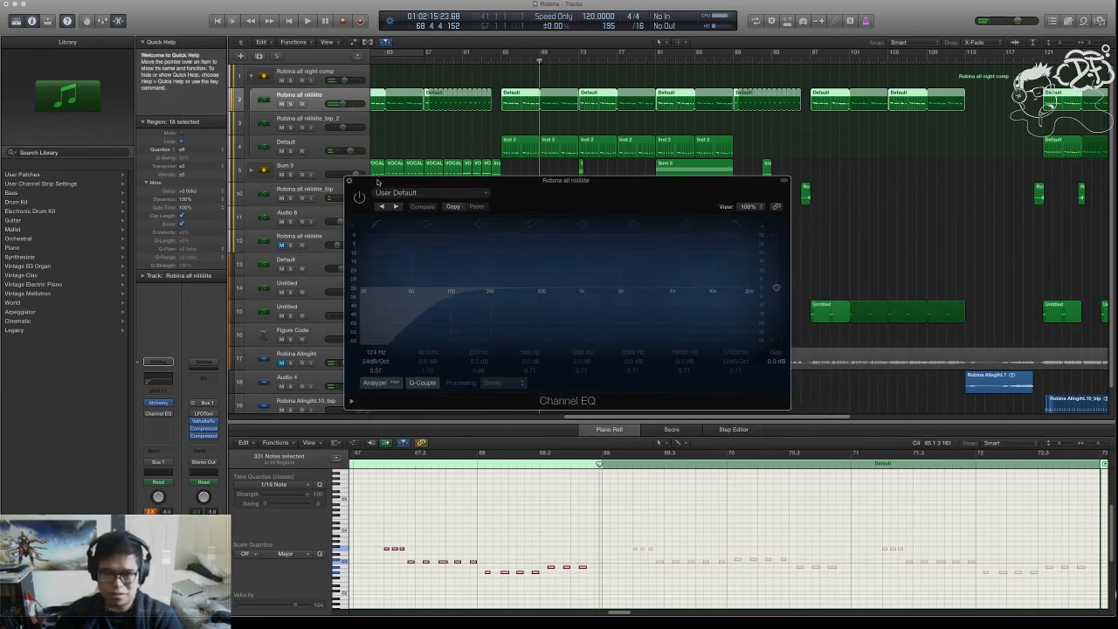
pyautogui.click(348, 181)
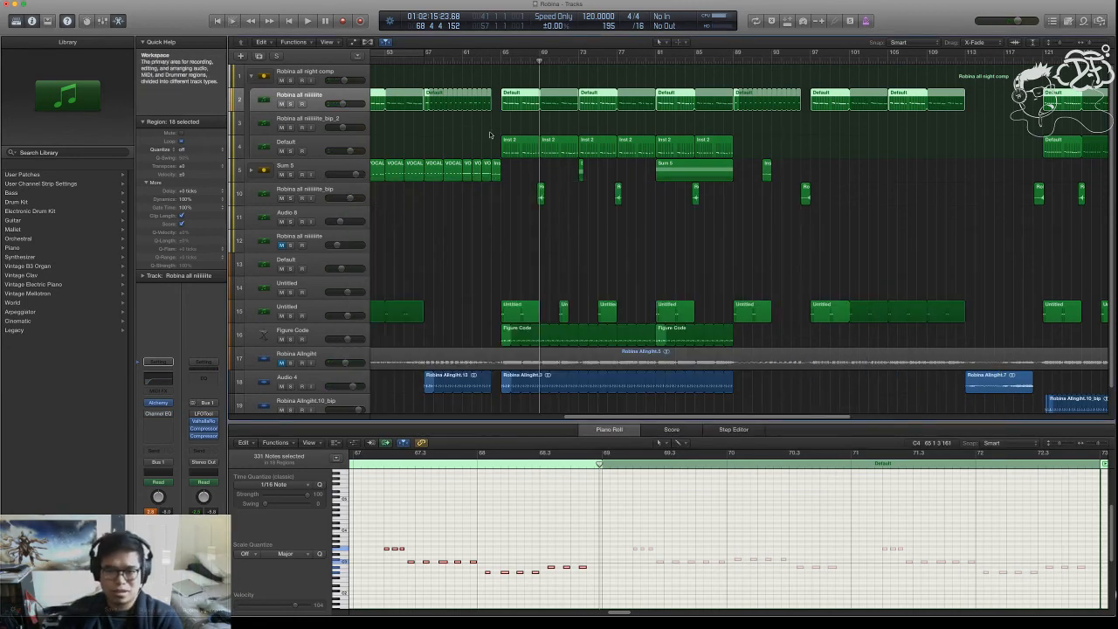
# - Zoom the arrangement in around bars 62 to 85 with taller tracks to examine the upper tracks' regions
pyautogui.hscroll(-3, 511, 140)
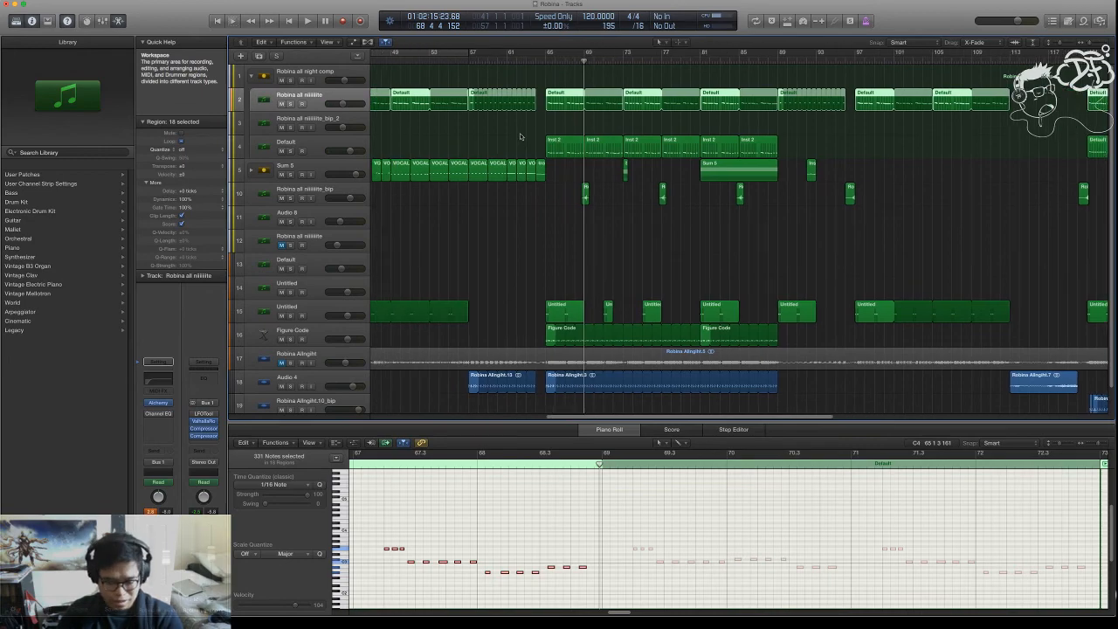
pyautogui.press('super+Left')
pyautogui.press('super+Left')
pyautogui.press('super+Down')
pyautogui.press('super+Right')
pyautogui.press('super+Right')
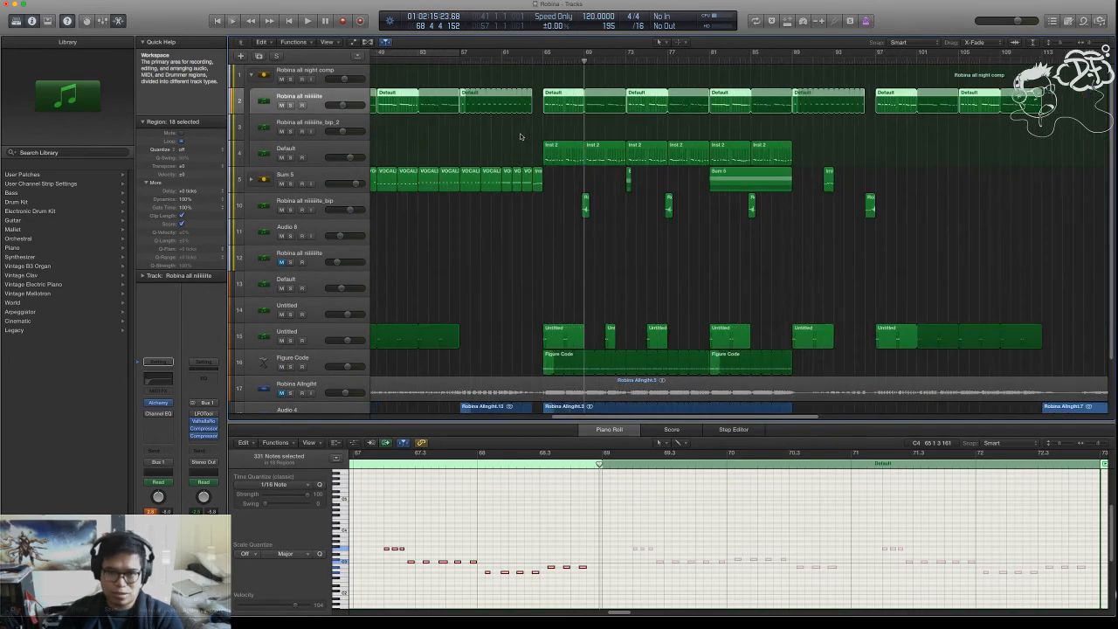
pyautogui.press('super+Right')
pyautogui.press('super+Up')
pyautogui.press('super+Up')
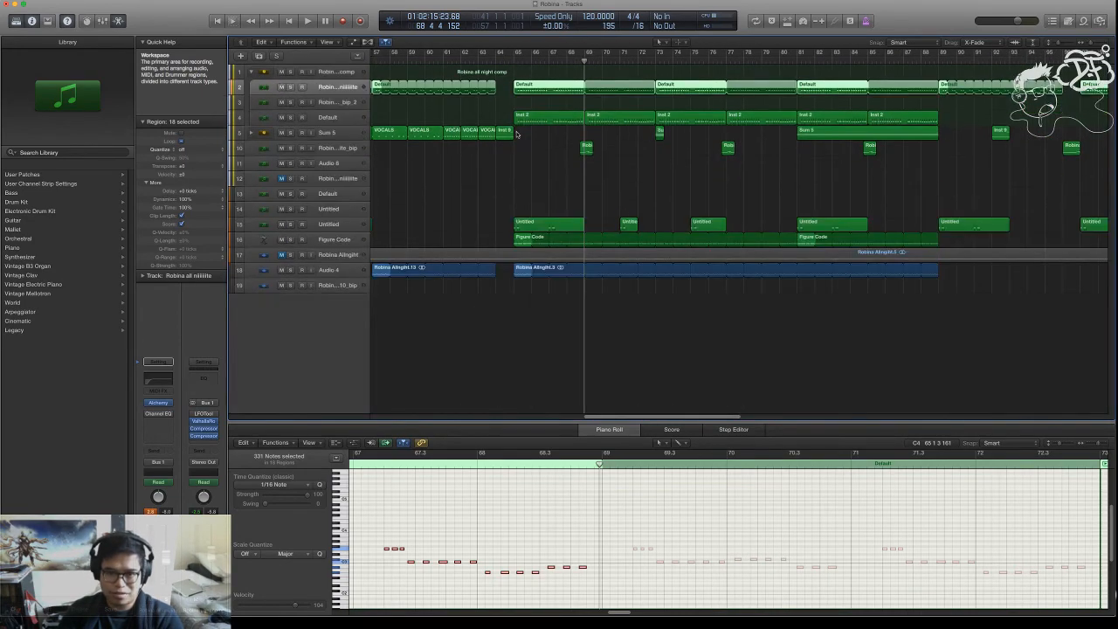
pyautogui.press('super+Right')
pyautogui.press('super+Down')
pyautogui.press('super+Down')
pyautogui.press('super+Down')
pyautogui.press('super+Right')
pyautogui.press('super+Left')
pyautogui.press('super+Left')
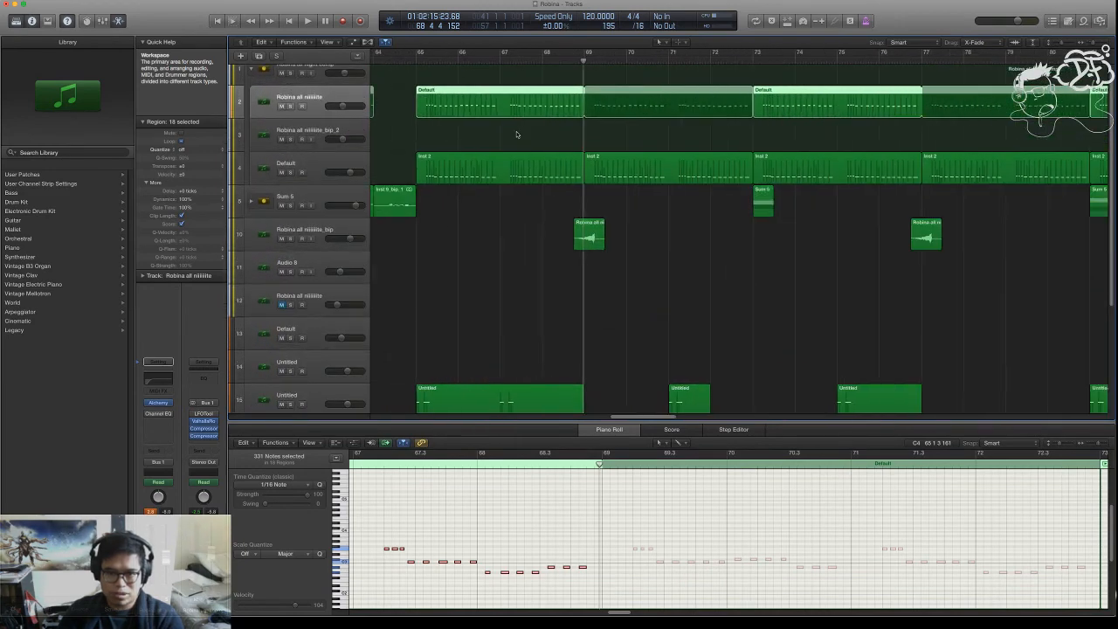
pyautogui.press('super+Down')
pyautogui.press('super+Down')
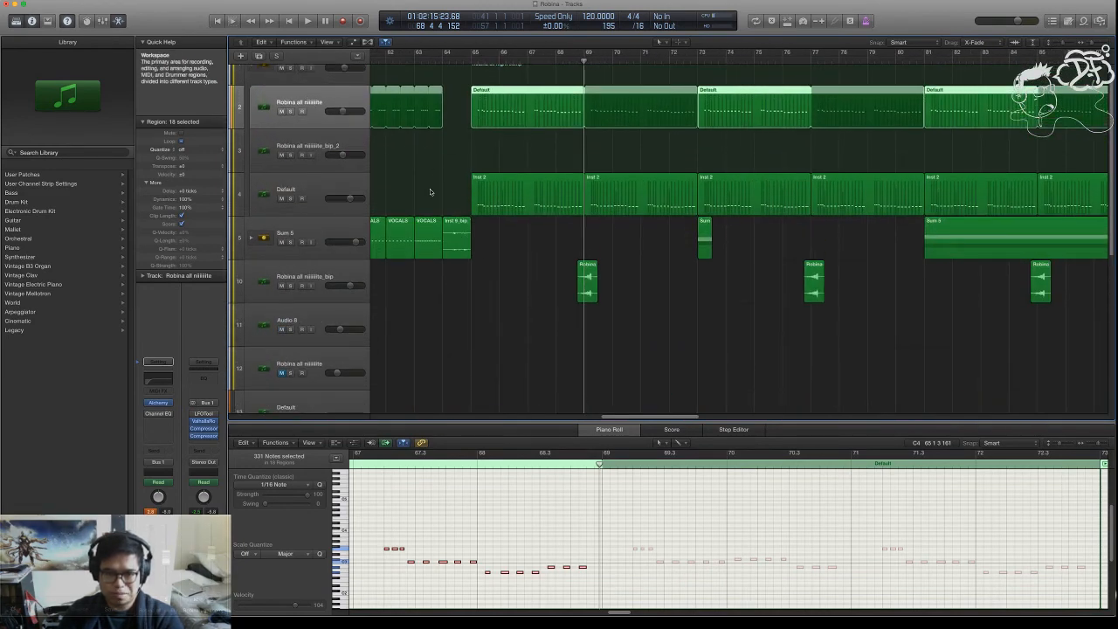
pyautogui.scroll(2, 454, 166)
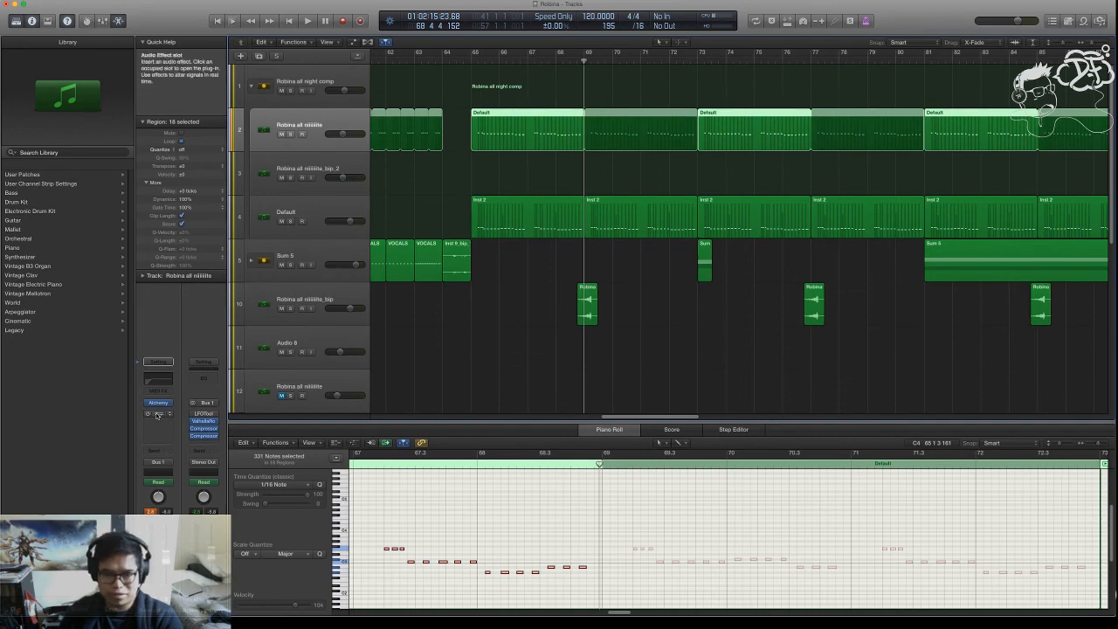
# - Reopen the Channel EQ on the "Robina all niiiiite" track 2 and switch it back on
pyautogui.click(157, 414)
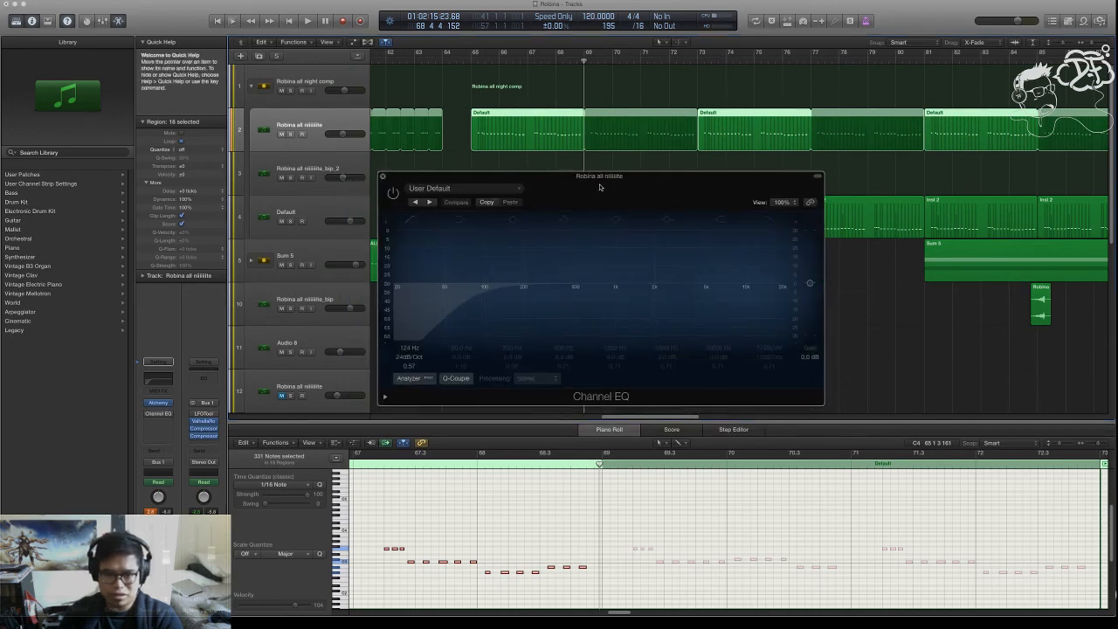
pyautogui.click(432, 190)
pyautogui.moveTo(610, 171); pyautogui.dragTo(707, 170)
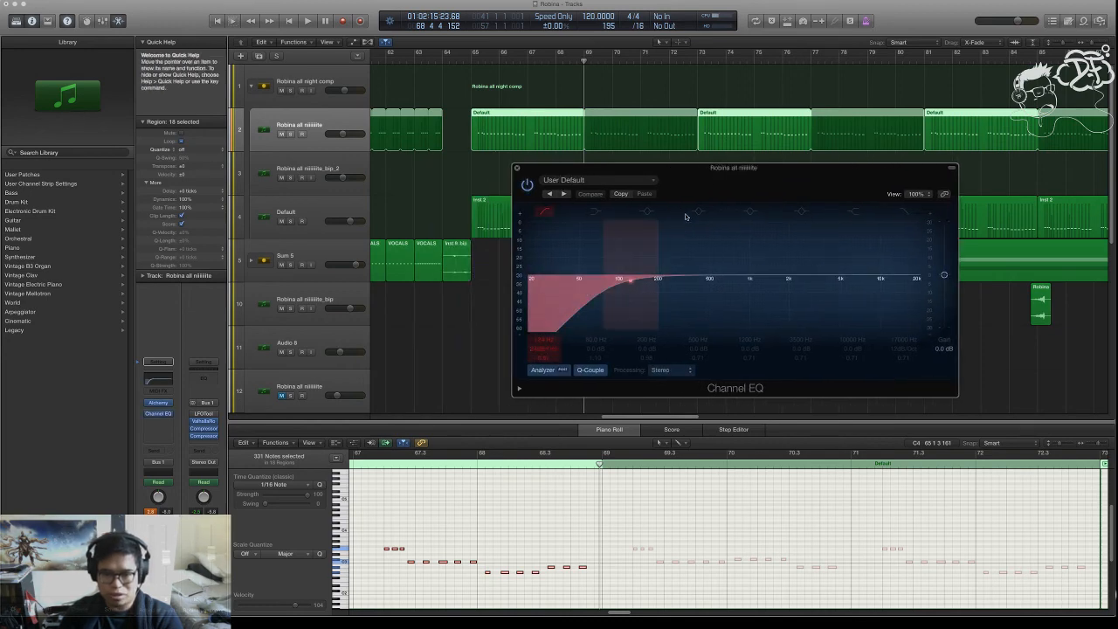
# - Reshape the Channel EQ's low cut to 148 Hz with a Q of 0.37 and close the EQ window
pyautogui.moveTo(543, 358); pyautogui.dragTo(543, 325)
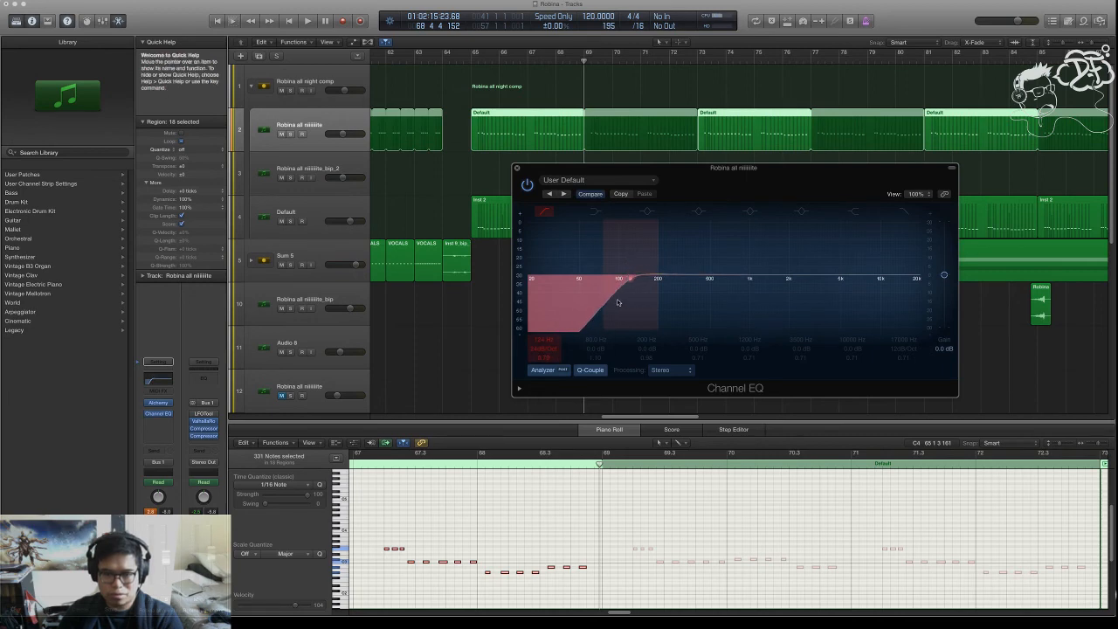
pyautogui.moveTo(622, 303)
pyautogui.mouseDown()
pyautogui.moveTo(559, 305)
pyautogui.moveTo(677, 306)
pyautogui.moveTo(618, 307)
pyautogui.mouseUp()
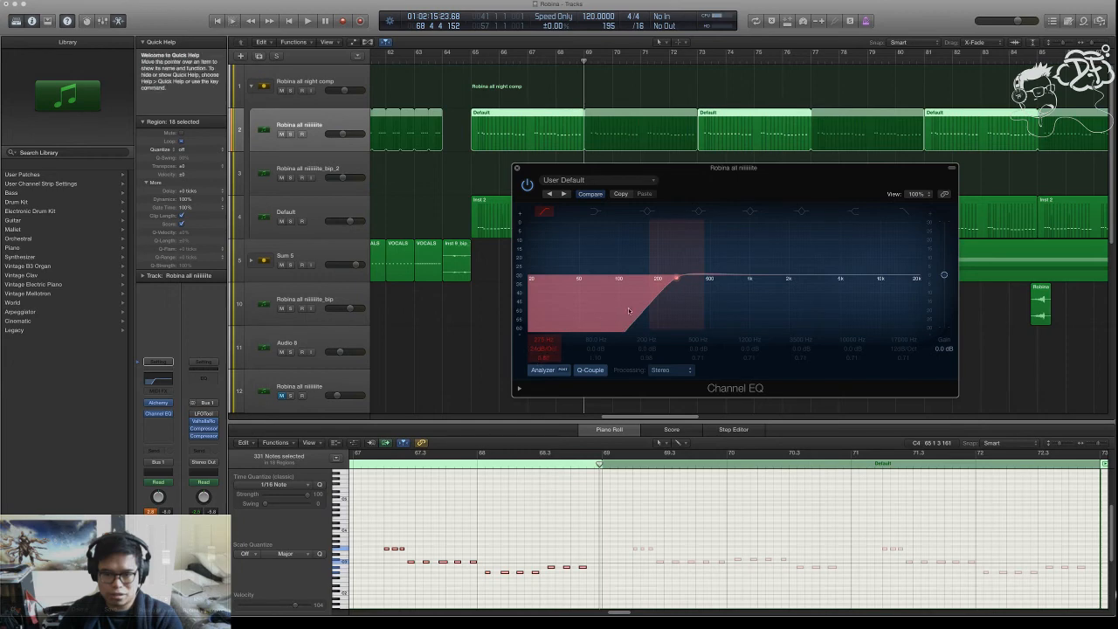
pyautogui.moveTo(539, 340); pyautogui.dragTo(539, 397)
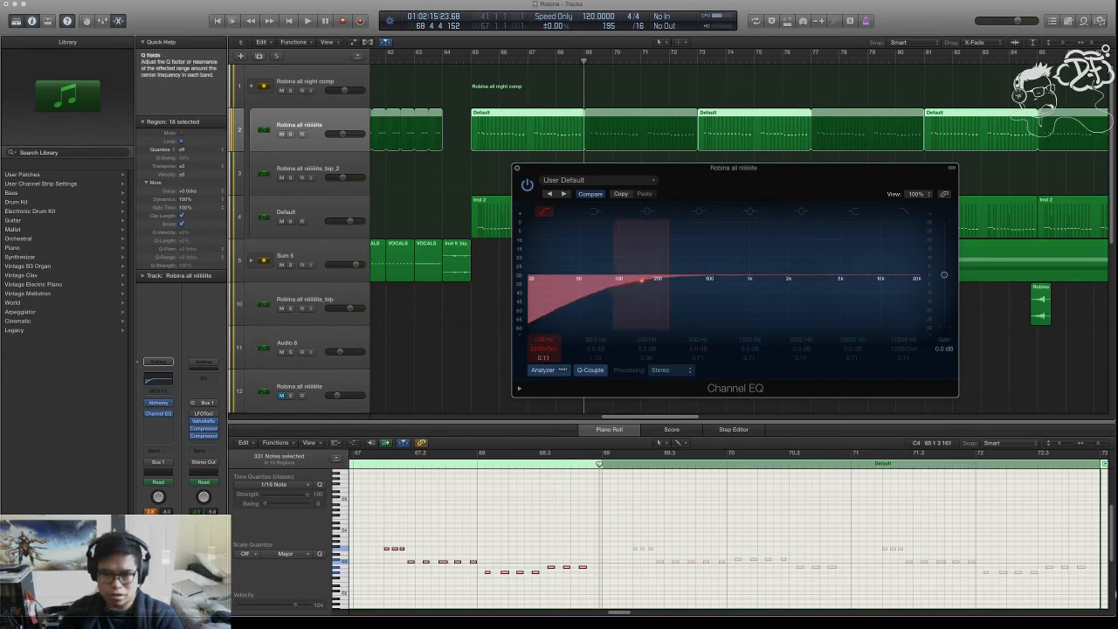
pyautogui.moveTo(544, 357)
pyautogui.mouseDown()
pyautogui.moveTo(543, 368)
pyautogui.moveTo(543, 345)
pyautogui.mouseUp()
pyautogui.moveTo(666, 176)
pyautogui.mouseDown()
pyautogui.moveTo(682, 174)
pyautogui.moveTo(404, 176)
pyautogui.moveTo(651, 179)
pyautogui.mouseUp()
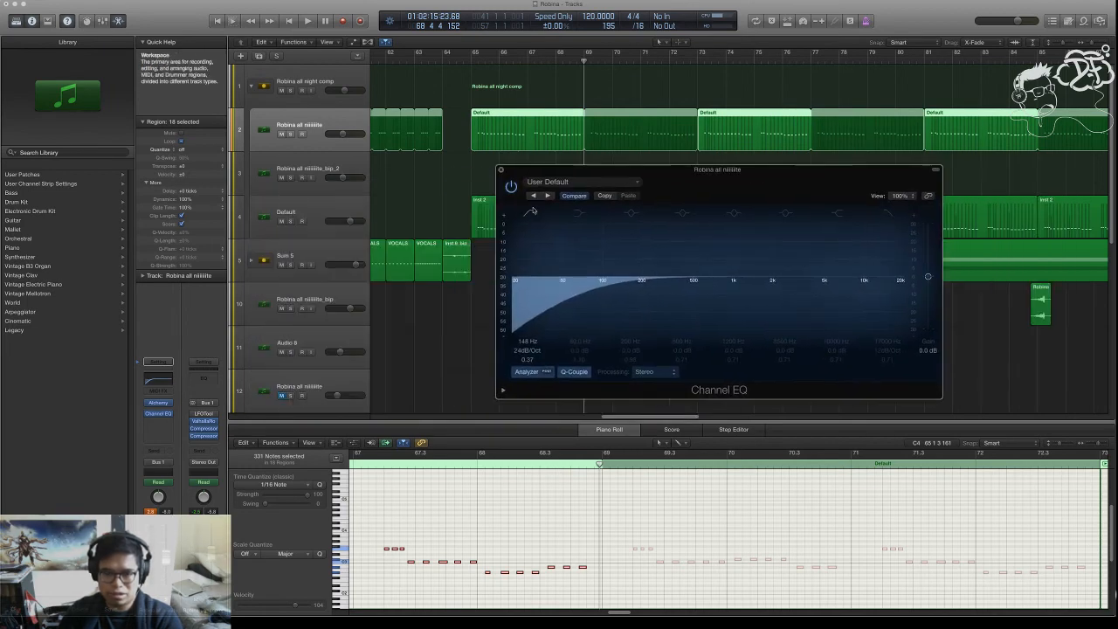
pyautogui.click(501, 170)
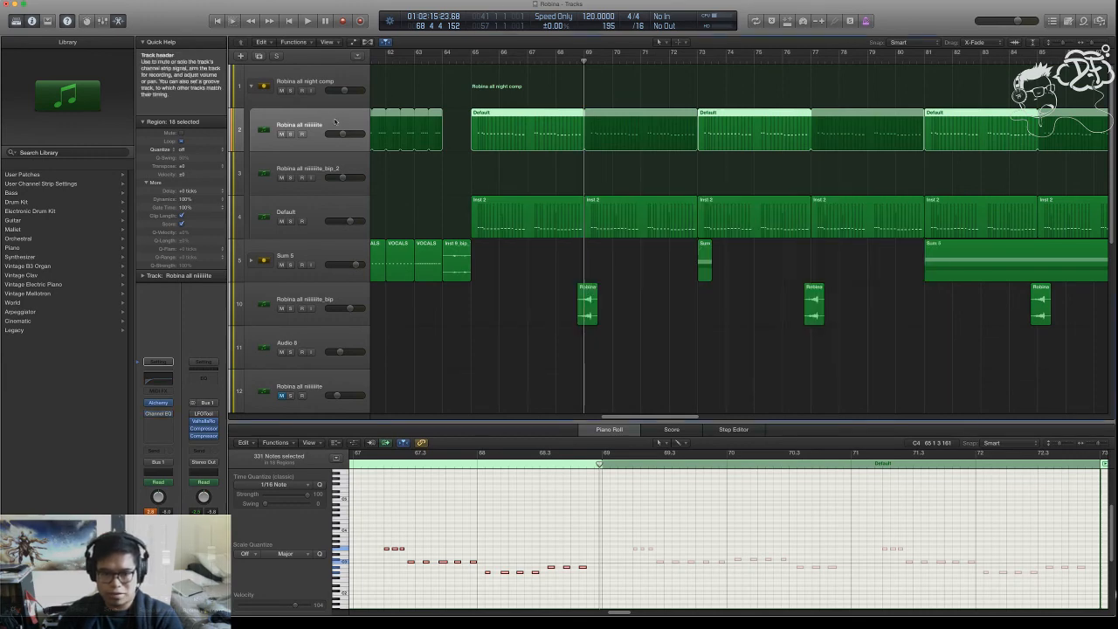
# - Examine the Vintage VCA compressor and ValhallaRoom reverb on the "Robina all night comp" track, leaving only the compressor open
pyautogui.click(354, 96)
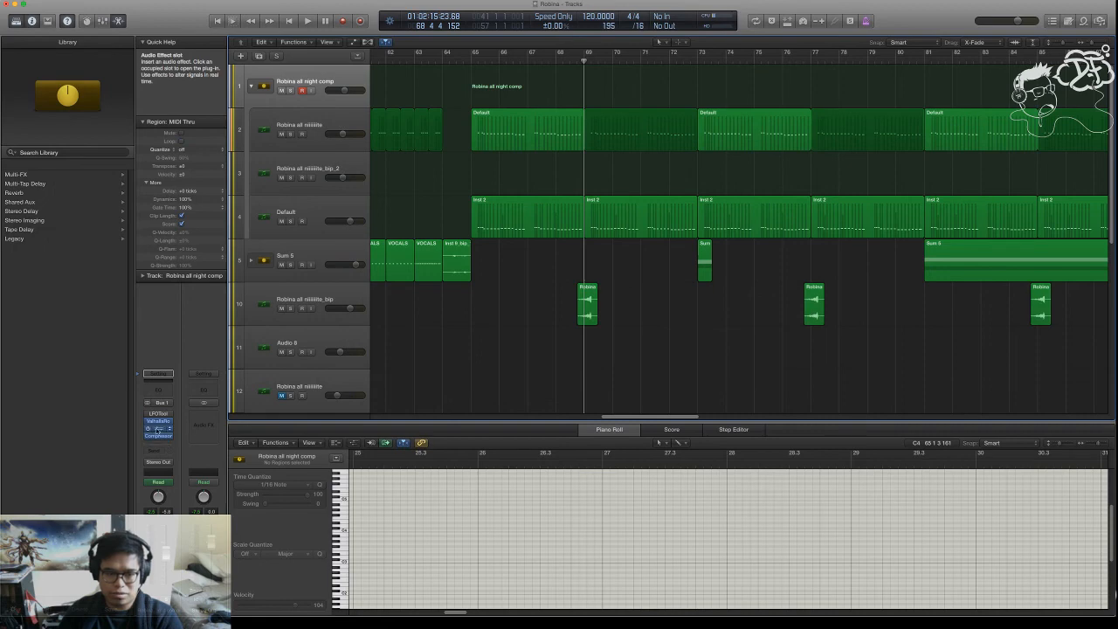
pyautogui.click(158, 429)
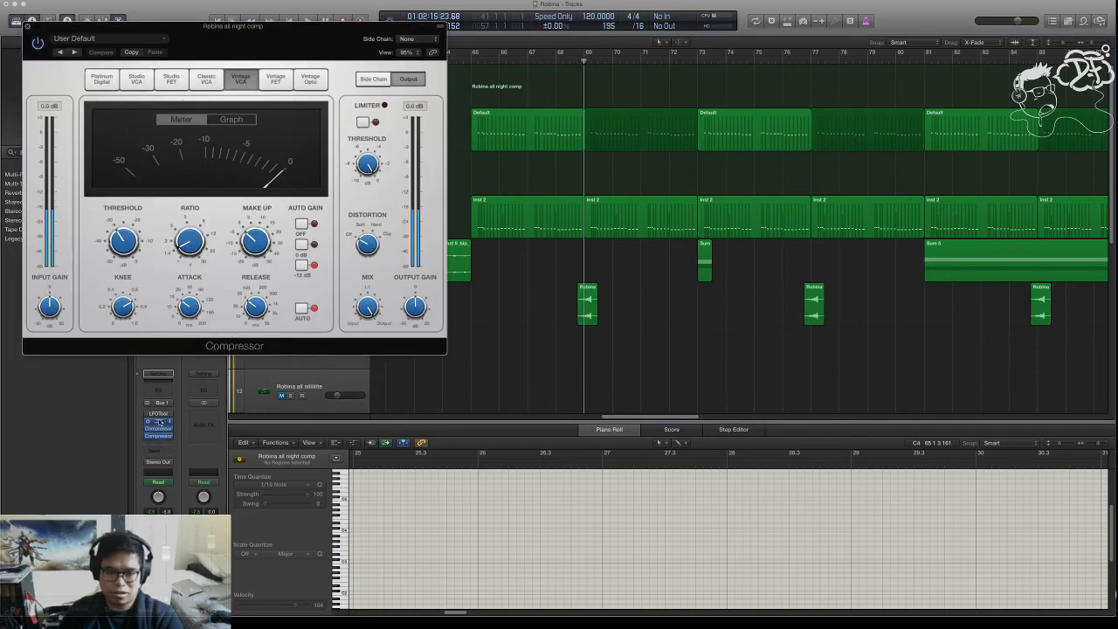
pyautogui.click(158, 420)
pyautogui.moveTo(87, 35); pyautogui.dragTo(341, 58)
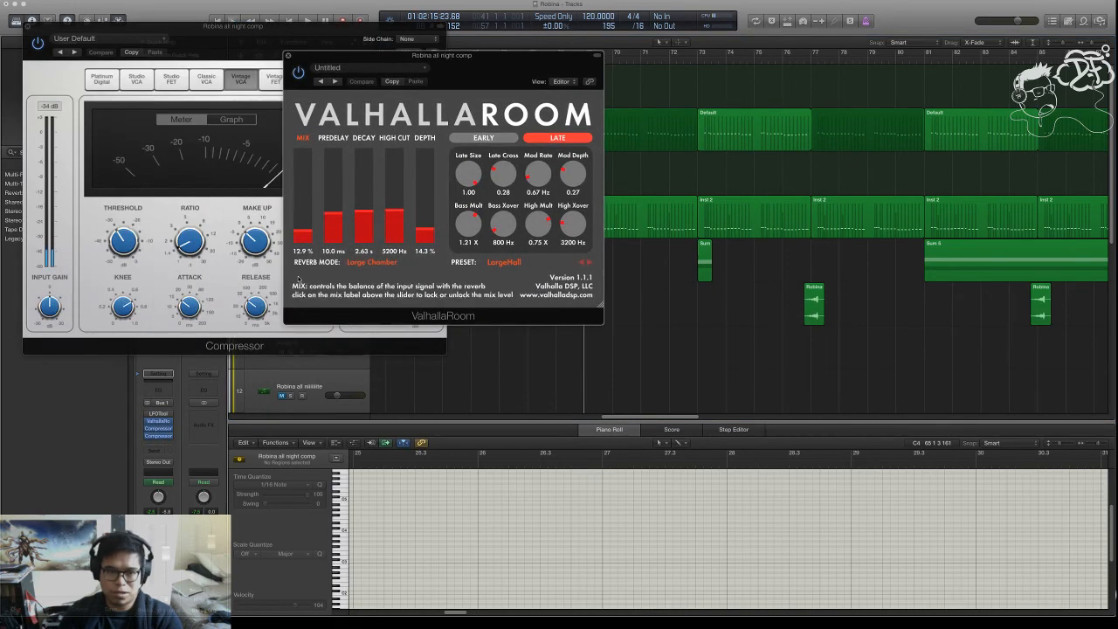
pyautogui.click(290, 58)
pyautogui.moveTo(120, 31); pyautogui.dragTo(354, 71)
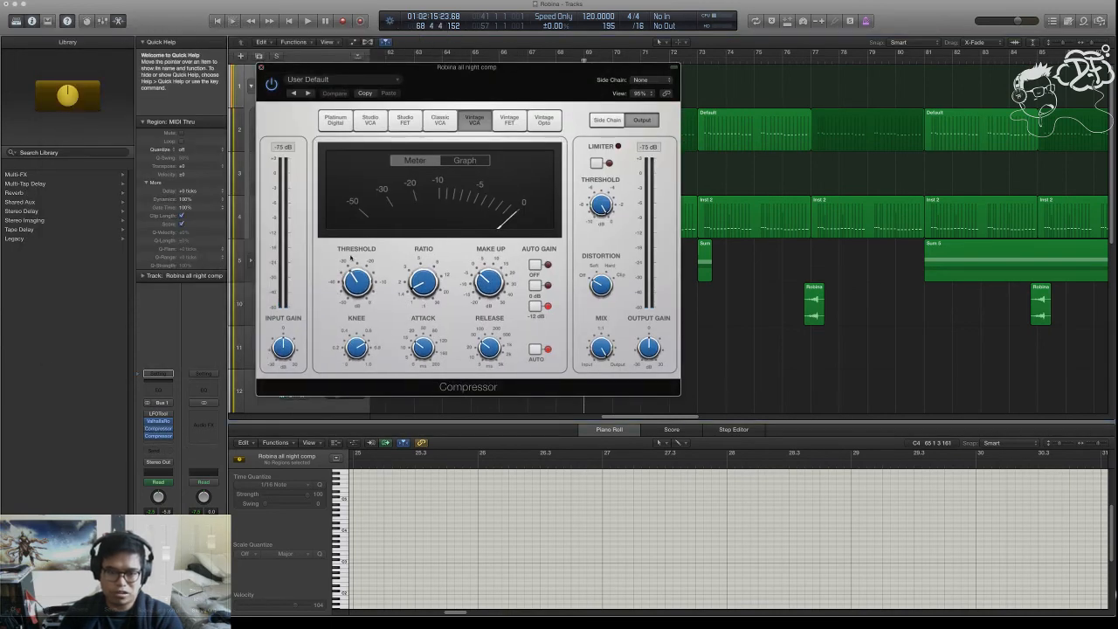
pyautogui.moveTo(583, 63); pyautogui.dragTo(812, 283)
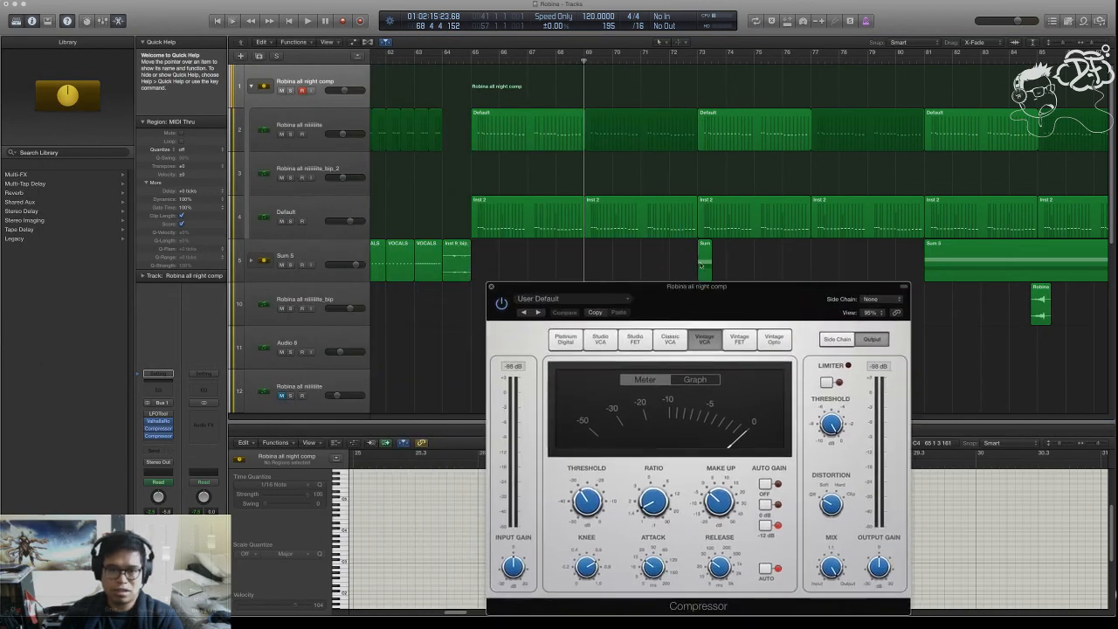
# - Select the "Default" track 4 and play from bar 65 to watch the Vintage VCA compressor
pyautogui.click(305, 213)
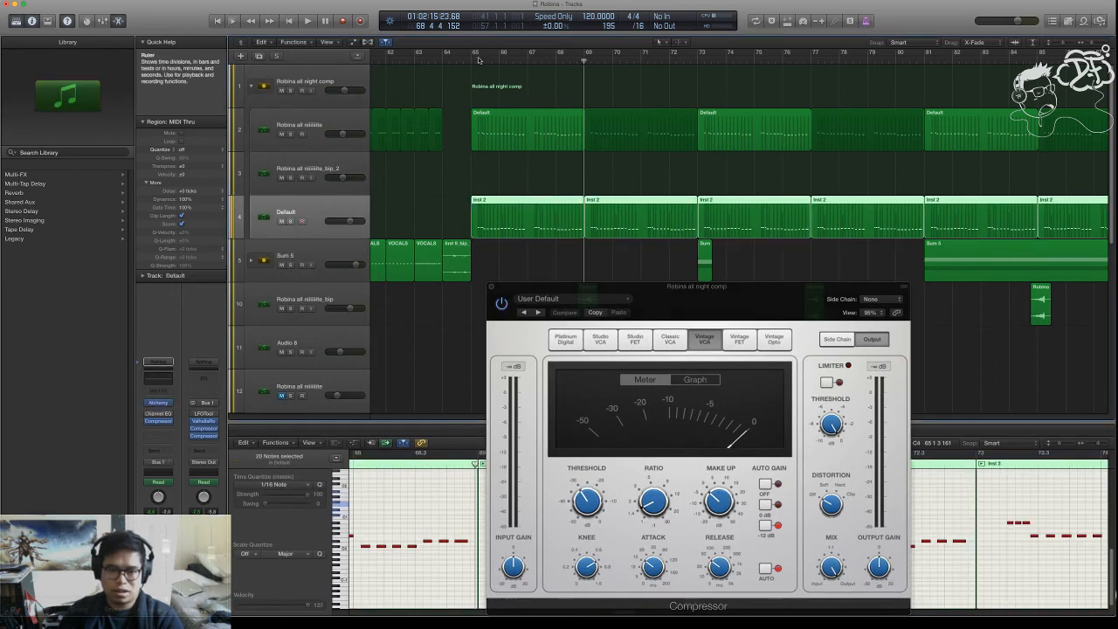
pyautogui.click(476, 59)
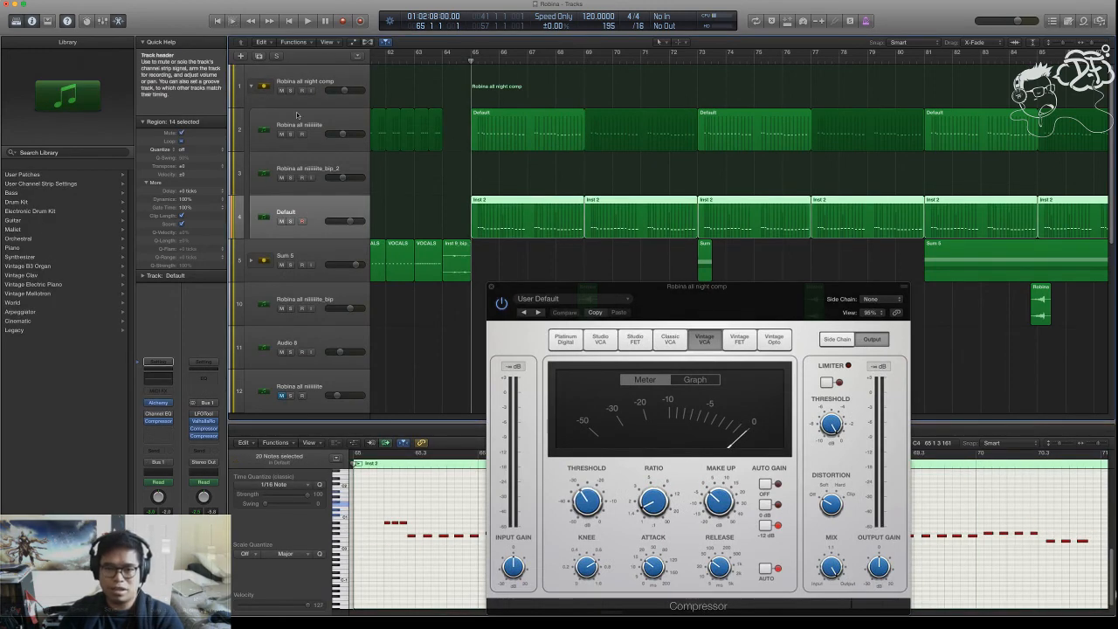
pyautogui.press('space')
pyautogui.moveTo(638, 298); pyautogui.dragTo(595, 172)
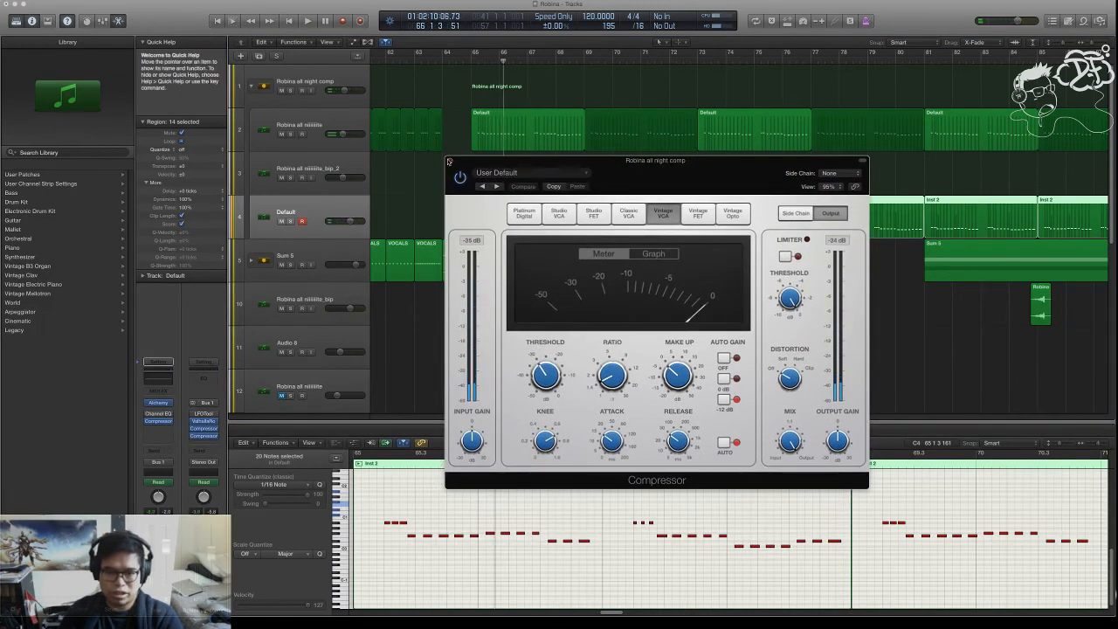
# - Open the "Robina all night comp" track's Platinum Digital compressor and close the Vintage VCA one
pyautogui.click(217, 429)
pyautogui.moveTo(496, 164); pyautogui.dragTo(614, 157)
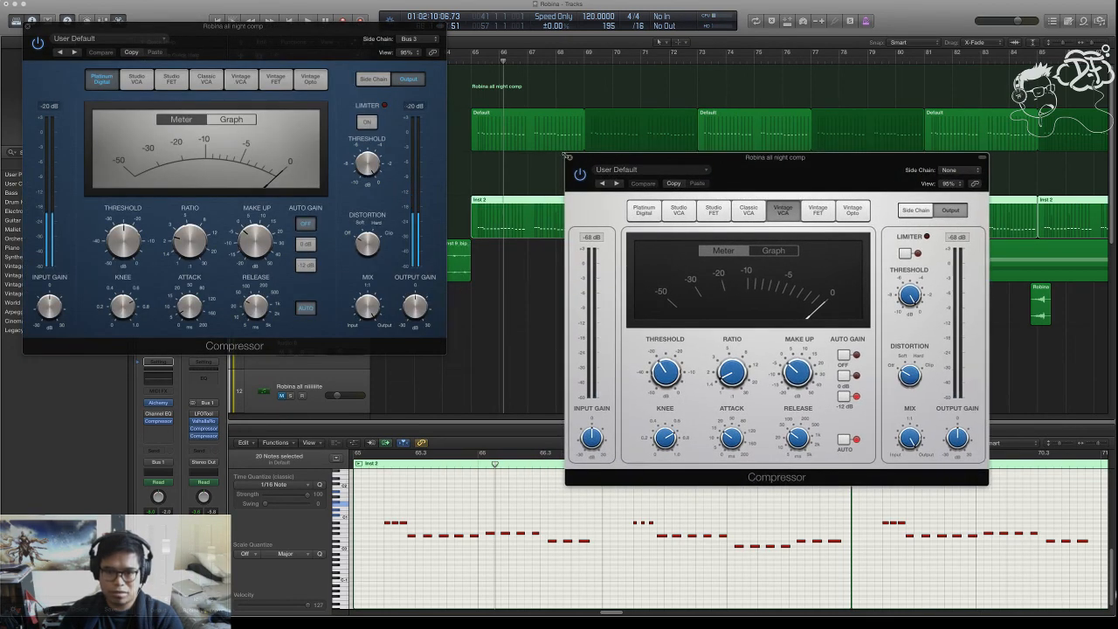
pyautogui.click(567, 157)
# - Play from bar 65 to watch the compressor side-chained to Bus 3 at work, and close its window
pyautogui.click(471, 62)
pyautogui.press('space')
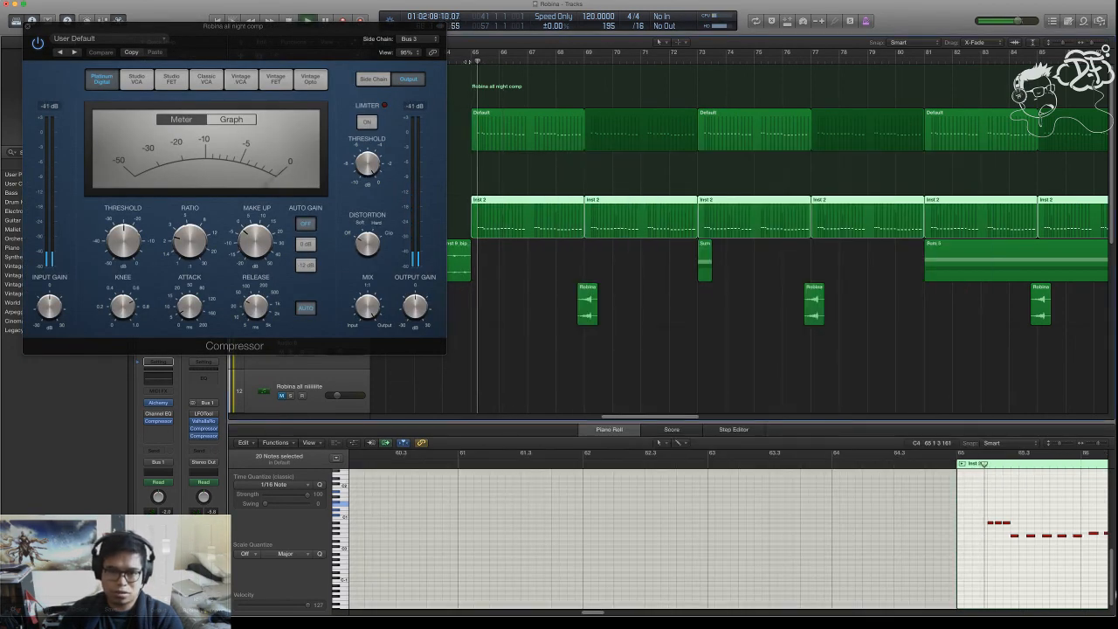
pyautogui.moveTo(349, 29); pyautogui.dragTo(539, 57)
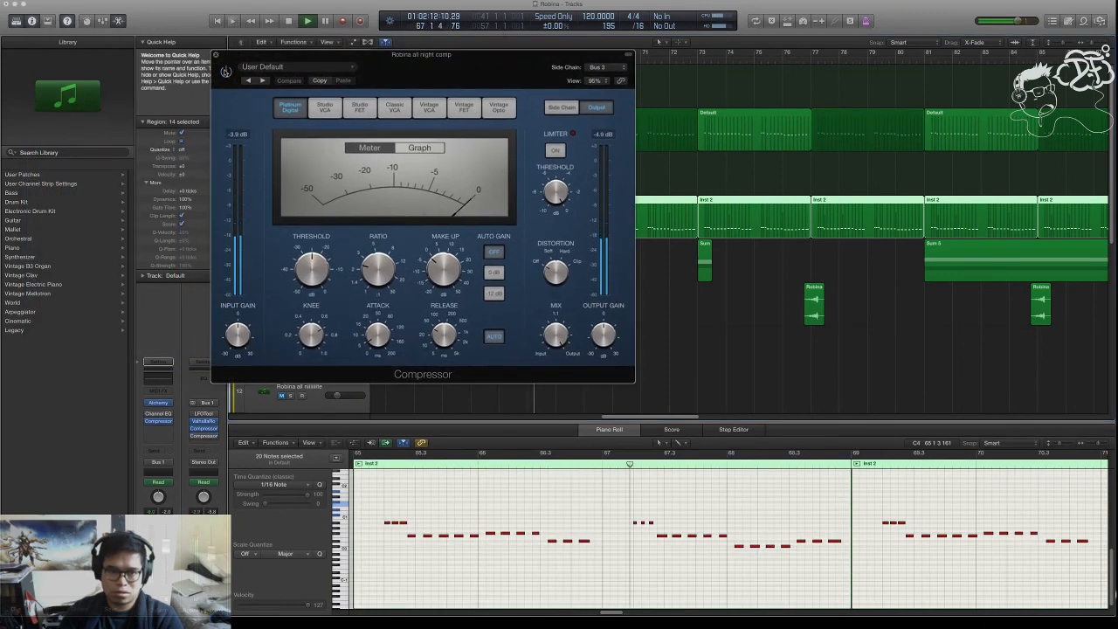
pyautogui.press('space')
pyautogui.moveTo(270, 59); pyautogui.dragTo(375, 72)
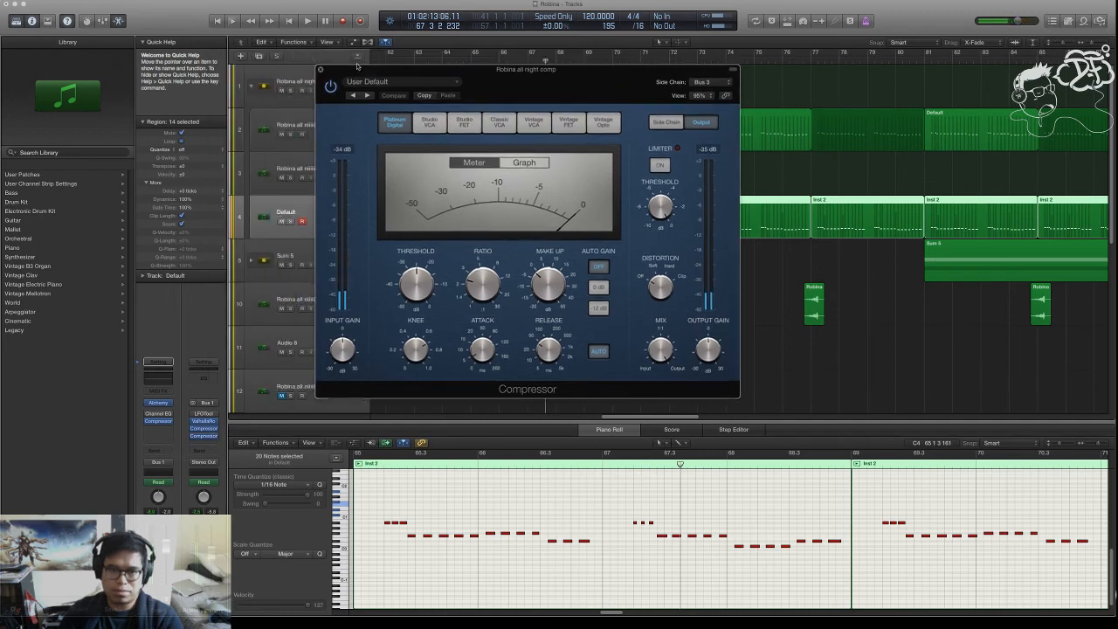
pyautogui.click(321, 68)
# - Select the first "Figure Code" region on track 16 and play it soloed from bar 65, then remove the solo
pyautogui.scroll(-2, 520, 179)
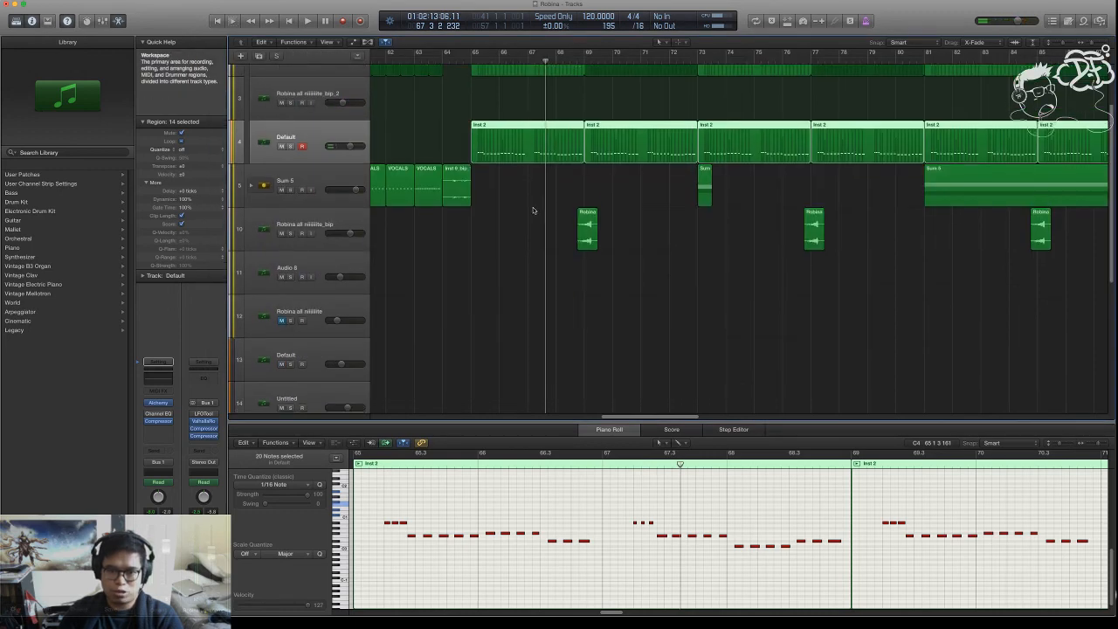
pyautogui.scroll(-5, 531, 209)
pyautogui.click(483, 280)
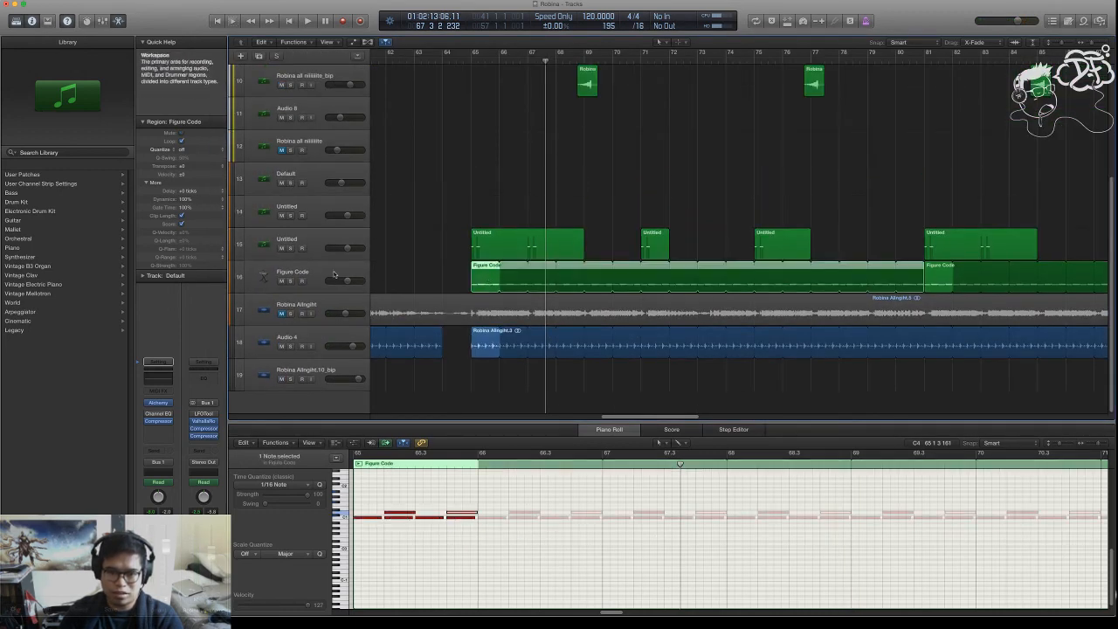
pyautogui.hotkey('ctrl', 's')
pyautogui.hotkey('shift', 'space')
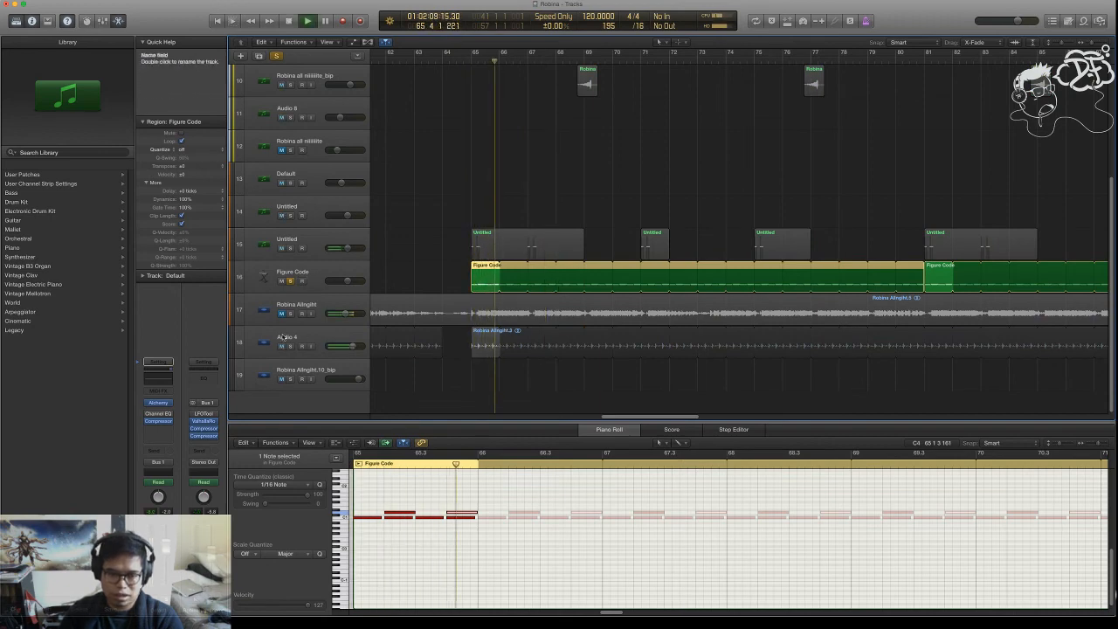
pyautogui.hotkey('ctrl', 's')
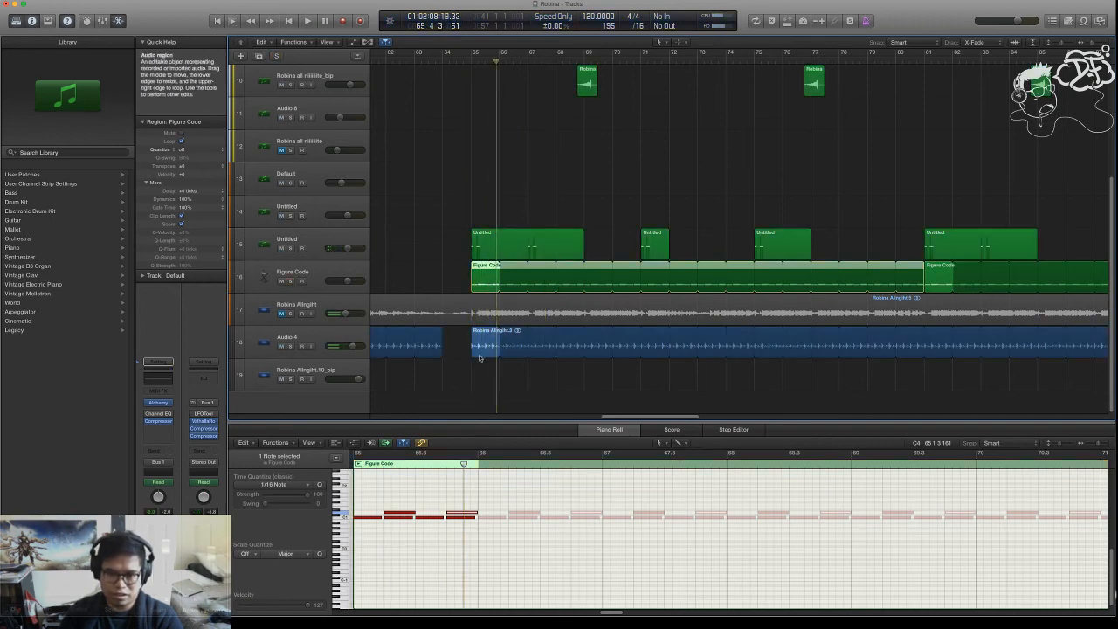
# - Select the Audio 4 region starting at bar 65 and play from there, soloing the track briefly
pyautogui.press('super+Down')
pyautogui.press('super+Down')
pyautogui.click(477, 360)
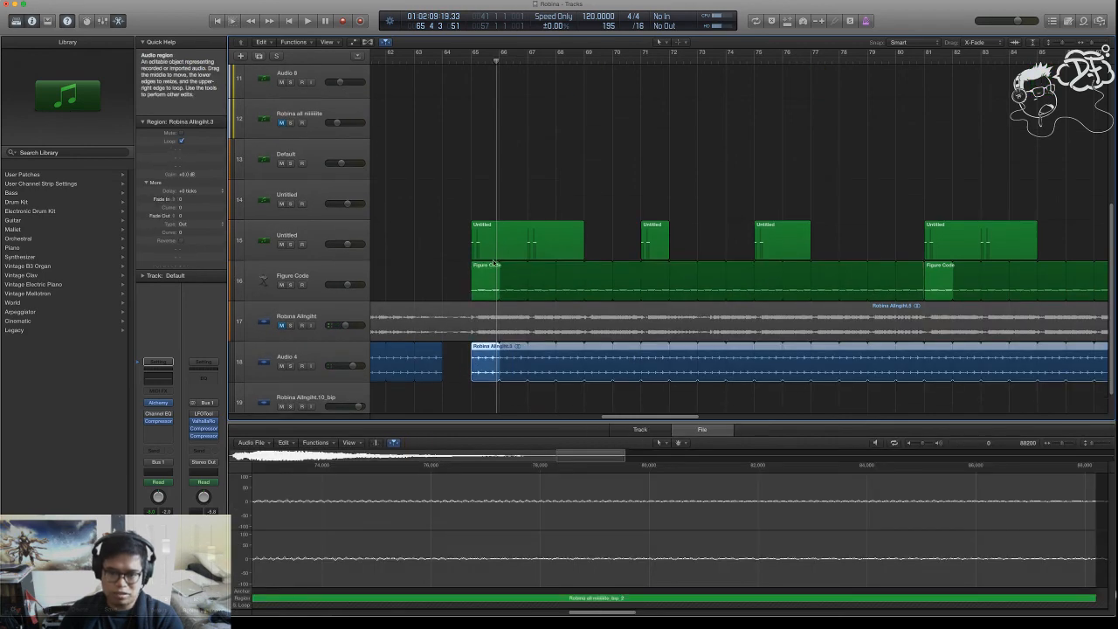
pyautogui.click(472, 54)
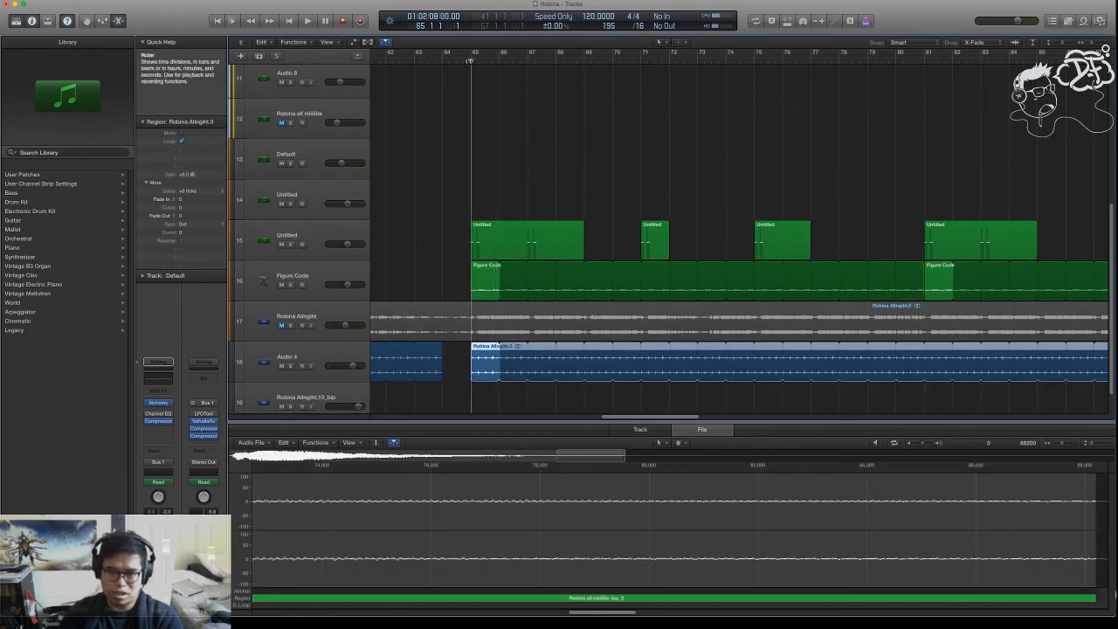
pyautogui.press('space')
pyautogui.click(291, 366)
pyautogui.click(291, 365)
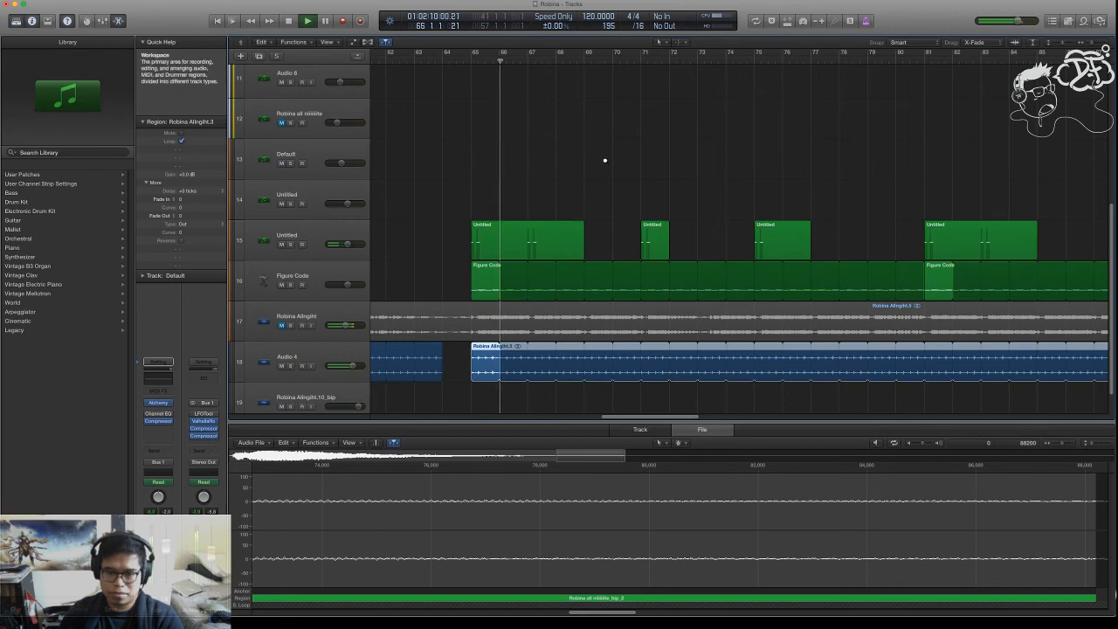
# - Play the full mix on from bar 66 with more tracks in view, and stop playback in bar 67
pyautogui.press('super+Up')
pyautogui.press('super+Up')
pyautogui.press('super+Left')
pyautogui.press('super+Up')
pyautogui.press('super+Left')
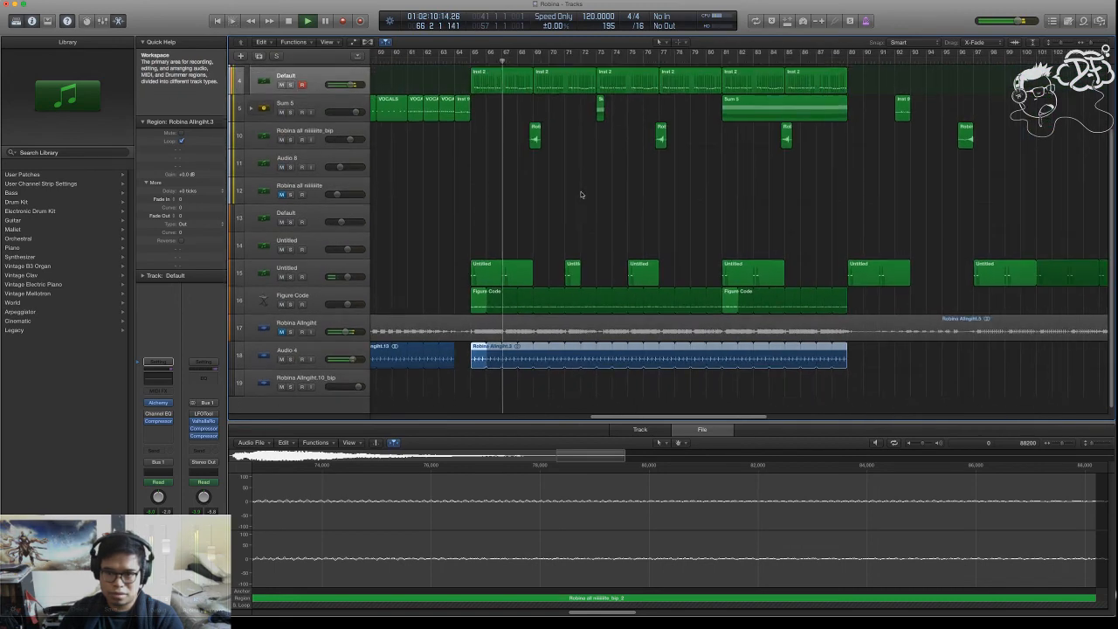
pyautogui.press('super+Up')
pyautogui.press('super+Up')
pyautogui.press('super+Up')
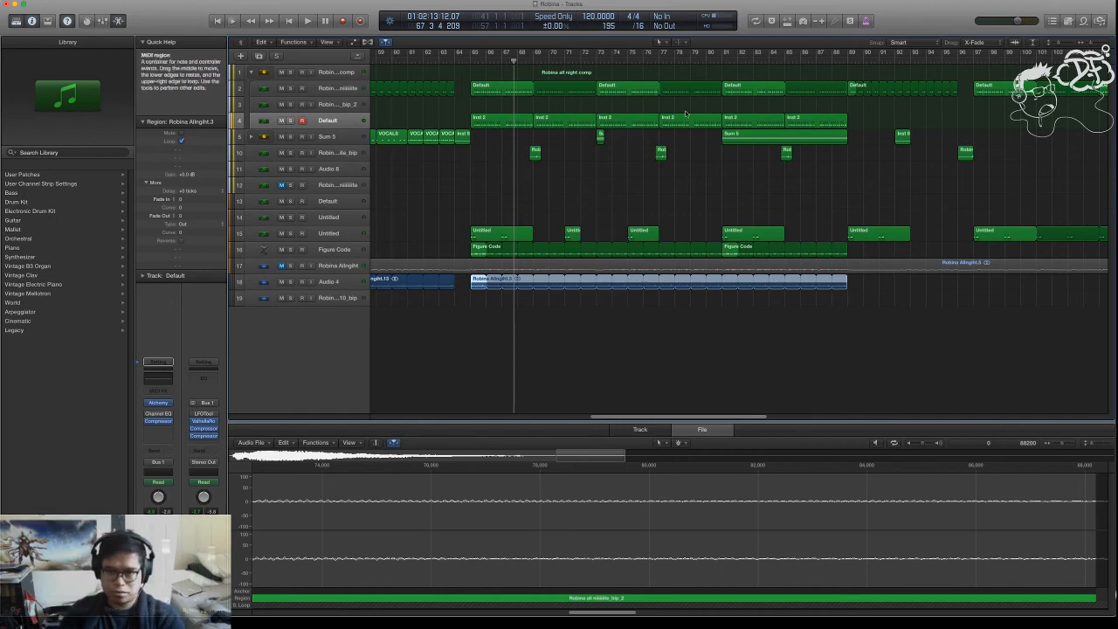
pyautogui.press('space')
pyautogui.press('space')
# - Examine the layout of the whole arrangement, from the grouped synth tracks down to the audio tracks
pyautogui.scroll(2, 727, 211)
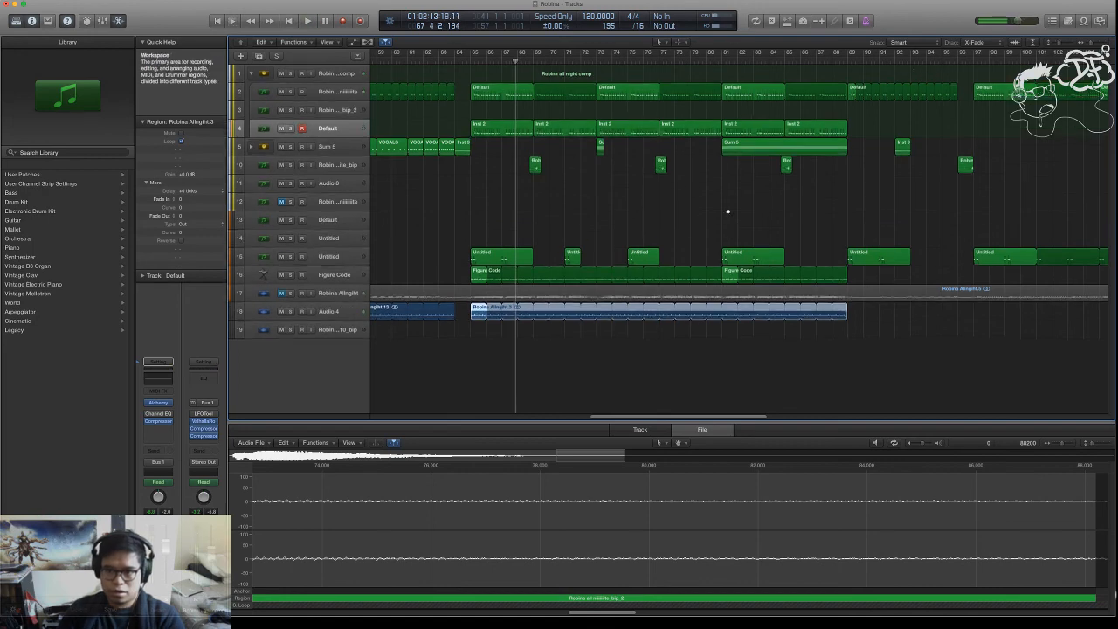
pyautogui.scroll(-5, 743, 202)
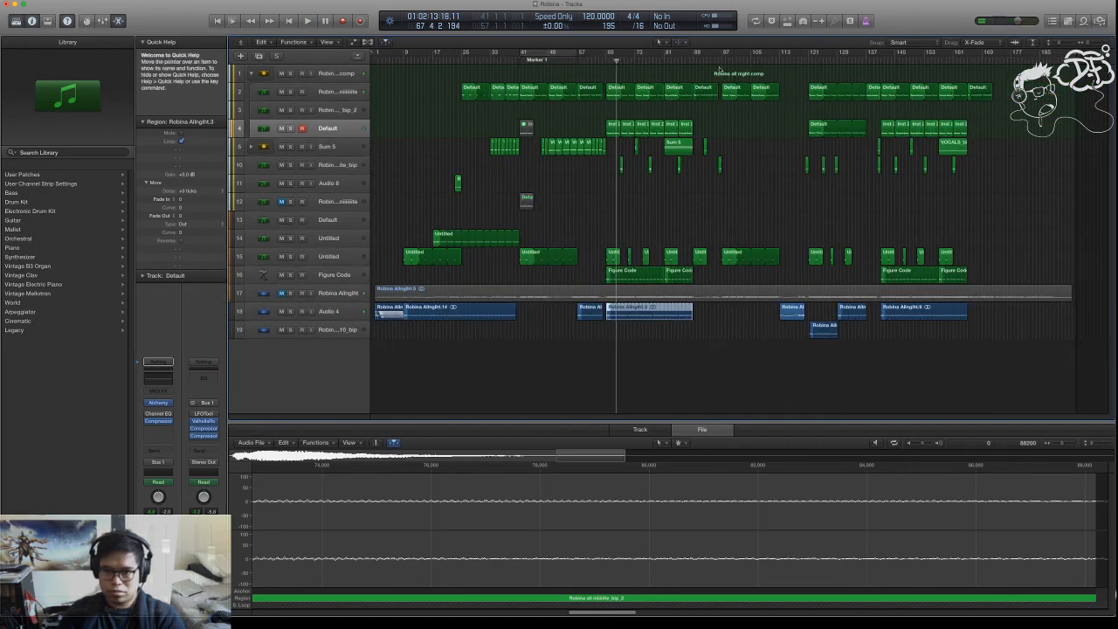
pyautogui.scroll(2, 719, 163)
pyautogui.scroll(4, 719, 163)
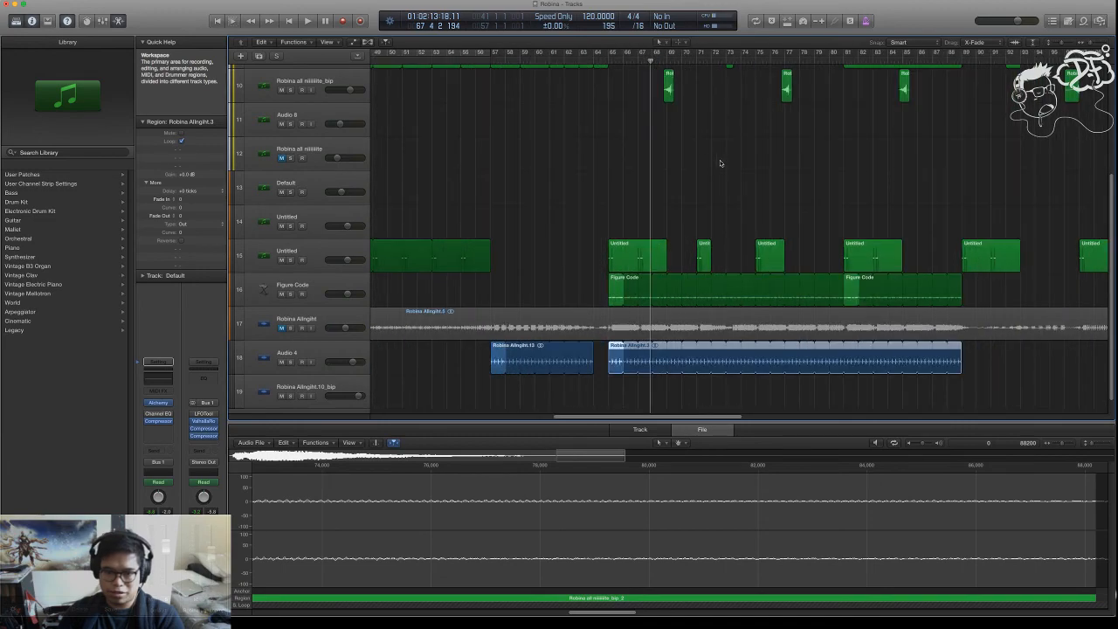
pyautogui.moveTo(570, 6)
pyautogui.mouseDown()
pyautogui.moveTo(574, 14)
pyautogui.moveTo(575, 5)
pyautogui.mouseUp()
pyautogui.scroll(-2, 724, 153)
pyautogui.scroll(5, 723, 153)
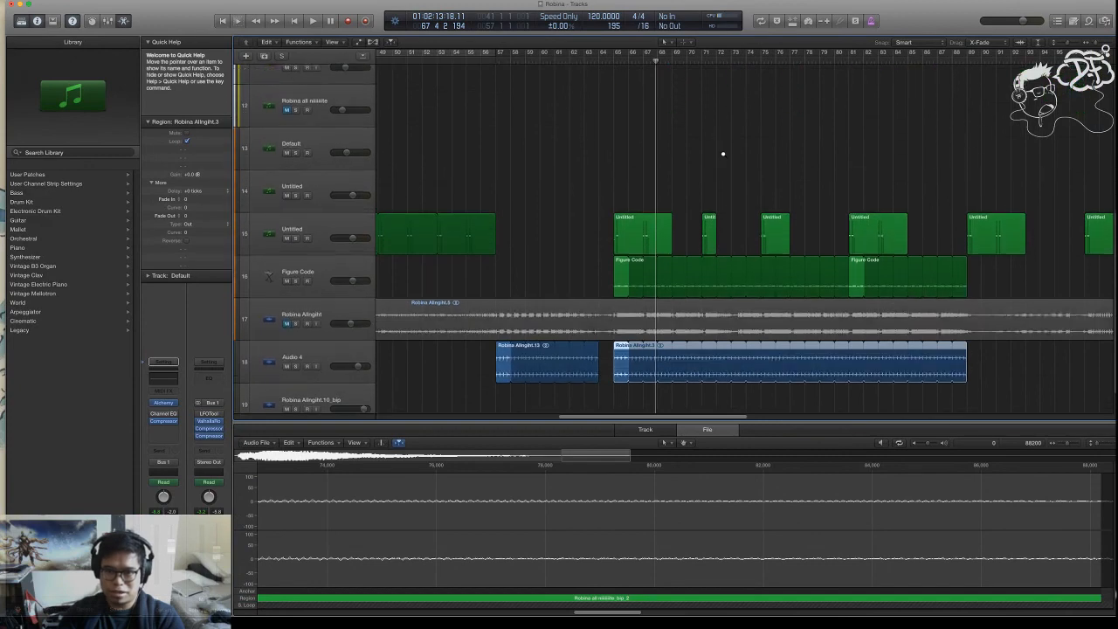
pyautogui.scroll(-6, 774, 152)
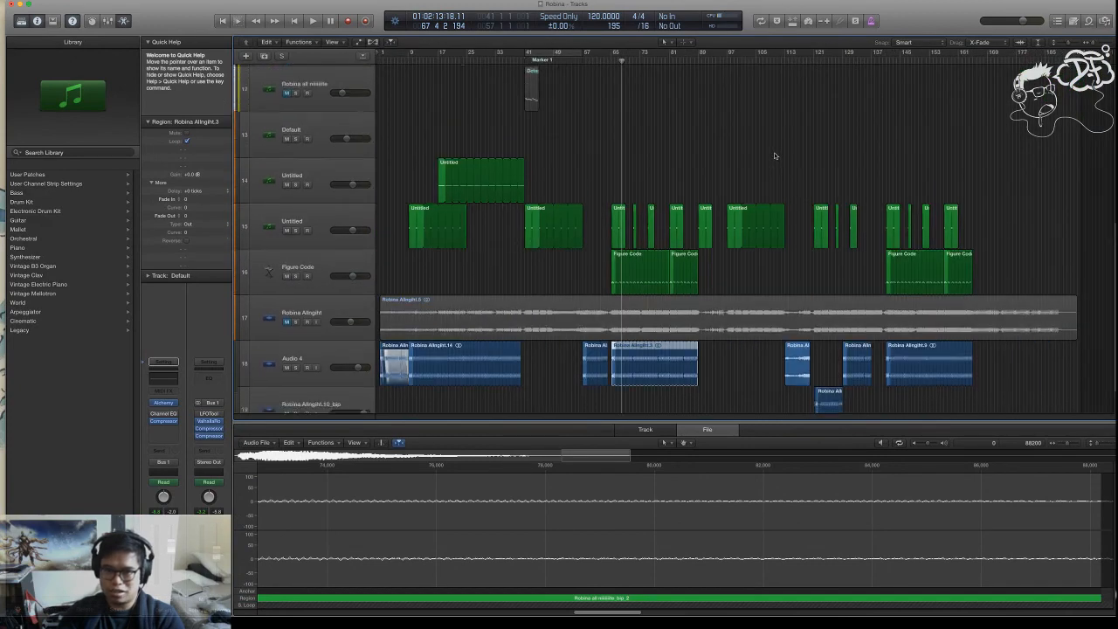
pyautogui.scroll(-4, 775, 153)
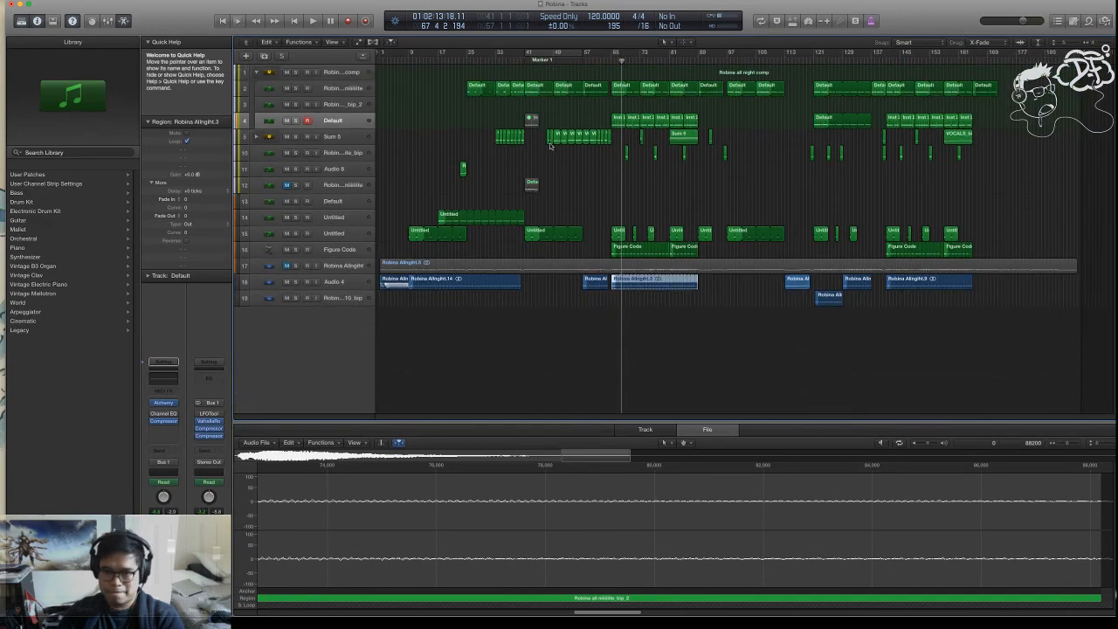
# - Play from bar 89, jump ahead to bar 121 and stop playback there
pyautogui.moveTo(717, 61); pyautogui.dragTo(697, 61)
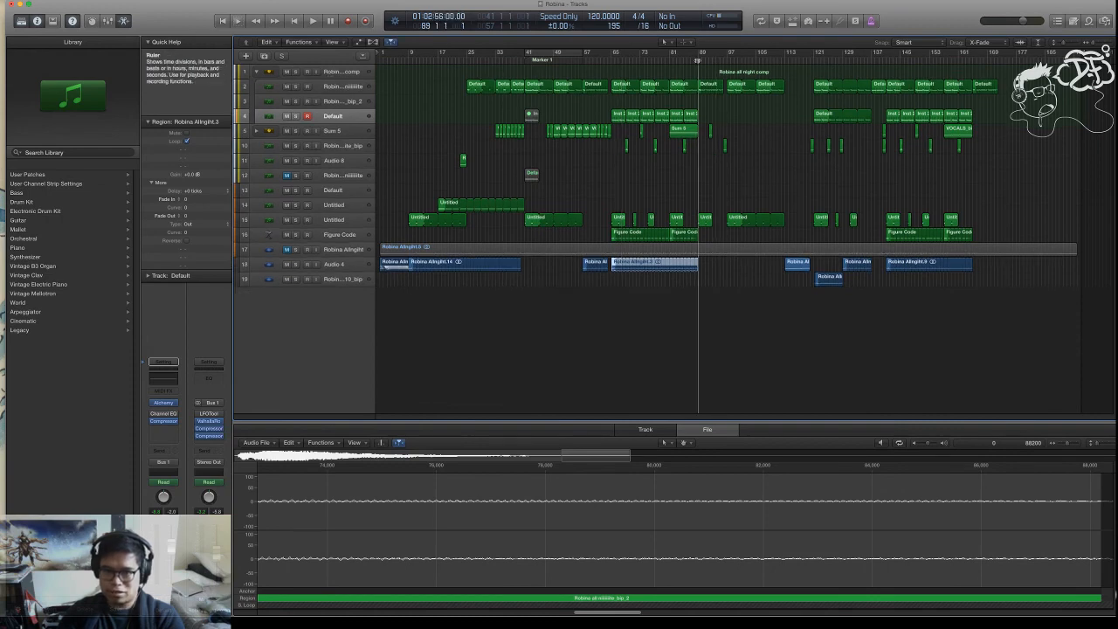
pyautogui.press('space')
pyautogui.click(813, 62)
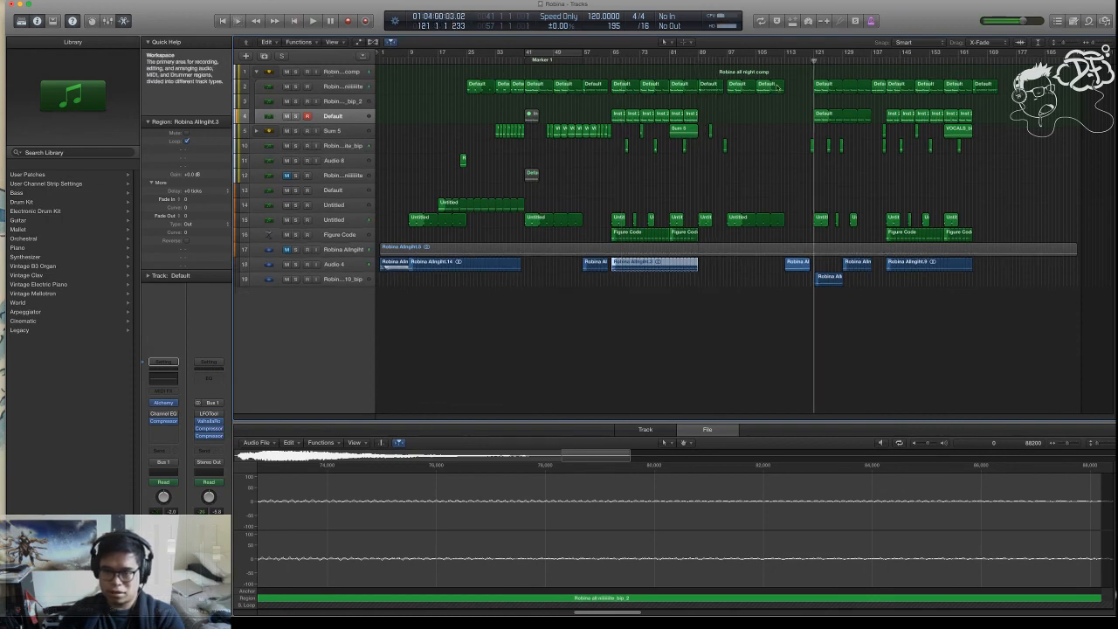
pyautogui.press('space')
# - Show the track automation and expand all the Alchemy automation lanes of track 2
pyautogui.scroll(5, 744, 114)
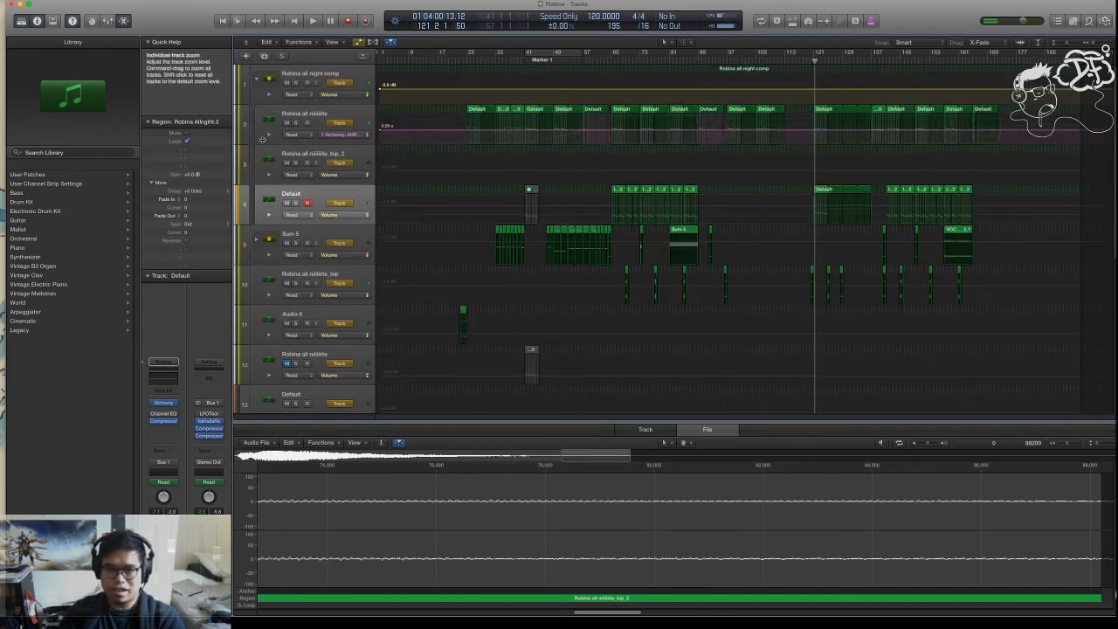
pyautogui.click(269, 134)
pyautogui.scroll(1, 751, 140)
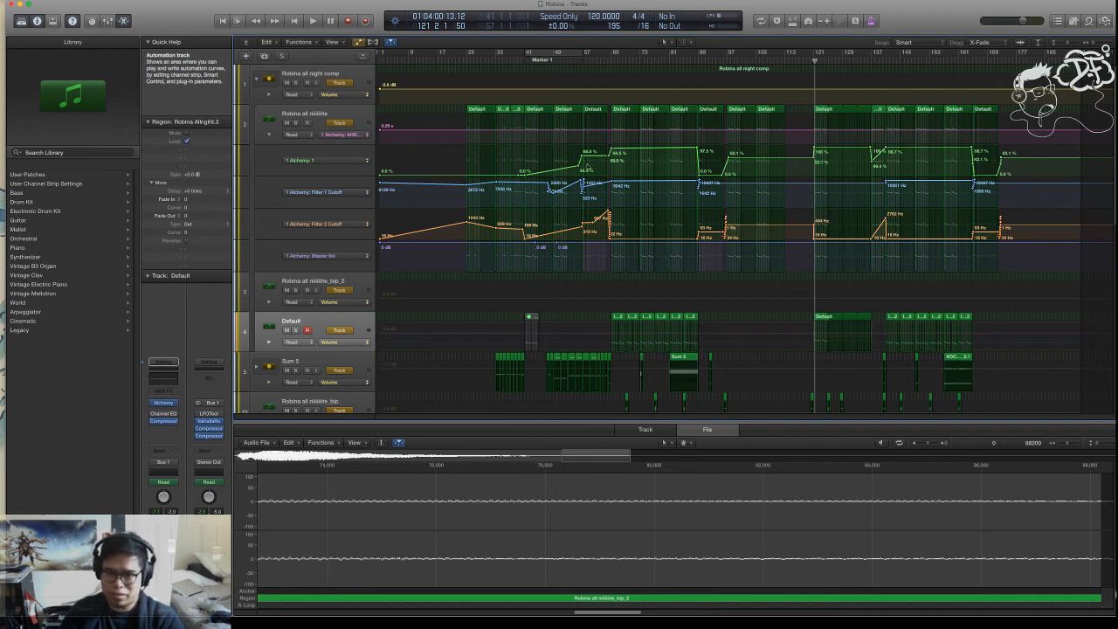
# - Play from bar 120 to follow the Alchemy automation, stop in bar 123 and hide the automation lanes
pyautogui.click(810, 60)
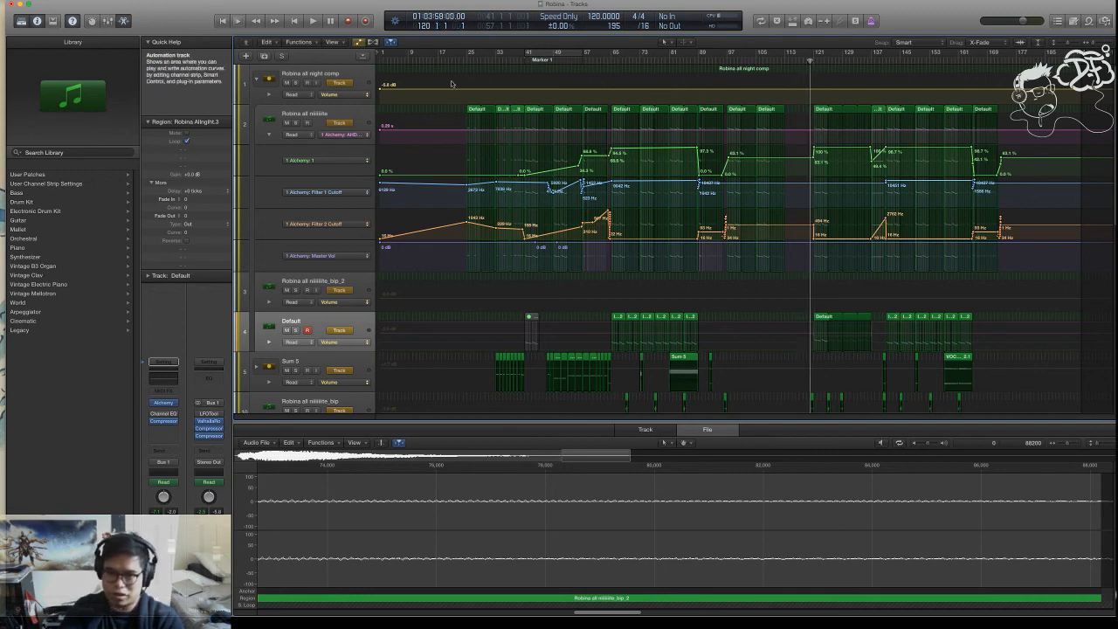
pyautogui.press('space')
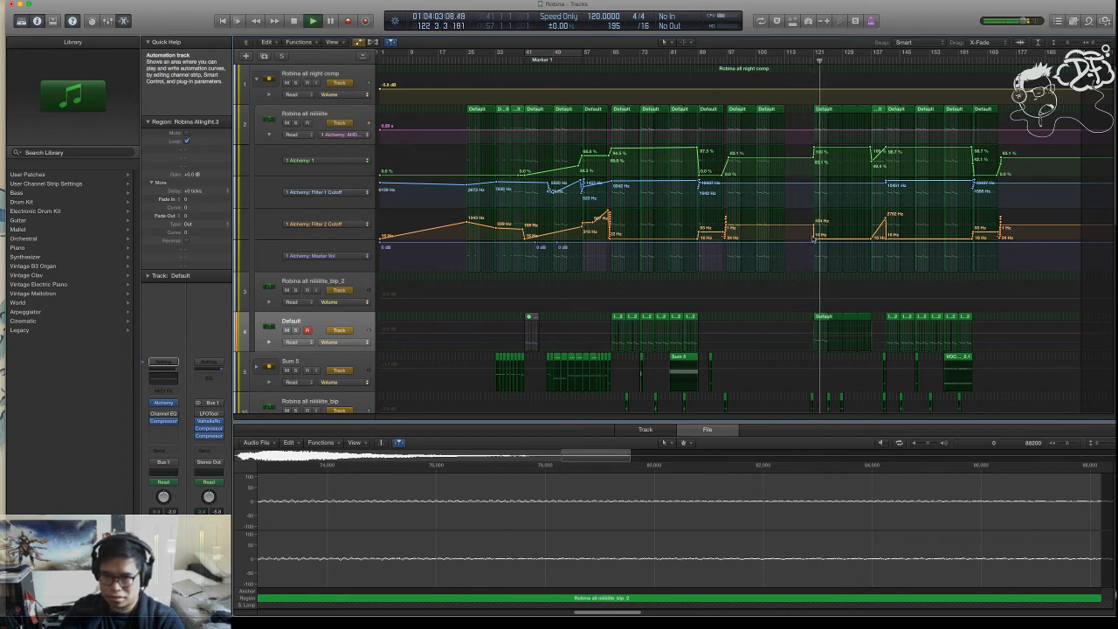
pyautogui.scroll(-6, 821, 237)
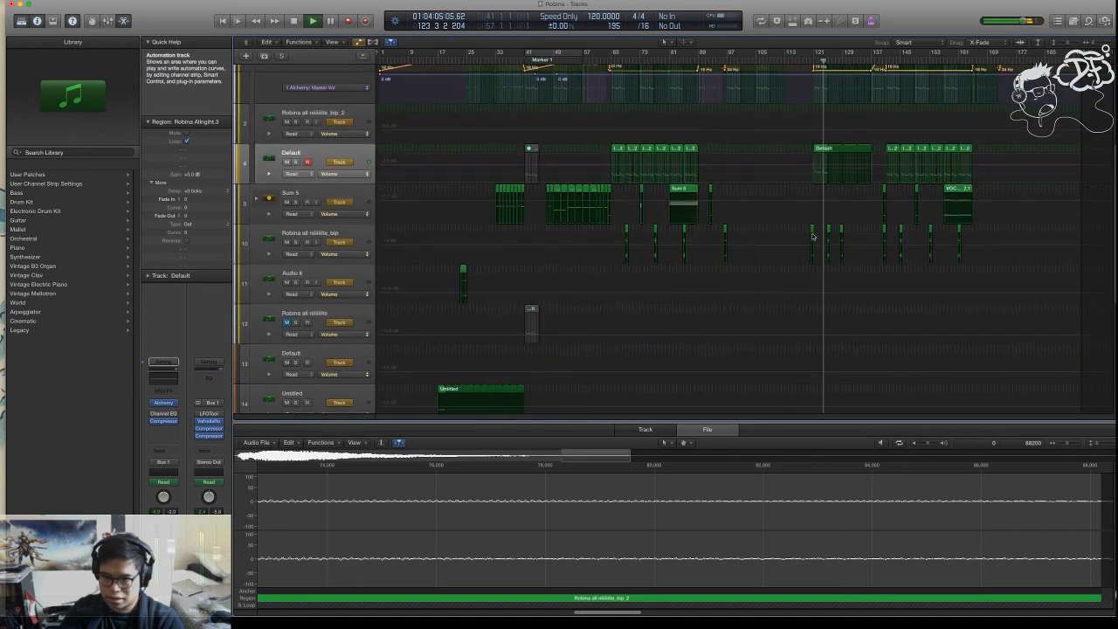
pyautogui.scroll(-3, 819, 243)
pyautogui.press('a')
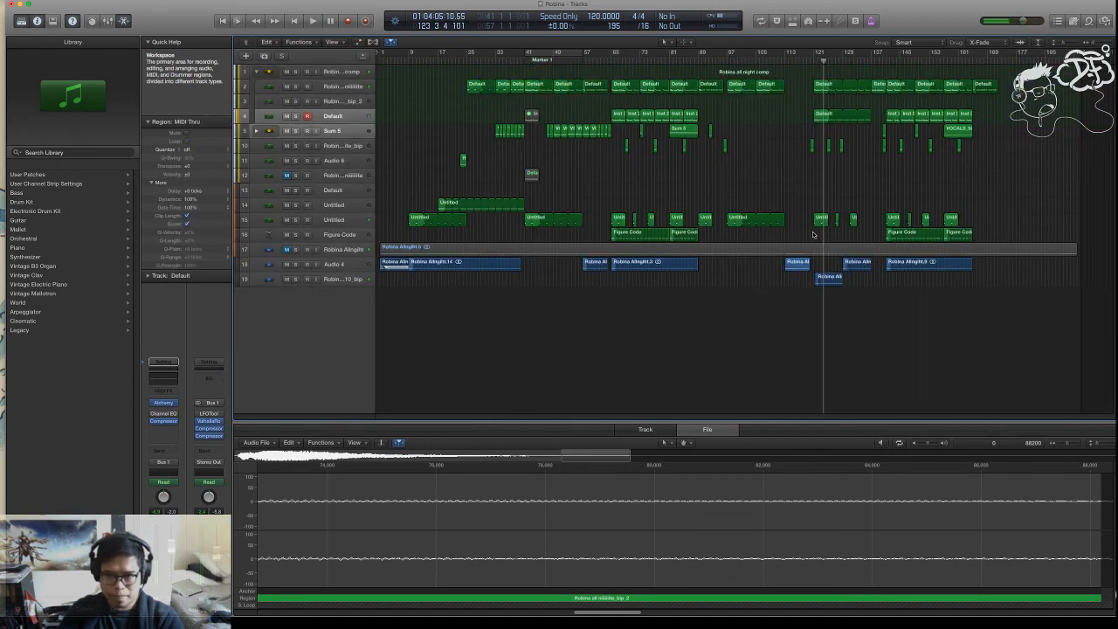